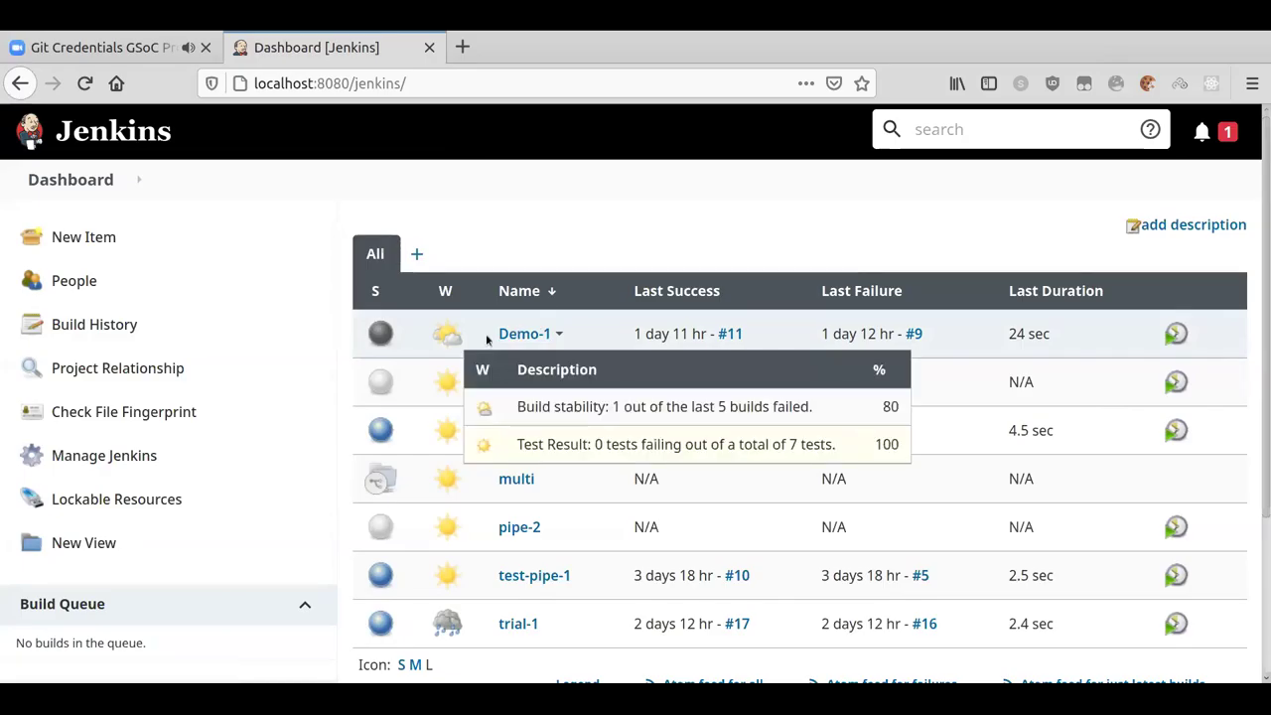
# Open the configuration of the Demo-1 pipeline and go to its pipeline script.
pyautogui.moveTo(491, 337); pyautogui.dragTo(562, 337)
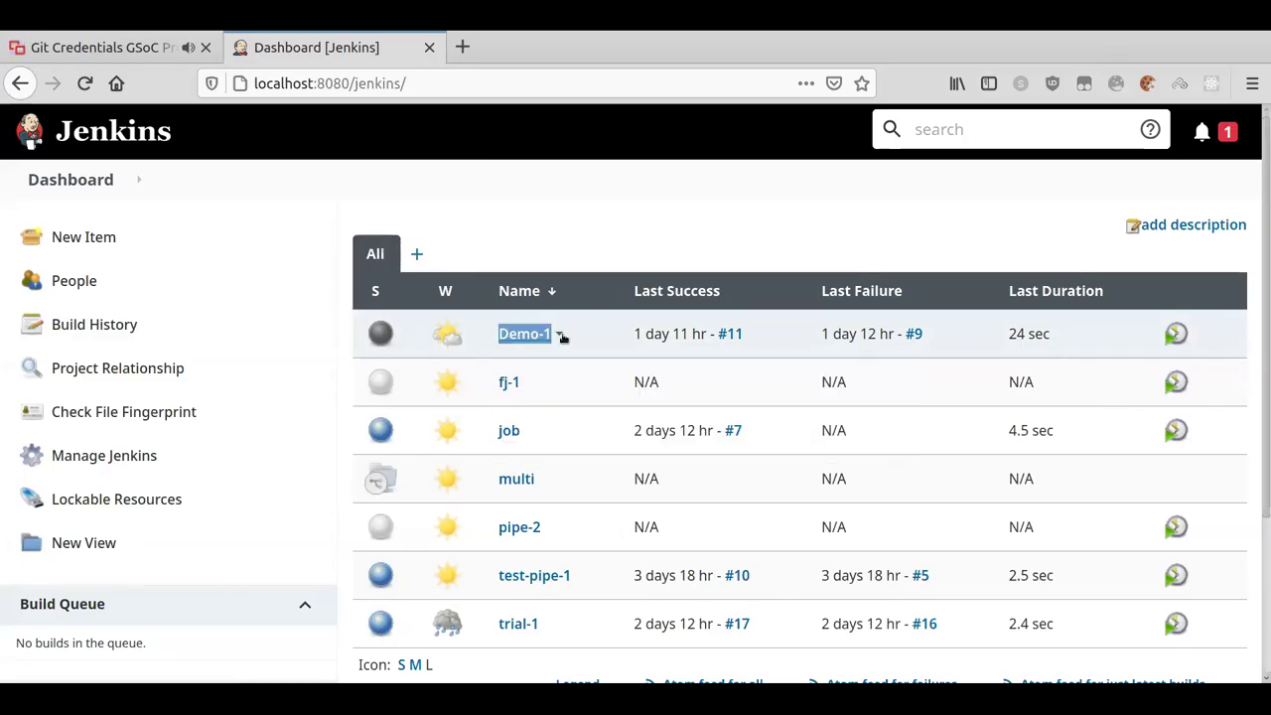
pyautogui.hotkey('ctrl', 'a')
pyautogui.click(562, 337)
pyautogui.click(537, 335)
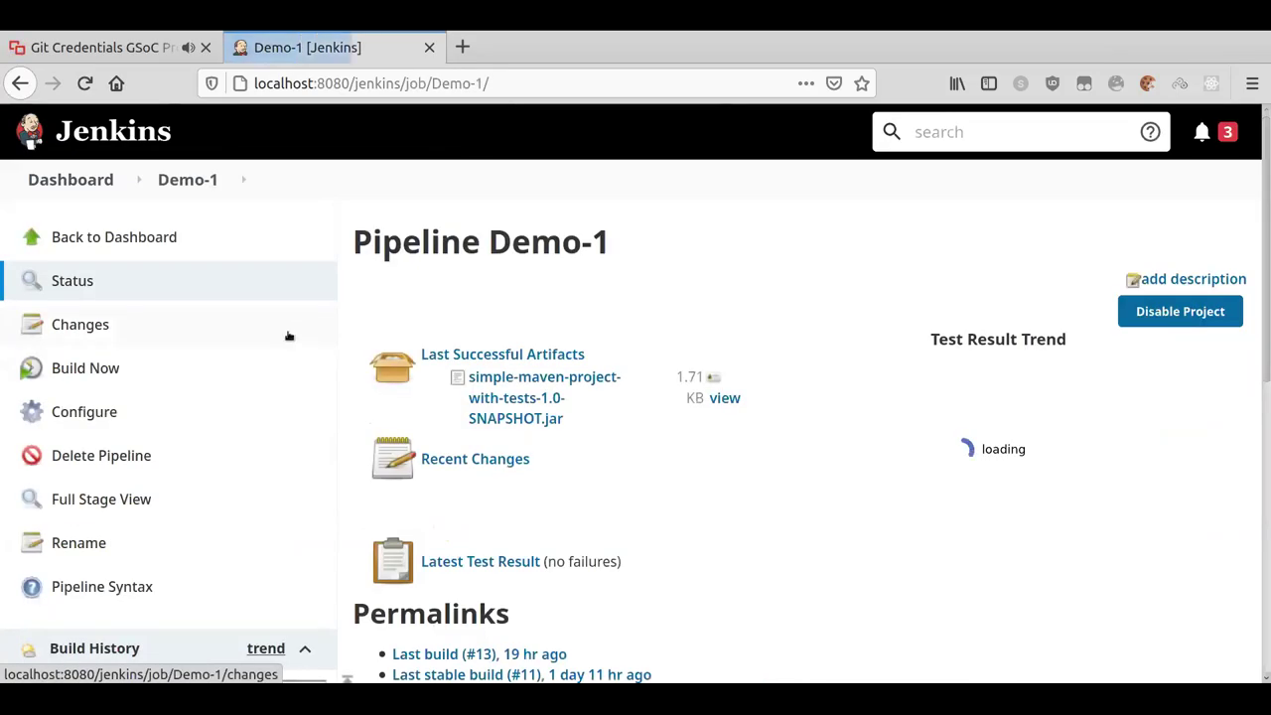
pyautogui.click(93, 412)
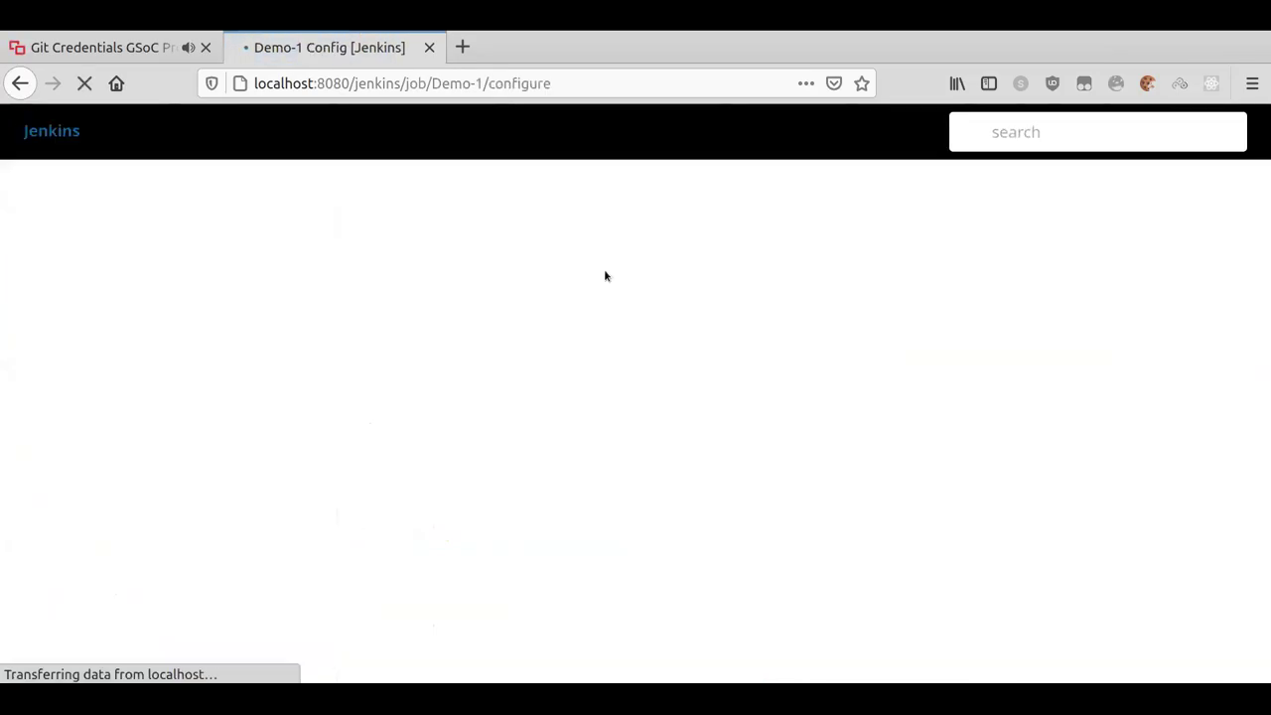
pyautogui.scroll(-5, 604, 276)
pyautogui.scroll(-3, 604, 269)
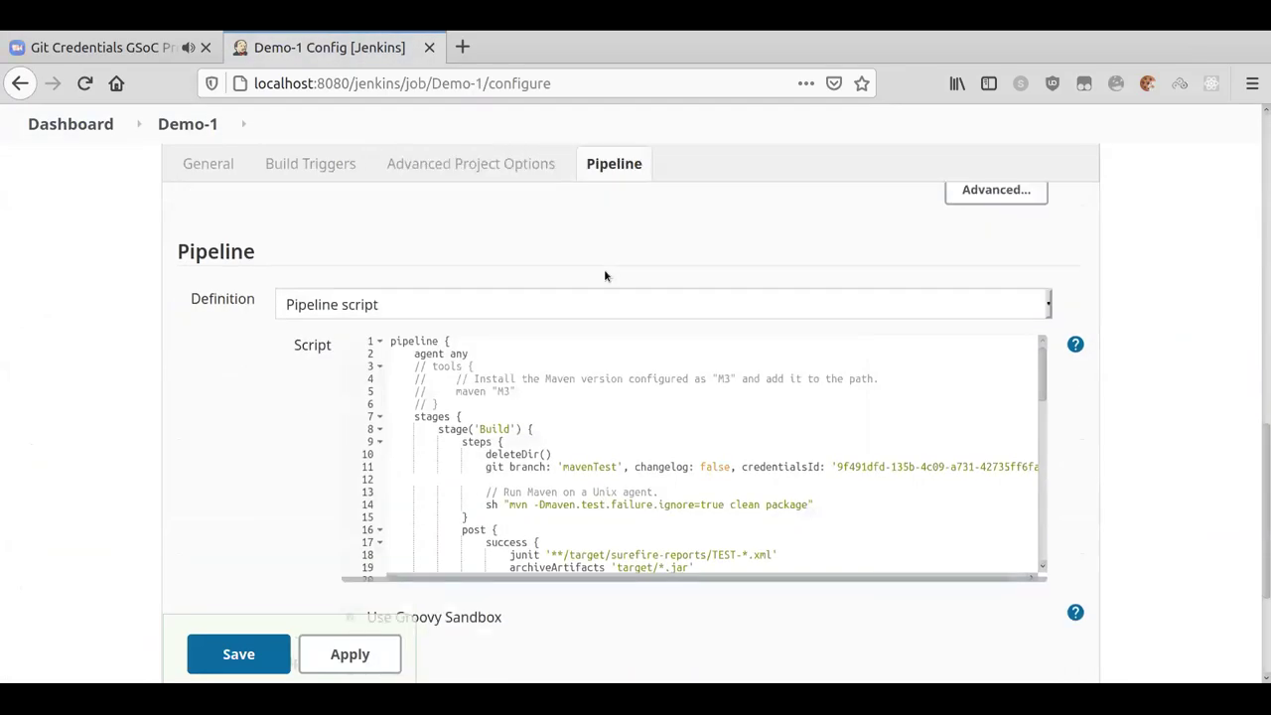
pyautogui.scroll(-2, 497, 410)
pyautogui.scroll(1, 498, 410)
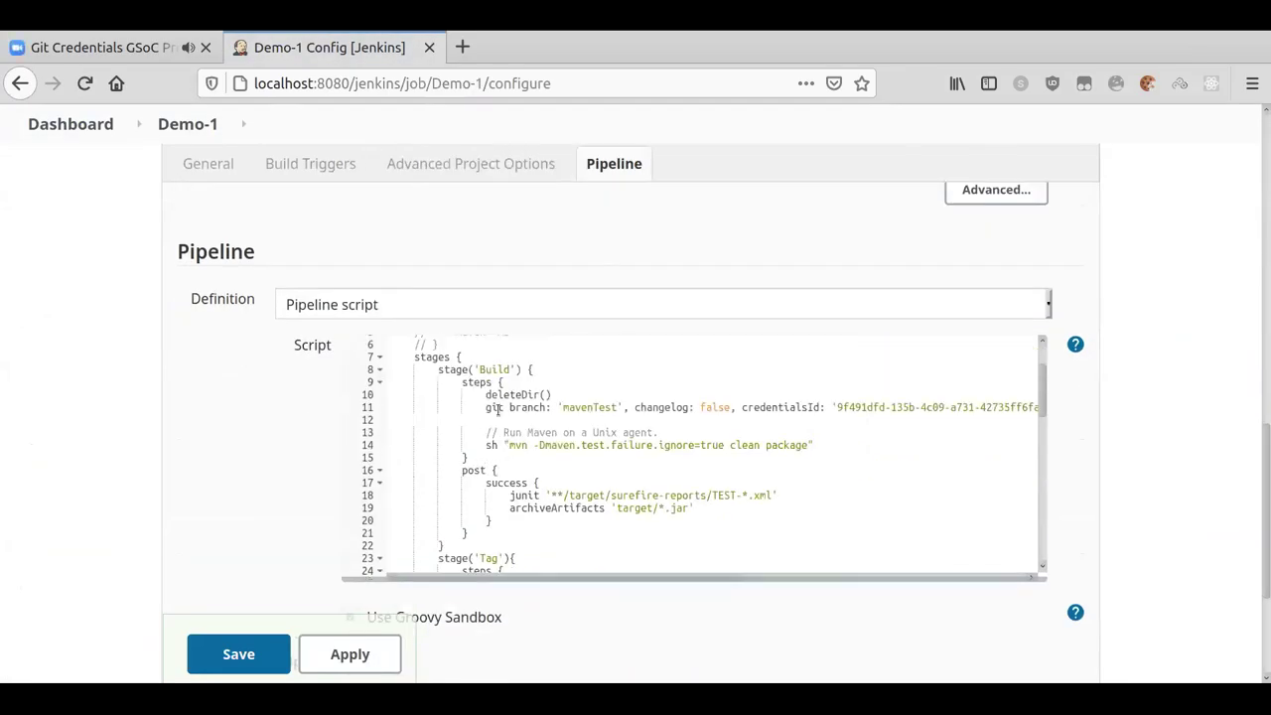
# Examine the Build stage of the script, covering the deleteDir, git checkout and Maven shell lines.
pyautogui.click(487, 397)
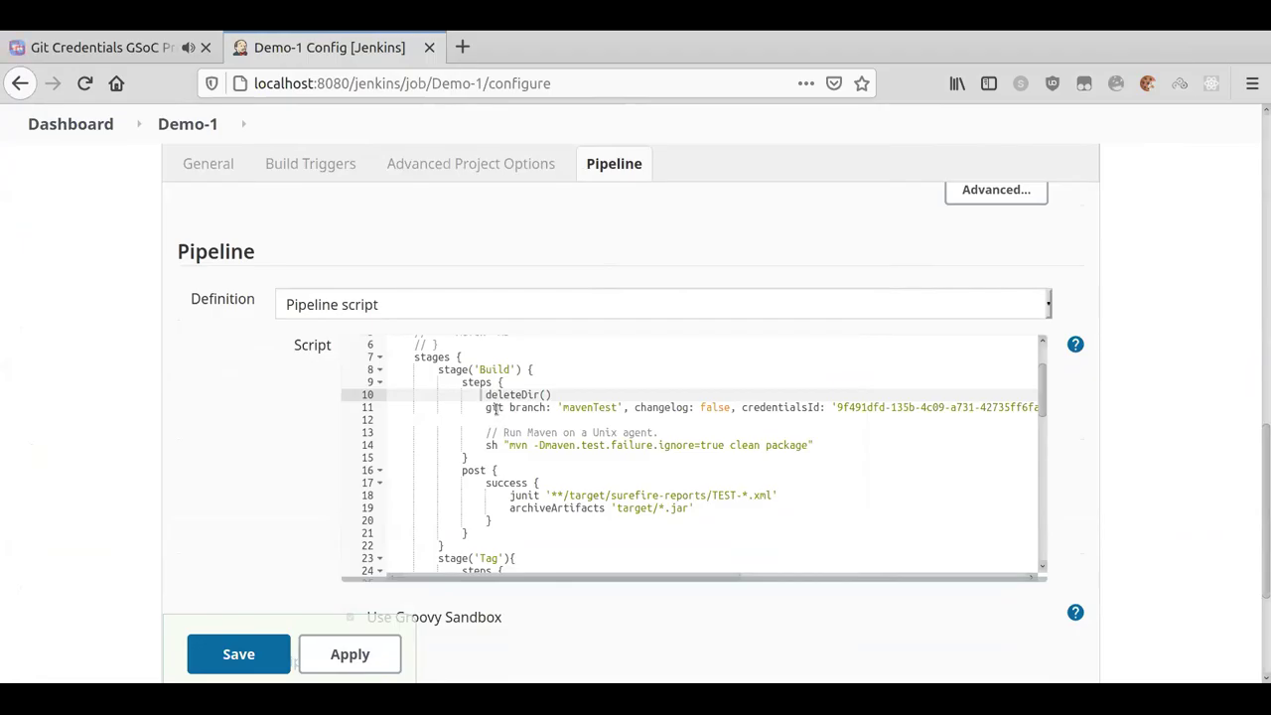
pyautogui.doubleClick(491, 445)
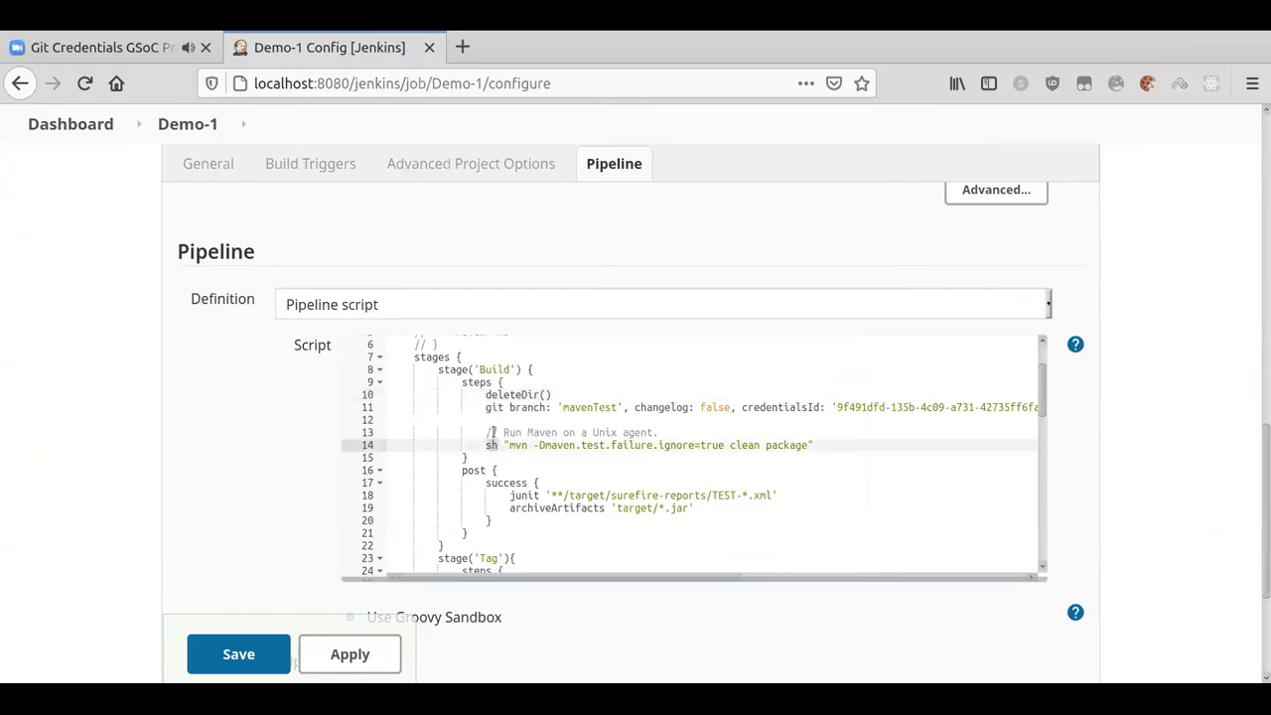
pyautogui.doubleClick(493, 395)
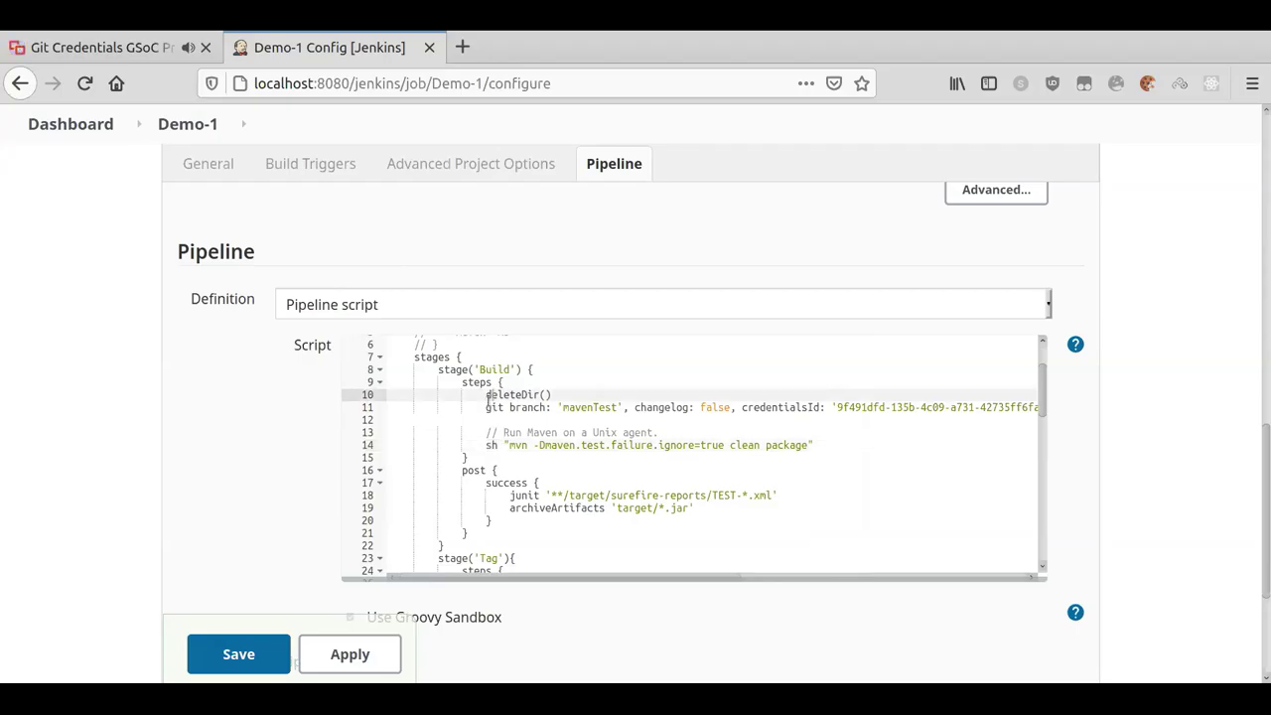
pyautogui.click(485, 407)
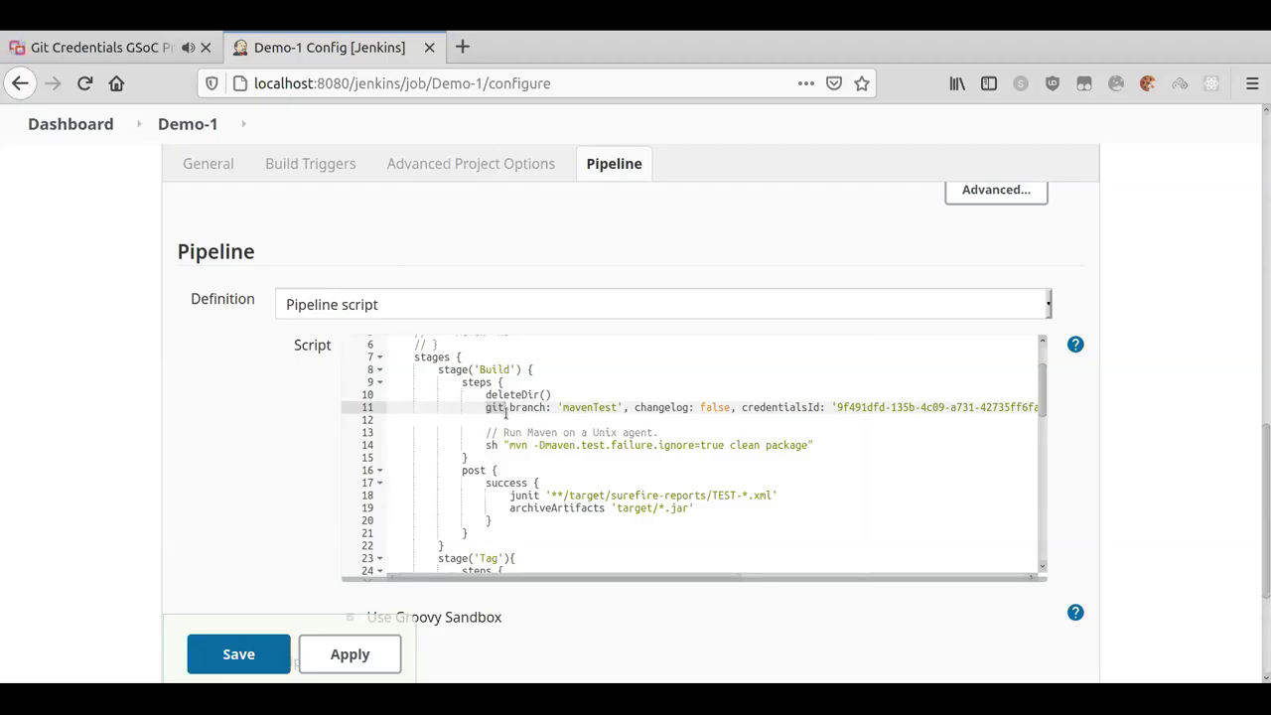
pyautogui.tripleClick(505, 409)
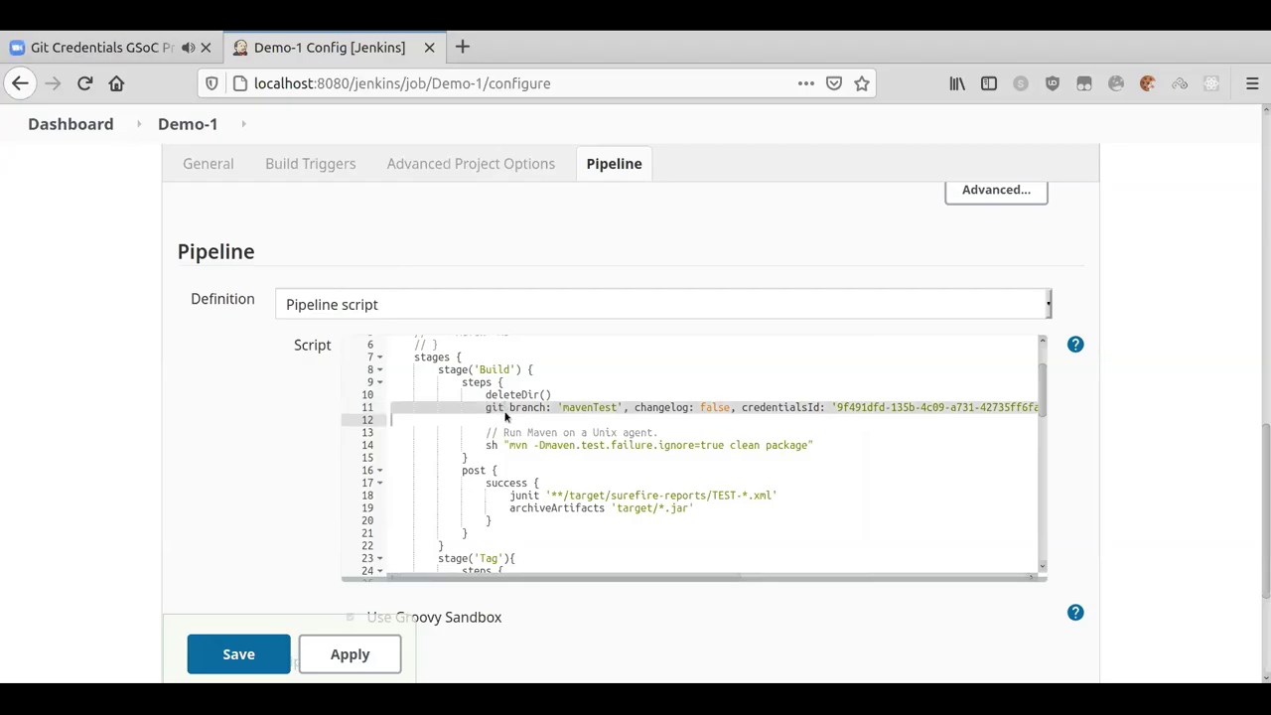
pyautogui.scroll(-2, 505, 416)
pyautogui.scroll(4, 504, 415)
pyautogui.scroll(-2, 505, 417)
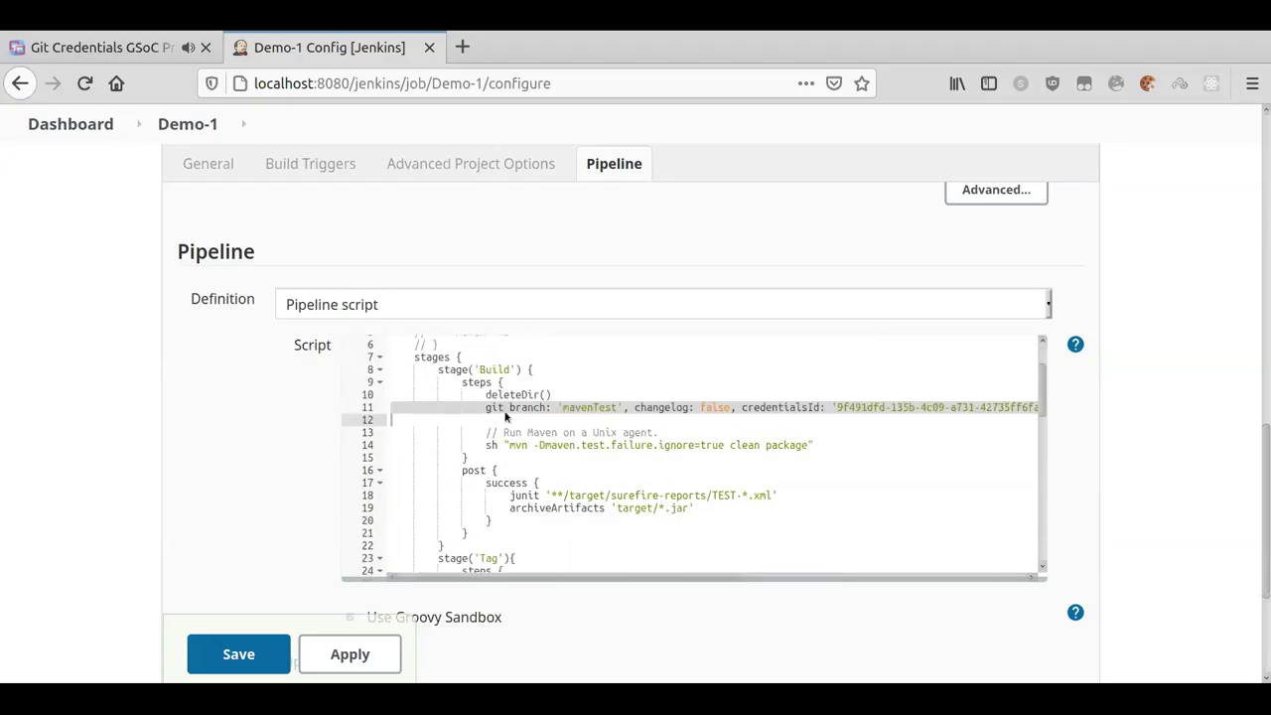
# Try to open the Jenkins-Bug-Forge repository on GitHub in a new tab, and close that tab.
pyautogui.click(464, 48)
pyautogui.write('j')
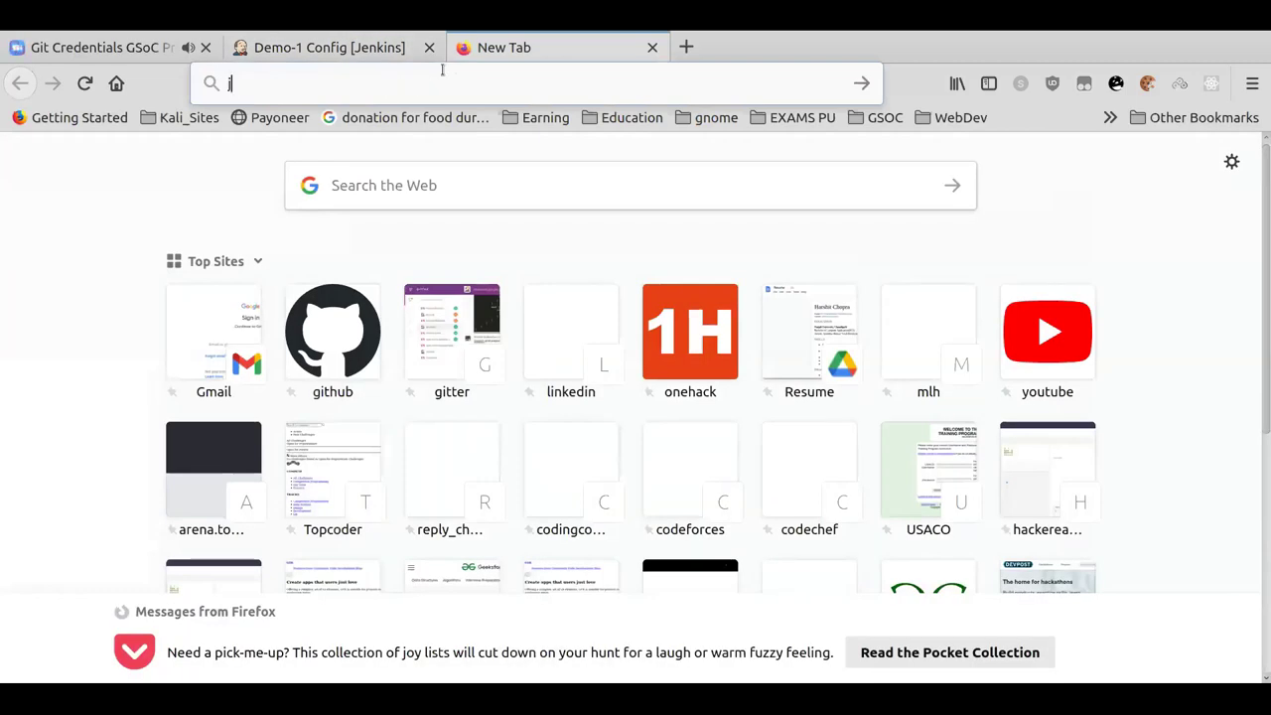
pyautogui.write('e')
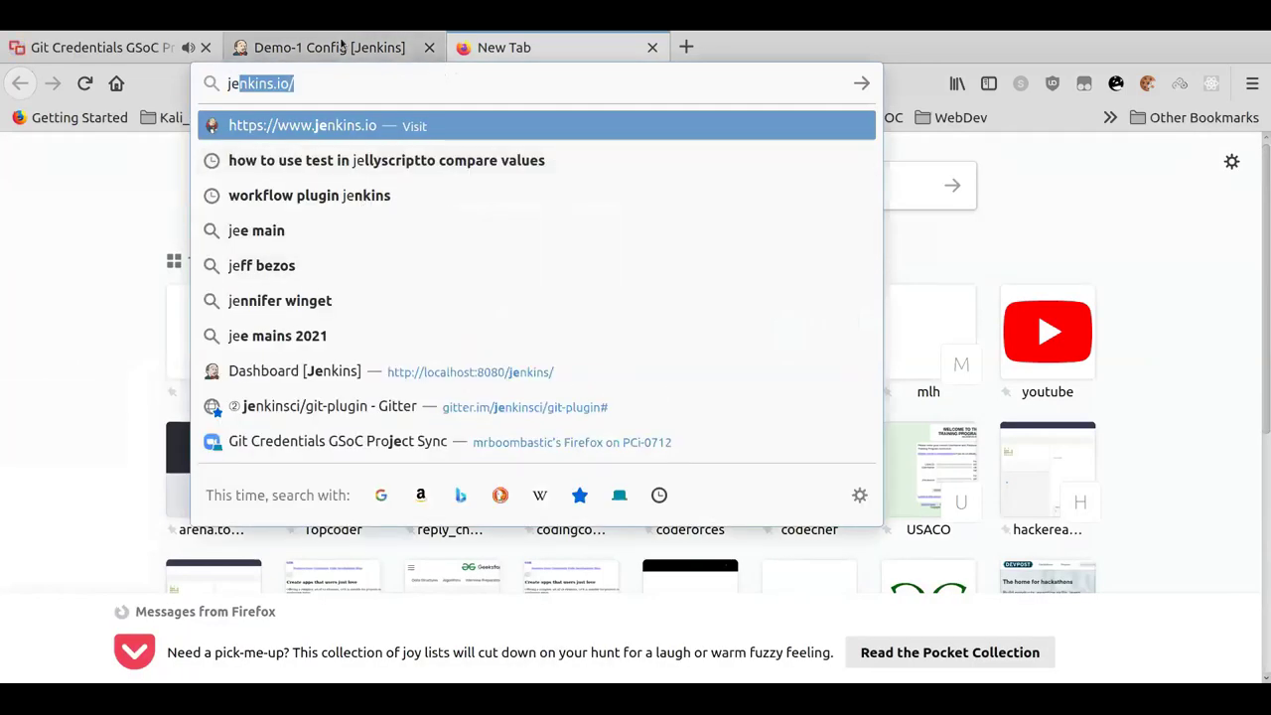
pyautogui.press('BackSpace')
pyautogui.press('BackSpace')
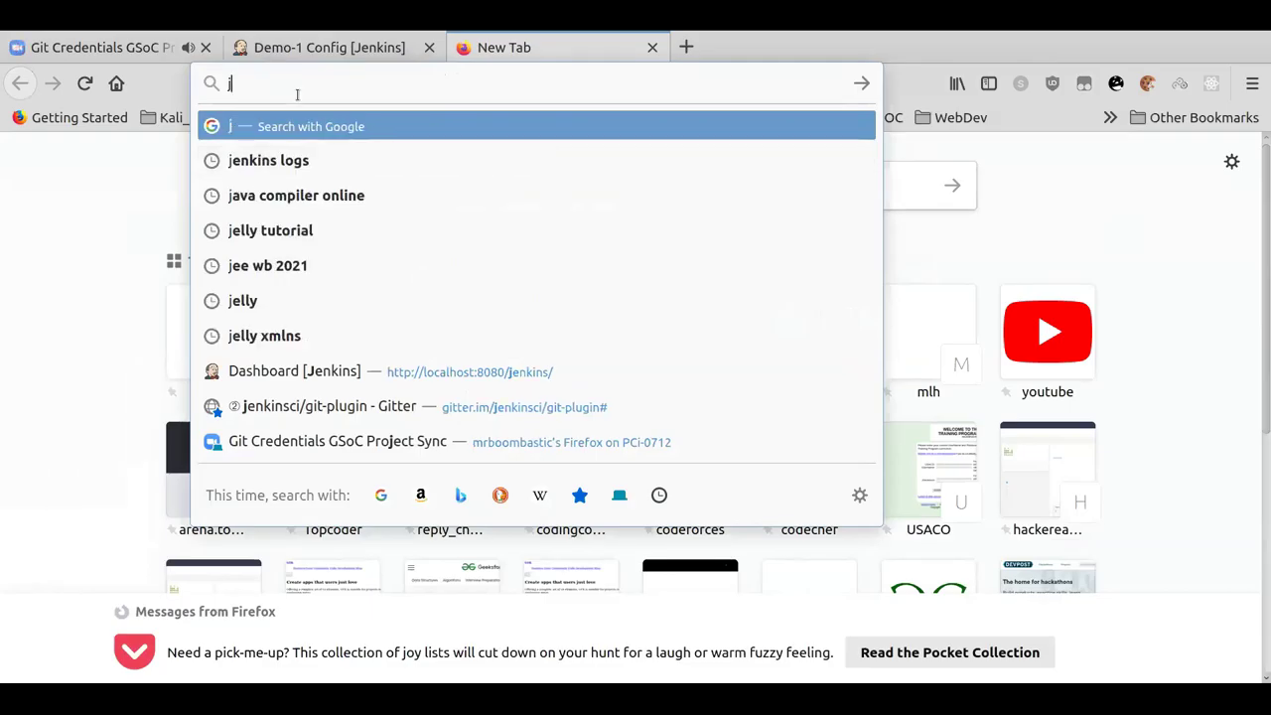
pyautogui.press('BackSpace')
pyautogui.write('git')
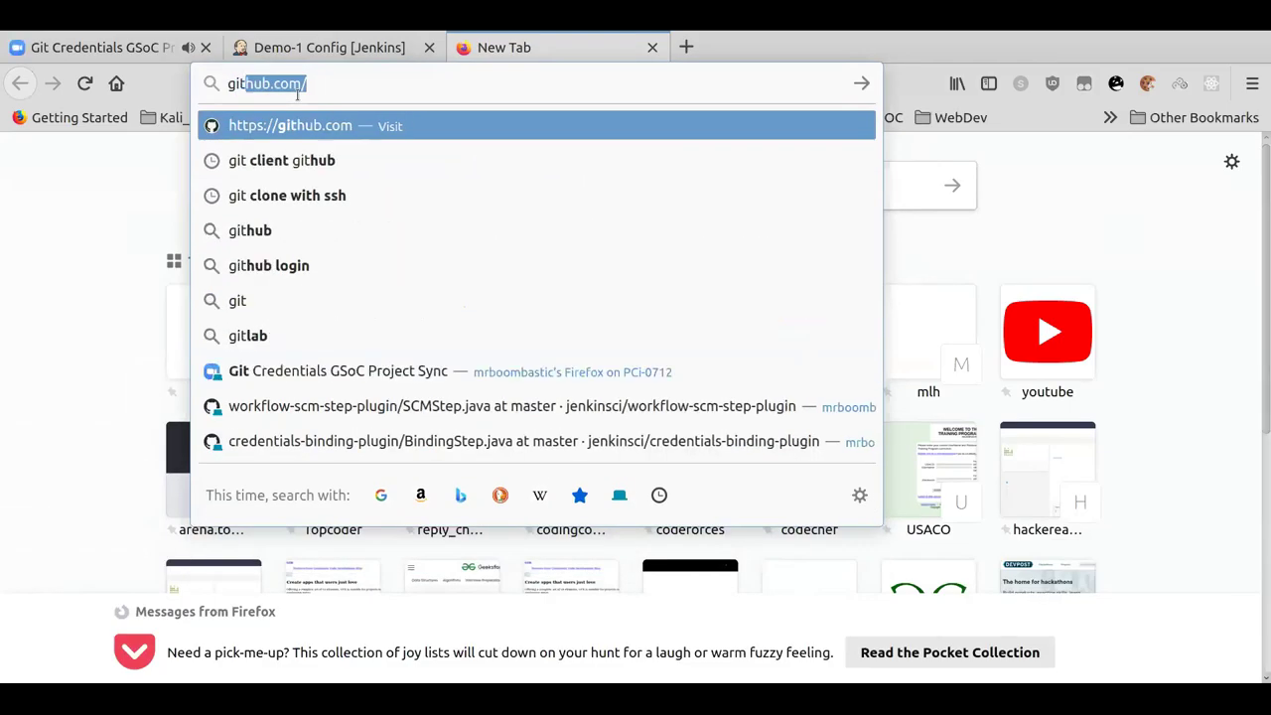
pyautogui.press('BackSpace')
pyautogui.press('BackSpace')
pyautogui.press('BackSpace')
pyautogui.write('arpo')
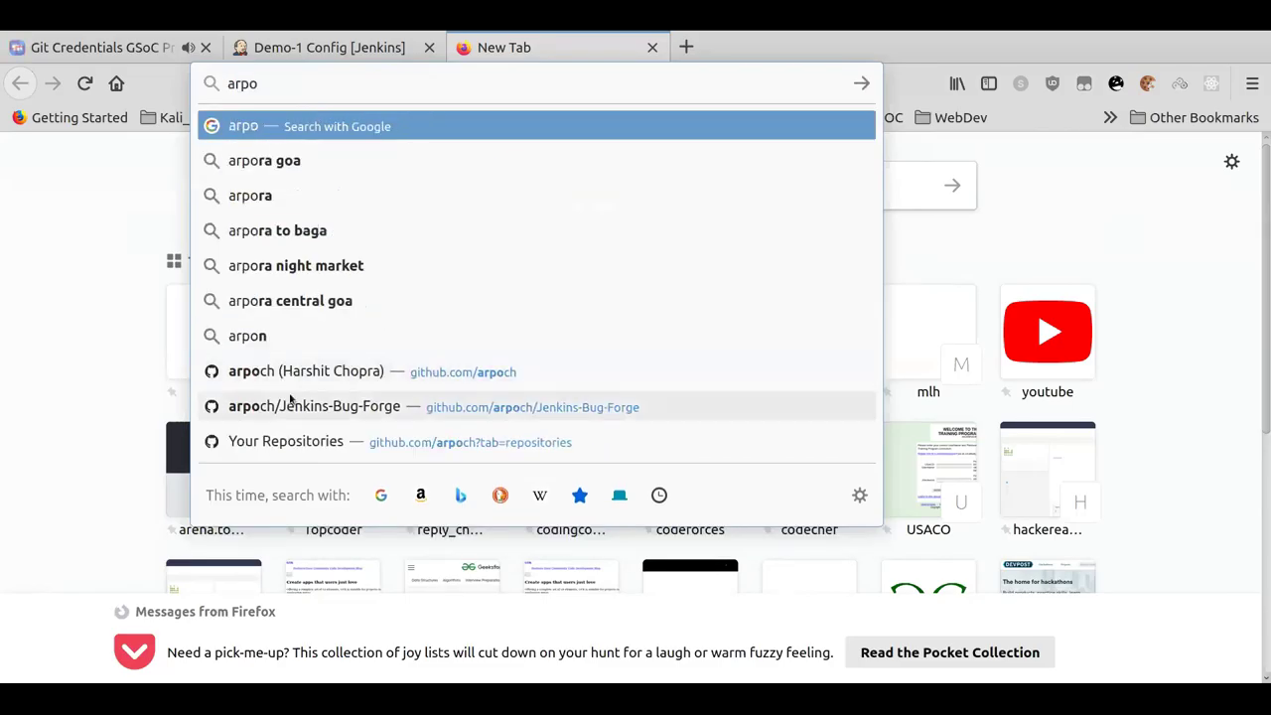
pyautogui.click(290, 402)
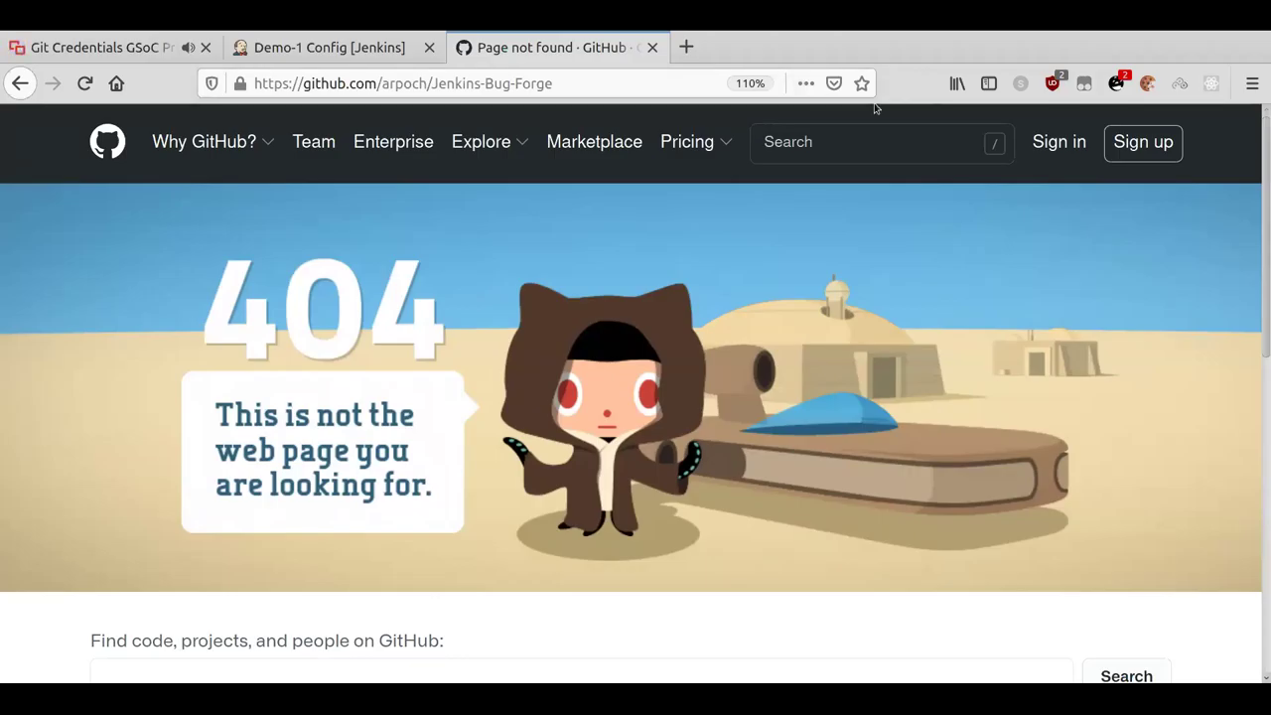
pyautogui.click(651, 47)
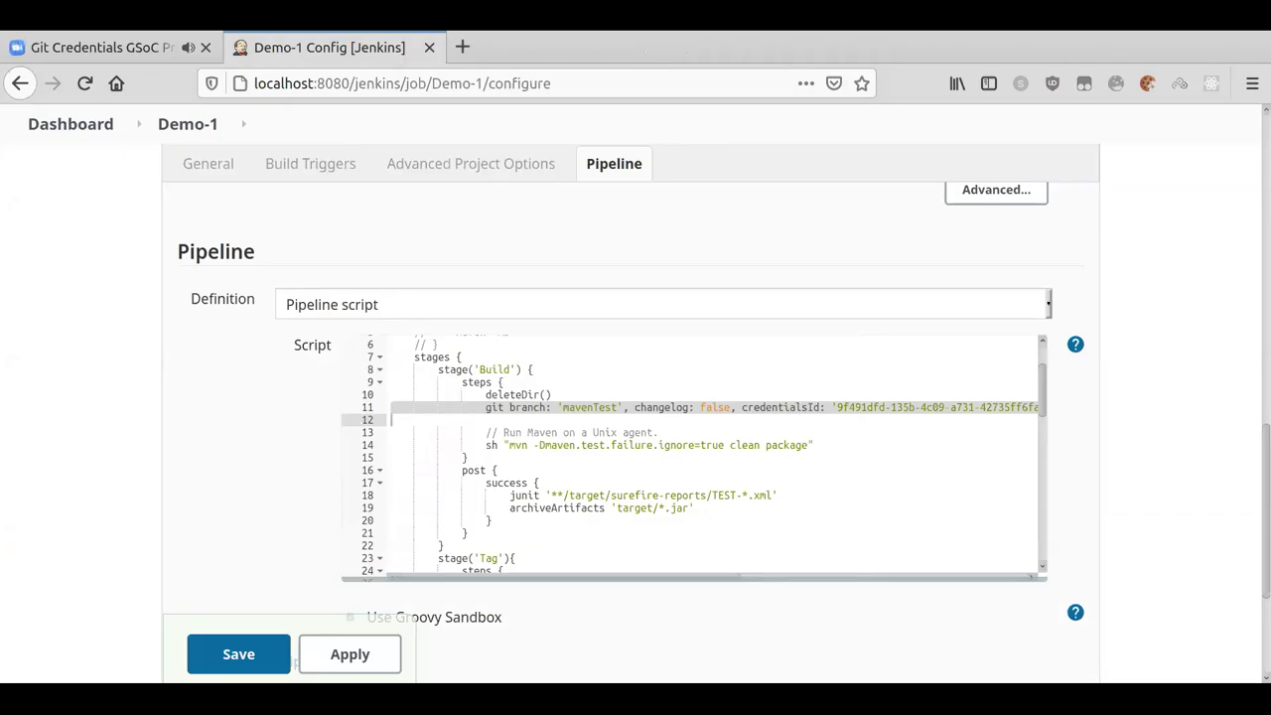
# Switch to the other browser window, look over the Jenkins-Bug-Forge repository on GitHub, and return to the meeting page.
pyautogui.click(54, 42)
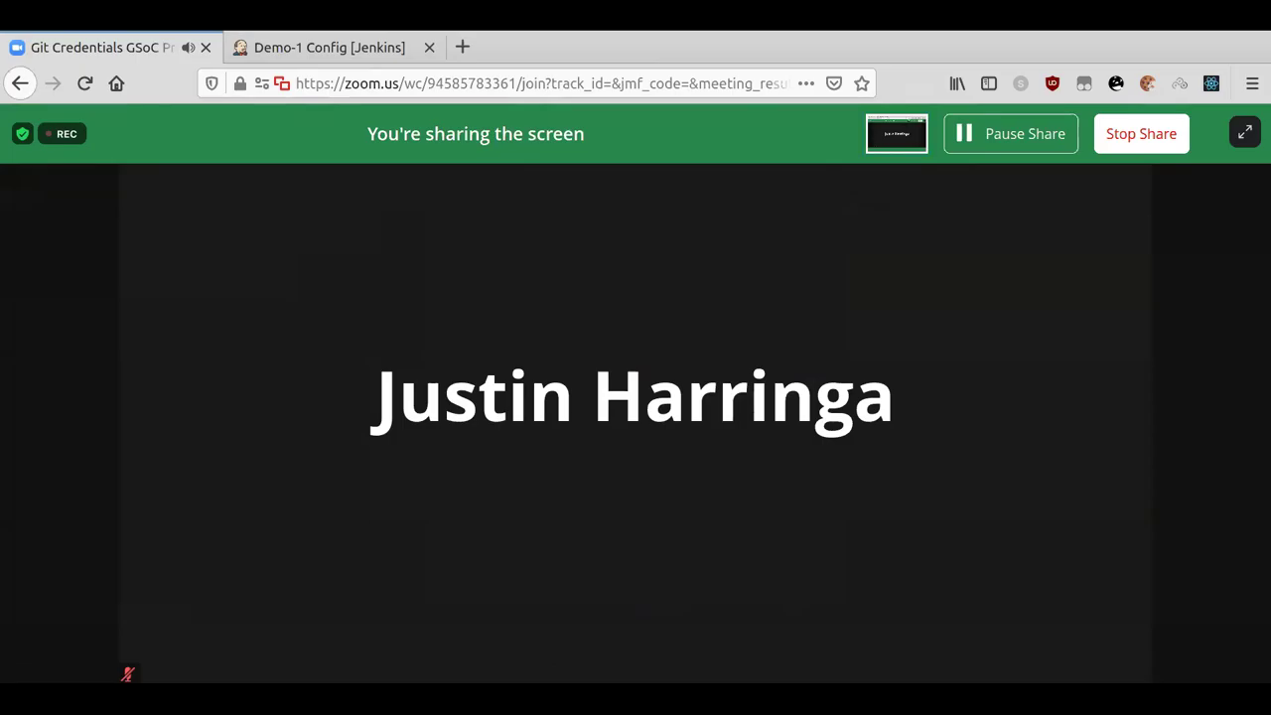
pyautogui.moveTo(709, 598)
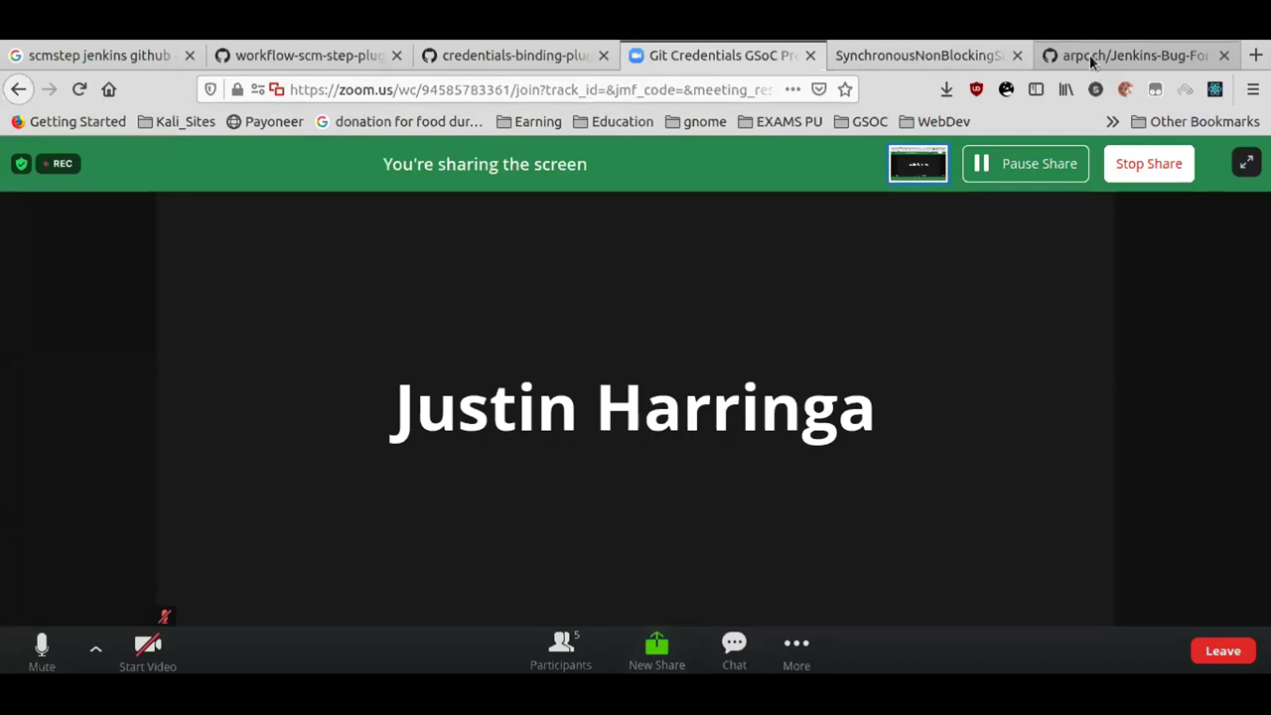
pyautogui.click(1090, 54)
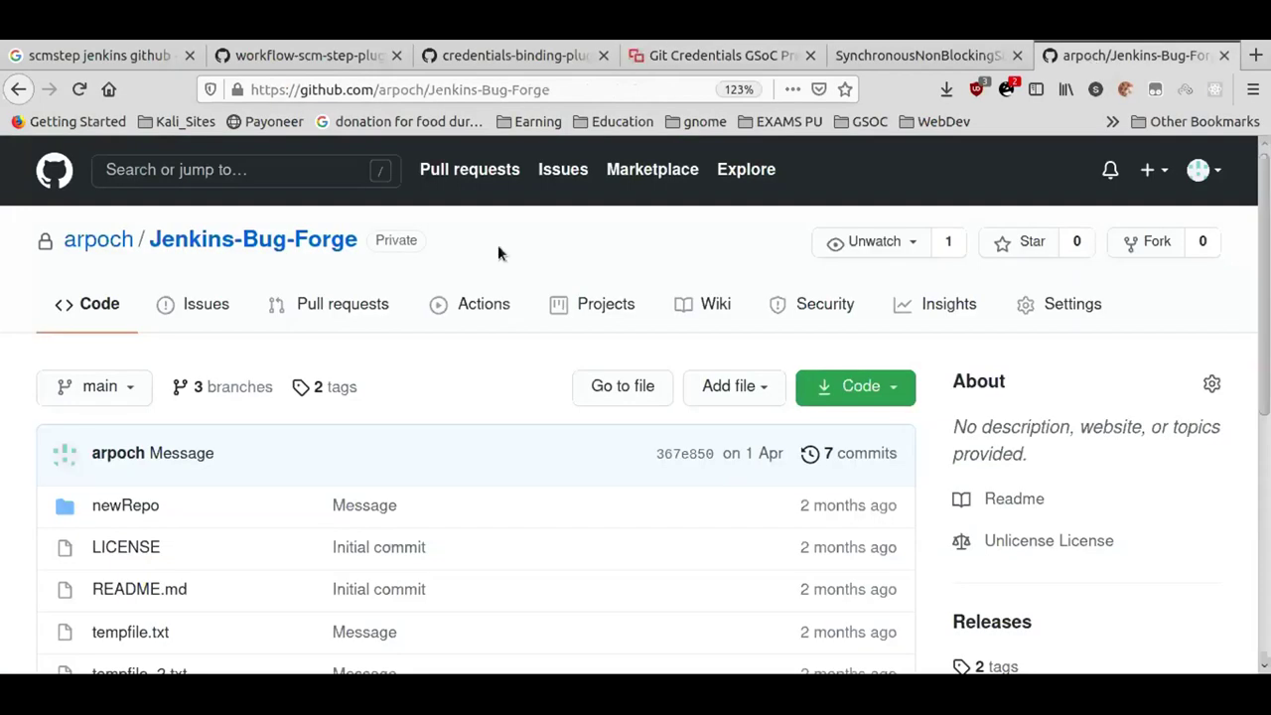
pyautogui.scroll(-1, 498, 252)
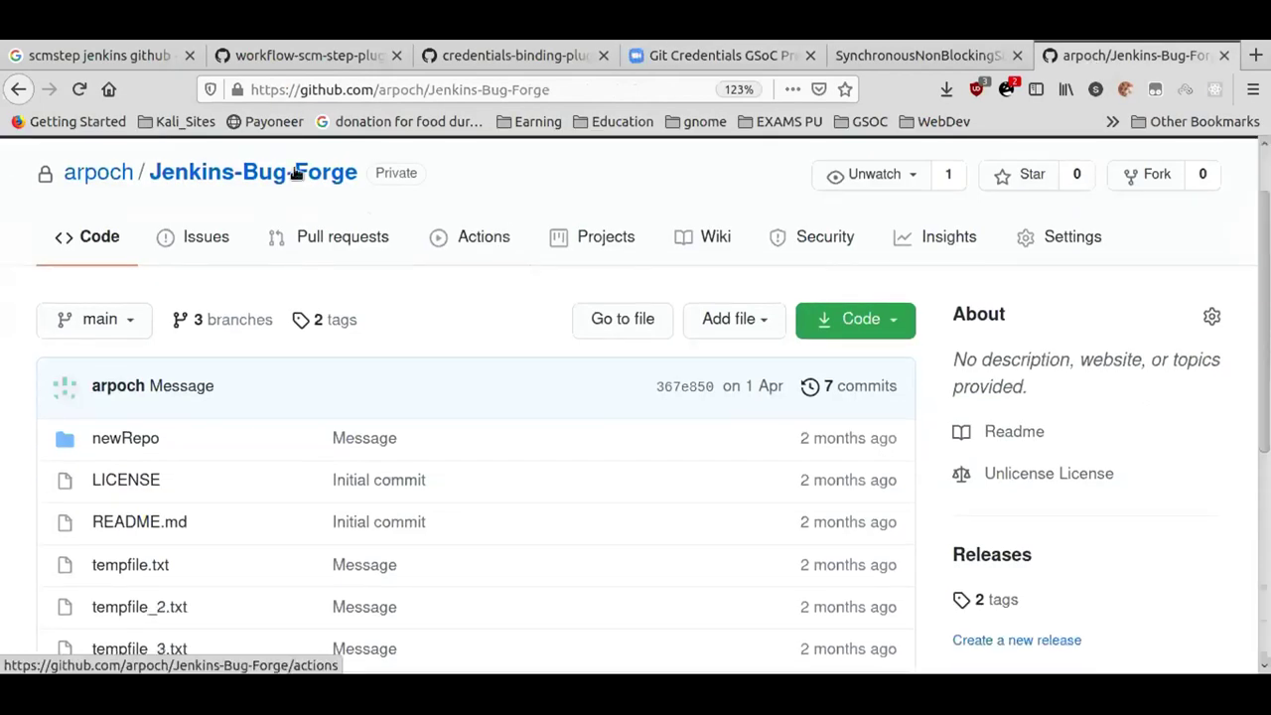
pyautogui.scroll(-5, 522, 276)
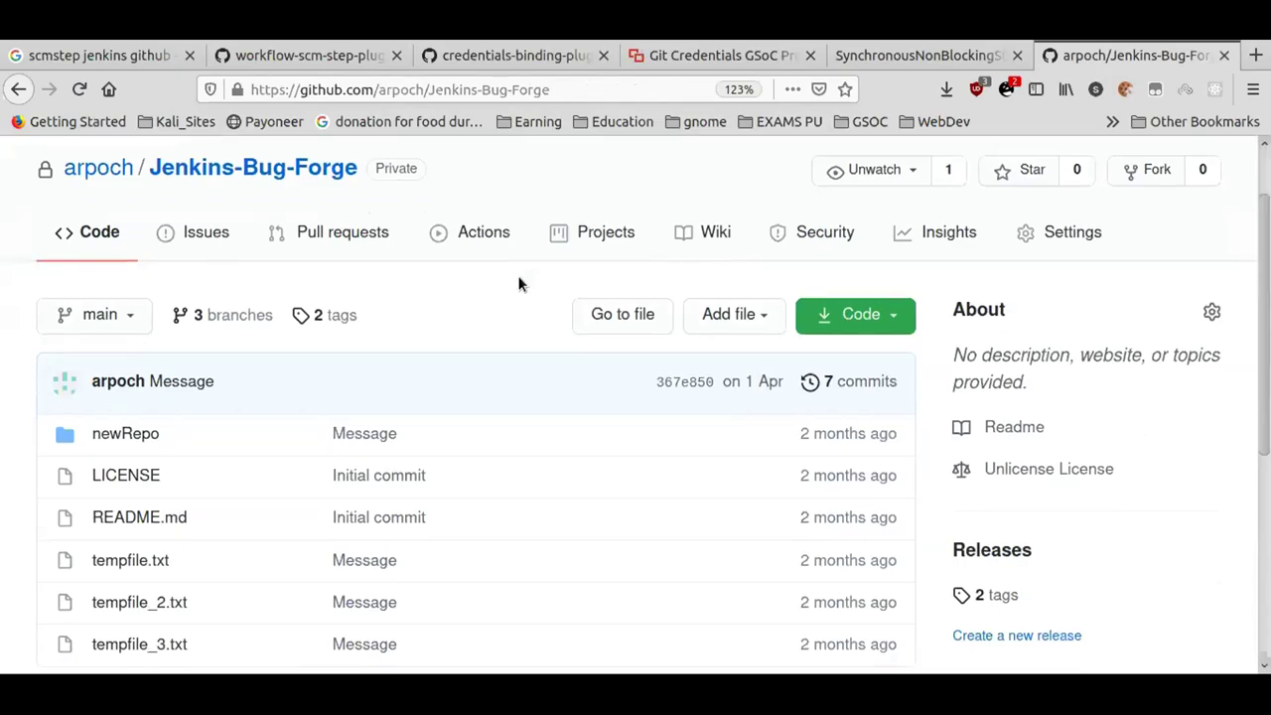
pyautogui.scroll(3, 519, 281)
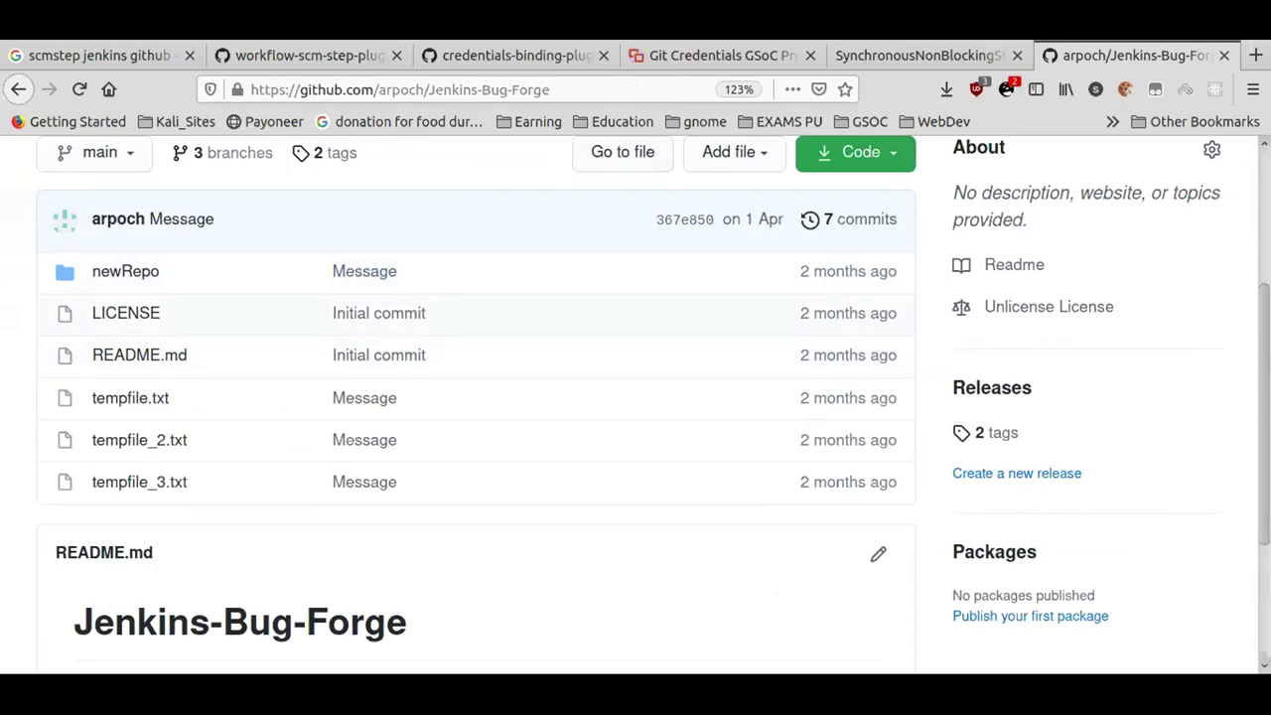
pyautogui.click(728, 55)
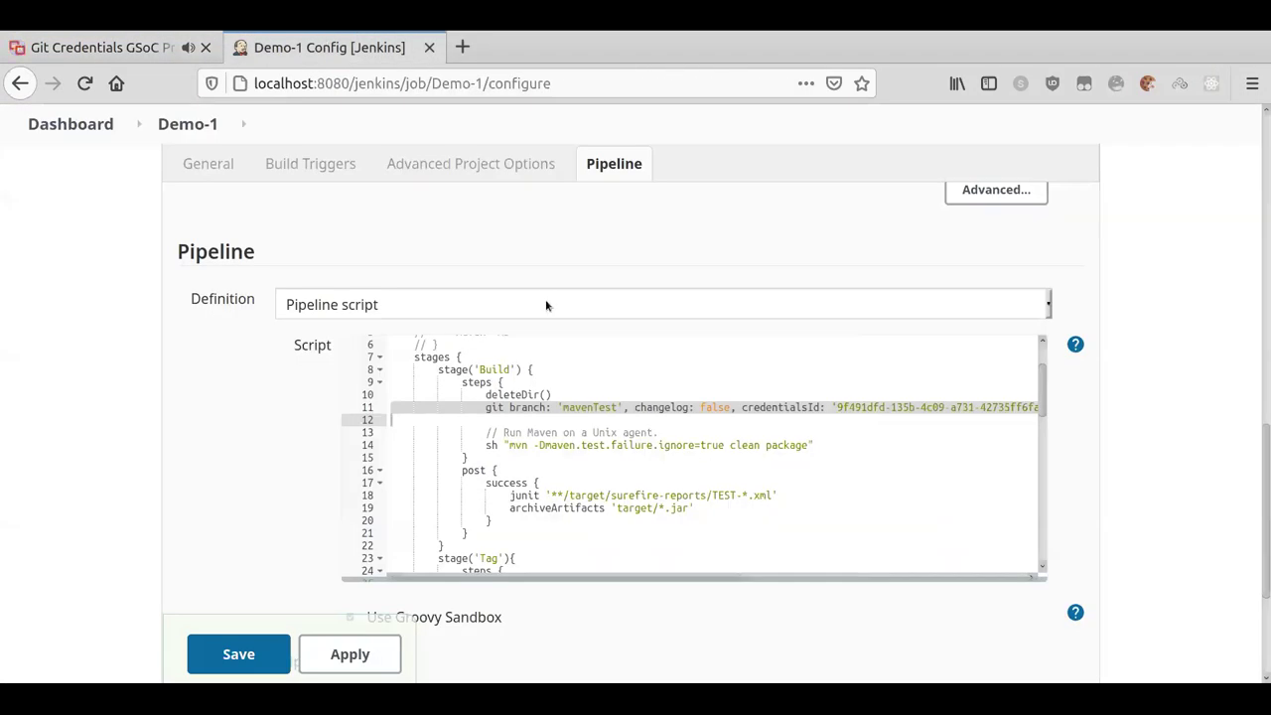
# Show the Tag stage of the Demo-1 pipeline script with the page enlarged to 133%.
pyautogui.scroll(-3, 545, 396)
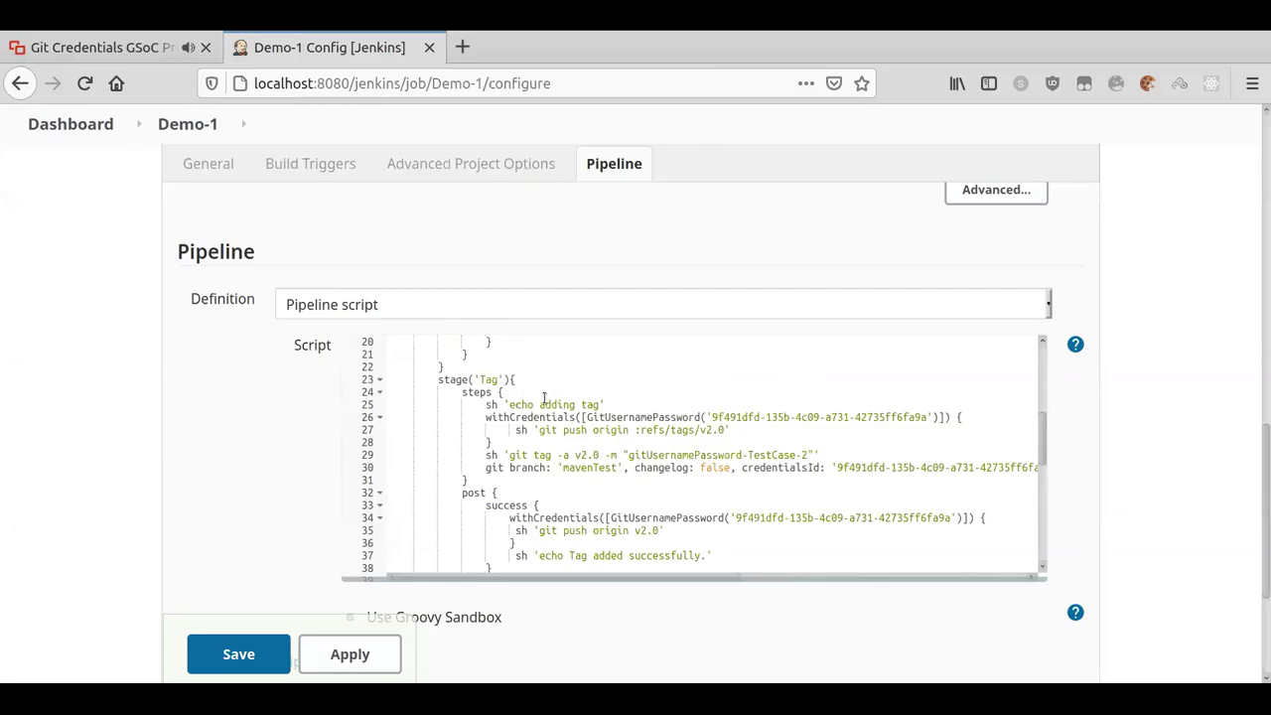
pyautogui.hotkey('ctrl', '+')
pyautogui.hotkey('ctrl', '+')
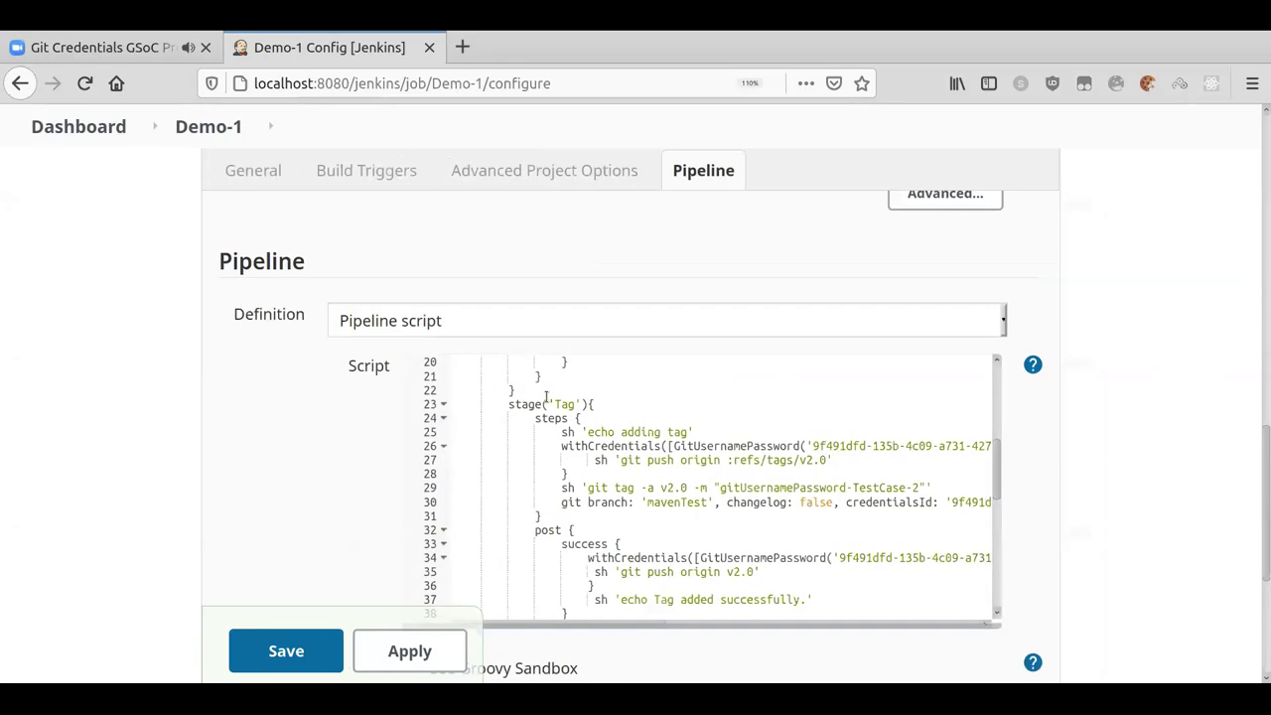
pyautogui.moveTo(545, 397); pyautogui.dragTo(1133, 435)
pyautogui.scroll(-2, 1133, 435)
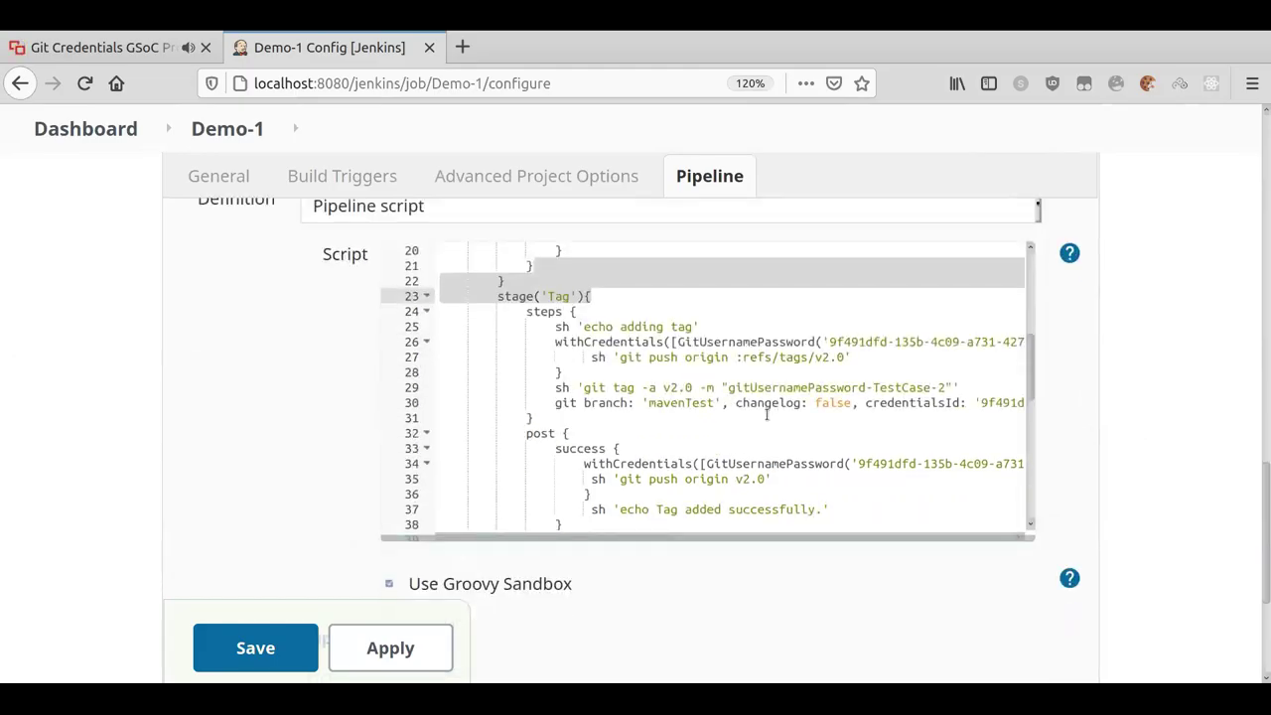
pyautogui.click(702, 391)
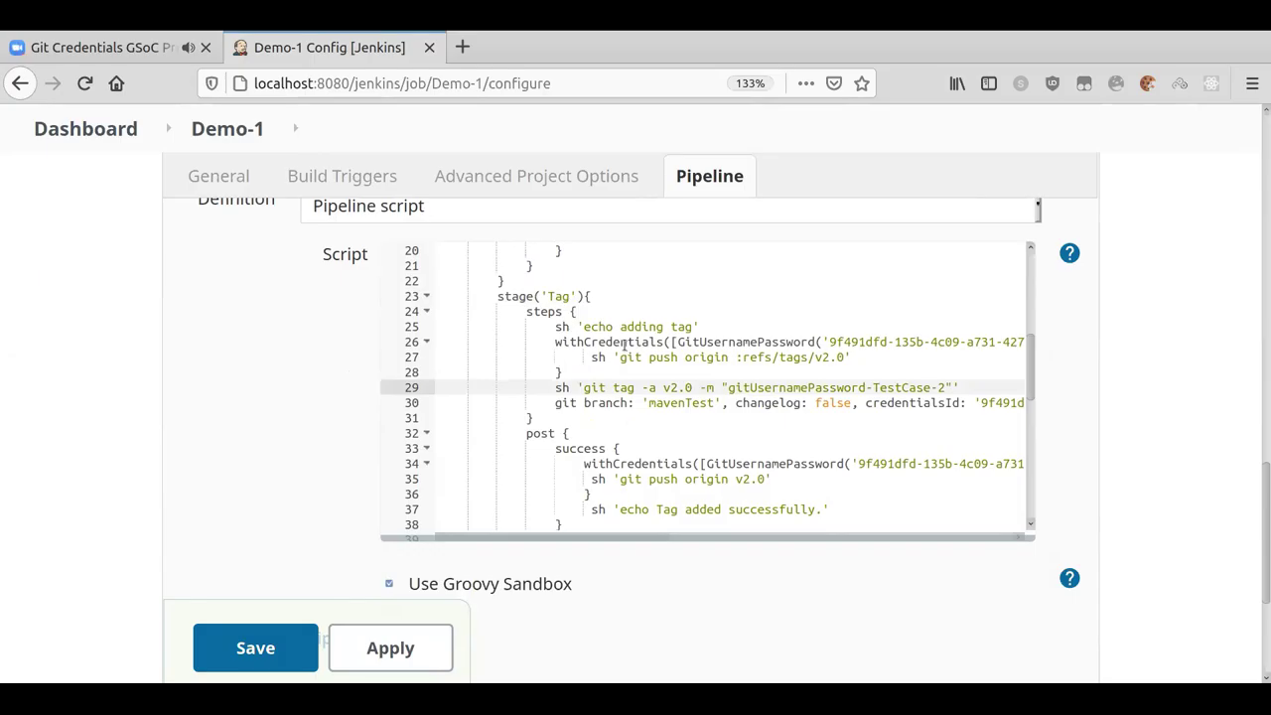
pyautogui.hotkey('ctrl', '+')
pyautogui.hscroll(-4, 626, 347)
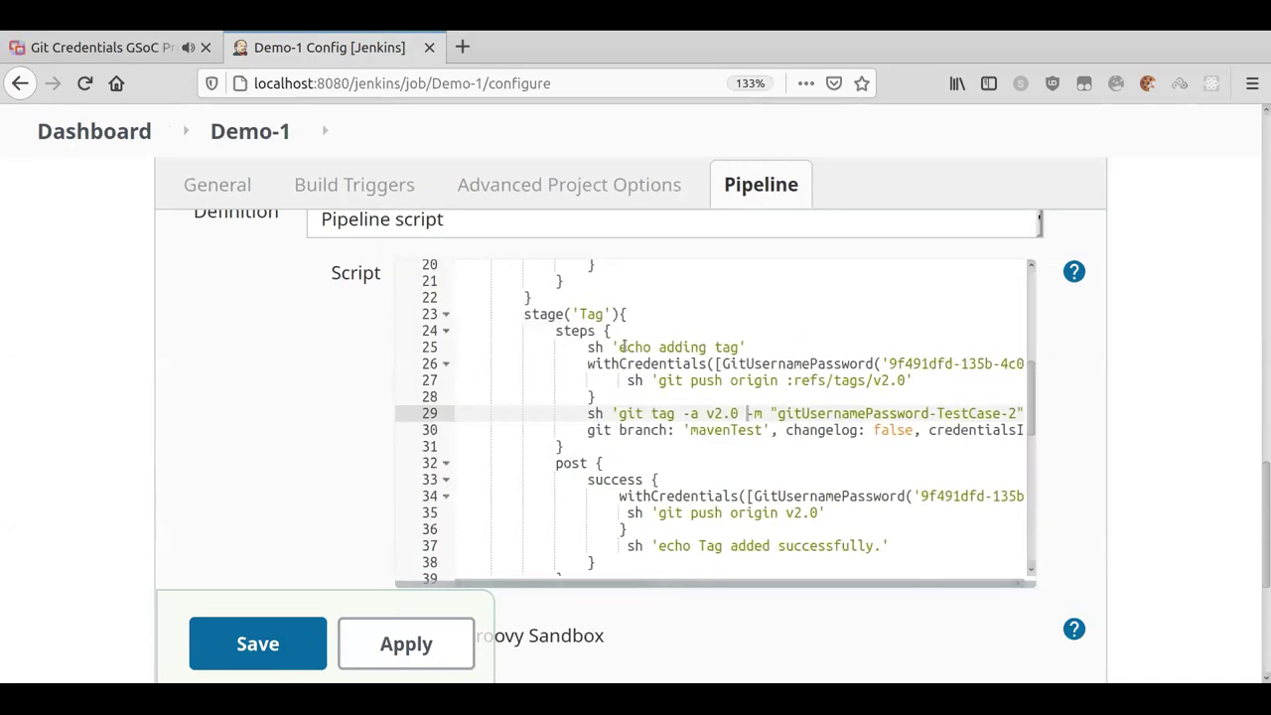
# Examine the Tag stage's withCredentials block, tag deletion push, git tag command and mavenTest checkout line.
pyautogui.scroll(-2, 621, 347)
pyautogui.scroll(2, 621, 347)
pyautogui.scroll(2, 622, 347)
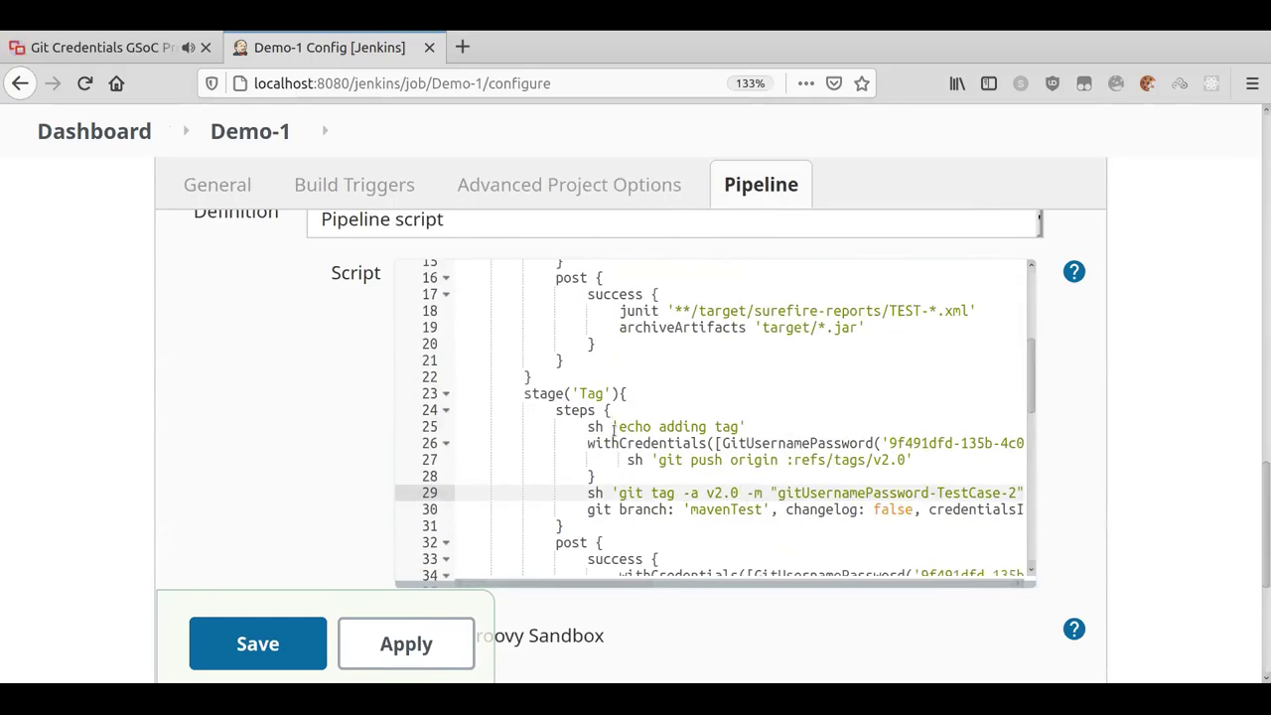
pyautogui.hscroll(2, 616, 431)
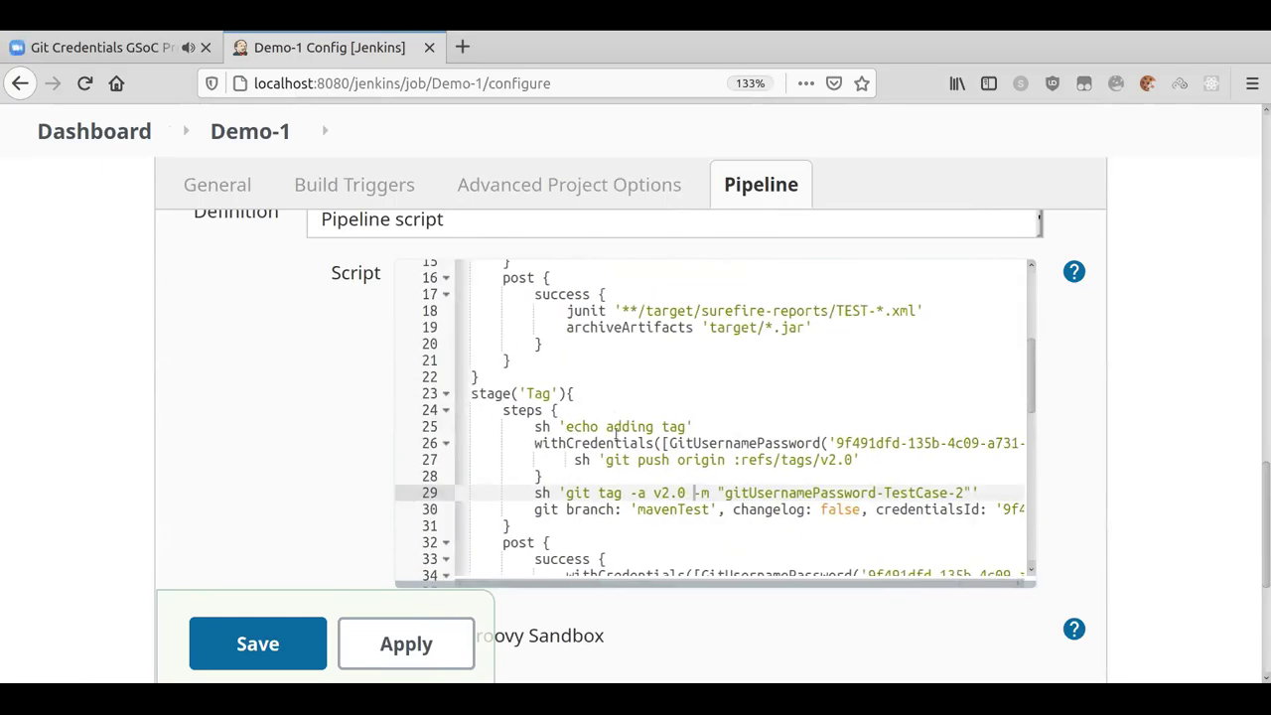
pyautogui.click(588, 460)
pyautogui.click(653, 444)
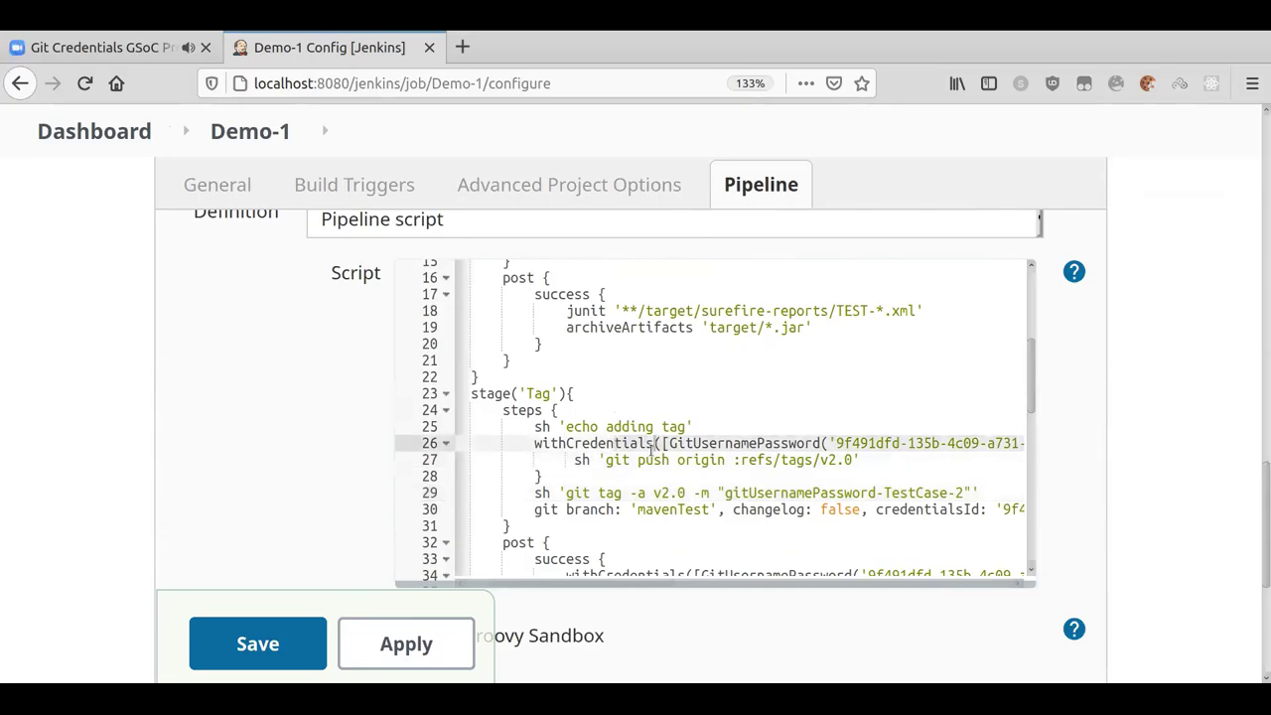
pyautogui.scroll(-2, 652, 444)
pyautogui.click(646, 413)
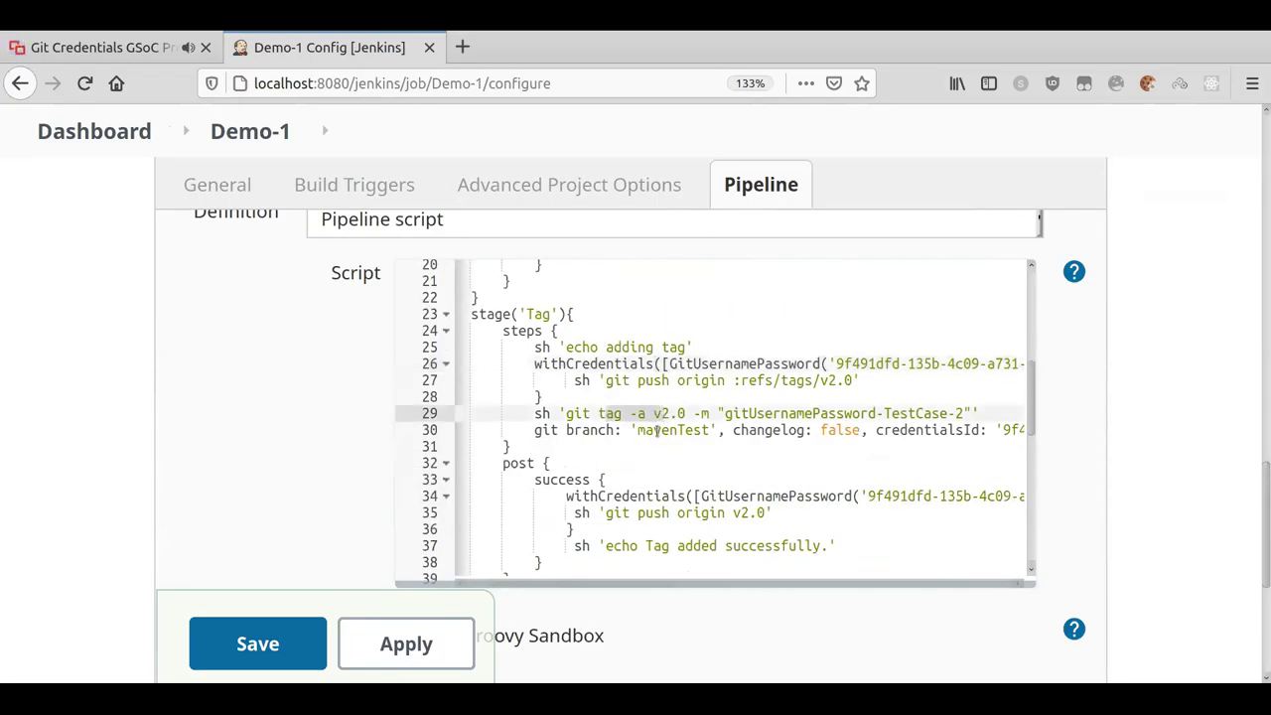
pyautogui.click(657, 430)
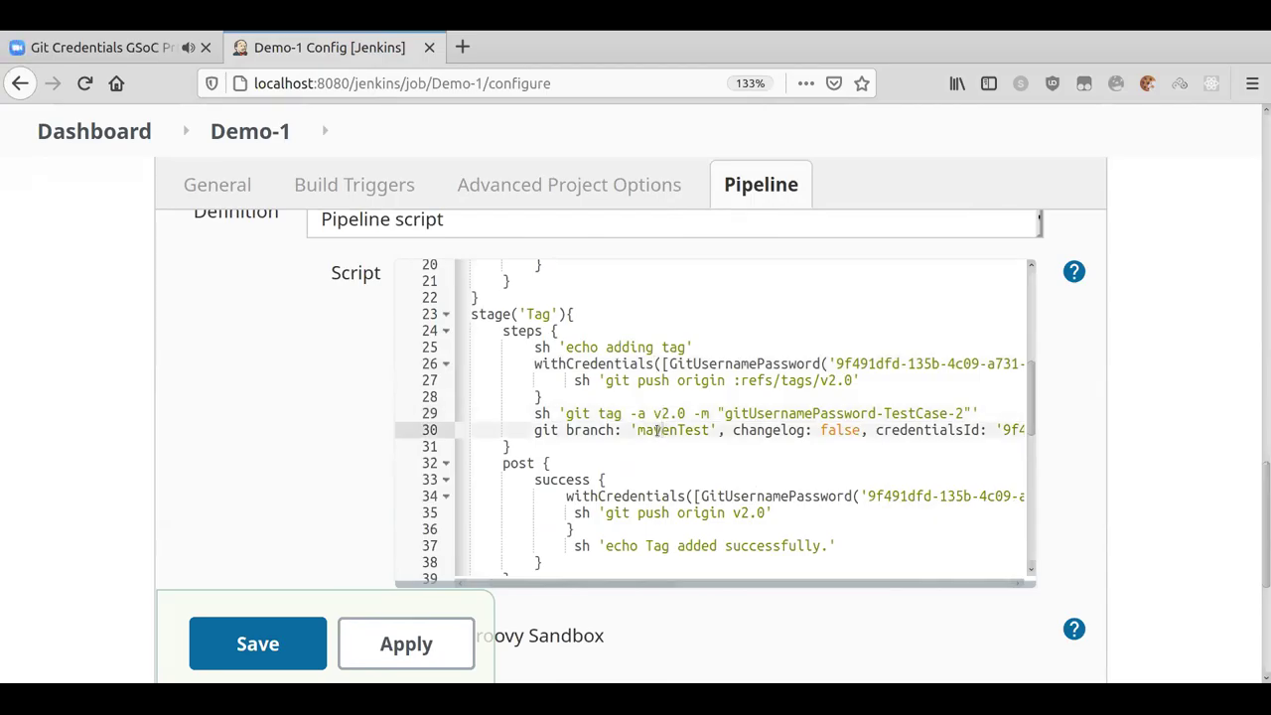
# Examine the Tag stage's post success push of v2.0, the Report stage's commands and the Push stage's mavenTest push.
pyautogui.scroll(-2, 657, 430)
pyautogui.moveTo(608, 434); pyautogui.dragTo(761, 429)
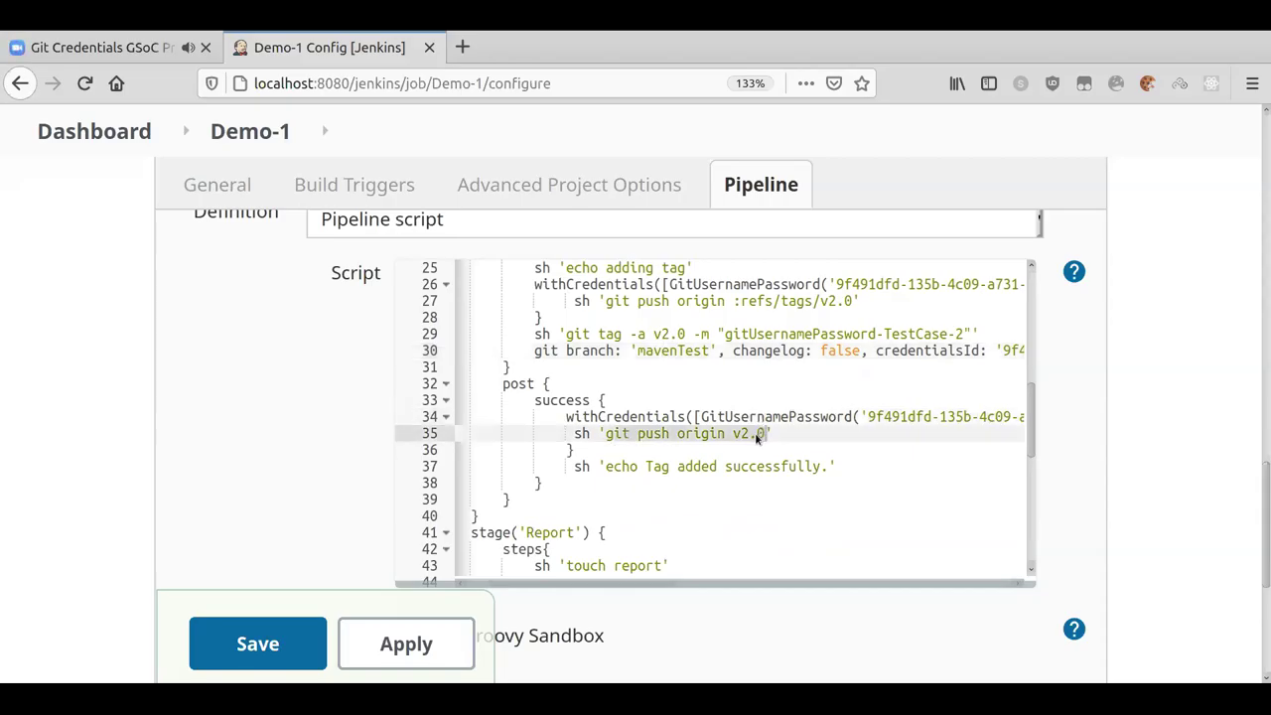
pyautogui.scroll(-6, 753, 434)
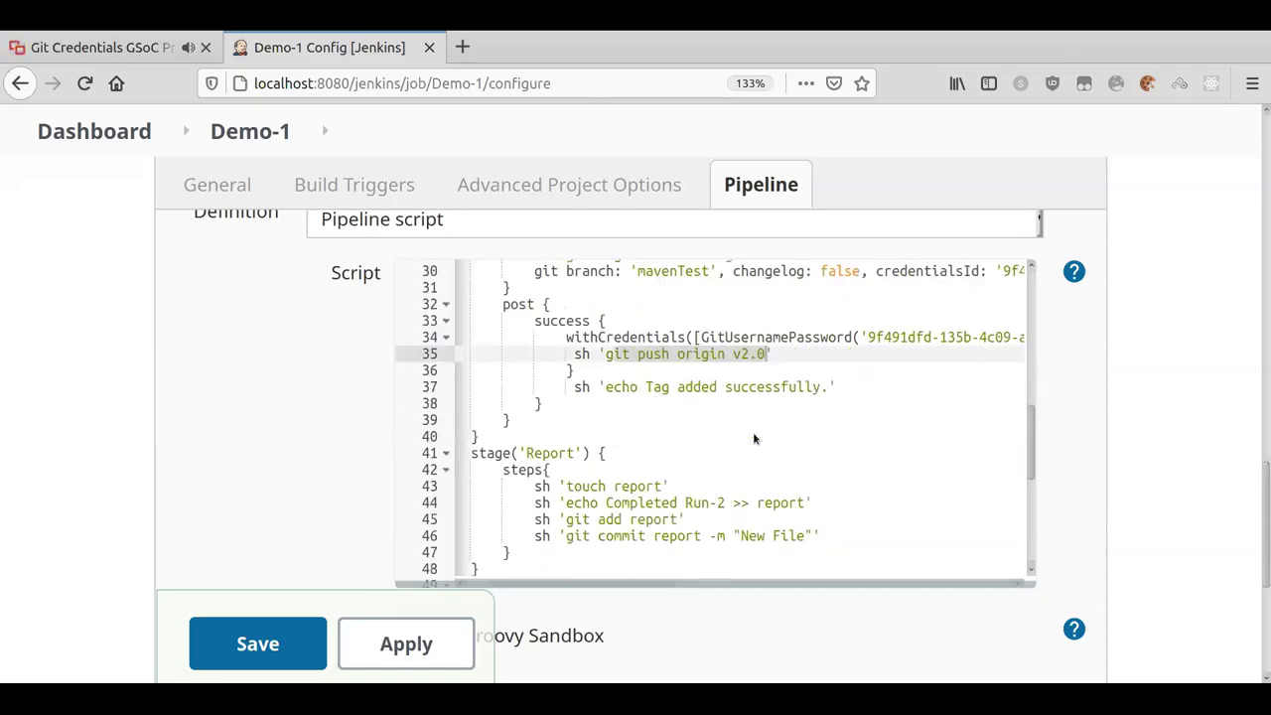
pyautogui.scroll(3, 752, 434)
pyautogui.hscroll(-1, 665, 397)
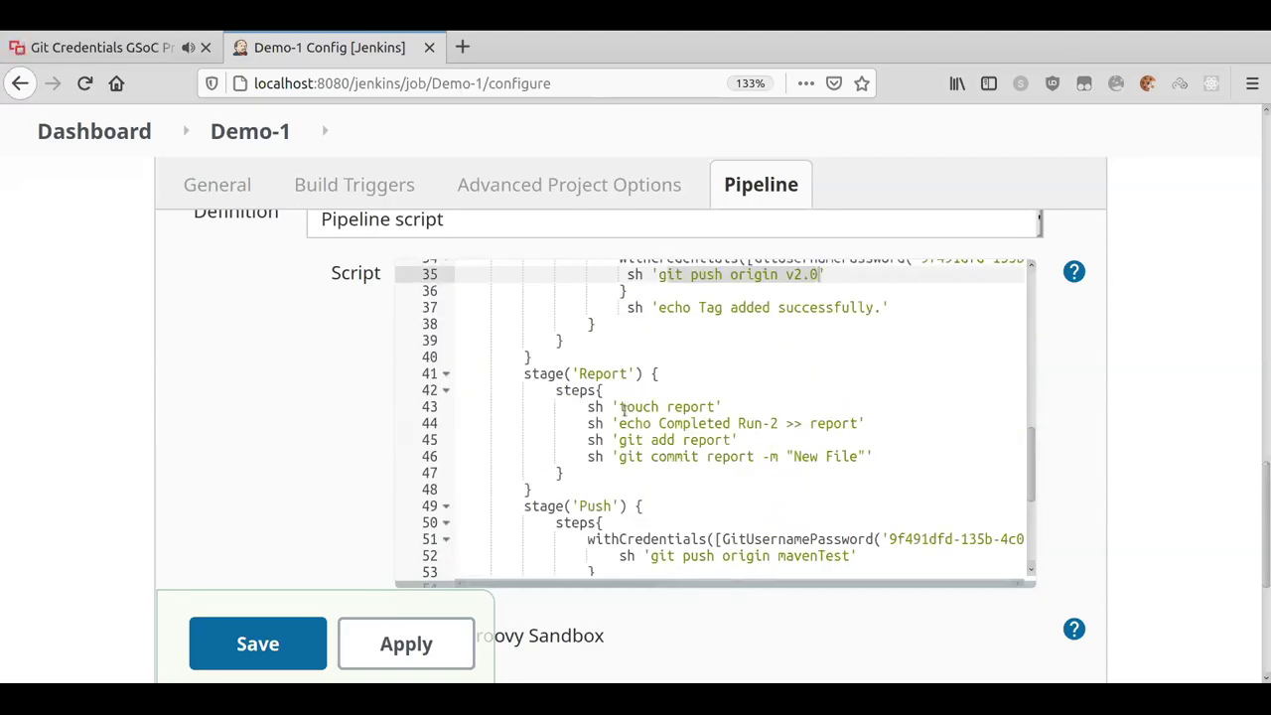
pyautogui.moveTo(621, 408); pyautogui.dragTo(679, 409)
pyautogui.doubleClick(690, 407)
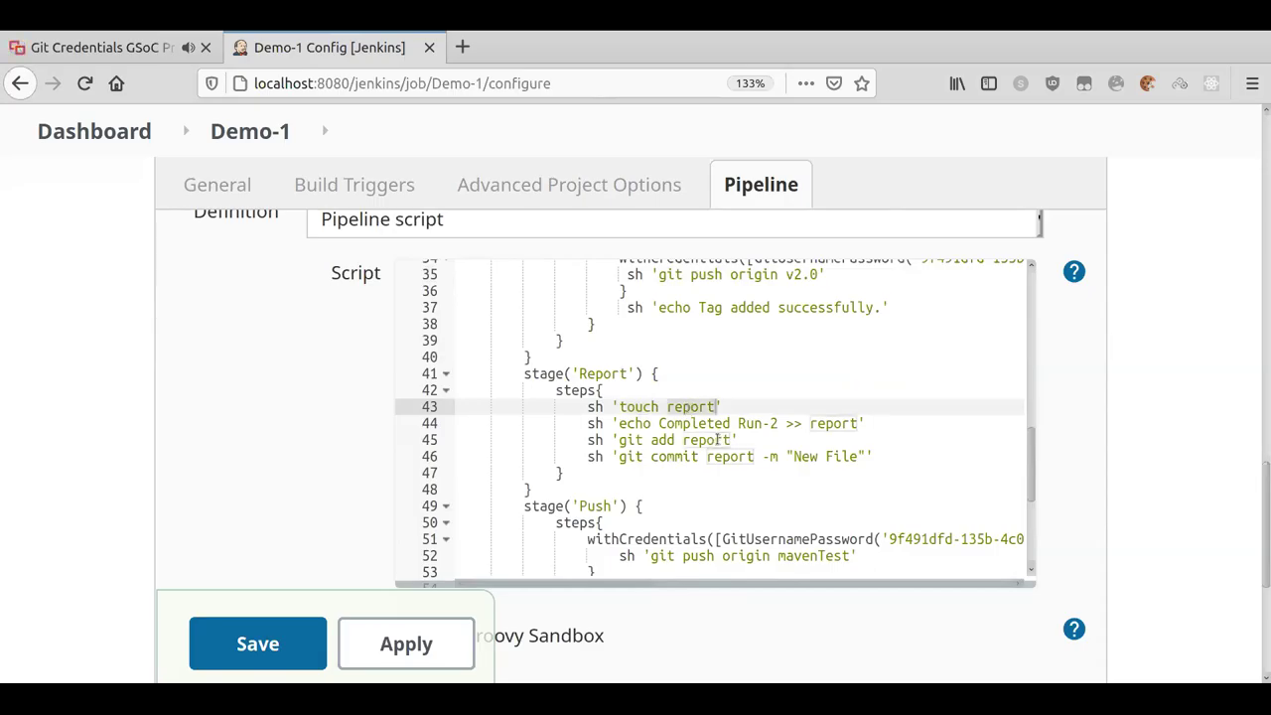
pyautogui.scroll(-3, 715, 442)
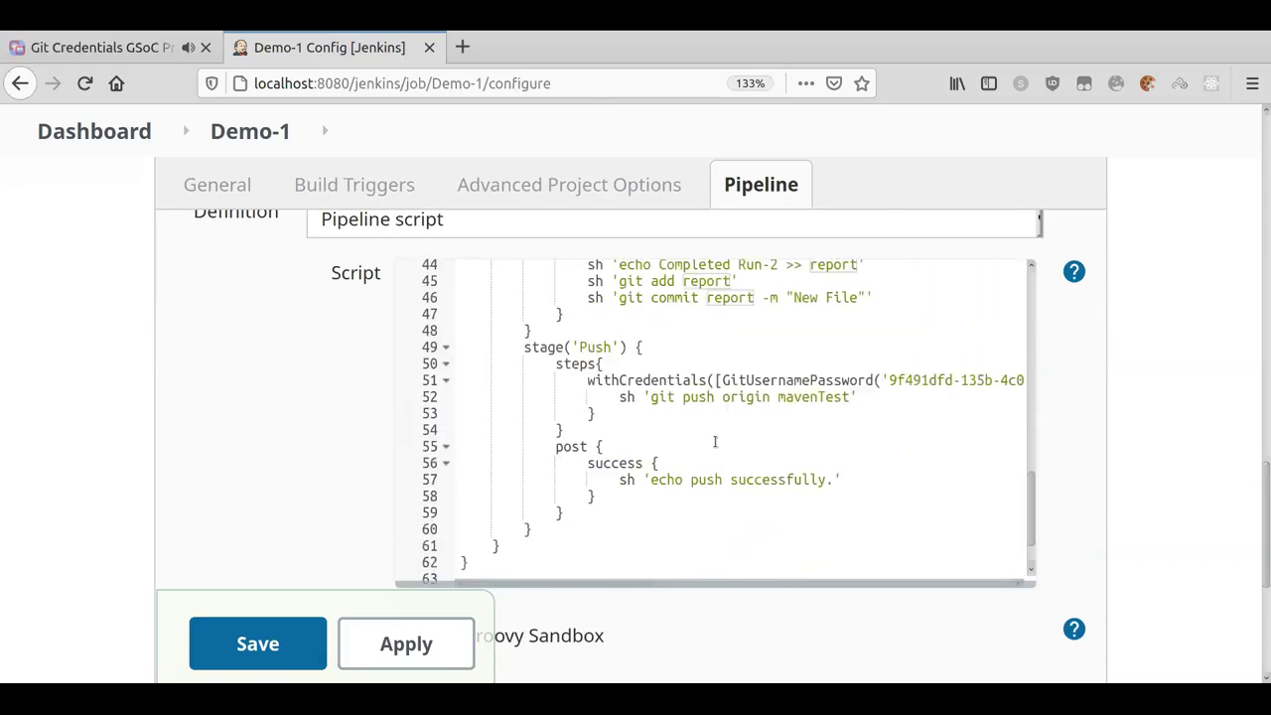
pyautogui.click(684, 398)
pyautogui.doubleClick(691, 399)
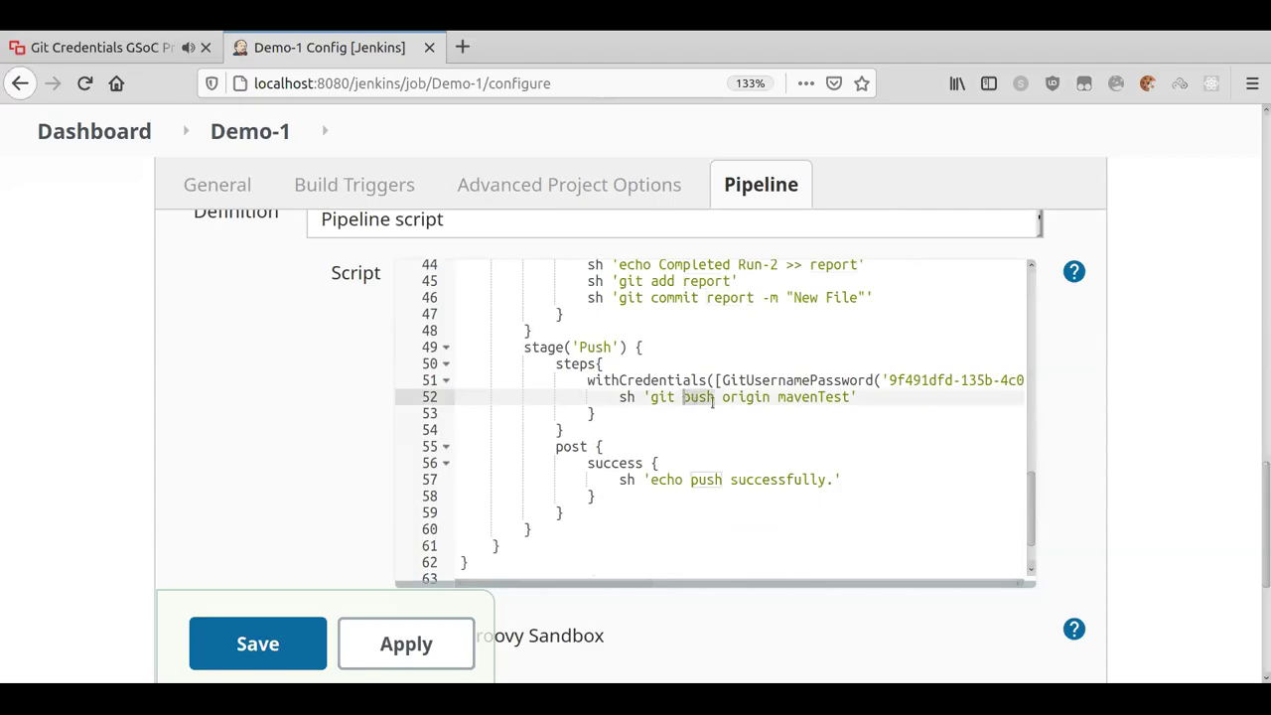
# Apply and save the Demo-1 configuration, start a build, and show the Stage View with the page reduced to 110%.
pyautogui.click(398, 665)
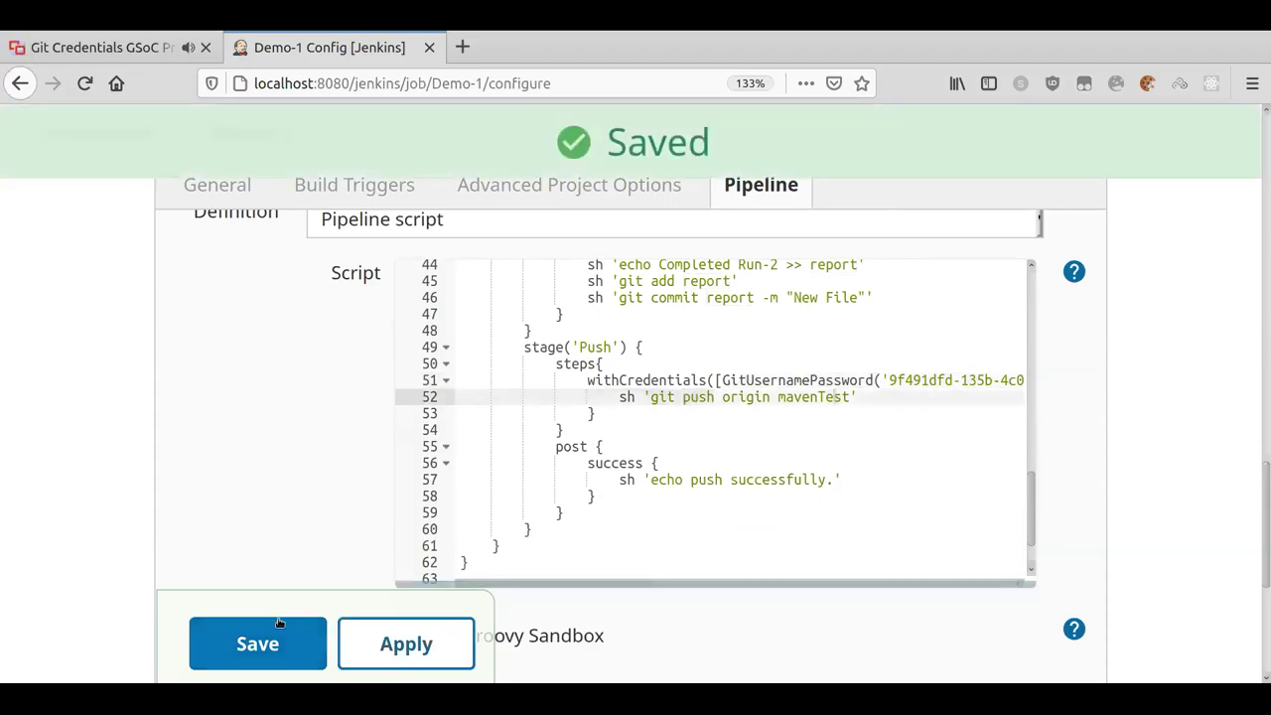
pyautogui.click(277, 627)
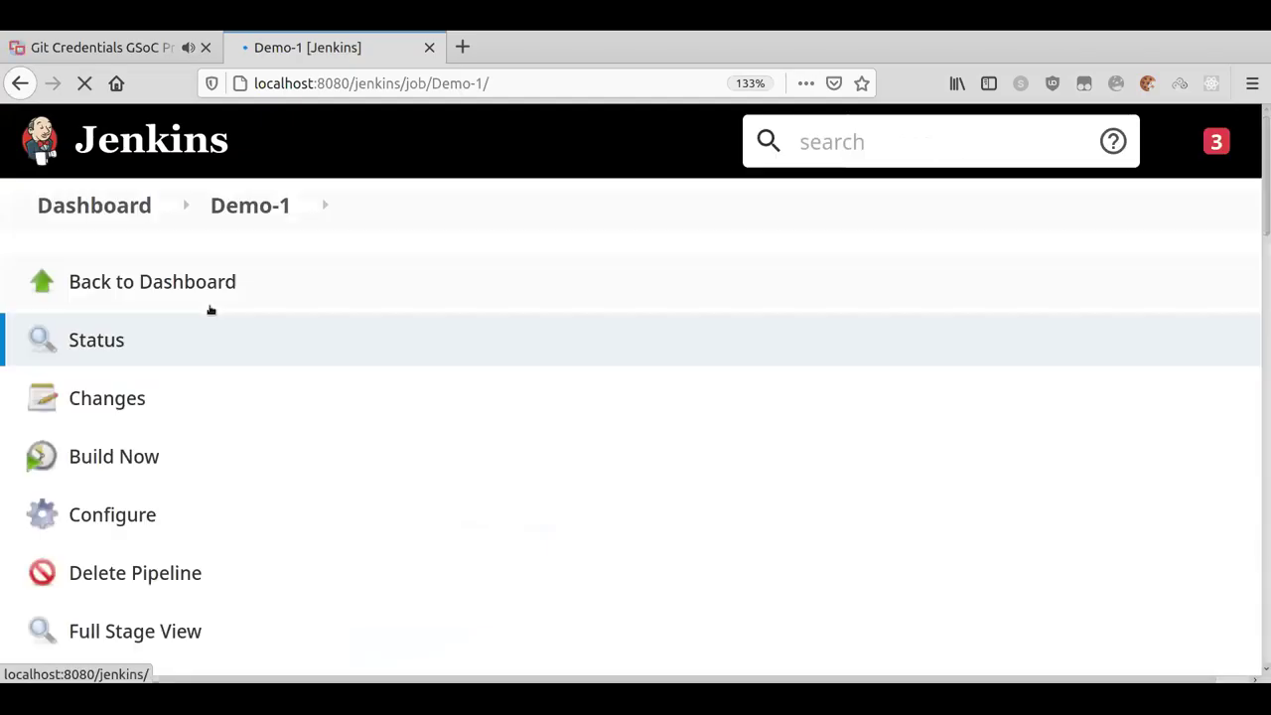
pyautogui.click(182, 476)
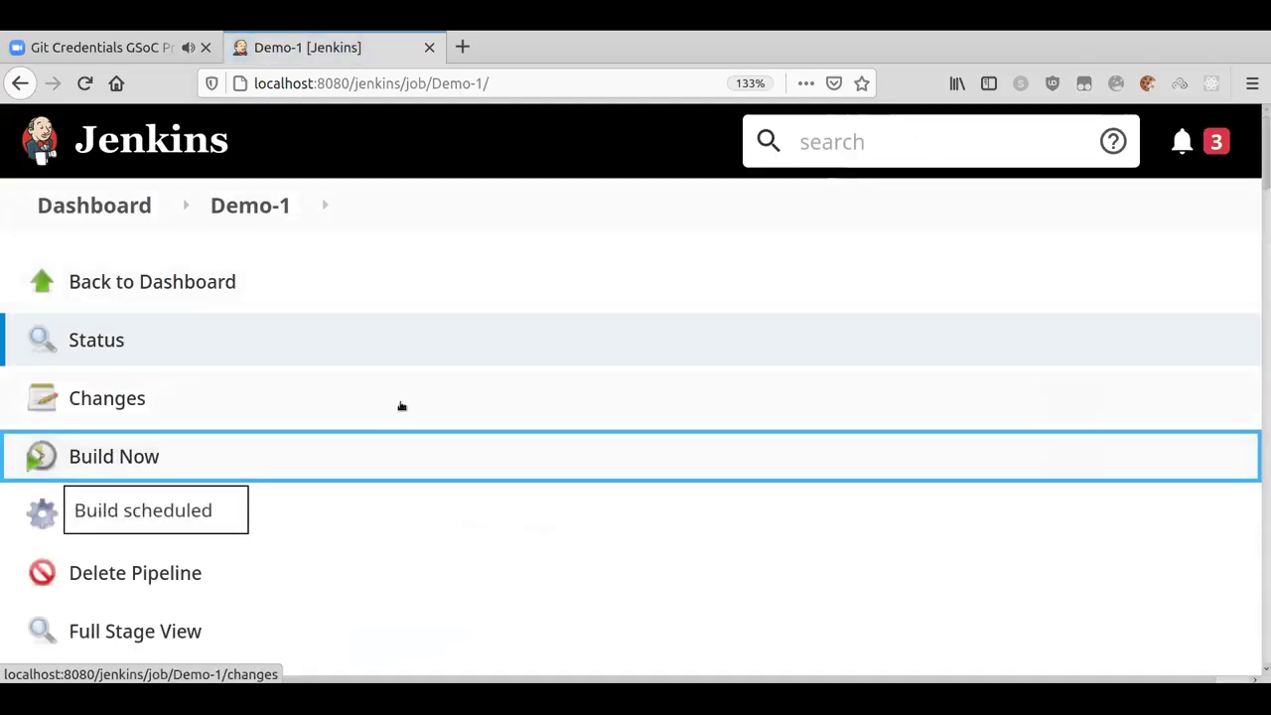
pyautogui.scroll(-5, 502, 367)
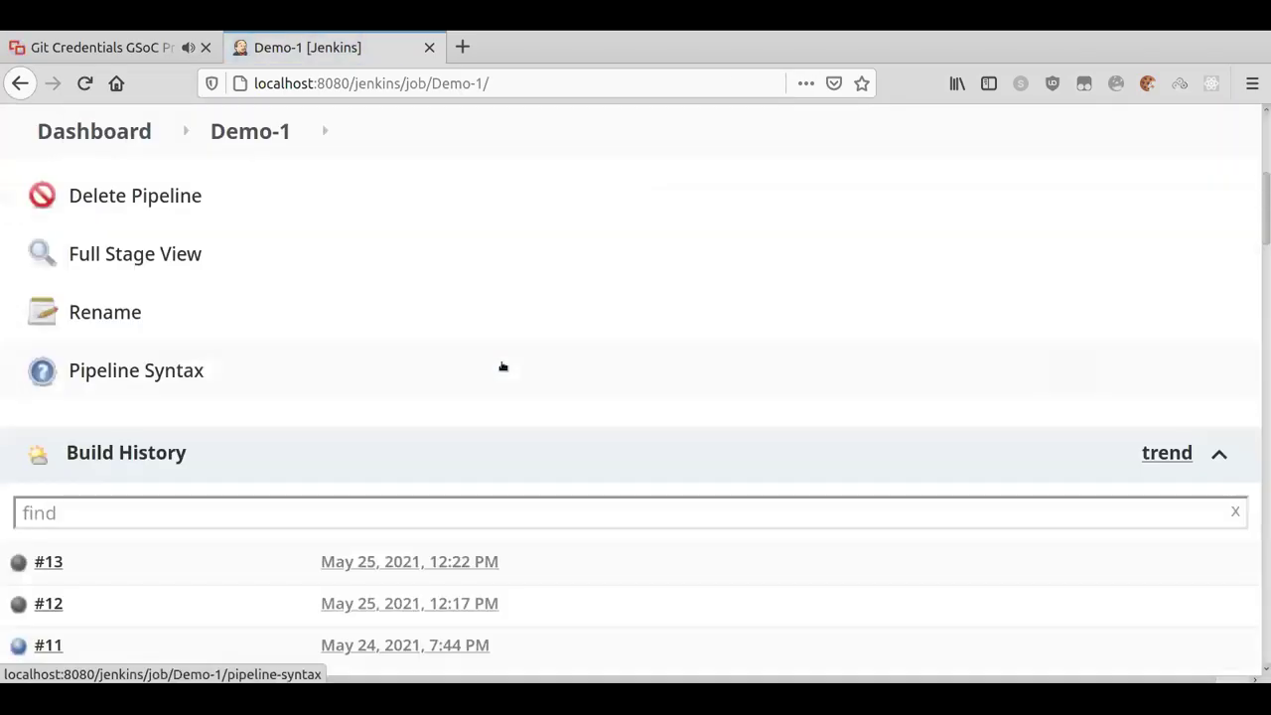
pyautogui.hotkey('ctrl', '-')
pyautogui.scroll(-1, 503, 368)
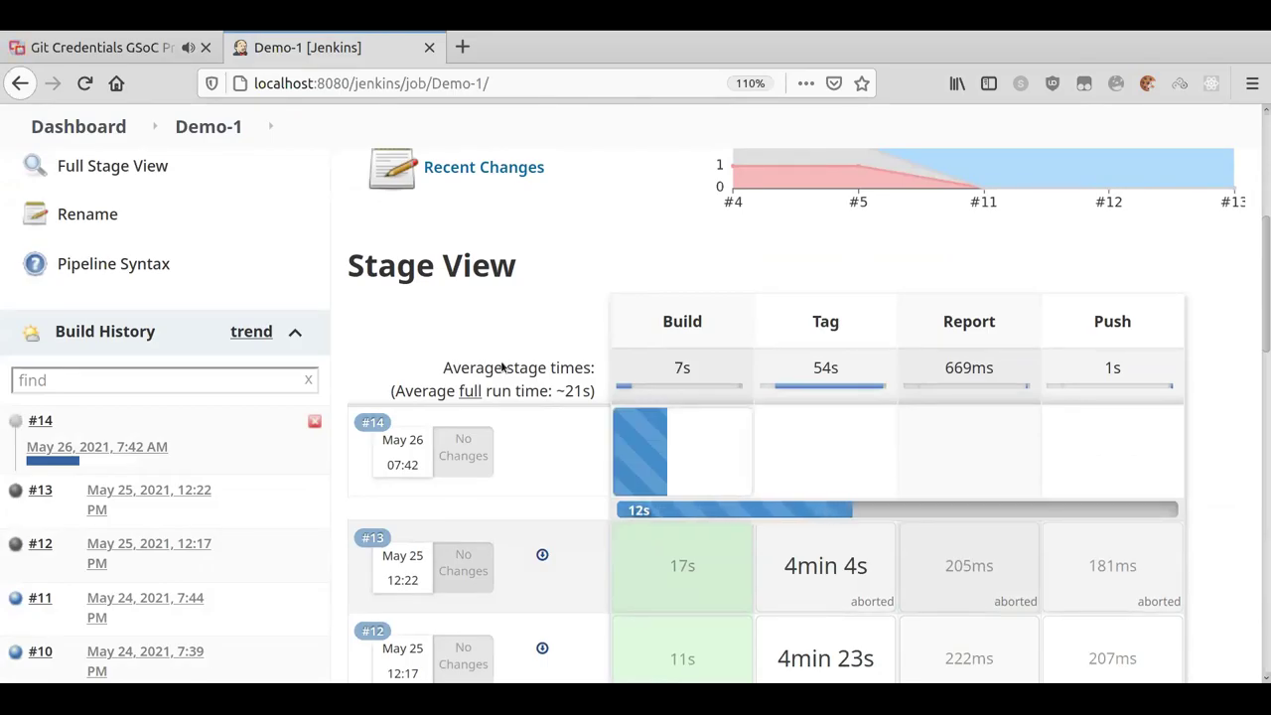
# Open build #14's console output in a new tab and examine the v2.0 tag command's result near the end of the log.
pyautogui.click(60, 421)
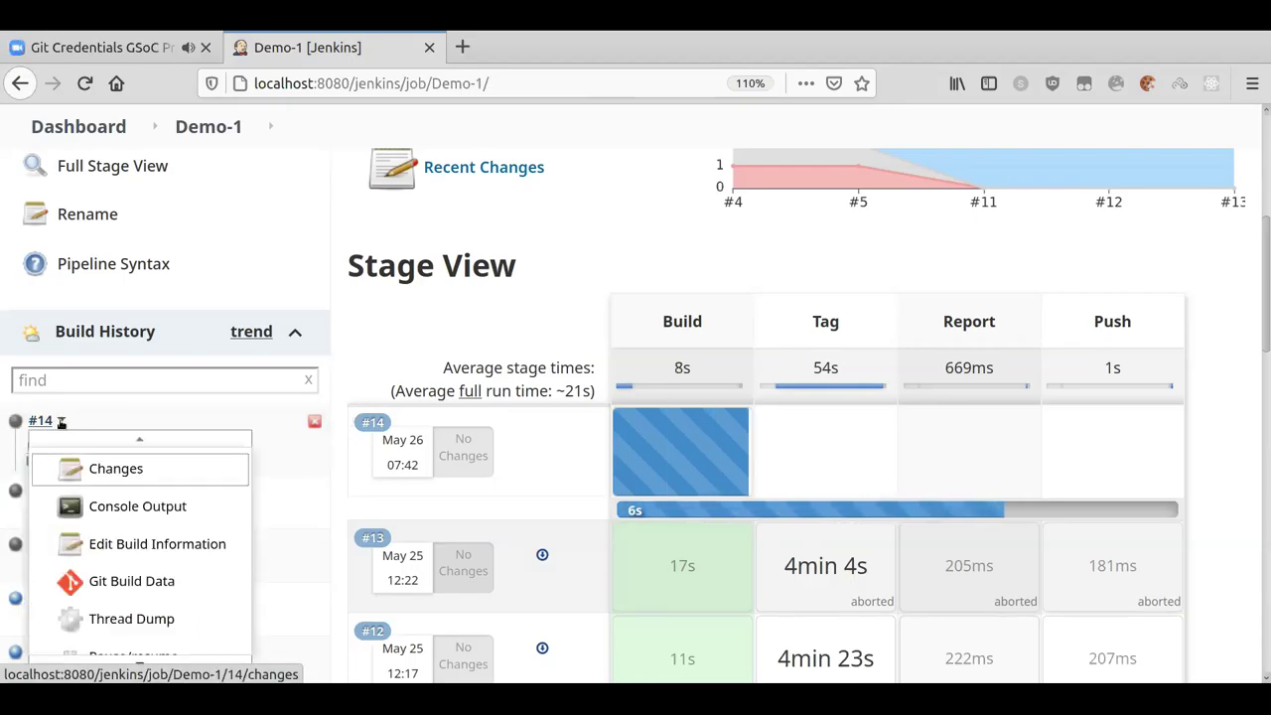
pyautogui.middleClick(98, 512)
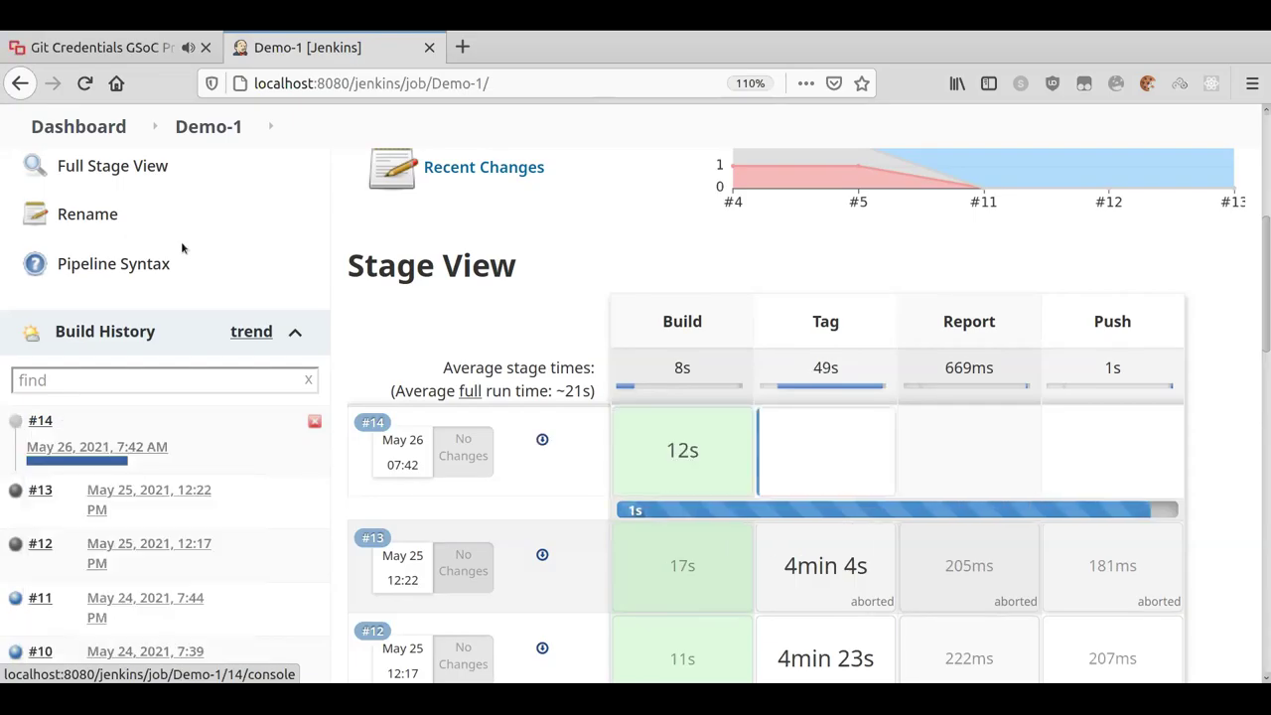
pyautogui.click(539, 48)
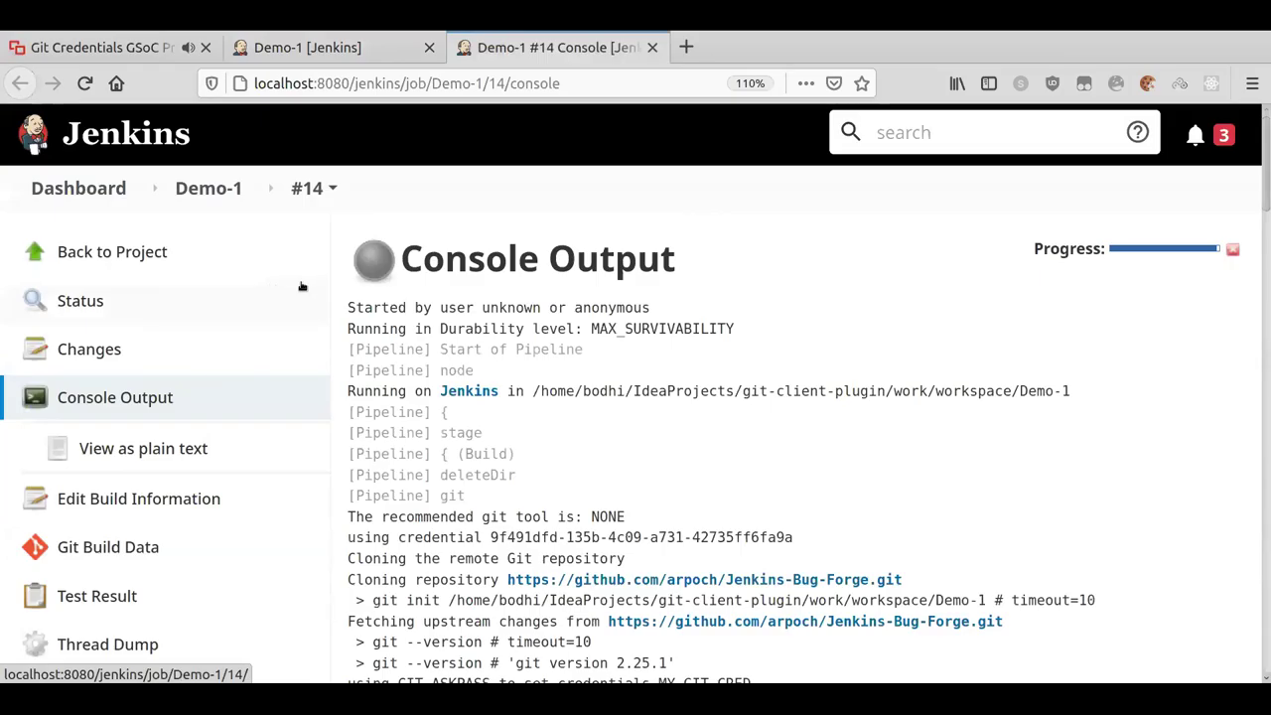
pyautogui.scroll(-20, 456, 332)
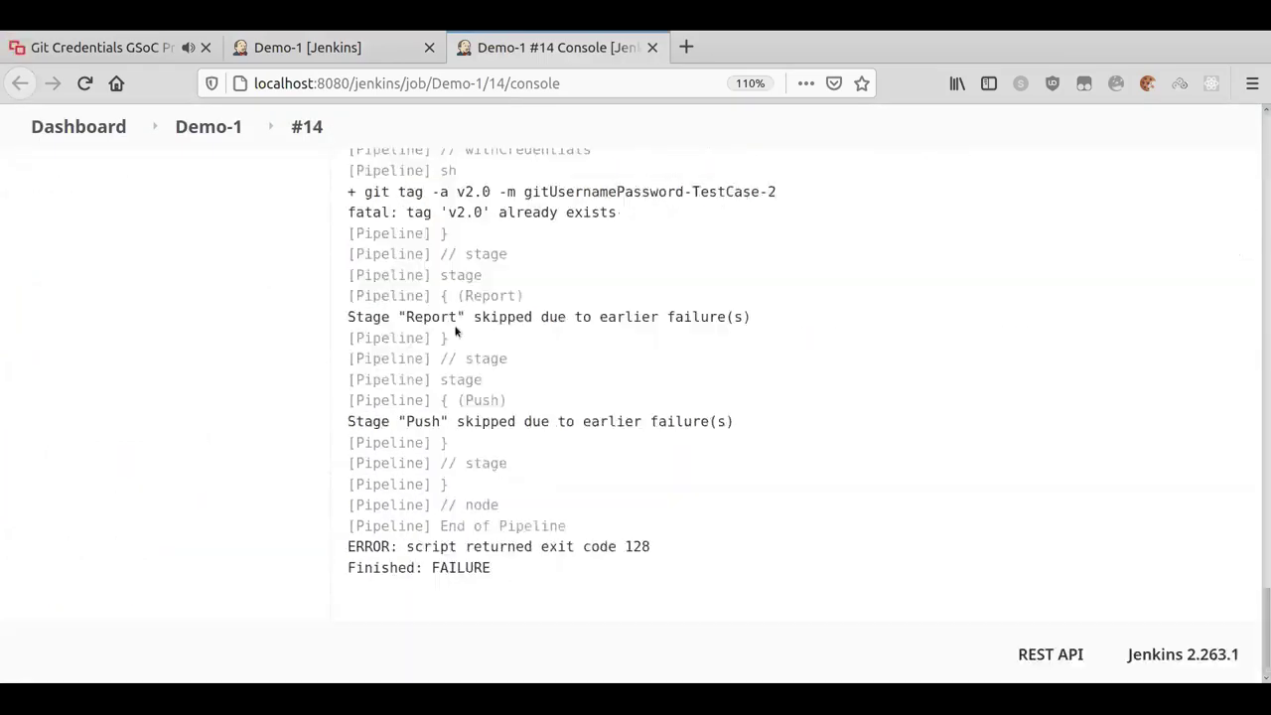
pyautogui.scroll(2, 456, 332)
pyautogui.moveTo(475, 320); pyautogui.dragTo(449, 340)
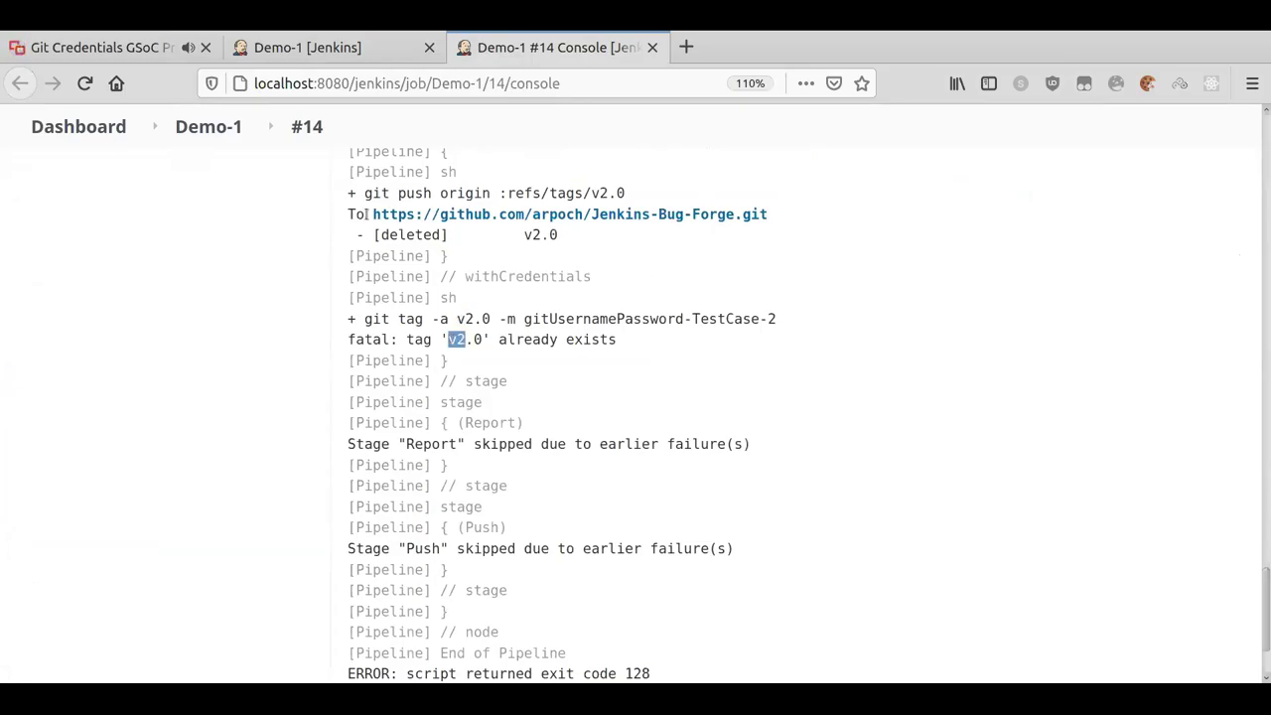
# Return to the Demo-1 job and open its configuration at the pipeline script's Tag stage.
pyautogui.click(318, 50)
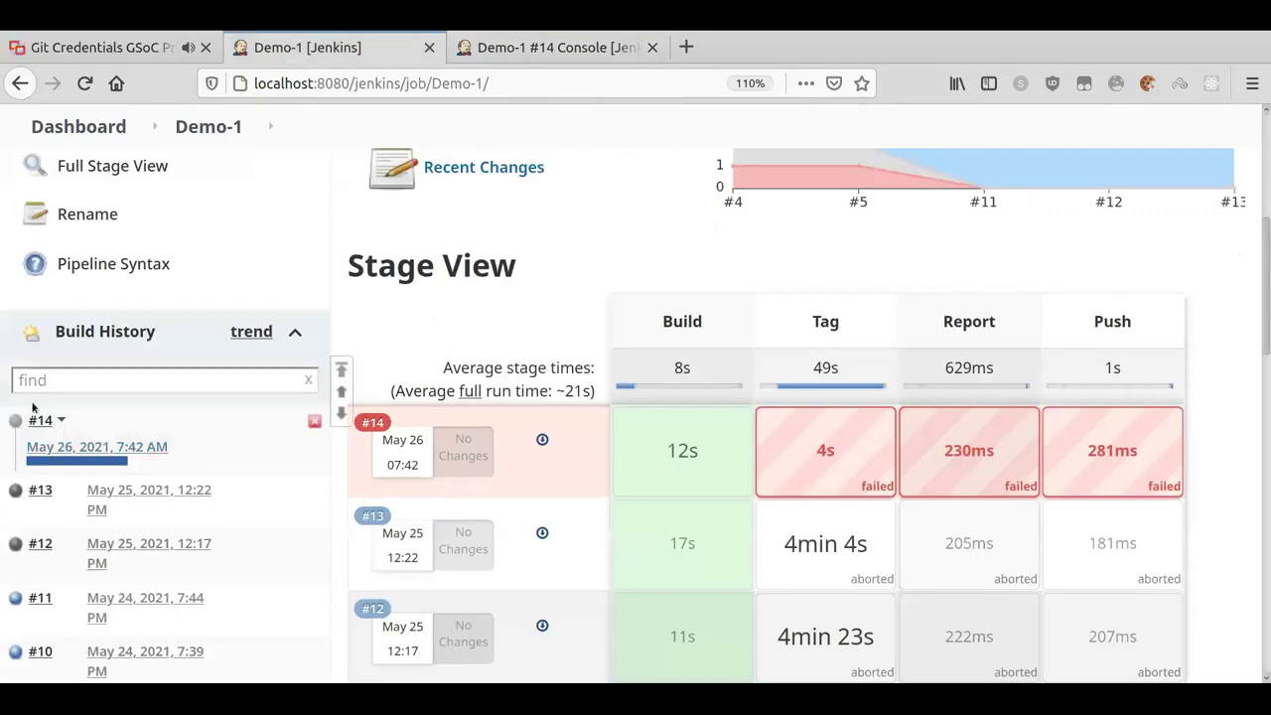
pyautogui.scroll(2, 31, 393)
pyautogui.click(106, 196)
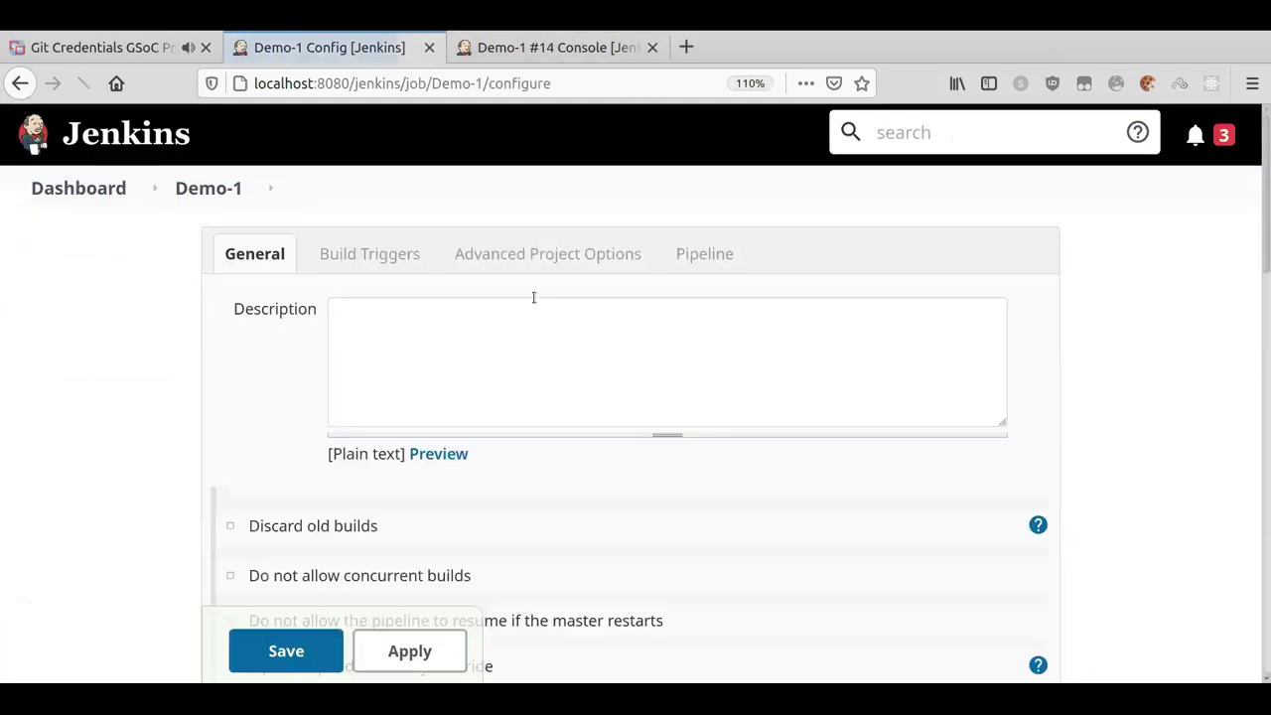
pyautogui.scroll(-15, 534, 296)
pyautogui.scroll(-5, 534, 296)
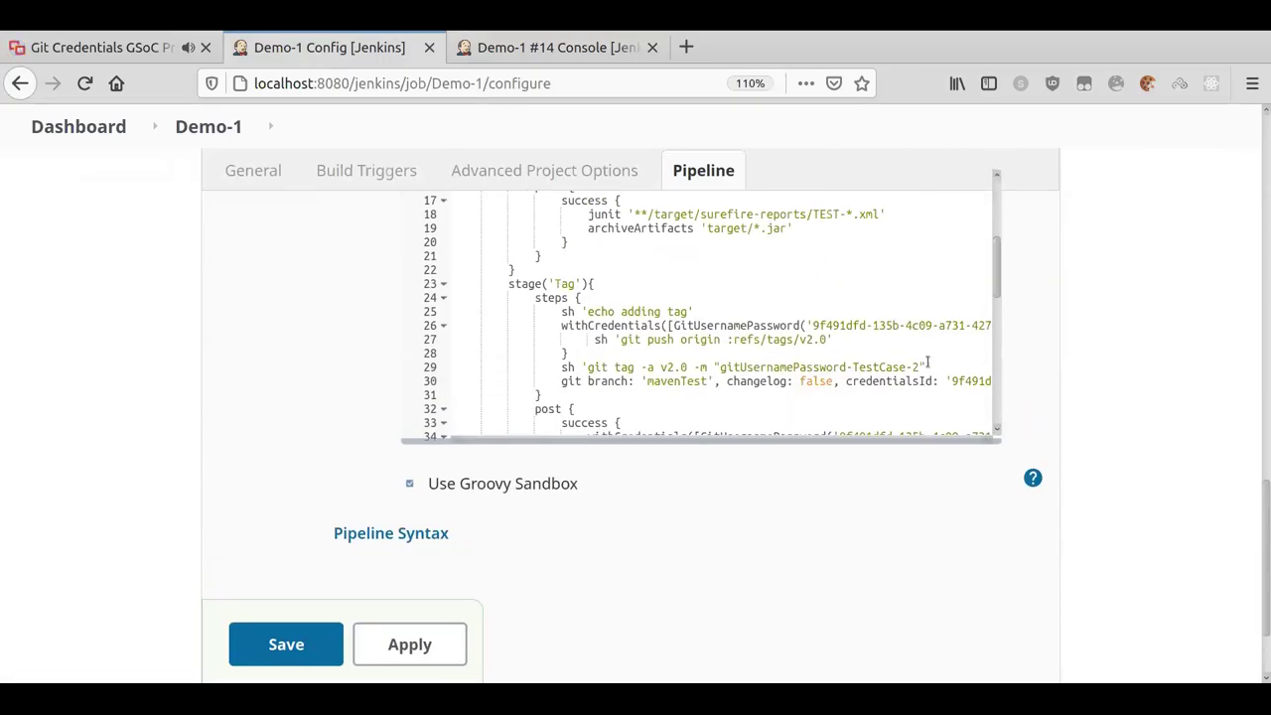
# Recheck the tag command's output in build #14's console, and return to the Demo-1 configuration.
pyautogui.click(518, 47)
pyautogui.click(717, 298)
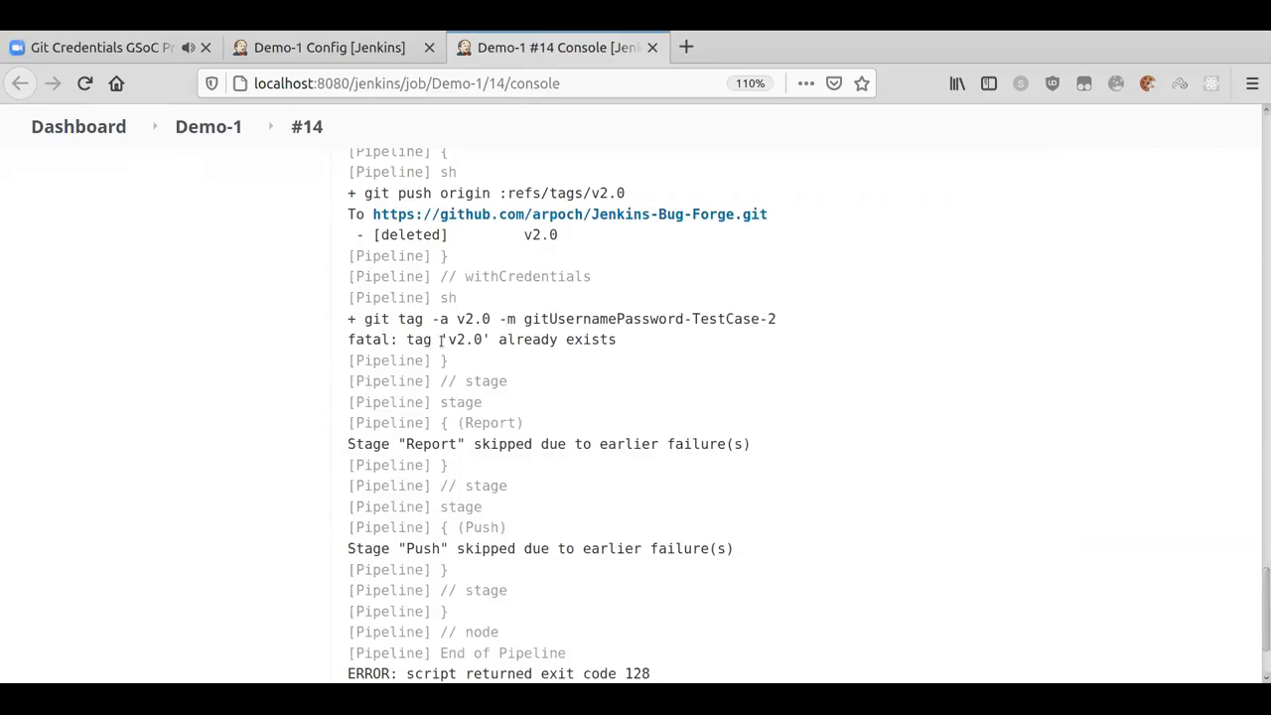
pyautogui.click(331, 47)
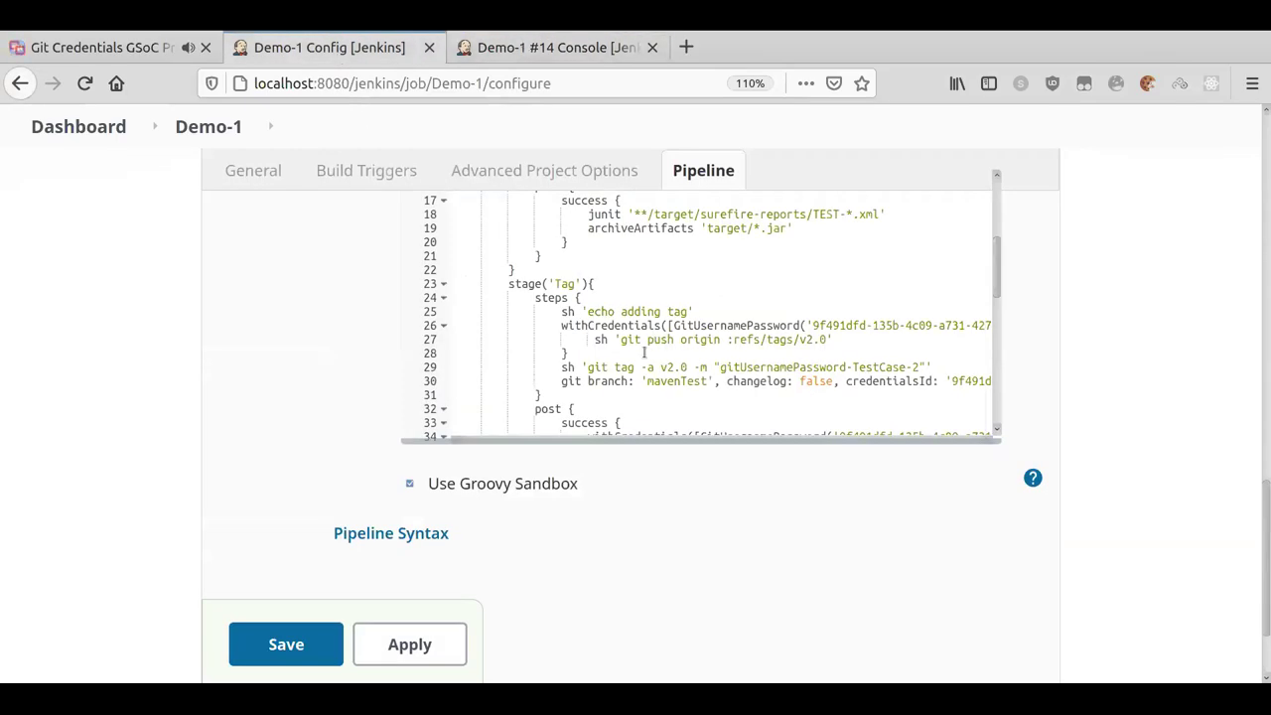
# Move the mavenTest git branch line in the Tag stage above the git tag command, on its own line after the withCredentials block.
pyautogui.tripleClick(622, 382)
pyautogui.moveTo(622, 382); pyautogui.dragTo(674, 355)
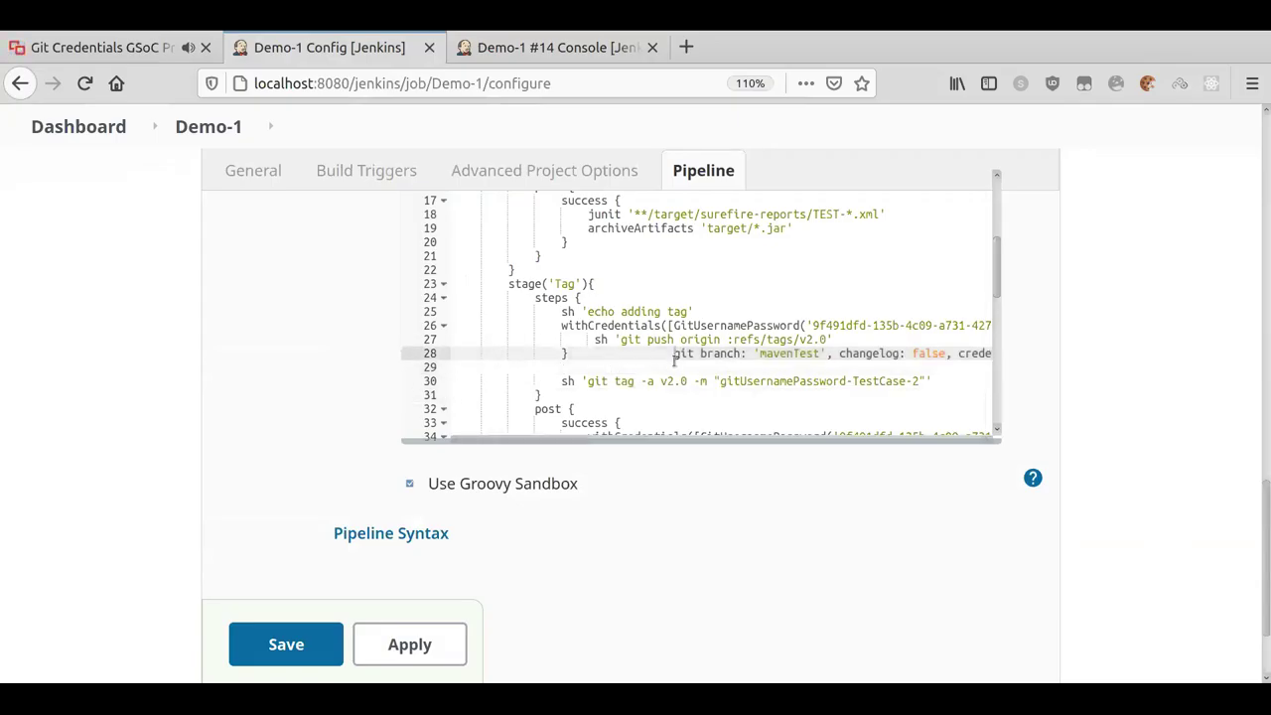
pyautogui.press('Return')
pyautogui.press('End')
pyautogui.press('Home')
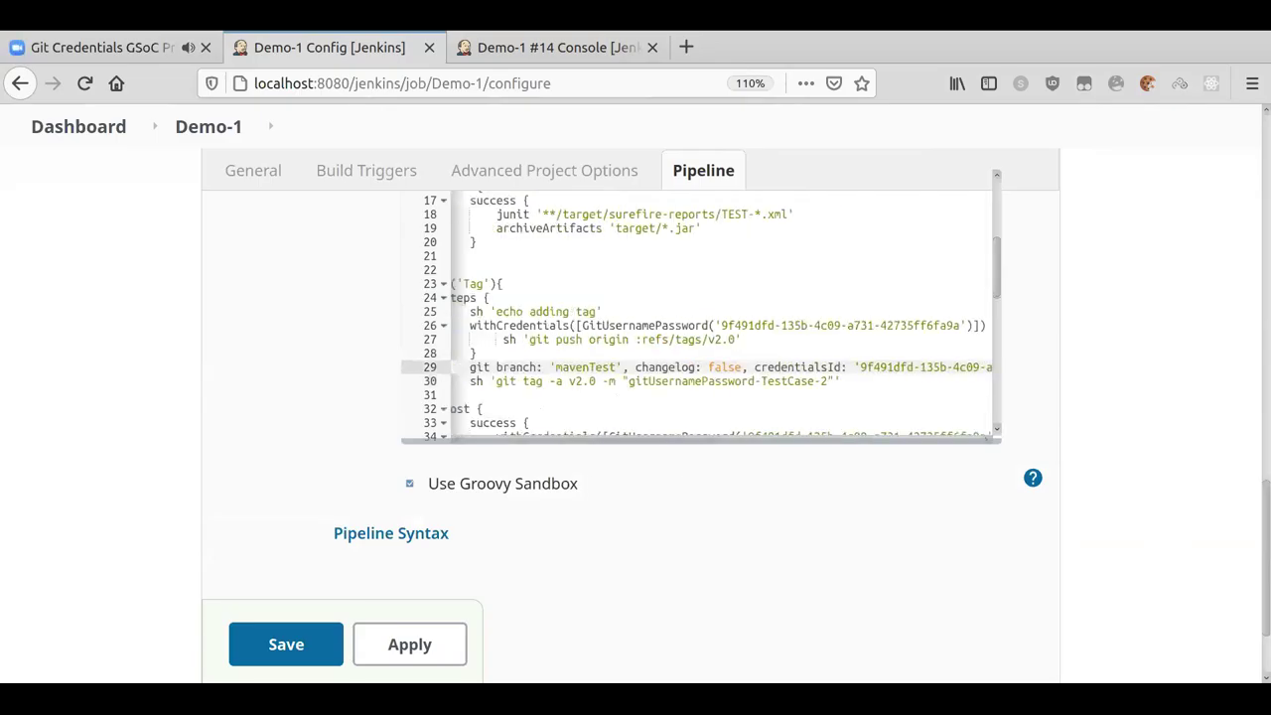
# Apply and save the reordered pipeline script, start another Demo-1 build, and follow its progress in the Stage View.
pyautogui.click(409, 644)
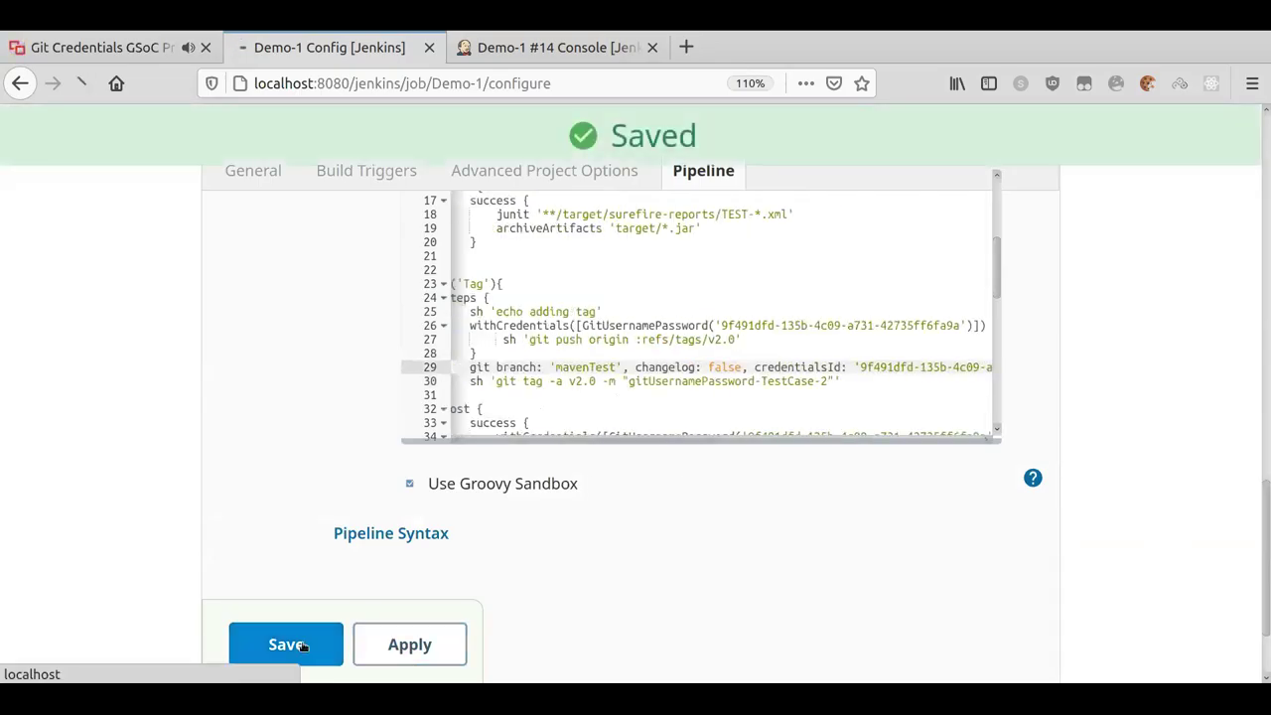
pyautogui.click(286, 644)
pyautogui.click(142, 396)
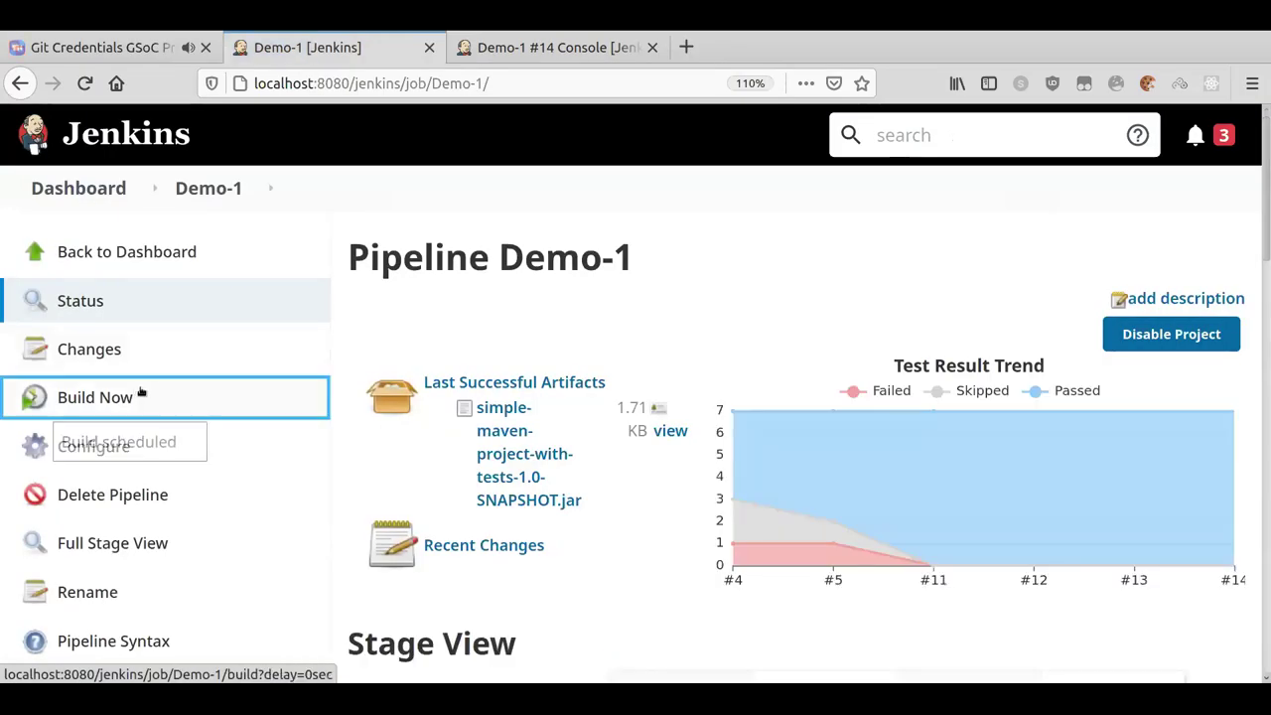
pyautogui.scroll(-5, 609, 317)
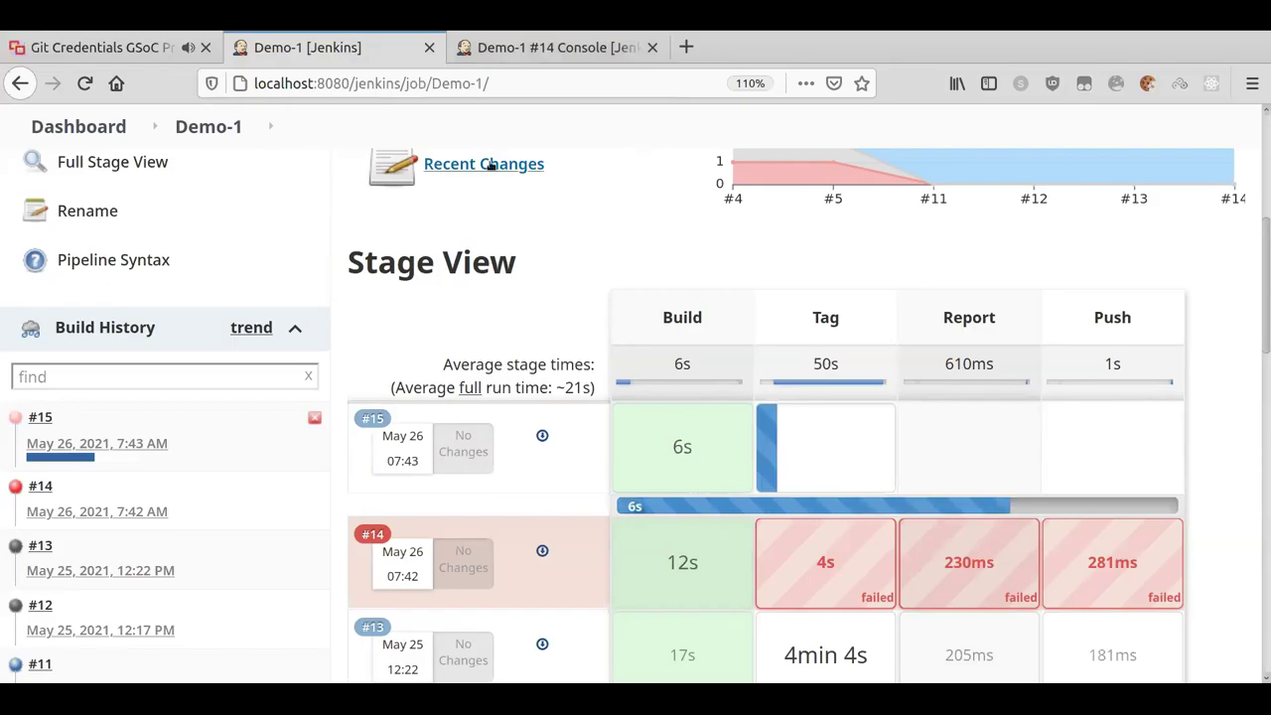
# Open build #15's console output and examine the mavenTest checkout, tag creation, report commit and push near the end of the log.
pyautogui.moveTo(60, 426)
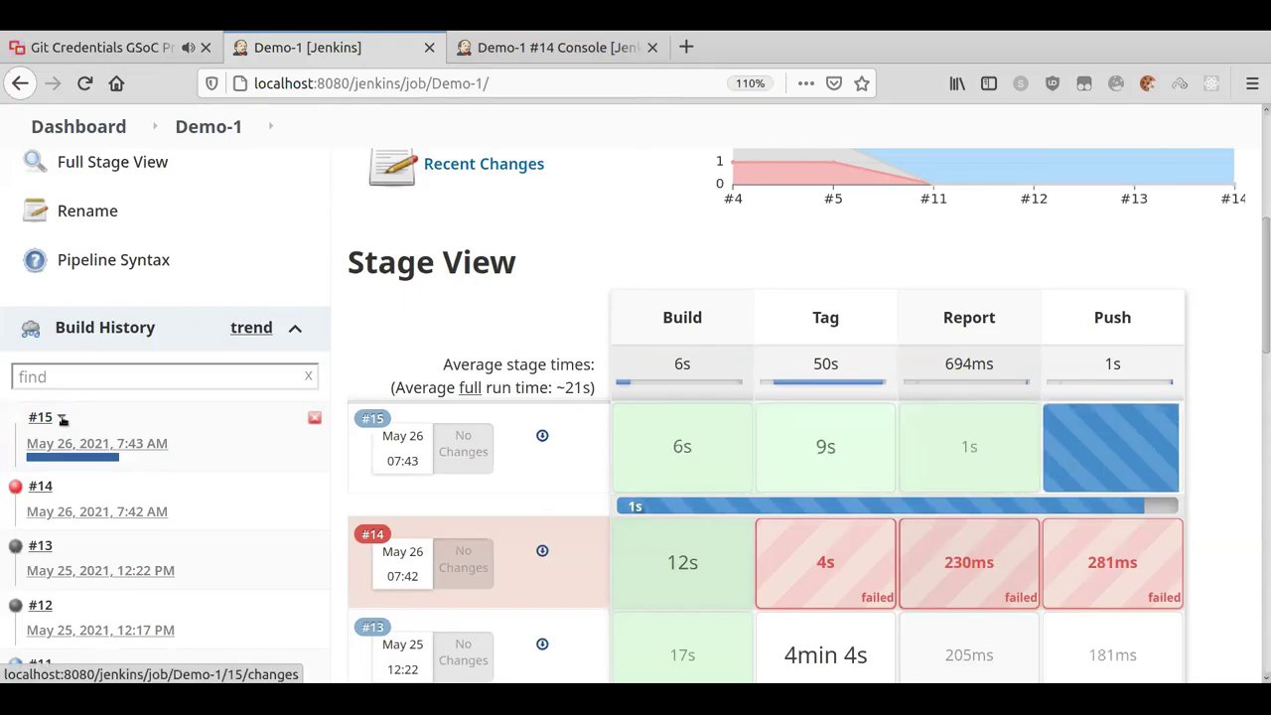
pyautogui.click(46, 420)
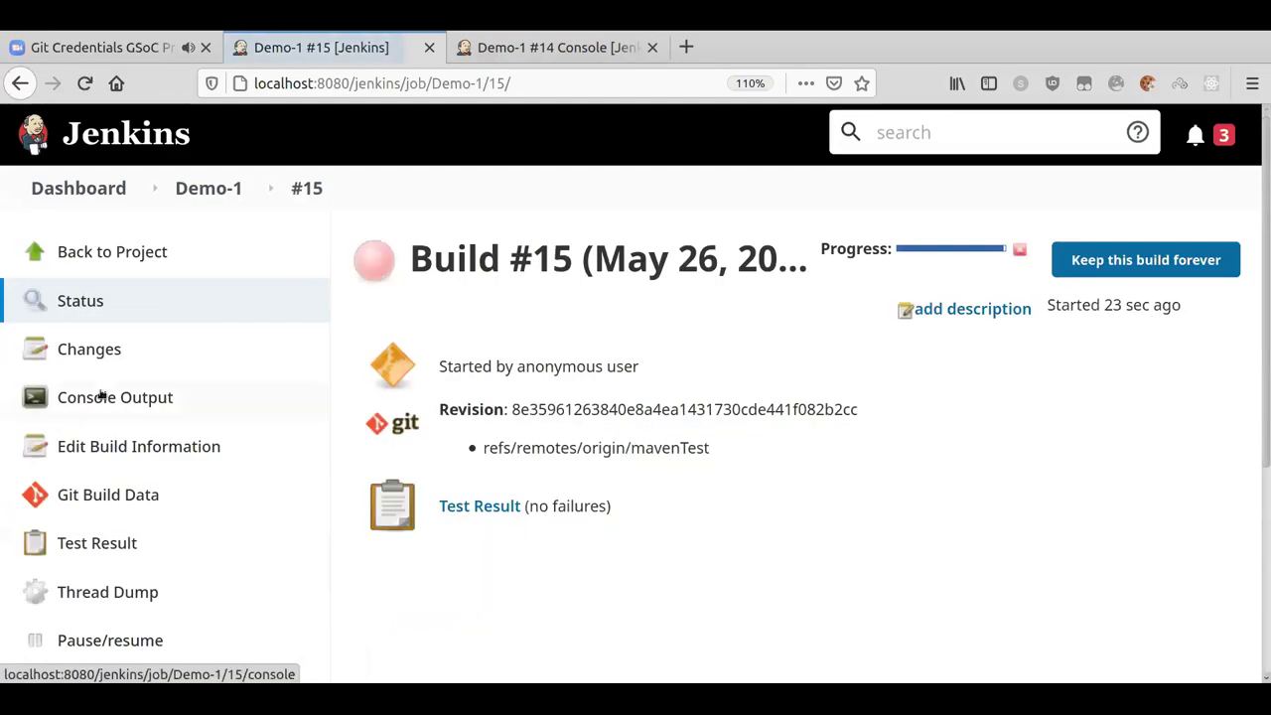
pyautogui.click(179, 405)
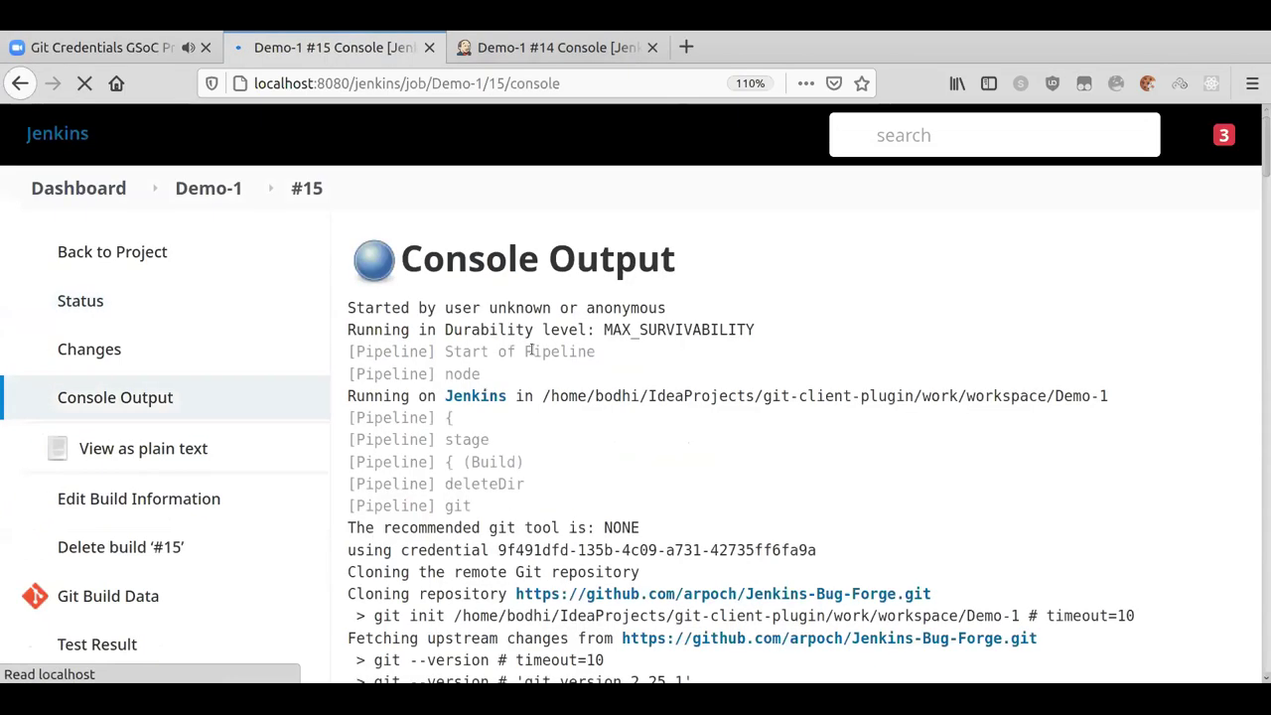
pyautogui.scroll(-15, 532, 351)
pyautogui.scroll(-10, 532, 350)
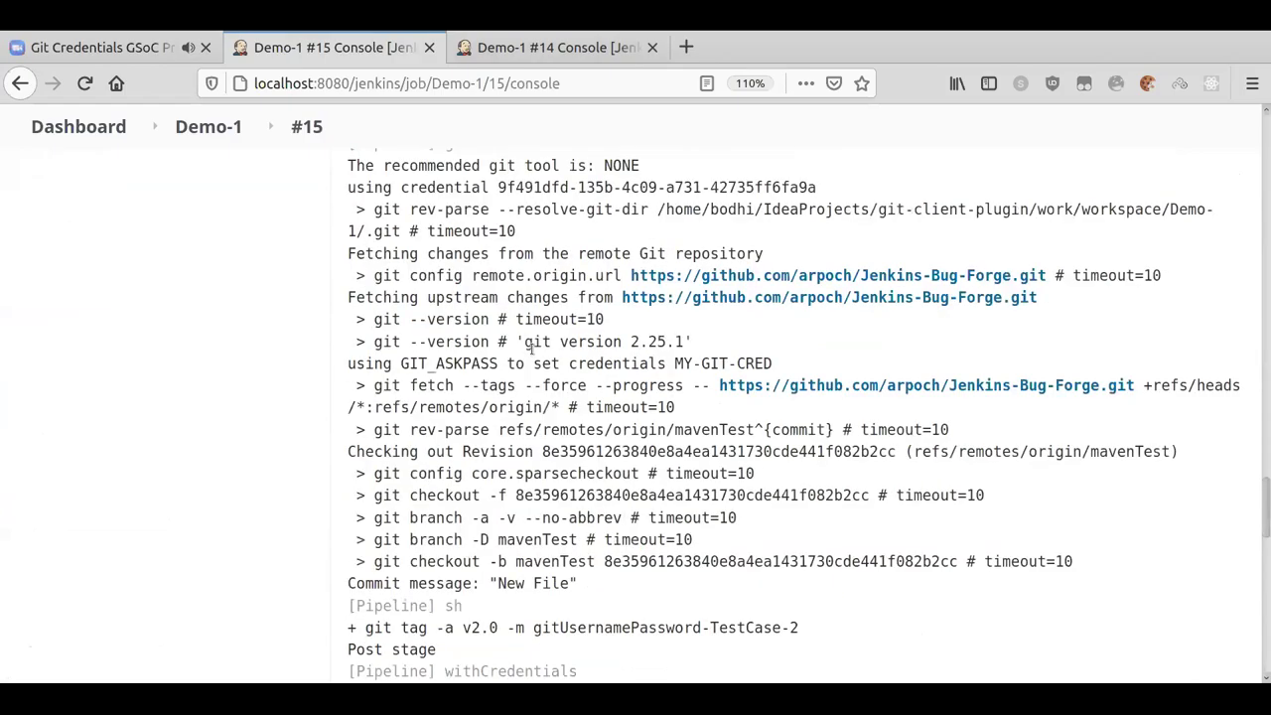
pyautogui.scroll(2, 533, 349)
pyautogui.scroll(-10, 532, 349)
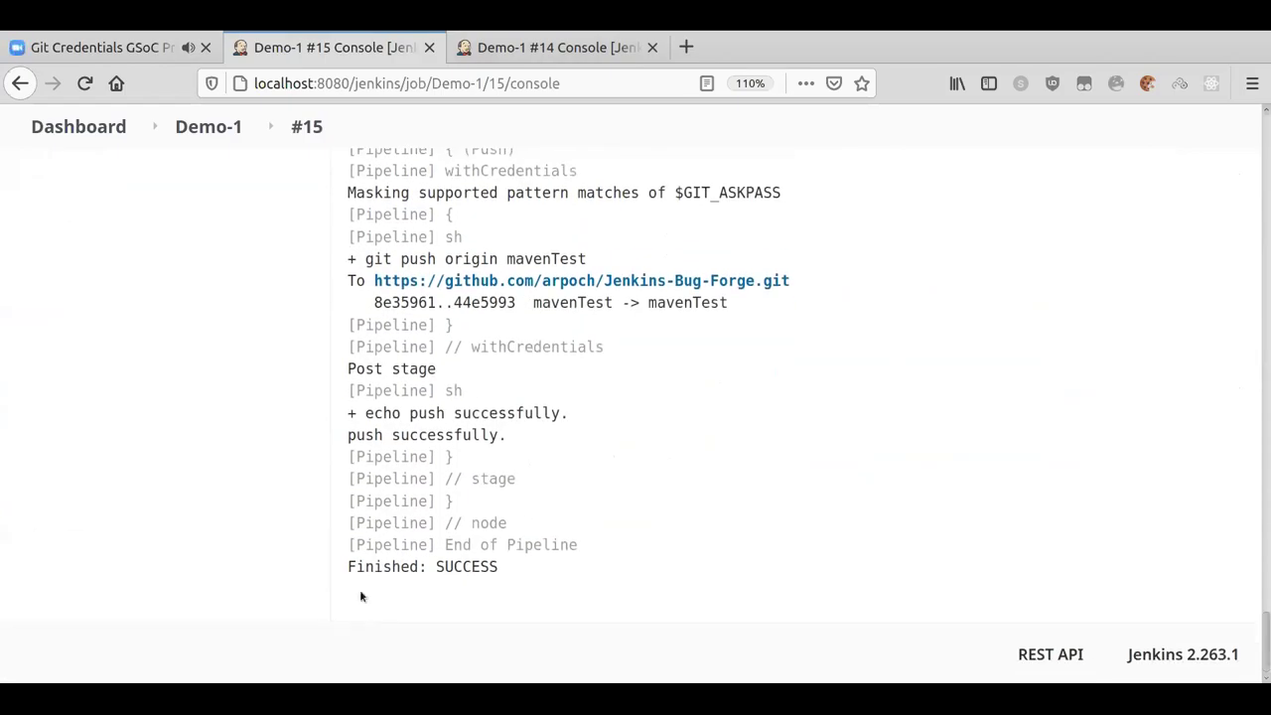
pyautogui.scroll(3, 577, 571)
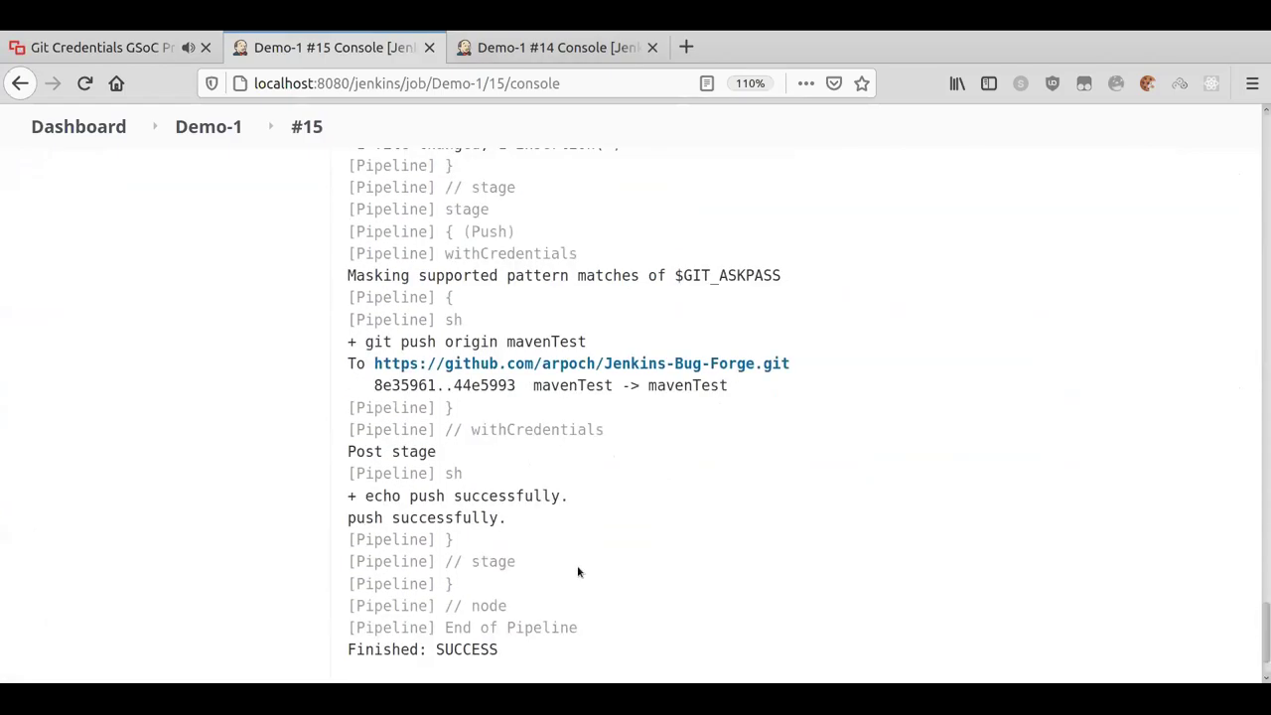
pyautogui.scroll(3, 577, 571)
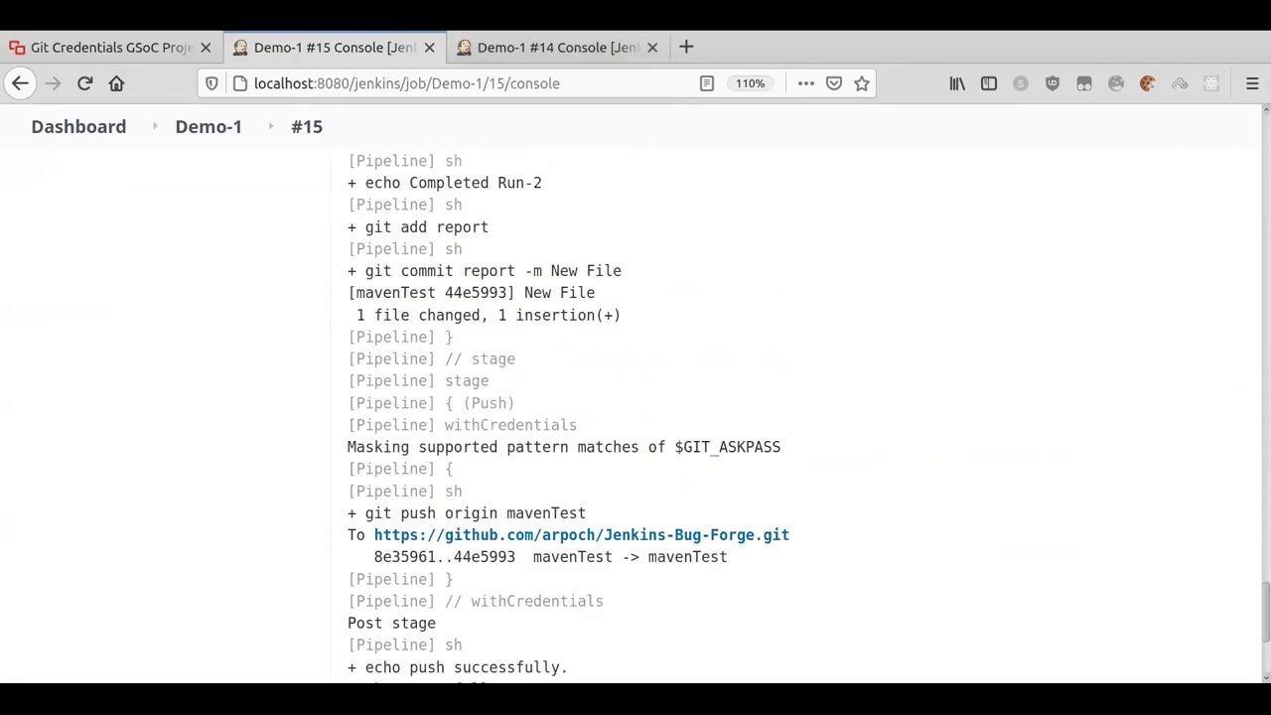
# Switch to the other browser window, reload the Jenkins-Bug-Forge repository page on GitHub, and check its recent pushes and tags.
pyautogui.click(36, 40)
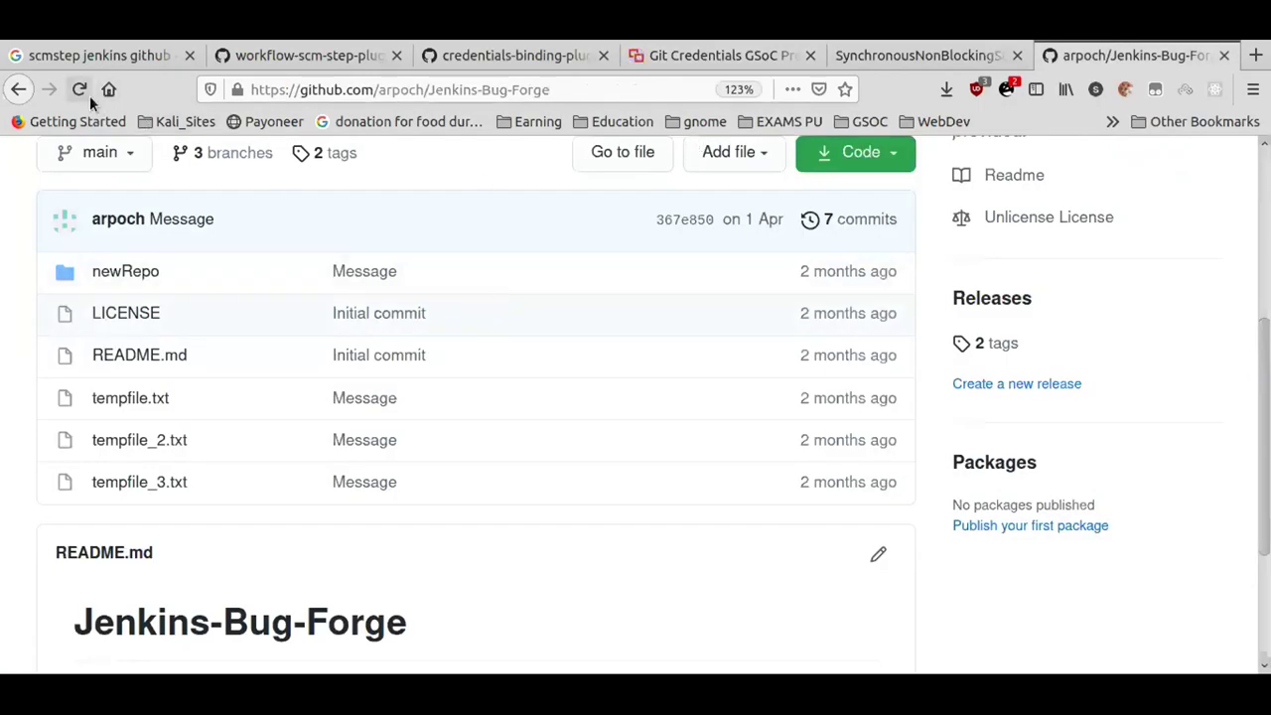
pyautogui.click(88, 97)
pyautogui.scroll(2, 581, 384)
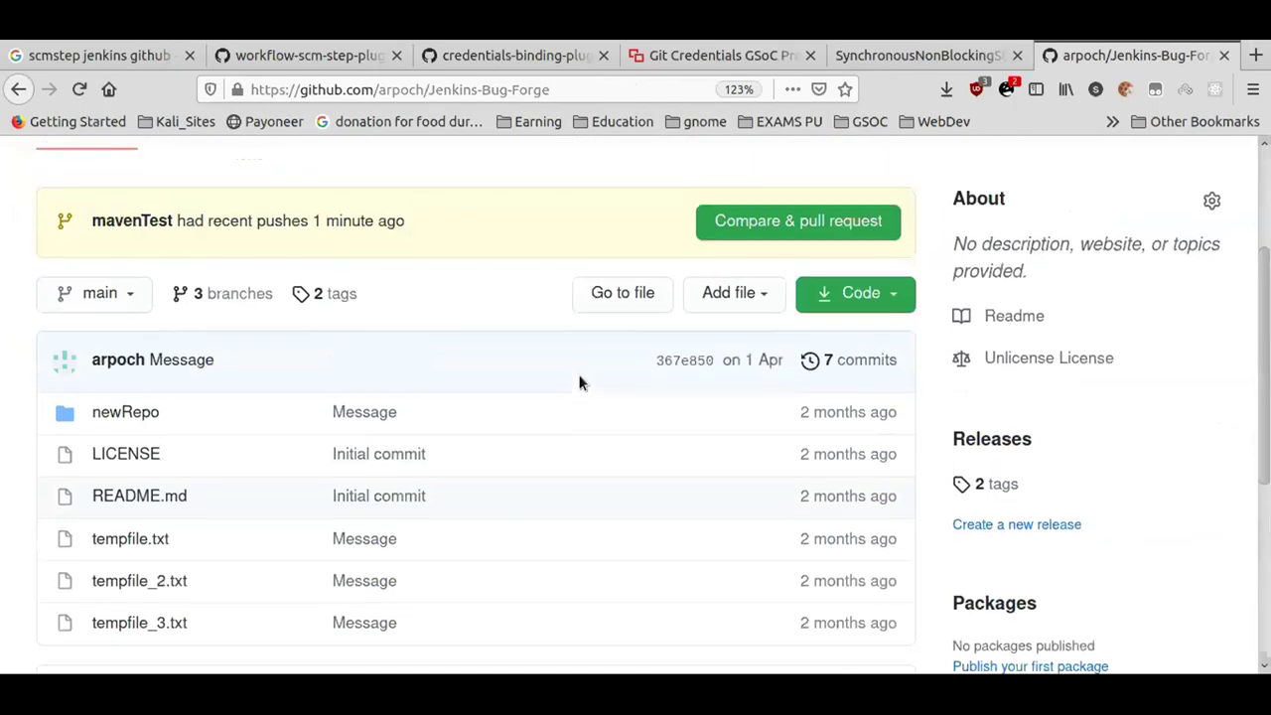
# Switch the Jenkins-Bug-Forge repository view to the mavenTest branch and check when its report file was last committed.
pyautogui.scroll(2, 581, 384)
pyautogui.click(117, 418)
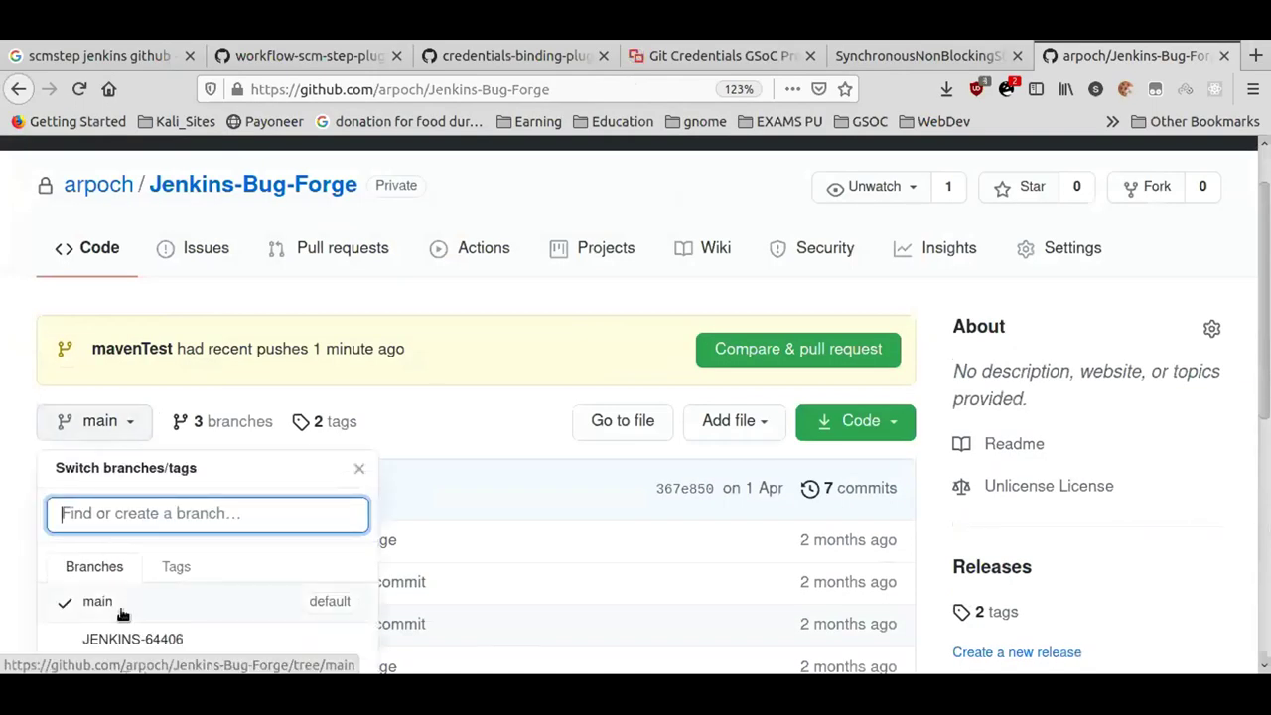
pyautogui.scroll(-2, 124, 614)
pyautogui.click(125, 539)
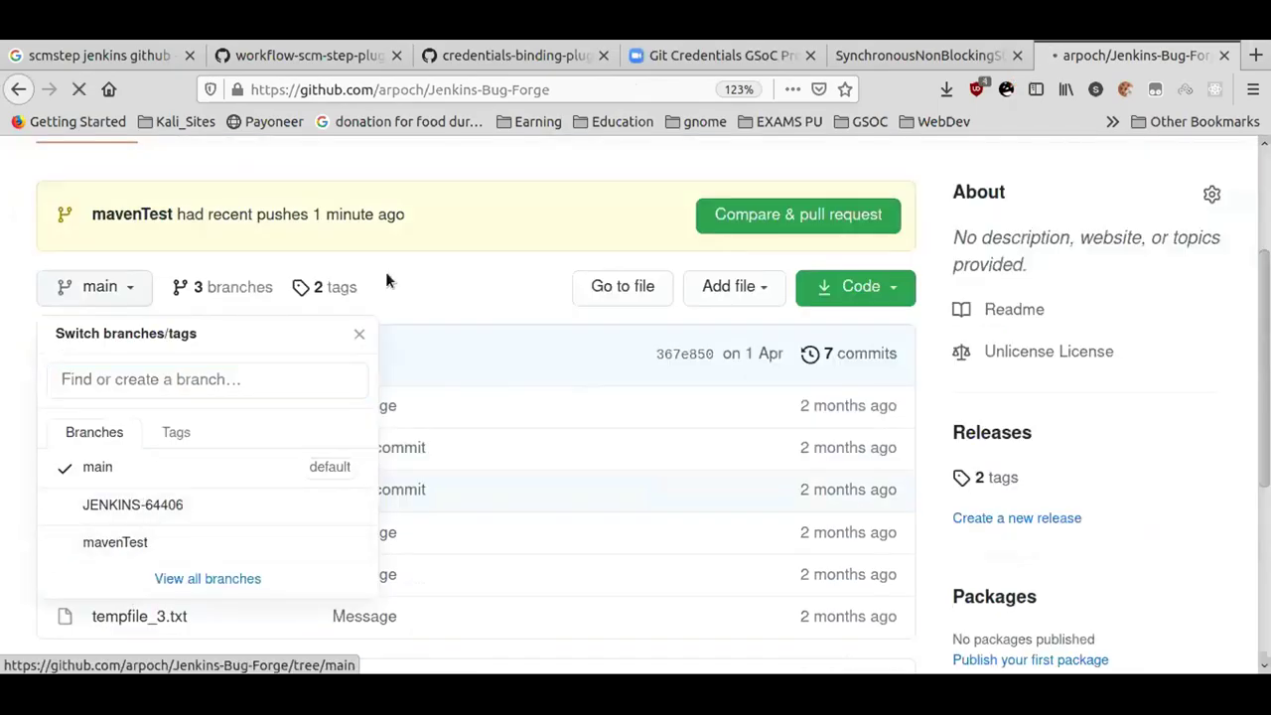
pyautogui.scroll(-6, 417, 256)
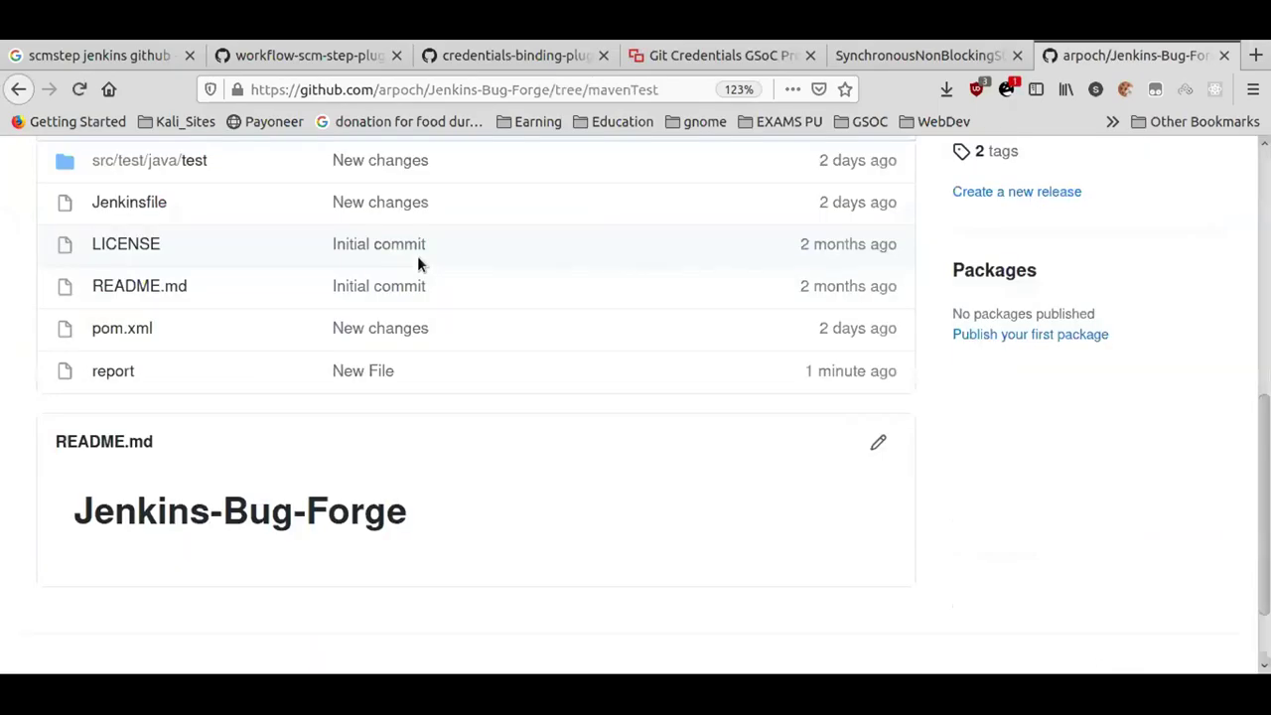
pyautogui.scroll(1, 417, 255)
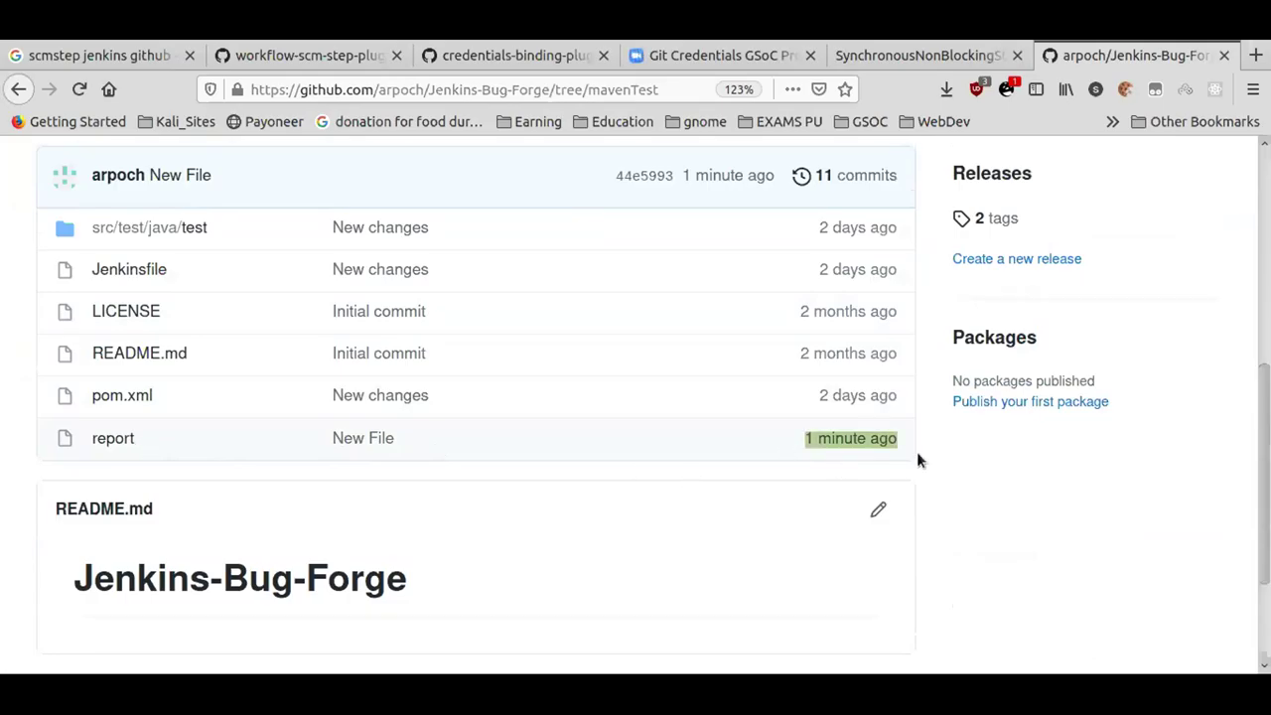
# Open the report file on the mavenTest branch, read its completed-run lines, and return to the branch's file list.
pyautogui.click(229, 483)
pyautogui.click(103, 439)
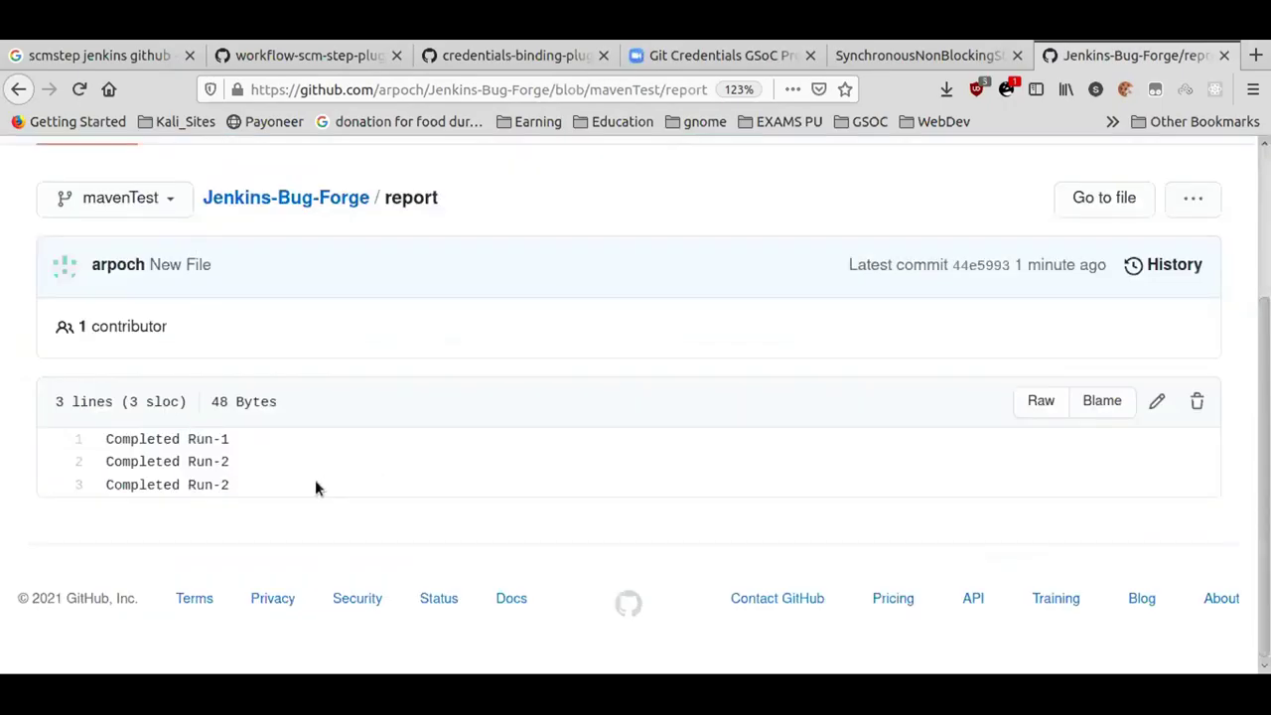
pyautogui.click(18, 90)
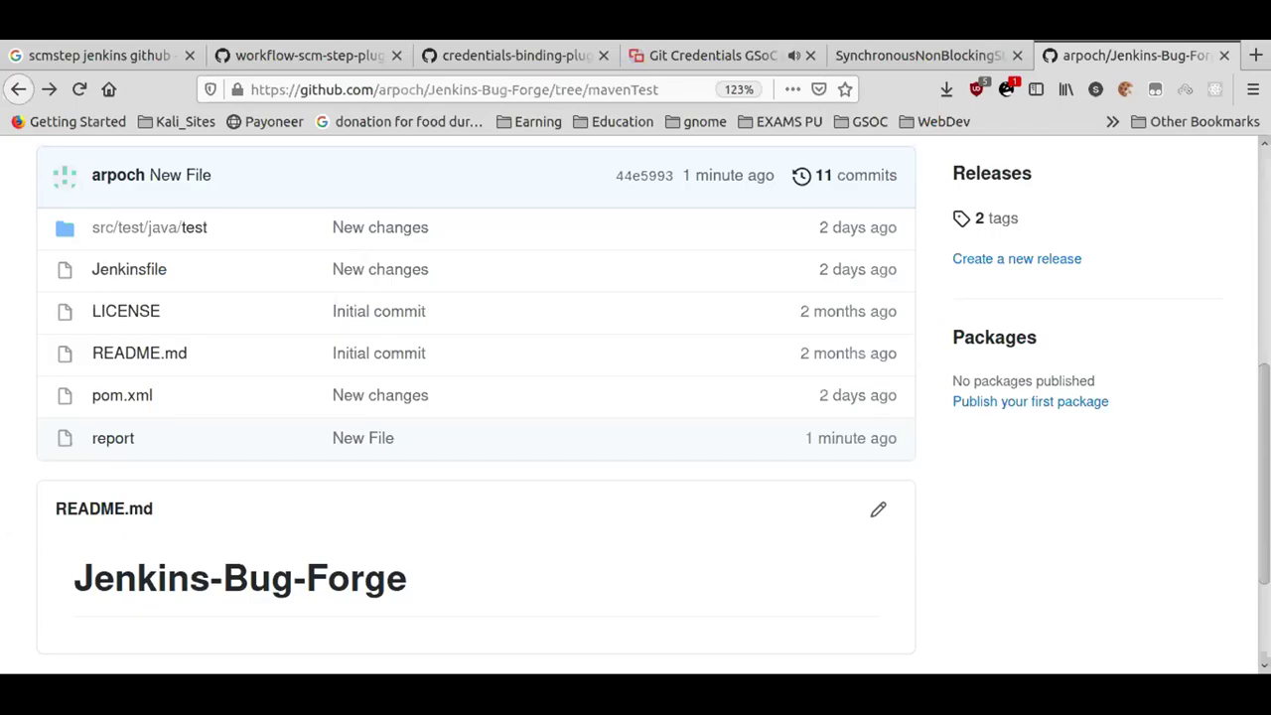
# Open the repository's tags, compare the dates of v2.0 and v1.0, return to the mavenTest branch, and switch to the meeting's browser tab.
pyautogui.click(990, 227)
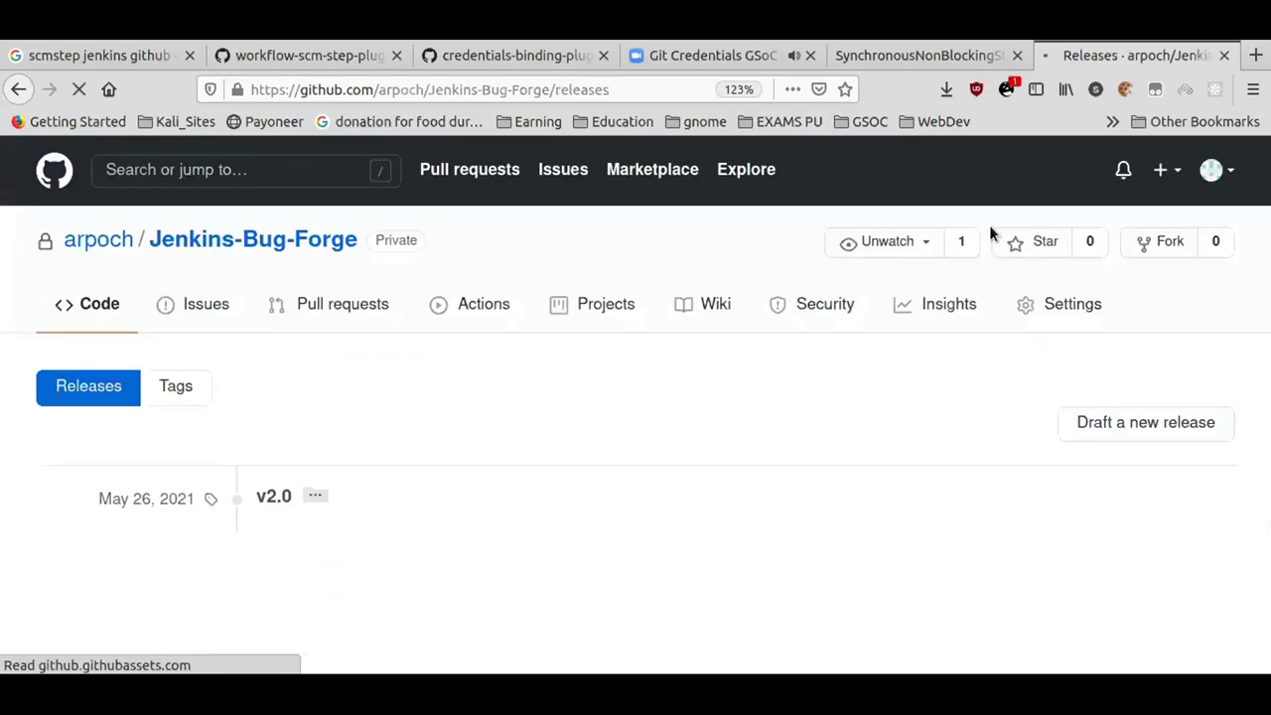
pyautogui.scroll(-3, 801, 298)
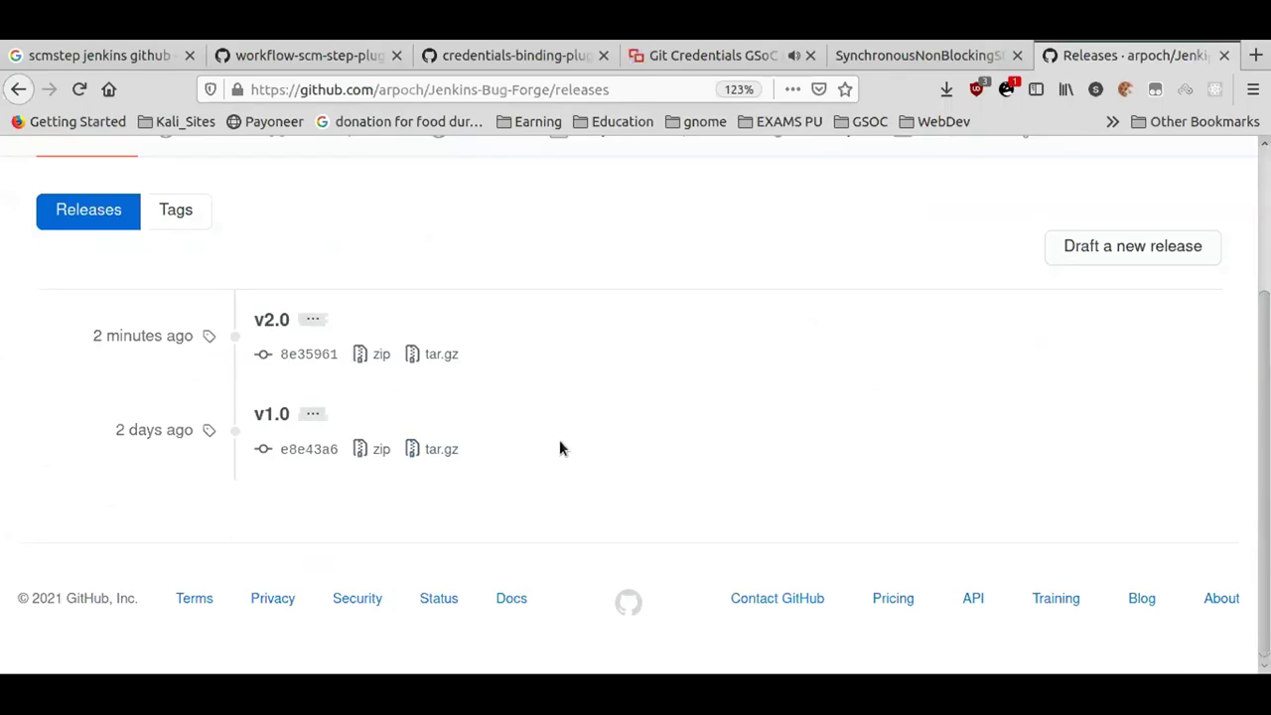
pyautogui.click(17, 89)
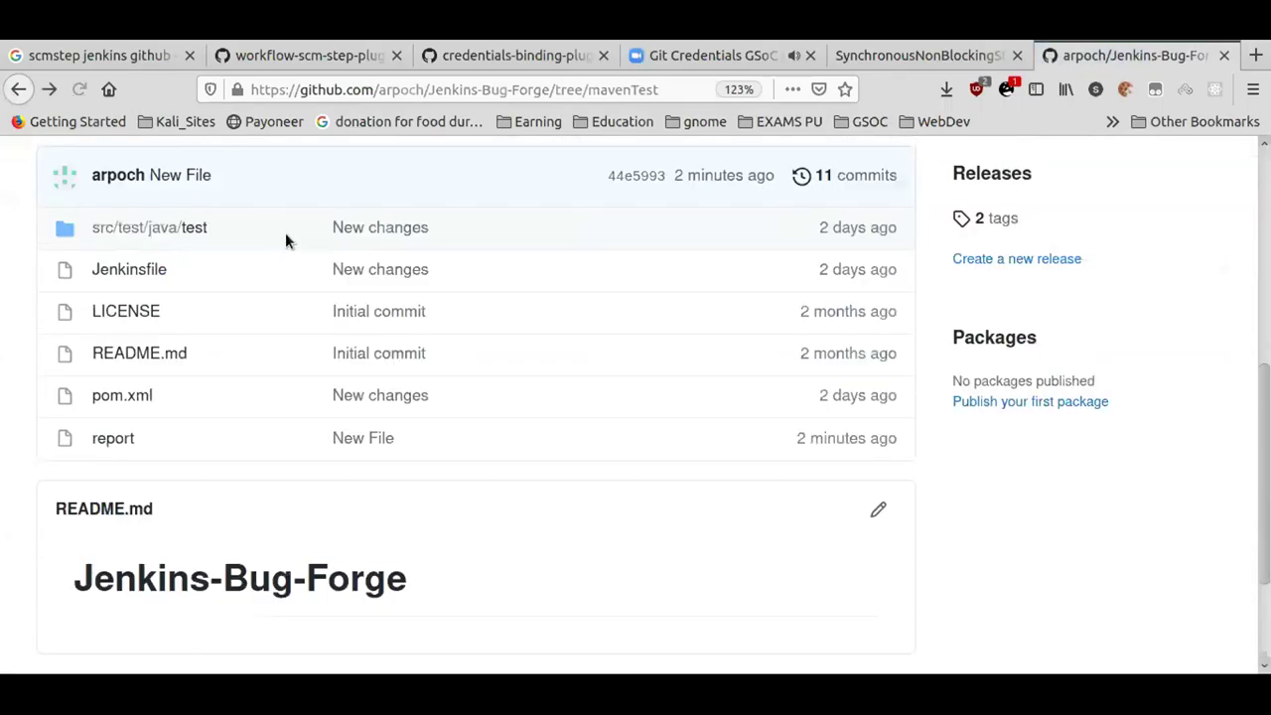
pyautogui.scroll(1, 285, 232)
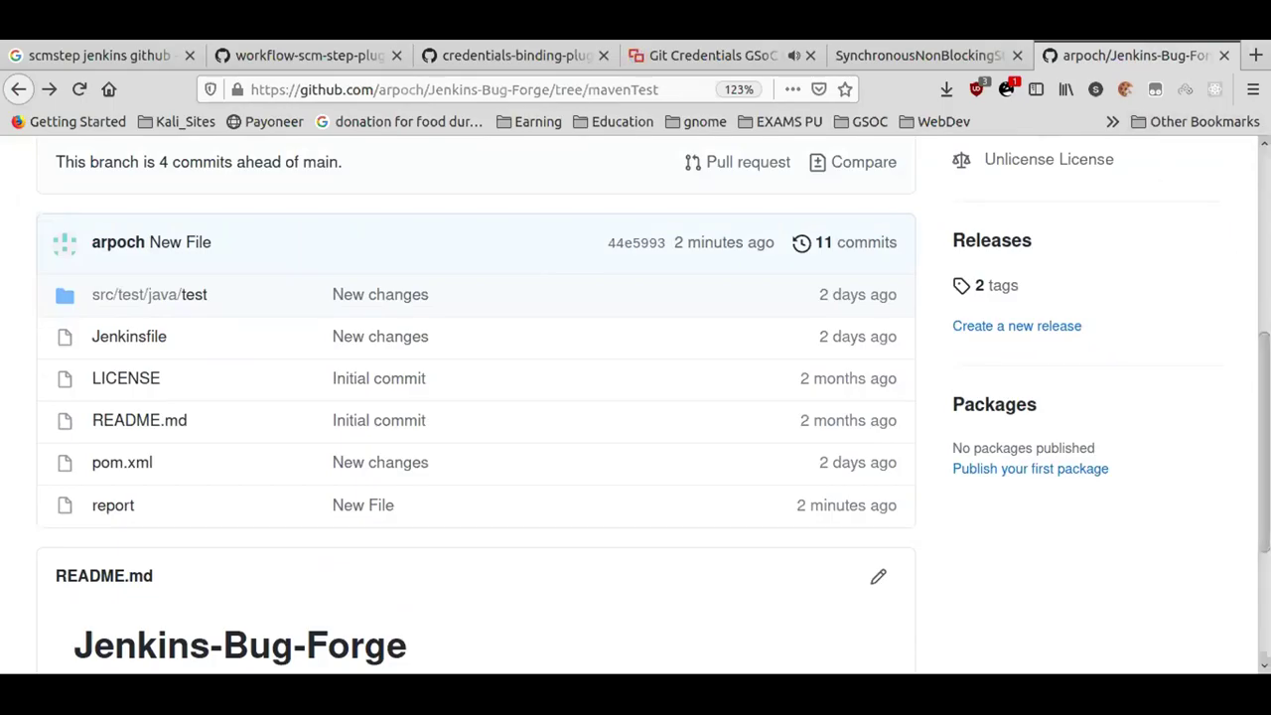
pyautogui.click(745, 57)
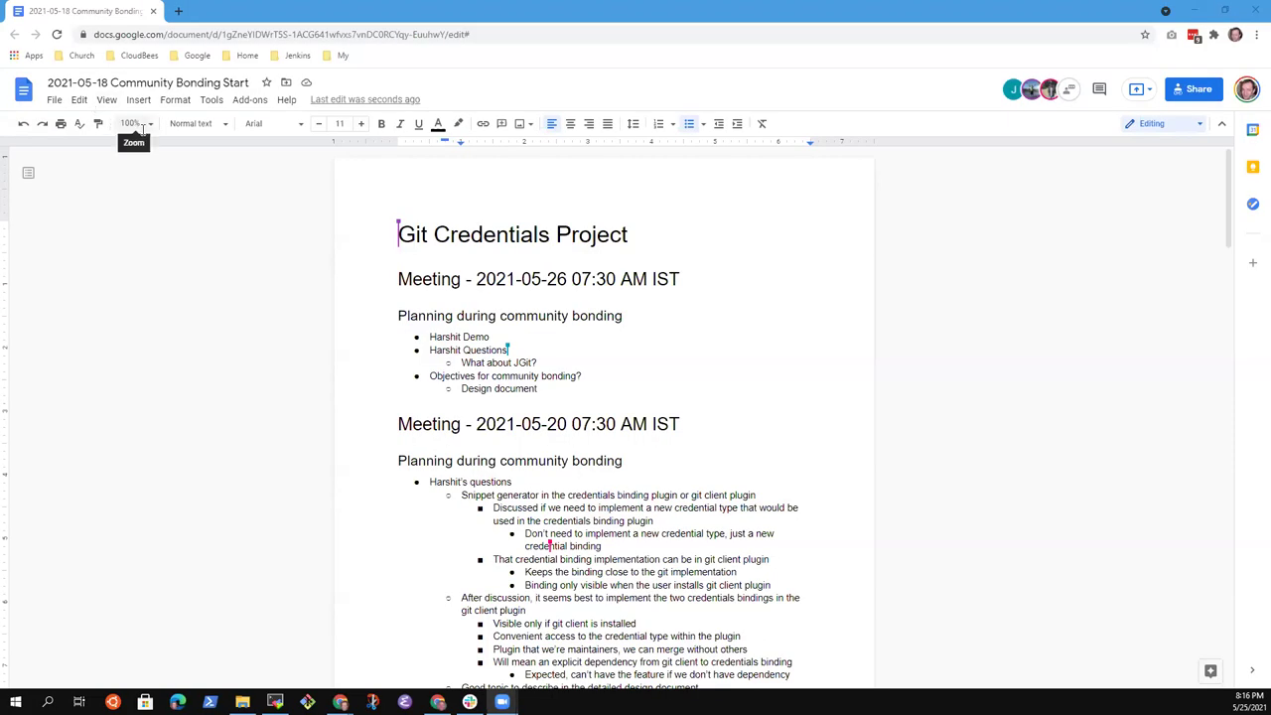
# Zoom the meeting notes document to 150% and add the sub-bullet "Intentionally only using command line git" under "What about JGit?".
pyautogui.click(130, 123)
pyautogui.click(138, 285)
pyautogui.scroll(-3, 530, 285)
pyautogui.click(529, 276)
pyautogui.press('Return')
pyautogui.press('Tab')
pyautogui.write('Intentionally only us')
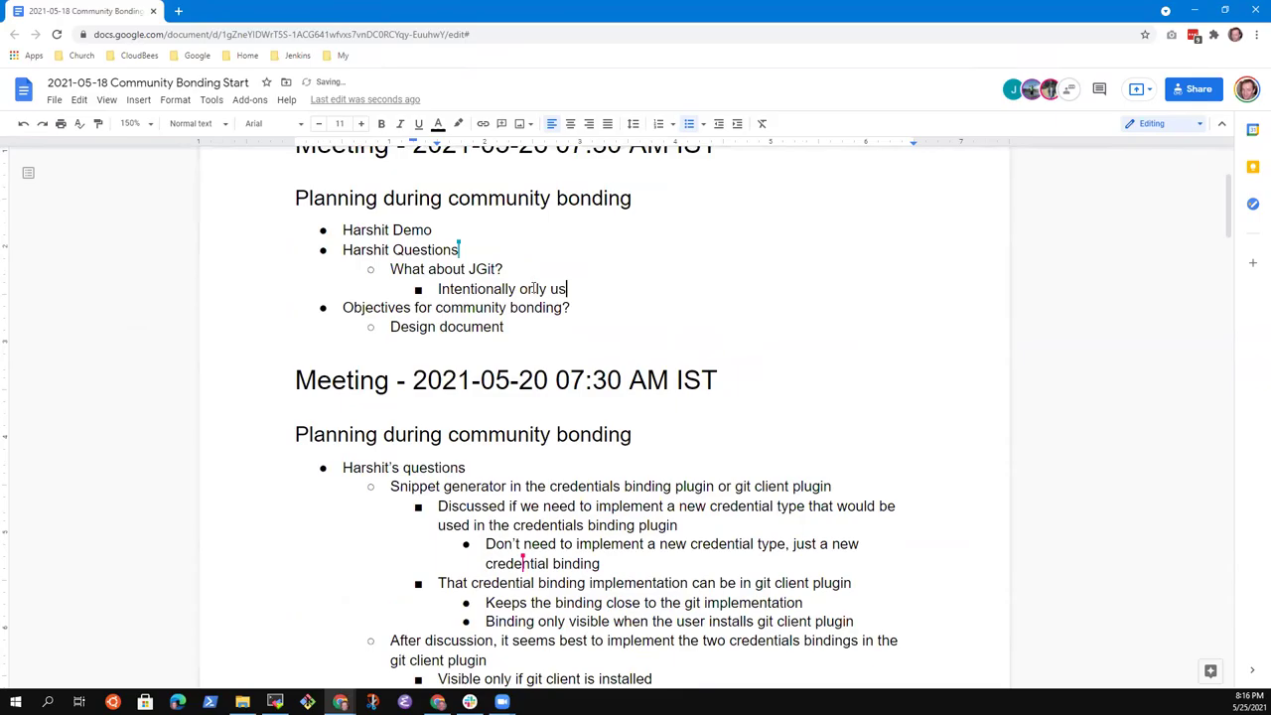
pyautogui.write('ing command line git')
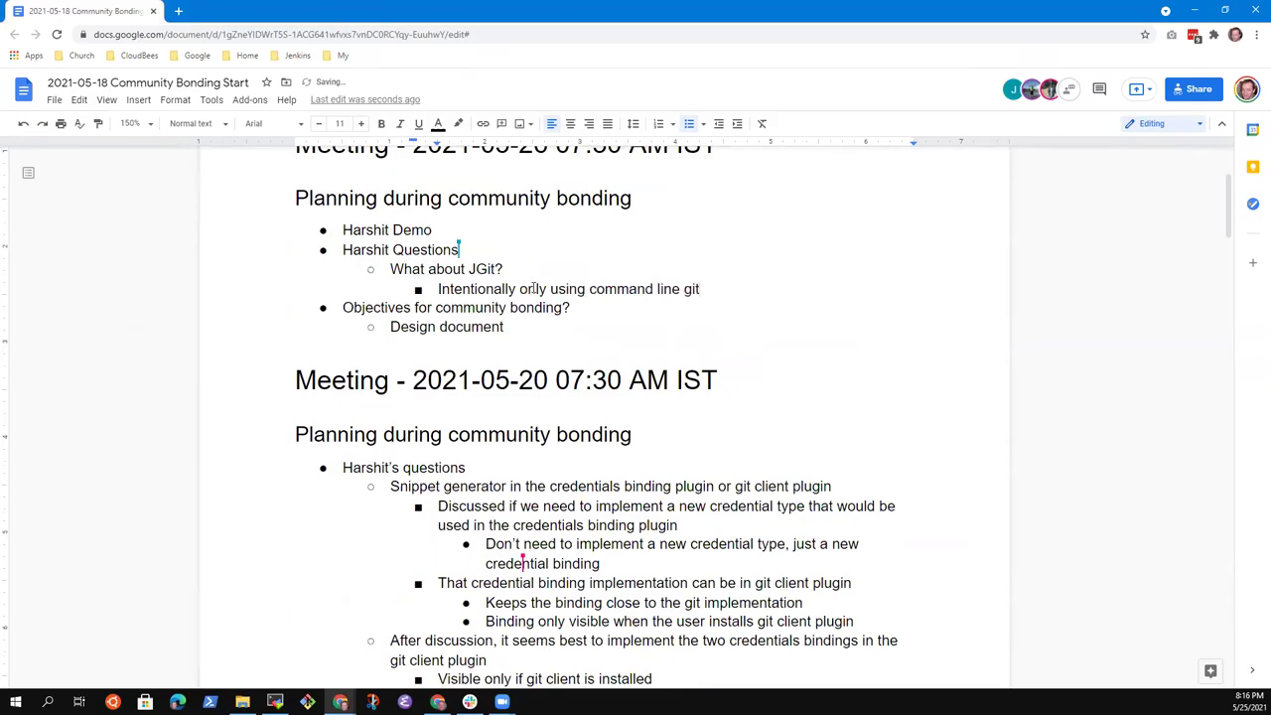
# Add another sub-bullet: "Conceptually, a sufficiently sophisticated Pipeline could invoke JGit from inside if willing to allow access to JGit - don't do that".
pyautogui.press('Return')
pyautogui.write('Conceptu')
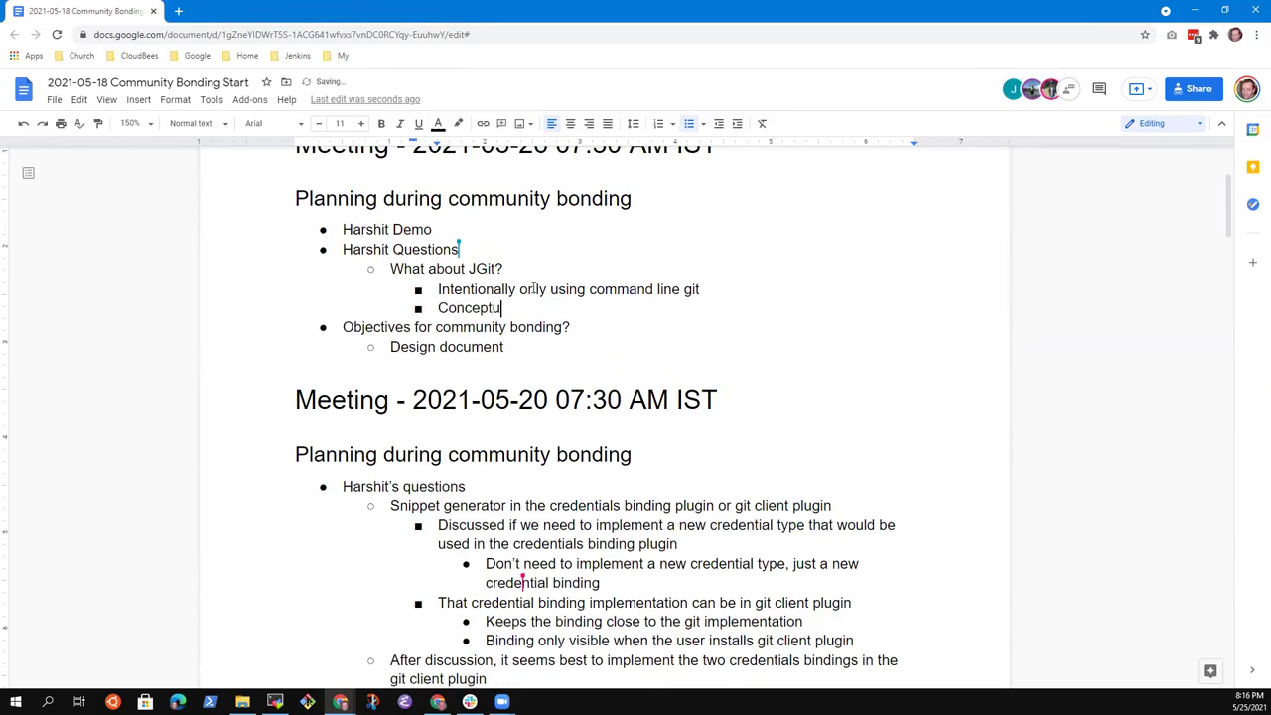
pyautogui.write('ally, a ')
pyautogui.write('sui')
pyautogui.write('fficiently ')
pyautogui.write('s')
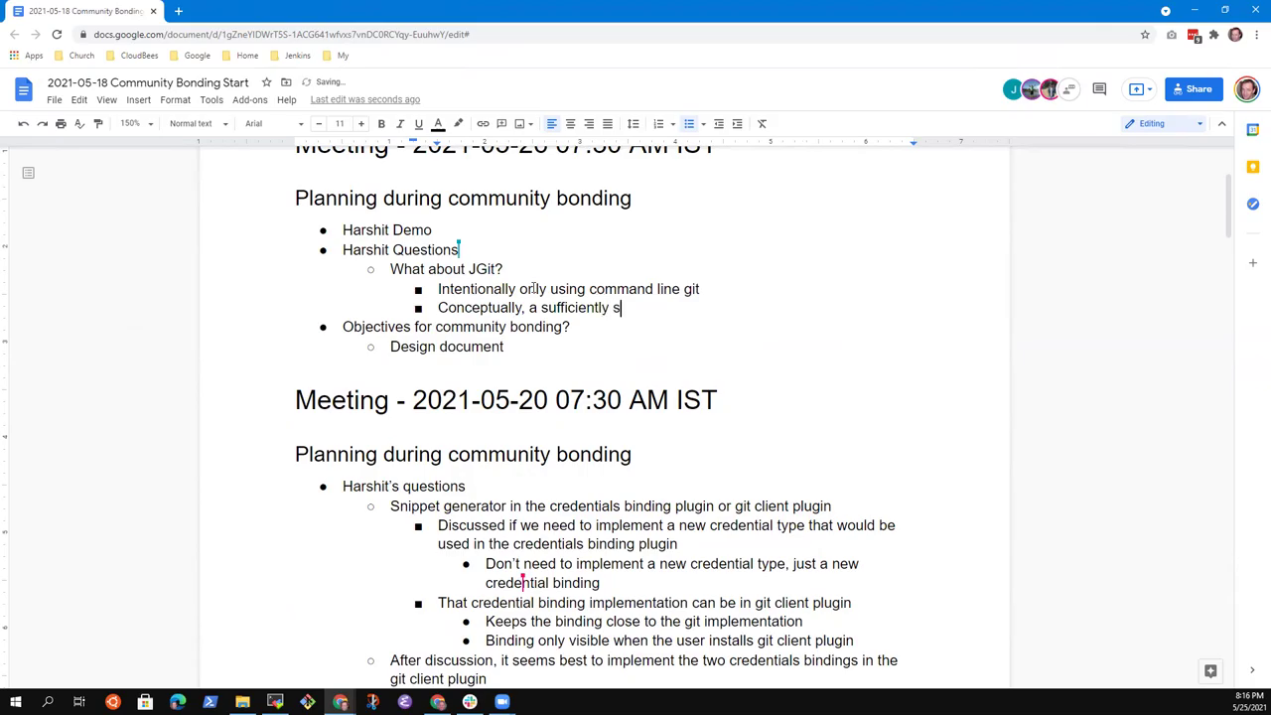
pyautogui.write('ophisticated Pipelikne')
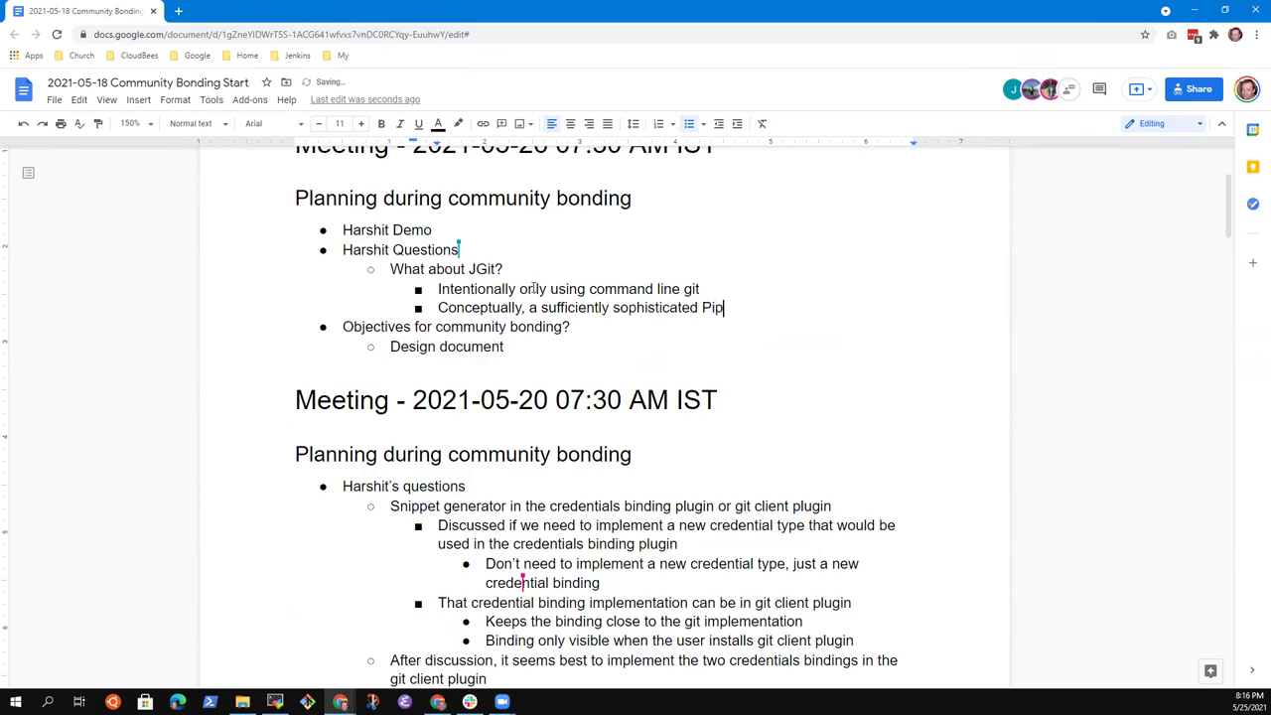
pyautogui.press('BackSpace')
pyautogui.press('BackSpace')
pyautogui.press('BackSpace')
pyautogui.press('BackSpace')
pyautogui.write('ne could invoke JG')
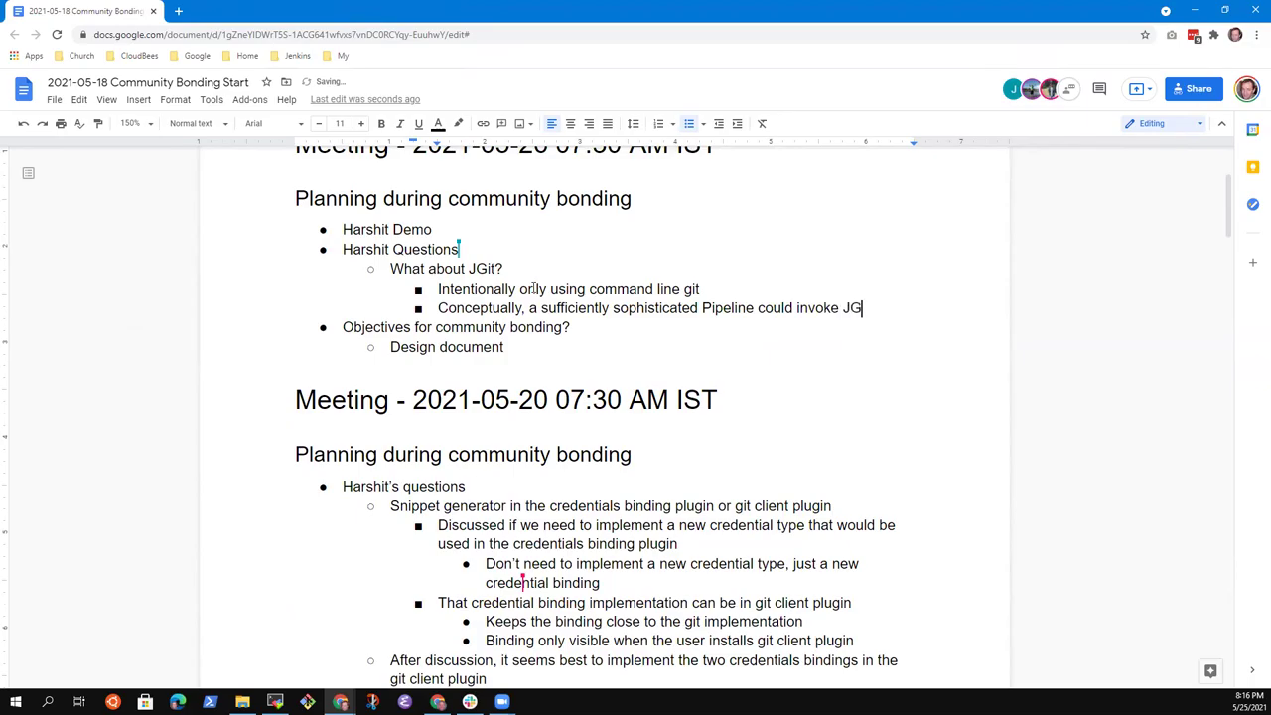
pyautogui.write('it from in')
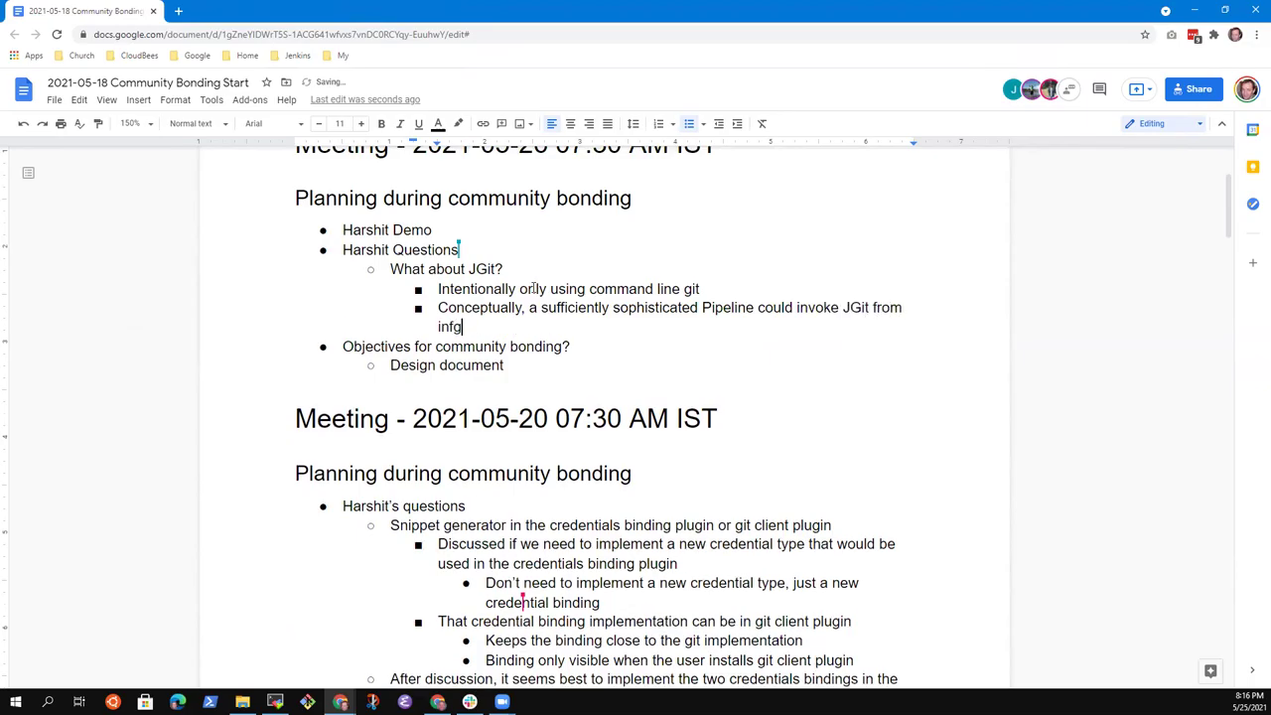
pyautogui.write('side if we')
pyautogui.press('BackSpace')
pyautogui.write('illing to')
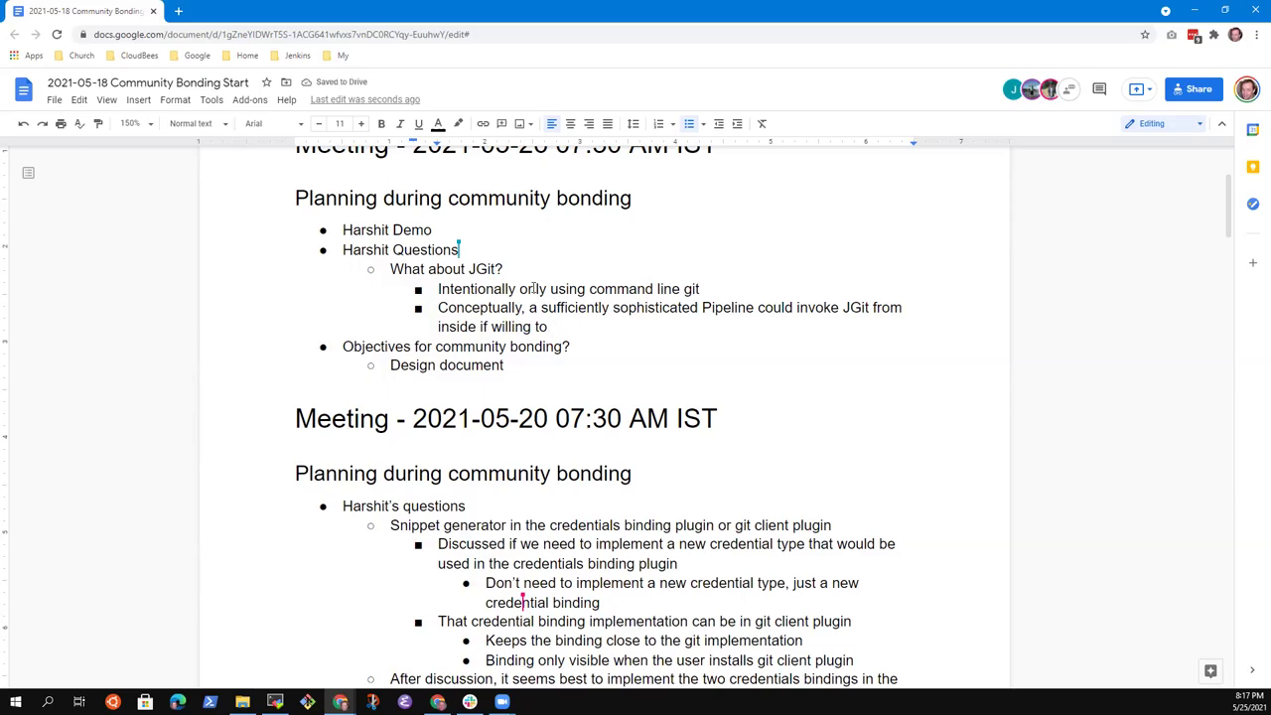
pyautogui.press('BackSpace')
pyautogui.press('BackSpace')
pyautogui.press('BackSpace')
pyautogui.write('a')
pyautogui.press('BackSpace')
pyautogui.write('to allow acces 0-')
pyautogui.press('BackSpace')
pyautogui.press('BackSpace')
pyautogui.write('-')
pyautogui.press('BackSpace')
pyautogui.press('BackSpace')
pyautogui.write('s ')
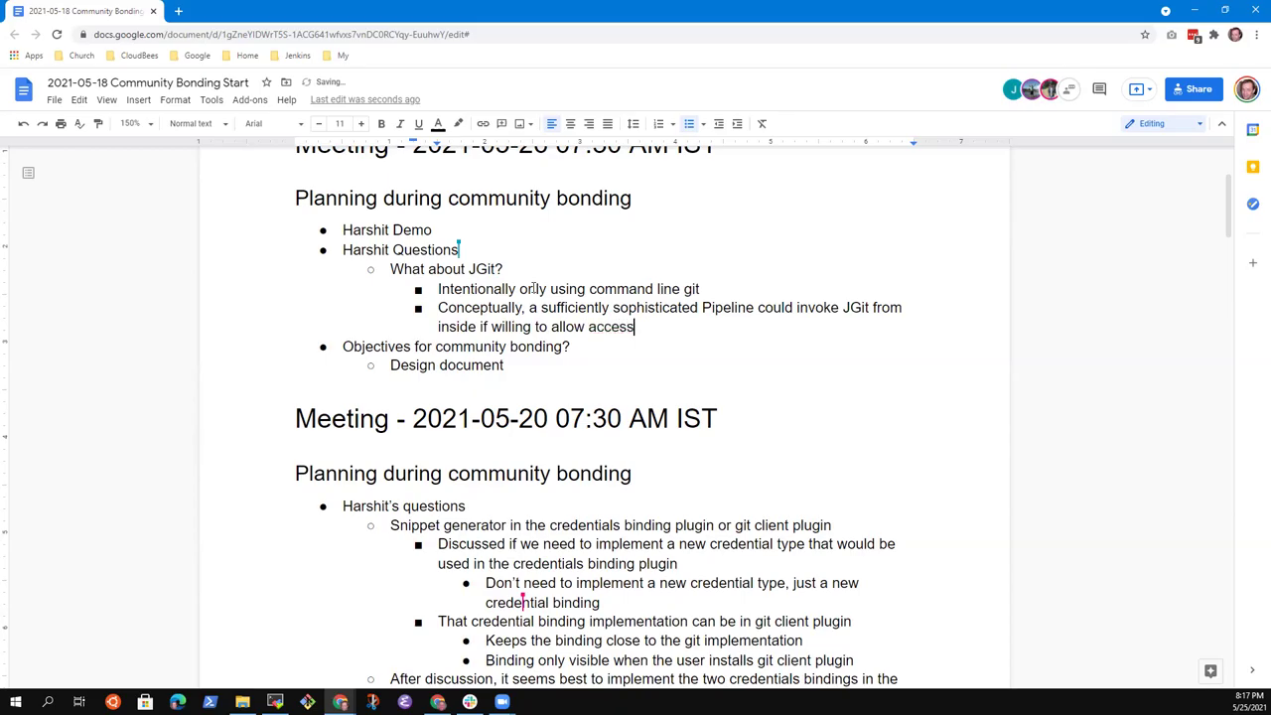
pyautogui.write("to JGit - don't do that.")
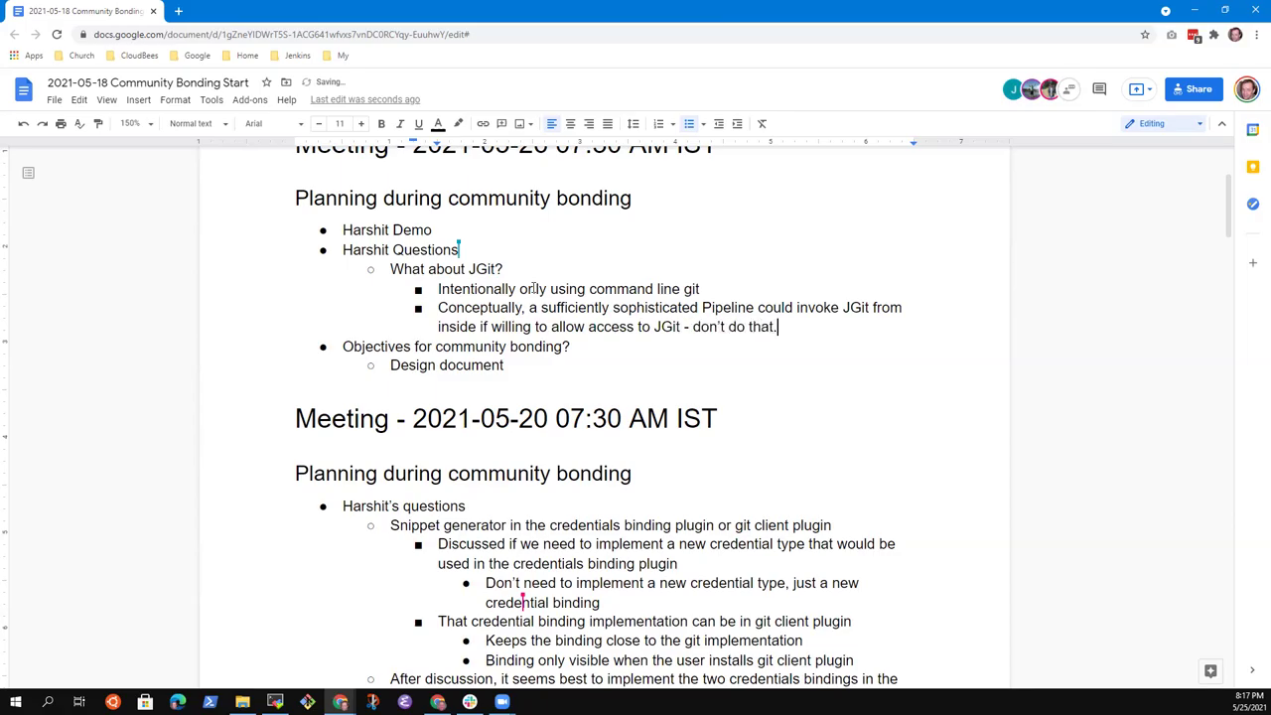
pyautogui.press('BackSpace')
# Add the bullet "JGit performance measurements last year" at the same level as "What about JGit?".
pyautogui.press('Return')
pyautogui.hotkey('shift', 'Tab')
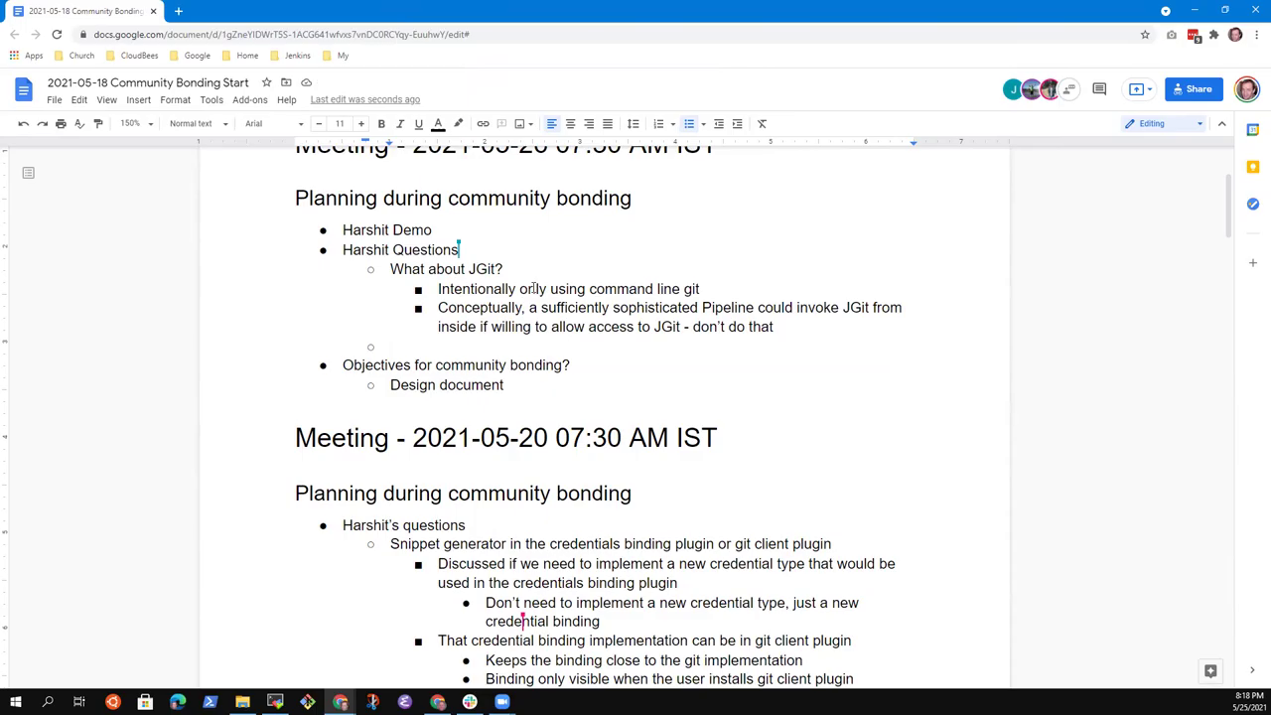
pyautogui.write('K')
pyautogui.press('BackSpace')
pyautogui.write('Jgit')
pyautogui.press('BackSpace')
pyautogui.press('BackSpace')
pyautogui.press('BackSpace')
pyautogui.write('Git permfo')
pyautogui.press('BackSpace')
pyautogui.press('BackSpace')
pyautogui.press('BackSpace')
pyautogui.write('formance ')
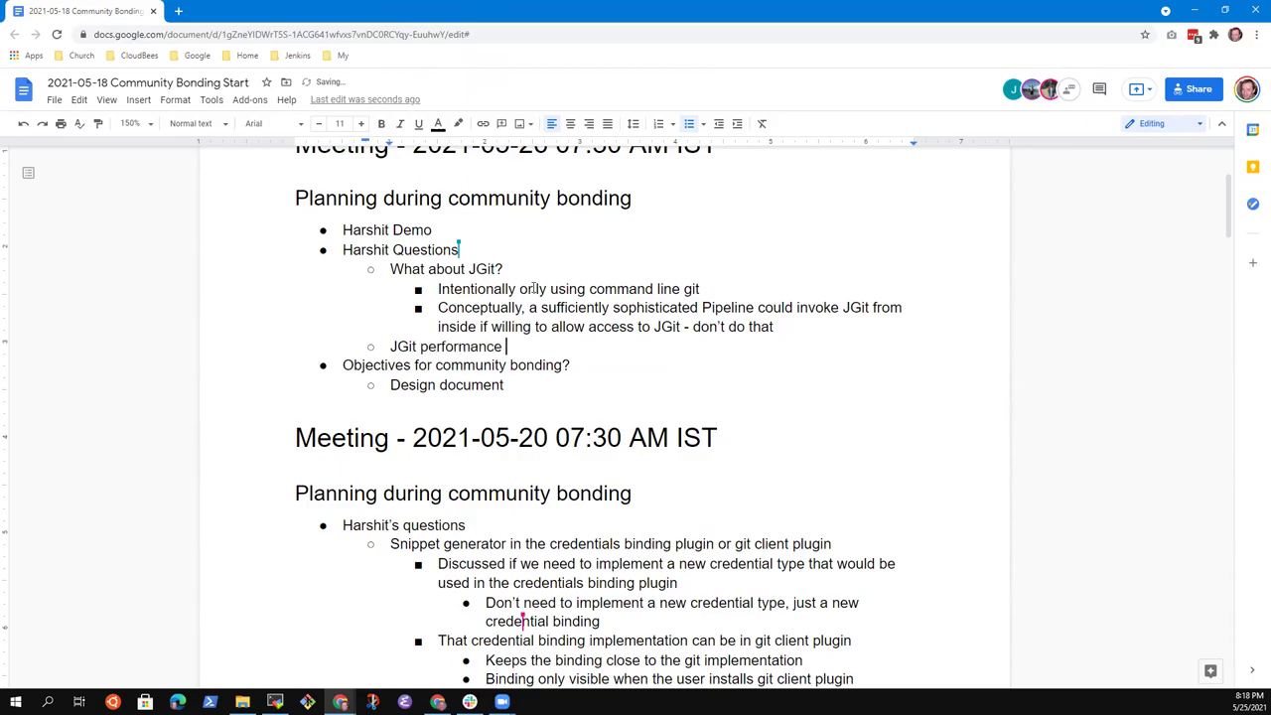
pyautogui.write('measurements last year')
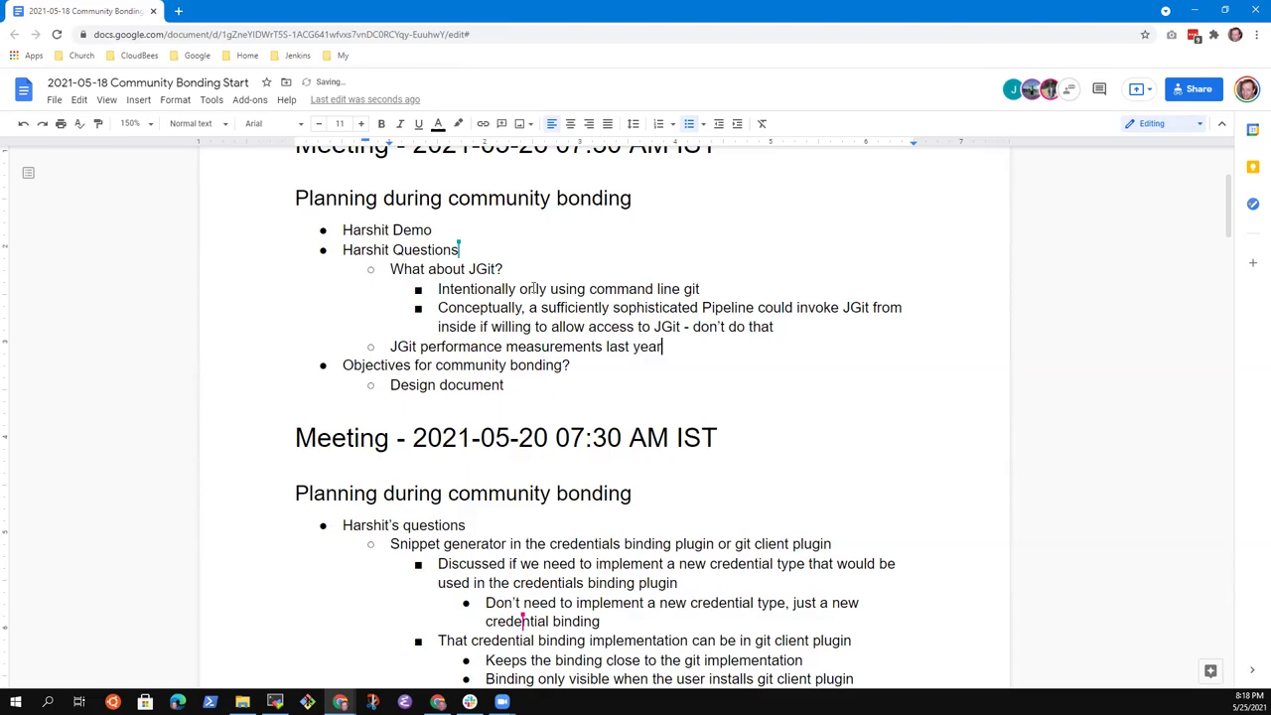
# Add the sub-bullets "JGit is faster for small repos" and "CLI git is faster for large repos" under the performance measurements bullet.
pyautogui.press('Return')
pyautogui.press('Tab')
pyautogui.write('JGit is faster')
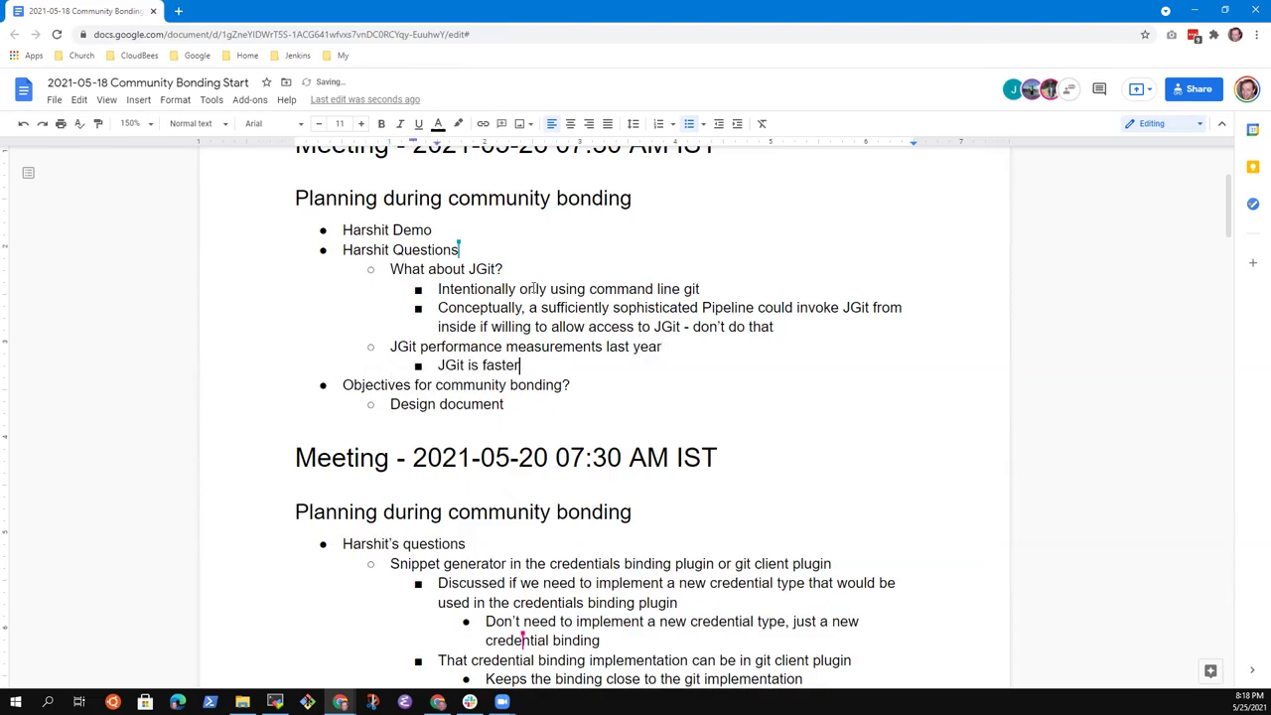
pyautogui.write(' for small repos')
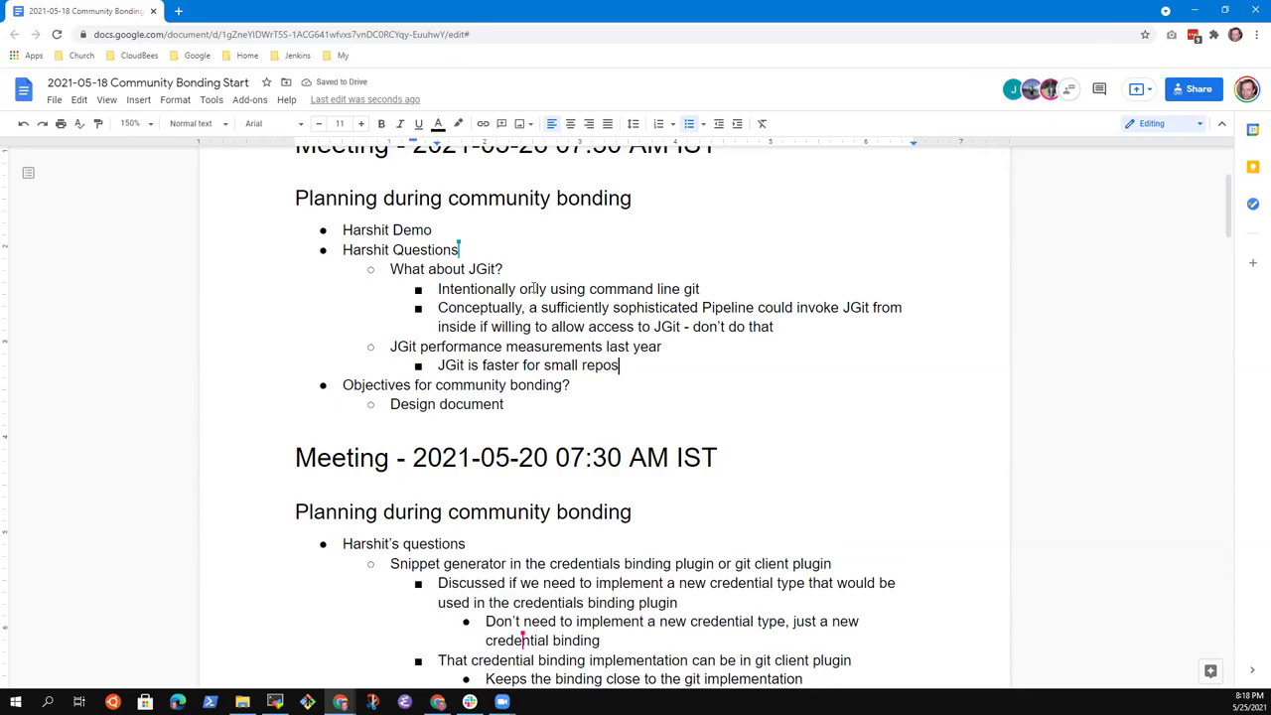
pyautogui.press('Return')
pyautogui.write('CLI git is faster for large repos')
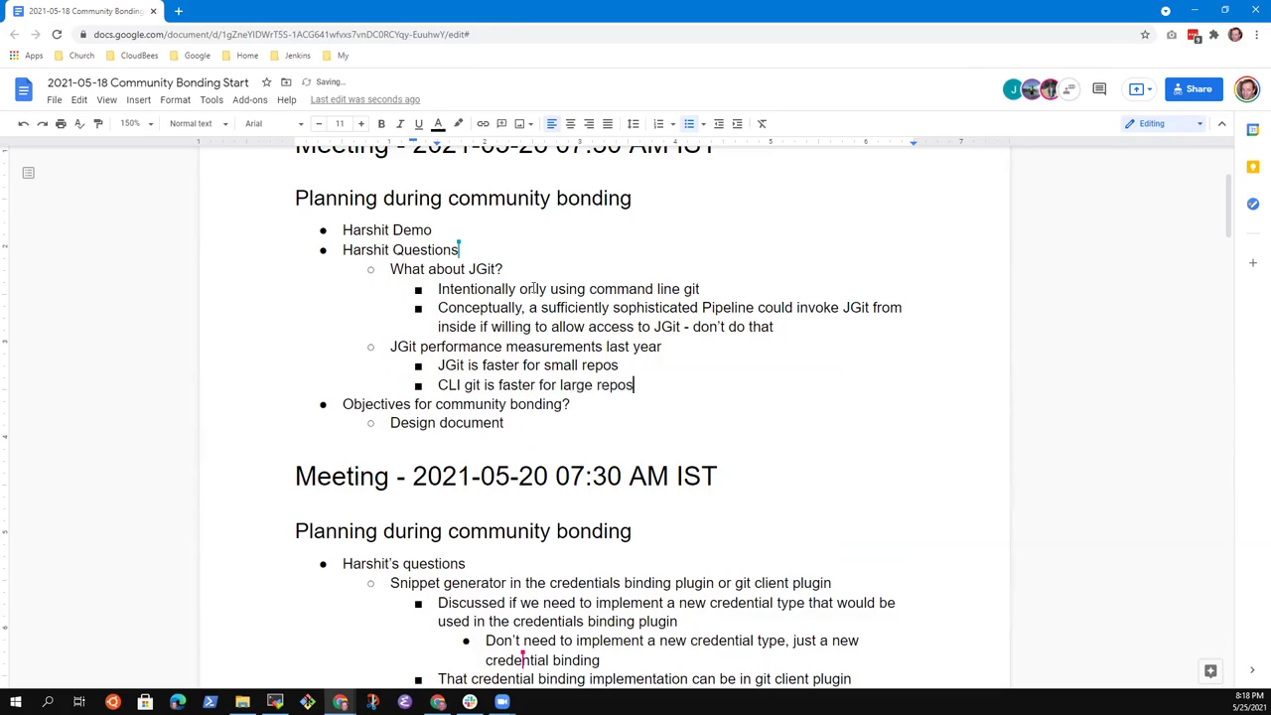
# Append "(less than 50 MB)" to the small repos bullet, leaving no trailing space on the large repos bullet.
pyautogui.press('Up')
pyautogui.write('(less than 50 MB)')
pyautogui.press('BackSpace')
pyautogui.press('BackSpace')
pyautogui.press('BackSpace')
pyautogui.write('MB)')
pyautogui.press('Down')
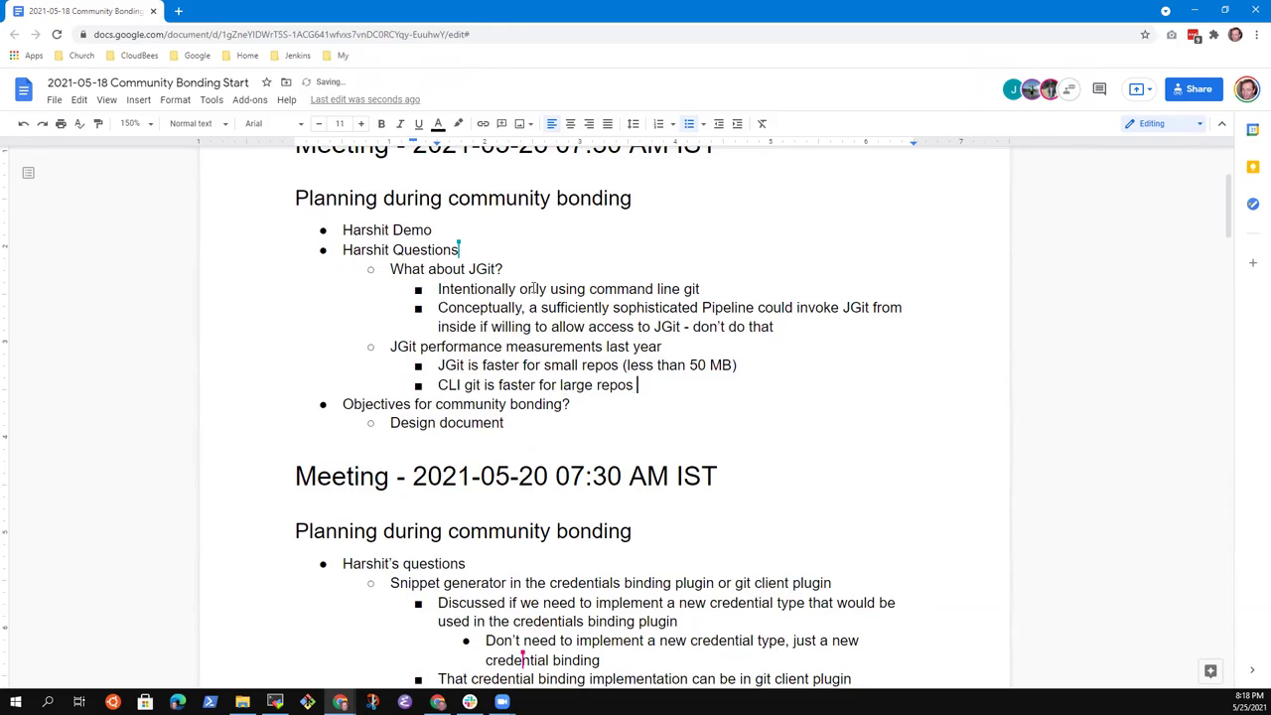
pyautogui.press('BackSpace')
pyautogui.press('Up')
pyautogui.press('Up')
pyautogui.press('Up')
pyautogui.press('Up')
pyautogui.press('Up')
pyautogui.press('Up')
pyautogui.press('Home')
pyautogui.hotkey('shift', 'End')
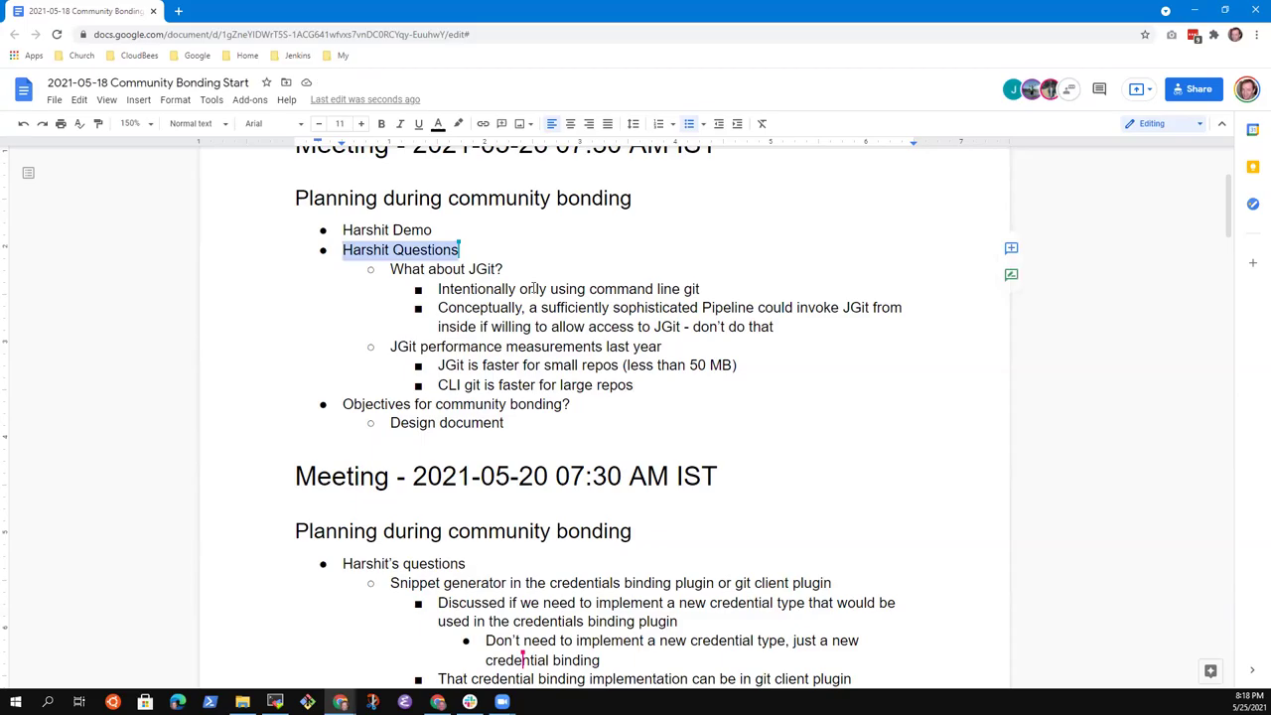
pyautogui.press('Right')
pyautogui.press('Down')
pyautogui.press('Down')
pyautogui.press('Down')
pyautogui.press('Down')
pyautogui.press('Down')
pyautogui.press('Down')
pyautogui.press('Down')
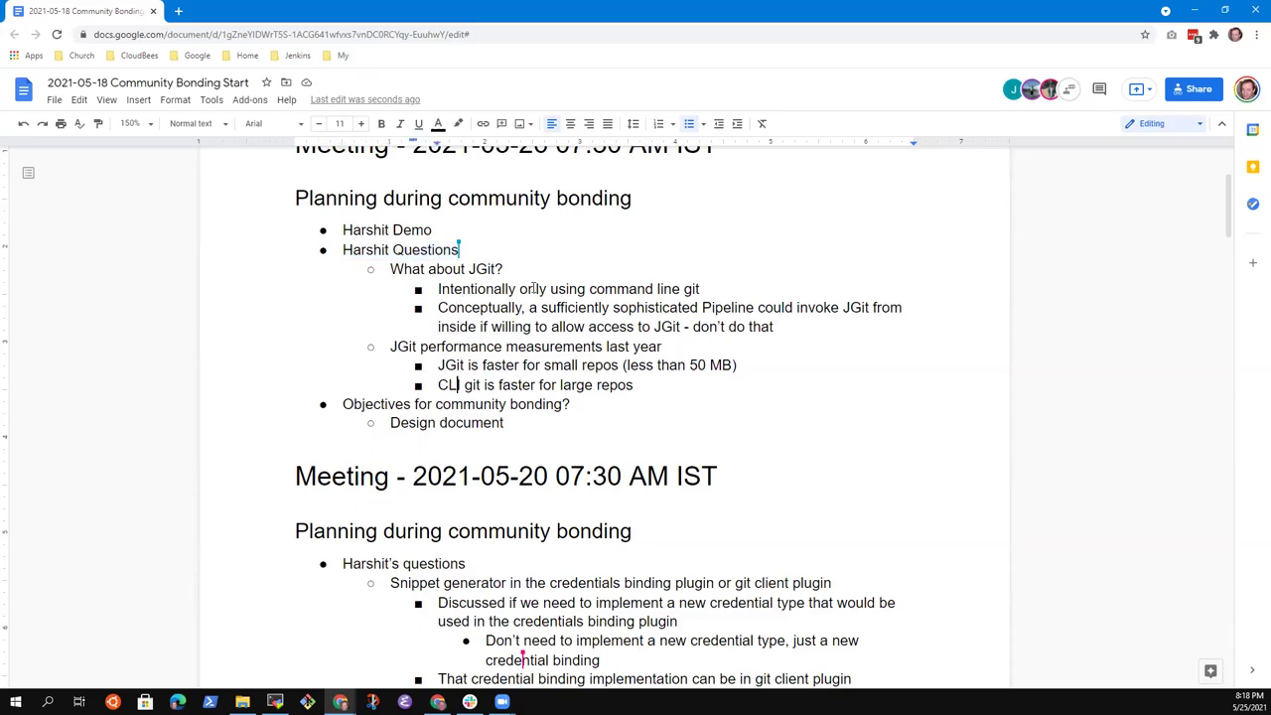
# Below the performance measurements, add a bullet one level up: "Implement credentials binding in the git client plugin, not git plugin".
pyautogui.press('End')
pyautogui.press('Return')
pyautogui.hotkey('shift', 'Tab')
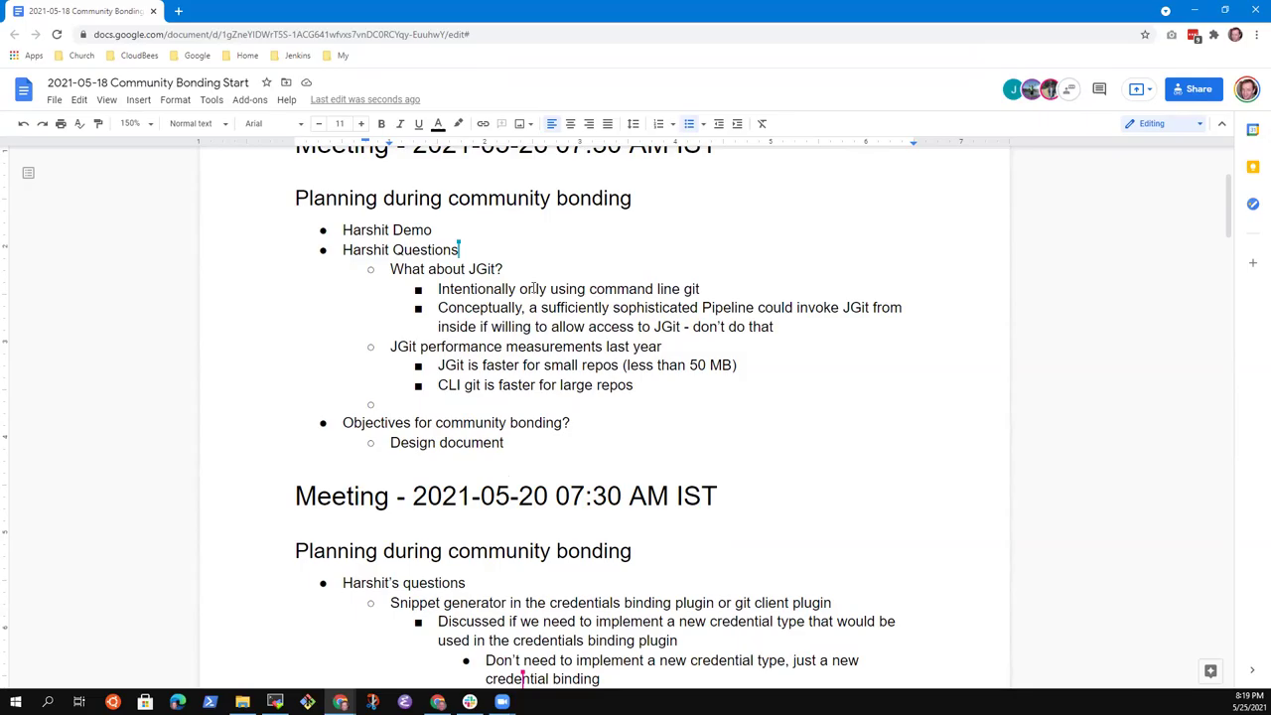
pyautogui.write('Implement credentials binding in the git client plugin')
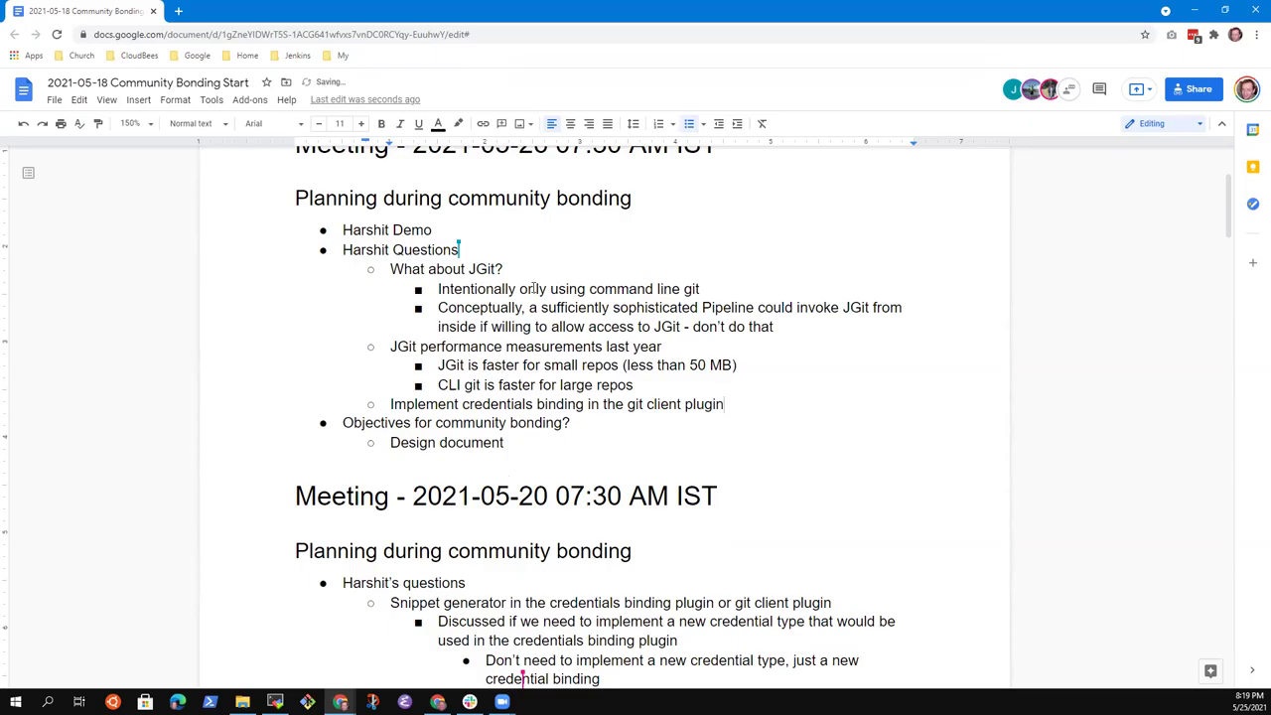
pyautogui.write('in')
pyautogui.press('BackSpace')
pyautogui.press('BackSpace')
pyautogui.write(', not git plugin')
# Add the sub-bullet "May allow some reuse of git client plugin code" under the credentials binding bullet.
pyautogui.press('Return')
pyautogui.press('Tab')
pyautogui.write('May allow some reuse of git client plugin ')
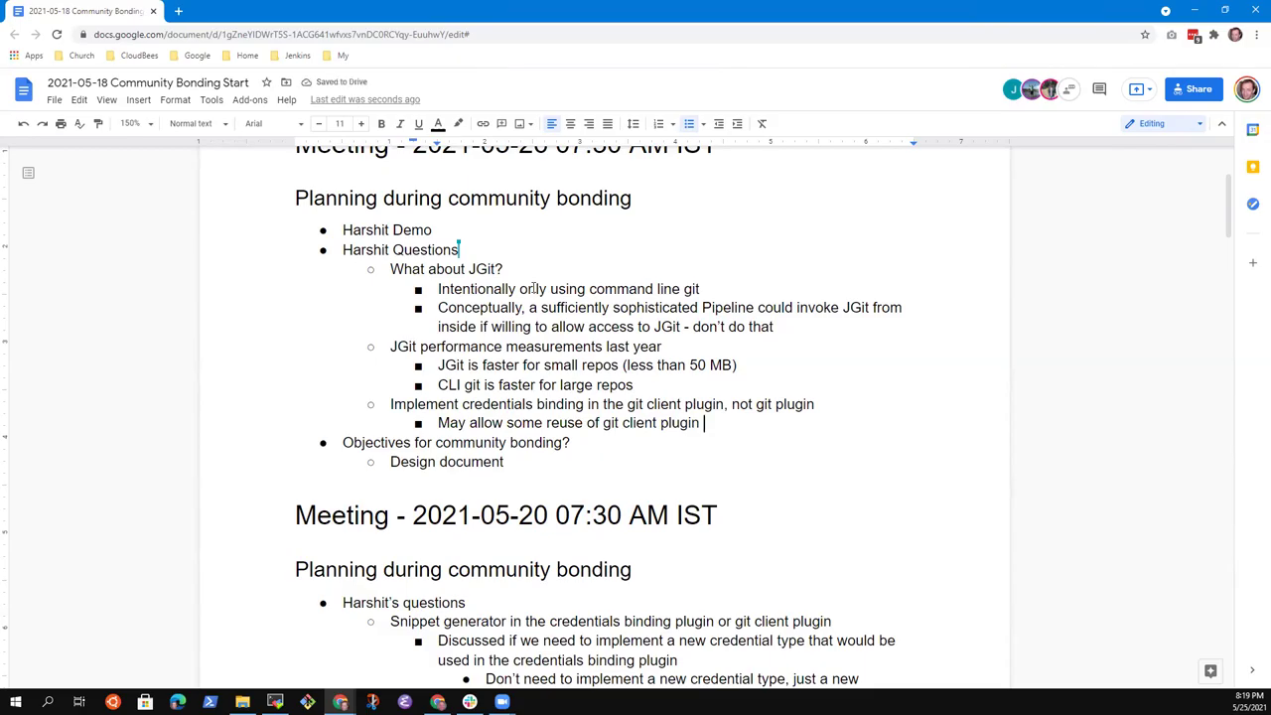
pyautogui.write('code')
# Insert "in the" before "git plugin" at the end of the credentials binding bullet so it reads "not in the git plugin".
pyautogui.press('Home')
pyautogui.press('Up')
pyautogui.press('Home')
pyautogui.hotkey('shift', 'End')
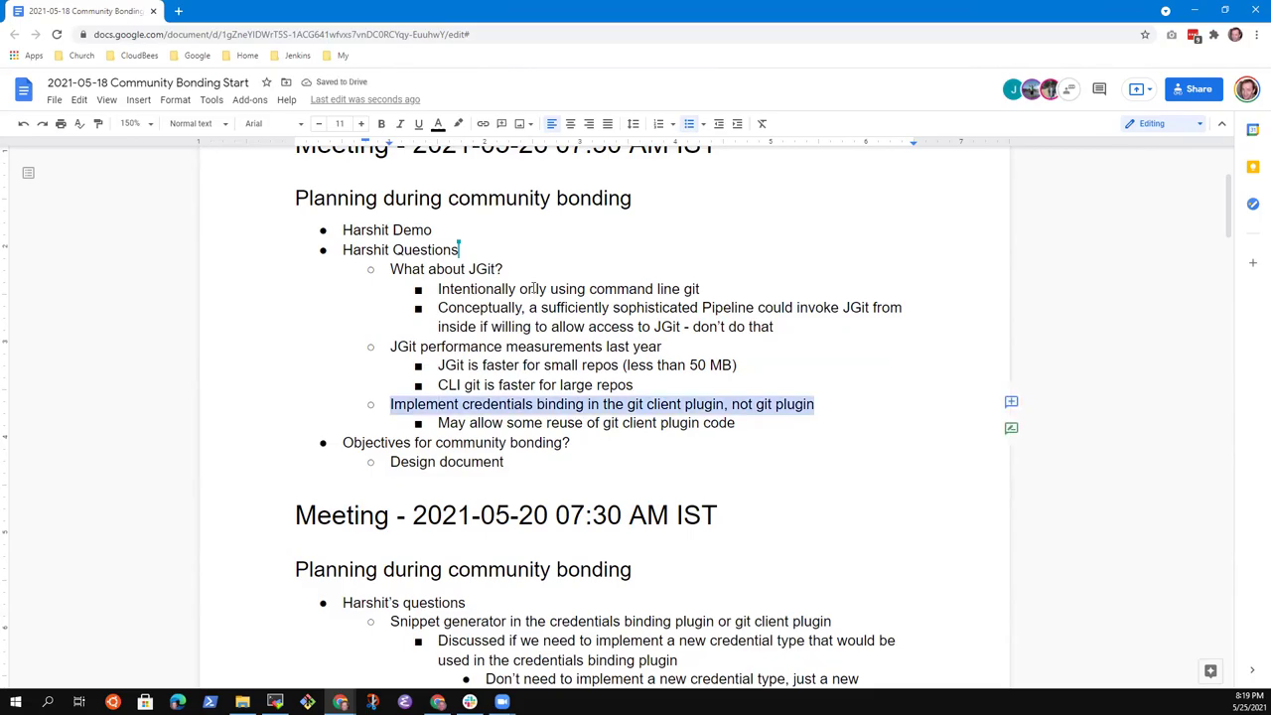
pyautogui.press('Down')
pyautogui.press('Up')
pyautogui.press('Home')
pyautogui.hotkey('shift', 'End')
pyautogui.press('Right')
pyautogui.hotkey('ctrl', 'Left')
pyautogui.hotkey('ctrl', 'Left')
pyautogui.write('in the')
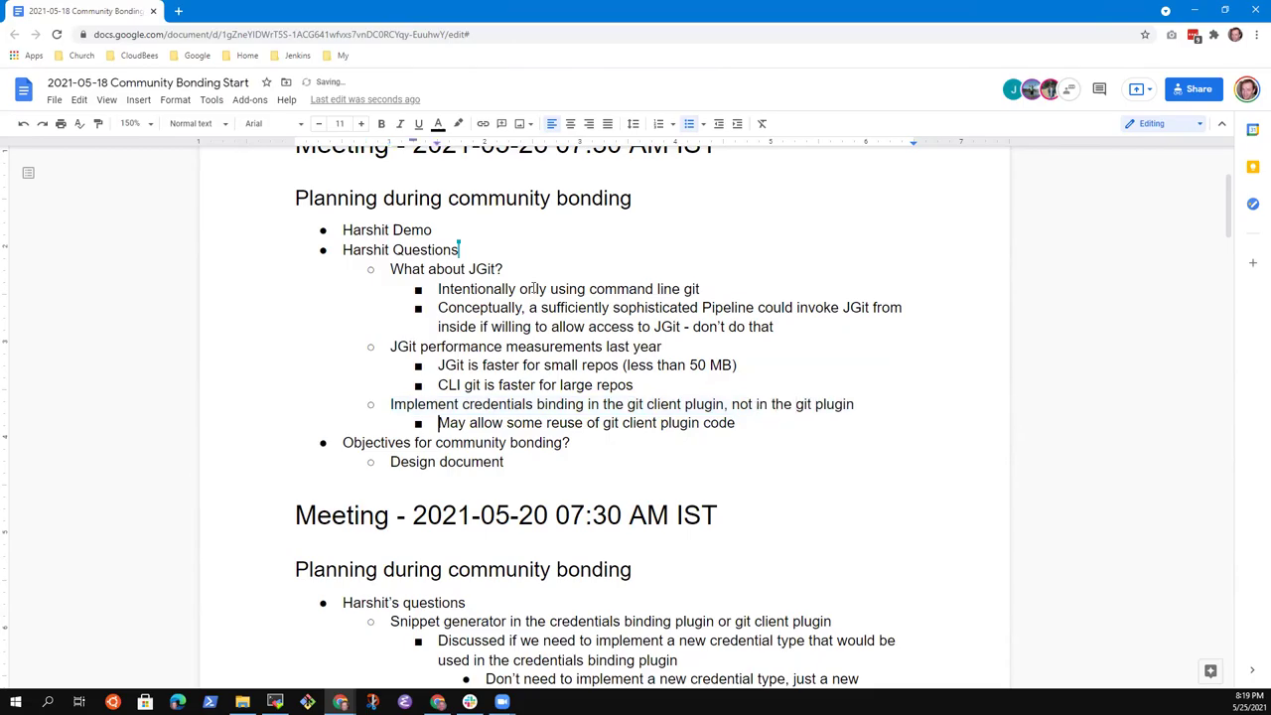
# Insert "authentication" before "code" in the sub-bullet about reusing git client plugin code.
pyautogui.hotkey('shift', 'End')
pyautogui.press('Right')
pyautogui.hotkey('ctrl', 'Left')
pyautogui.write('authentication')
pyautogui.press('End')
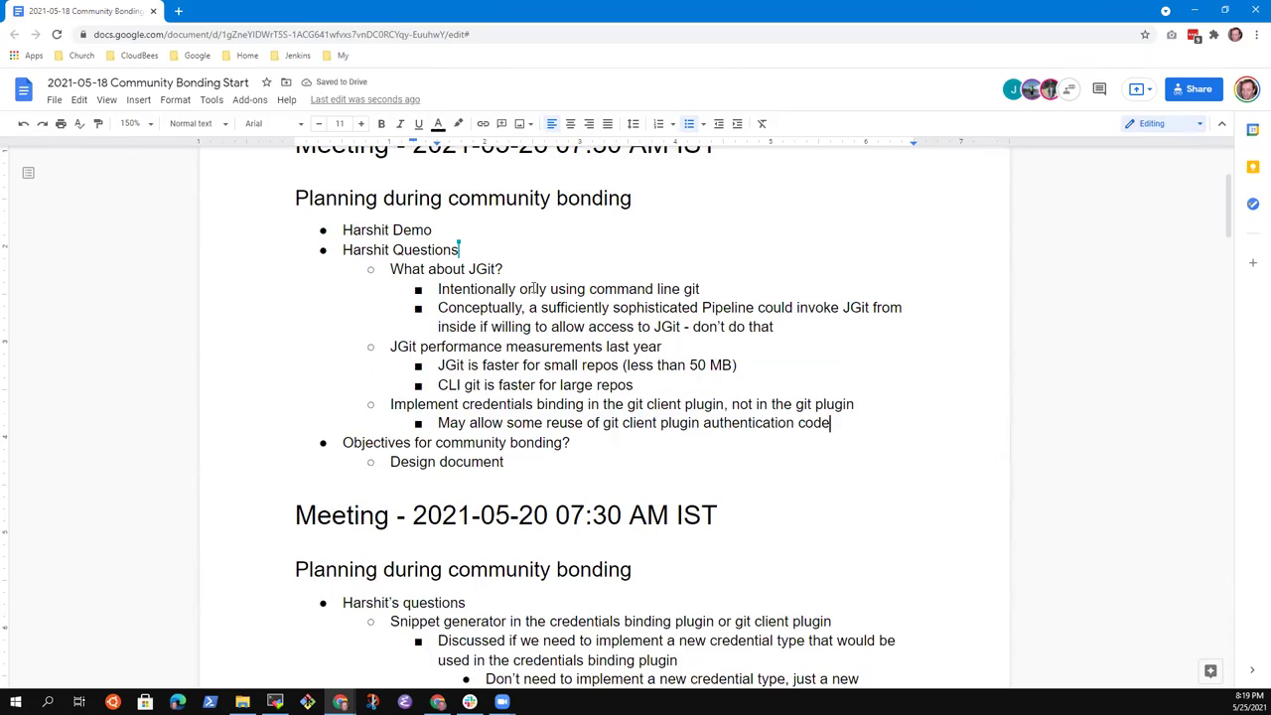
# Replace "some reuse" with "refactoring" in the sub-bullet under the credentials binding bullet.
pyautogui.hotkey('ctrl', 'Right')
pyautogui.hotkey('ctrl', 'Right')
pyautogui.hotkey('ctrl', 'Right')
pyautogui.hotkey('ctrl', 'shift', 'Left')
pyautogui.hotkey('ctrl', 'shift', 'Left')
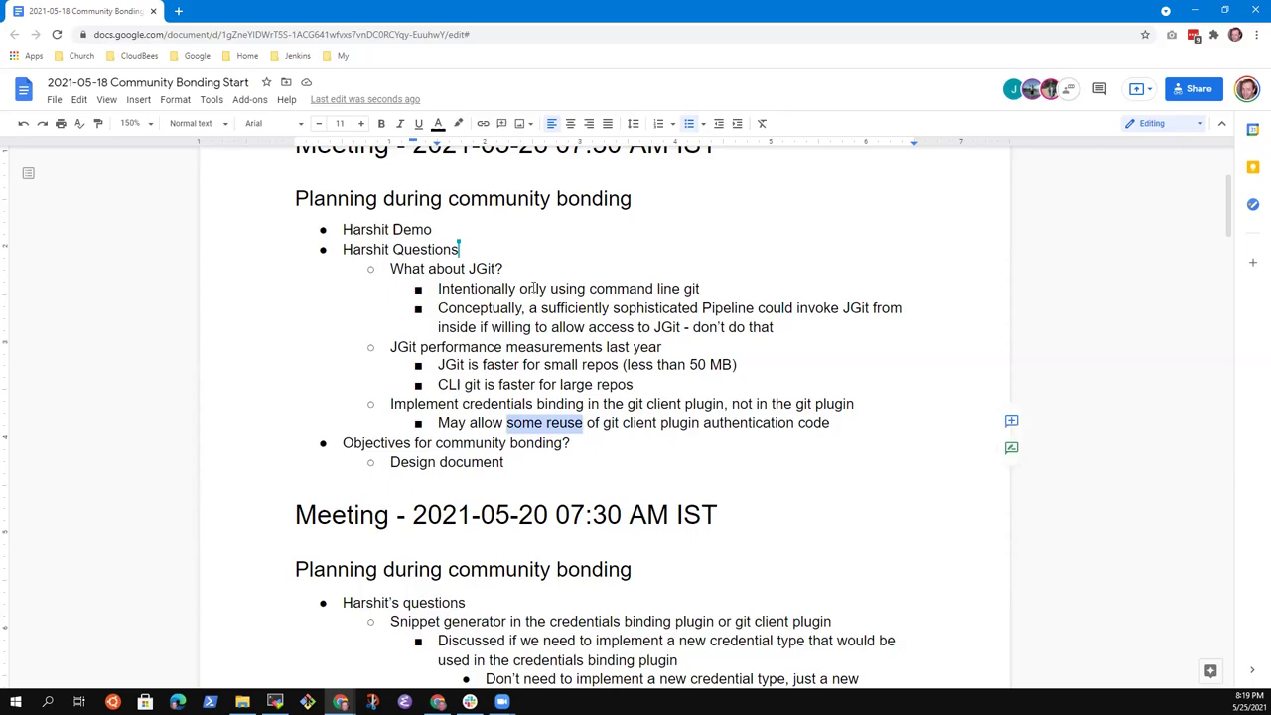
pyautogui.write('refactoring')
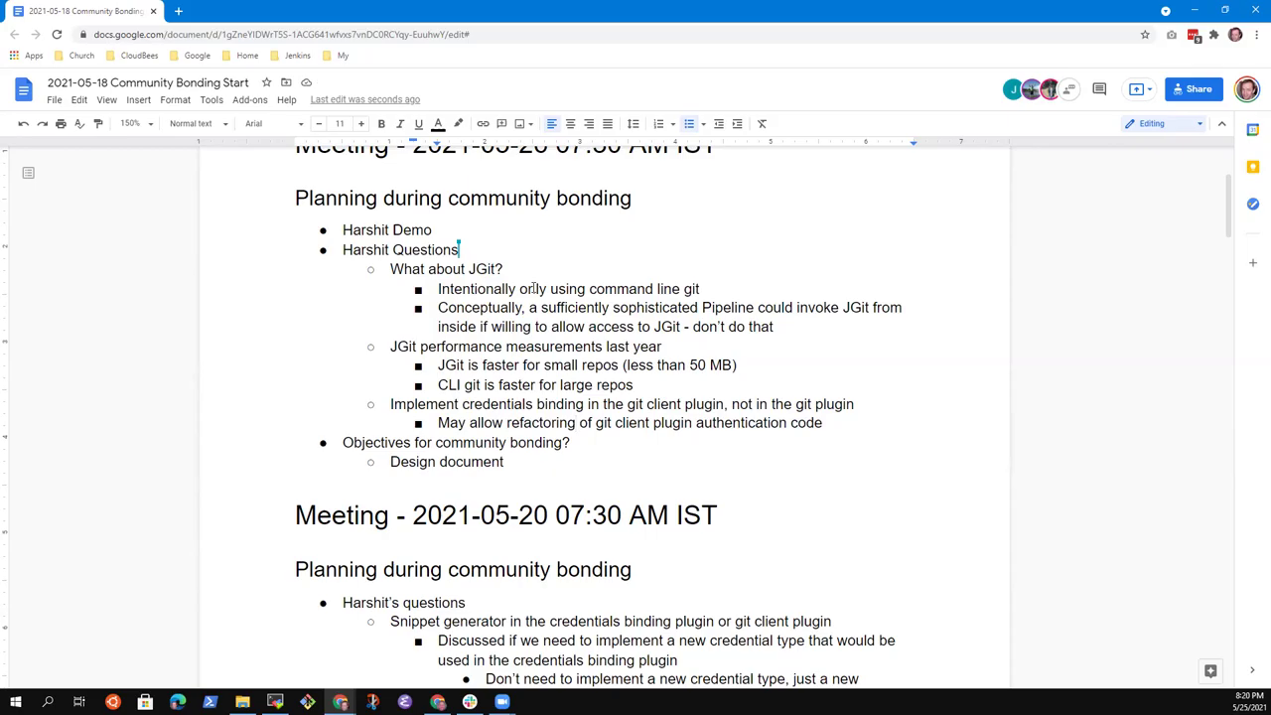
# Replace "refactoring" with "some methods" in the sub-bullet under the credentials binding bullet.
pyautogui.hotkey('ctrl', 'shift', 'Left')
pyautogui.press('BackSpace')
pyautogui.write('some')
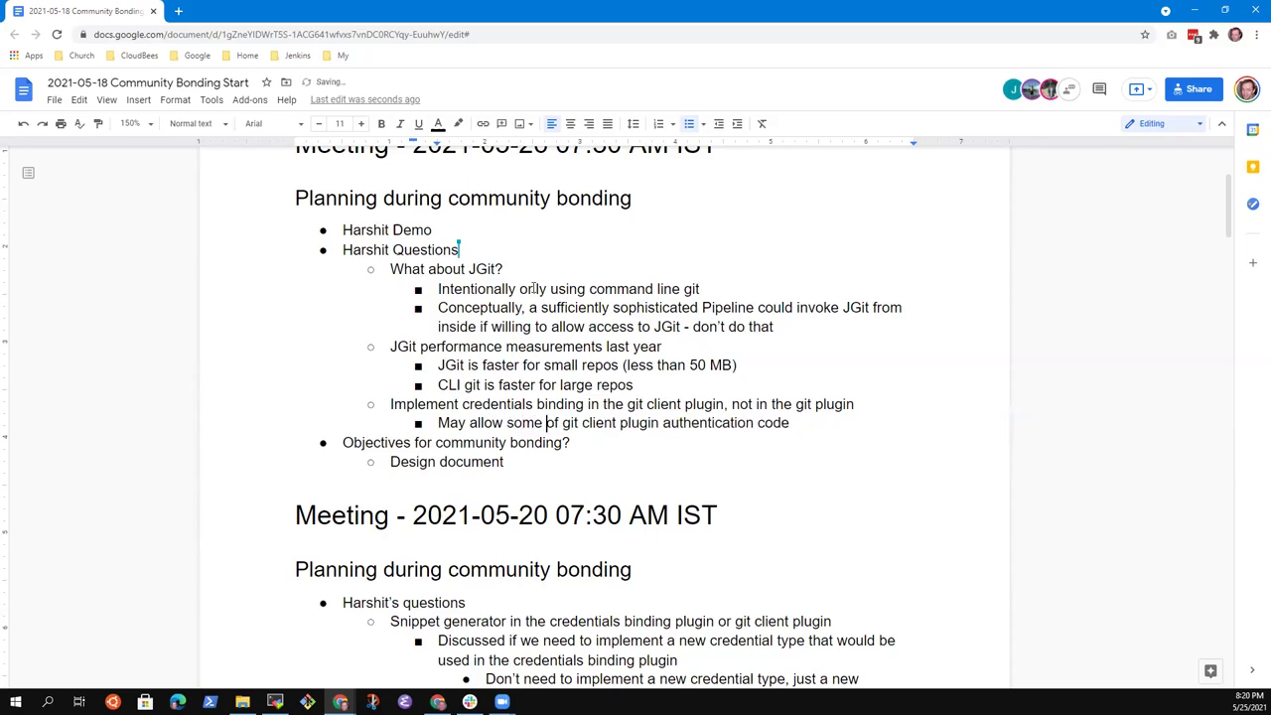
pyautogui.write(' functions')
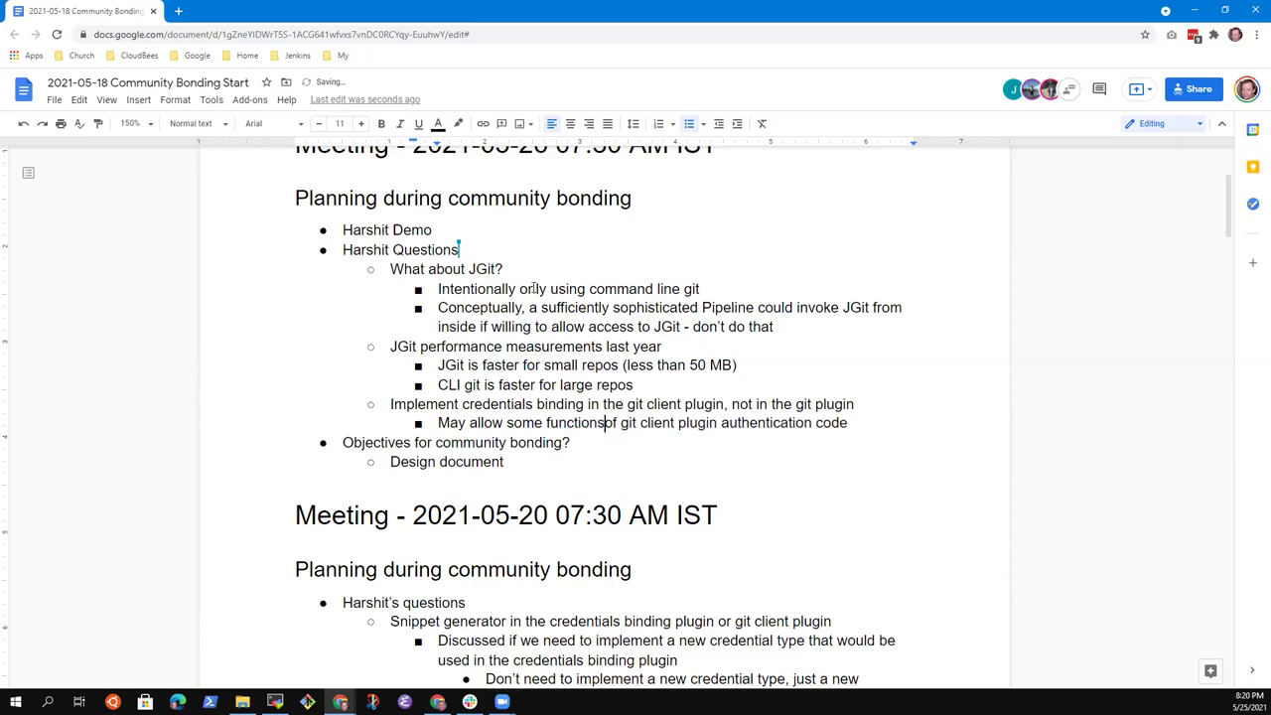
pyautogui.hotkey('ctrl', 'BackSpace')
pyautogui.write('methods')
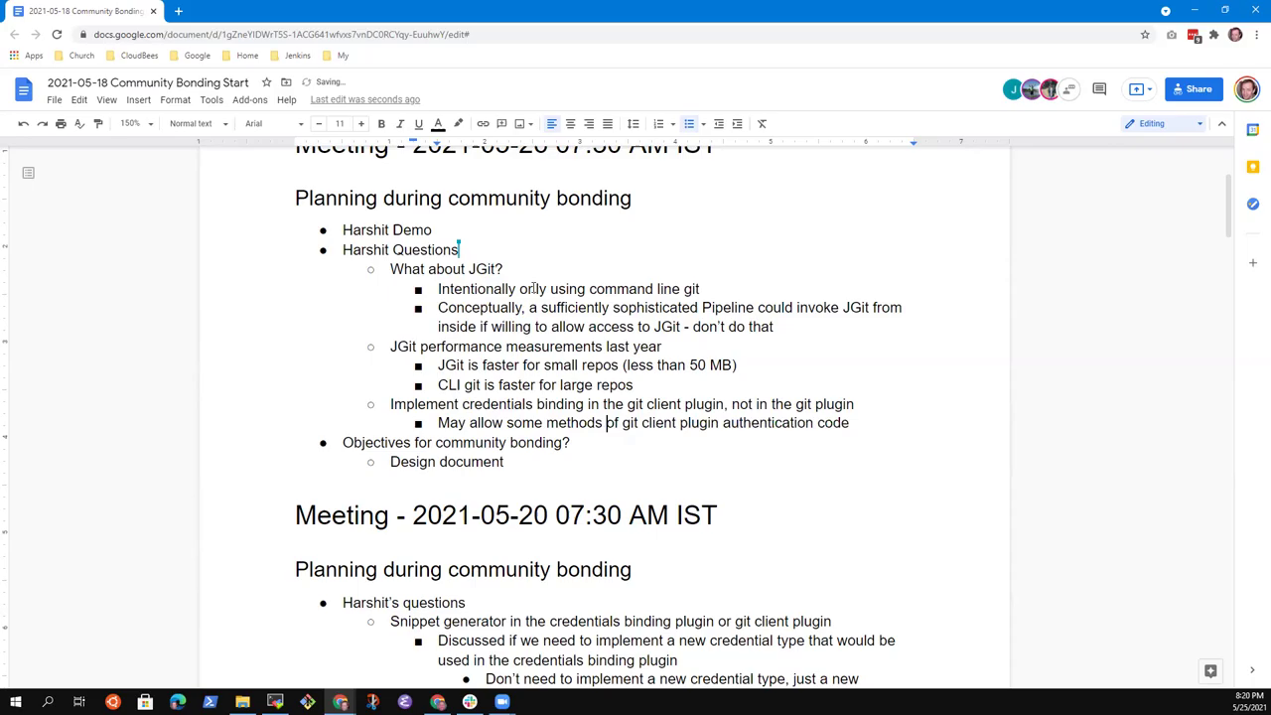
# Replace "authentication code" at the end of the git client plugin sub-bullet with "to help implementation".
pyautogui.hotkey('ctrl', 'shift', 'Left')
pyautogui.hotkey('ctrl', 'shift', 'Left')
pyautogui.hotkey('ctrl', 'shift', 'Left')
pyautogui.hotkey('ctrl', 'shift', 'Right')
pyautogui.press('BackSpace')
pyautogui.write('to ')
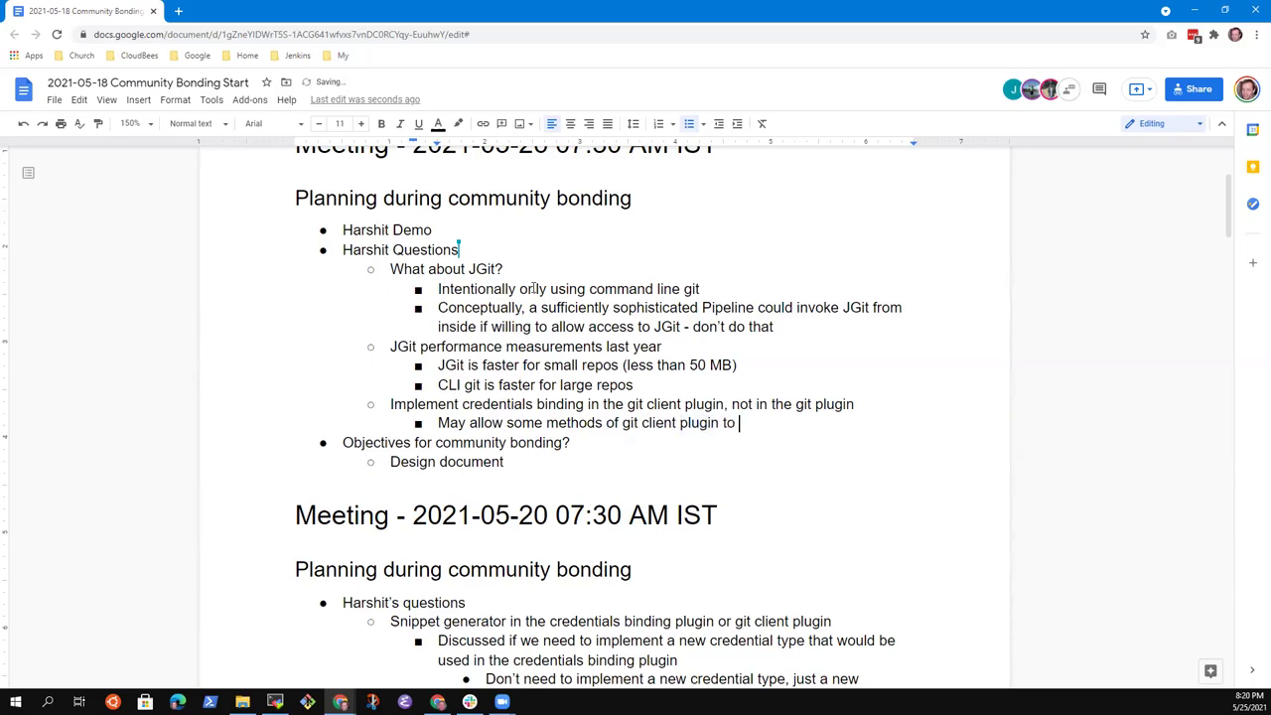
pyautogui.write('help implementation')
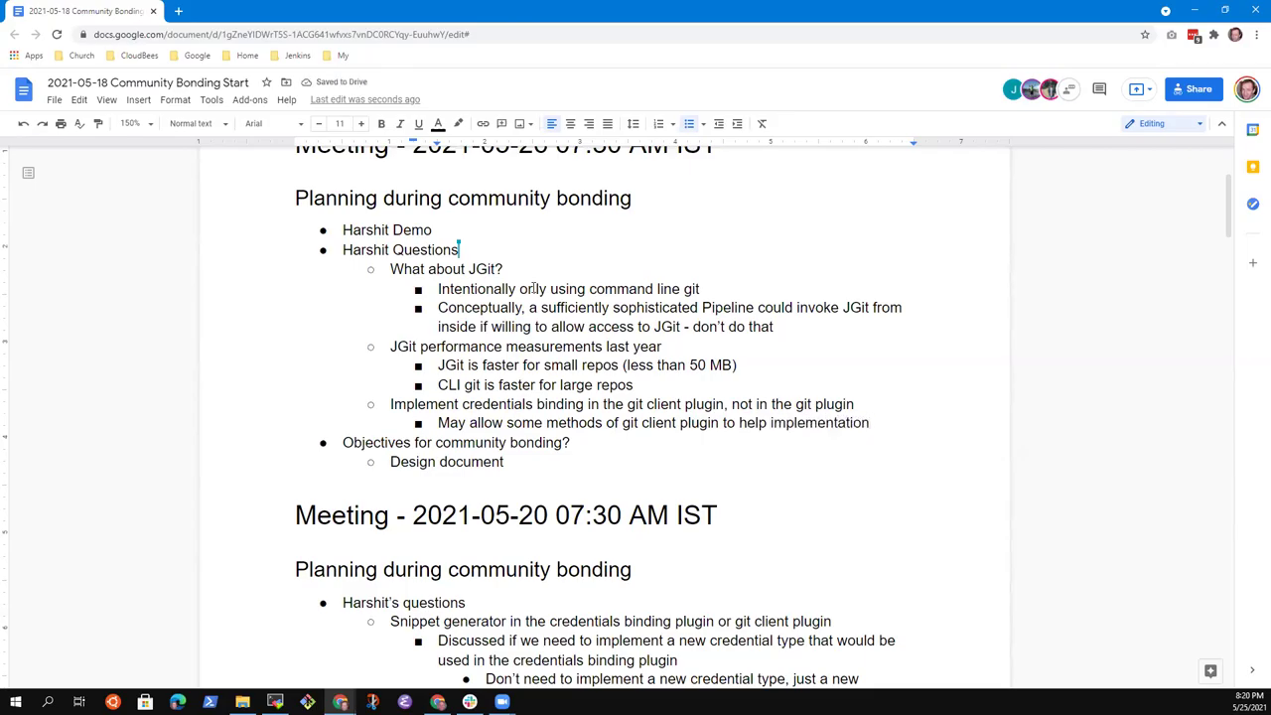
# Insert "use of" before "some methods" in the git client plugin sub-bullet and start an empty sub-bullet below it.
pyautogui.hotkey('ctrl', 'Left')
pyautogui.hotkey('ctrl', 'Left')
pyautogui.hotkey('ctrl', 'Left')
pyautogui.hotkey('ctrl', 'Left')
pyautogui.hotkey('ctrl', 'Left')
pyautogui.hotkey('ctrl', 'Left')
pyautogui.hotkey('ctrl', 'Left')
pyautogui.hotkey('ctrl', 'Right')
pyautogui.hotkey('ctrl', 'shift', 'Left')
pyautogui.write('use of sop m')
pyautogui.press('BackSpace')
pyautogui.write('p')
pyautogui.press('BackSpace')
pyautogui.write('me')
pyautogui.press('End')
pyautogui.press('Home')
pyautogui.hotkey('shift', 'End')
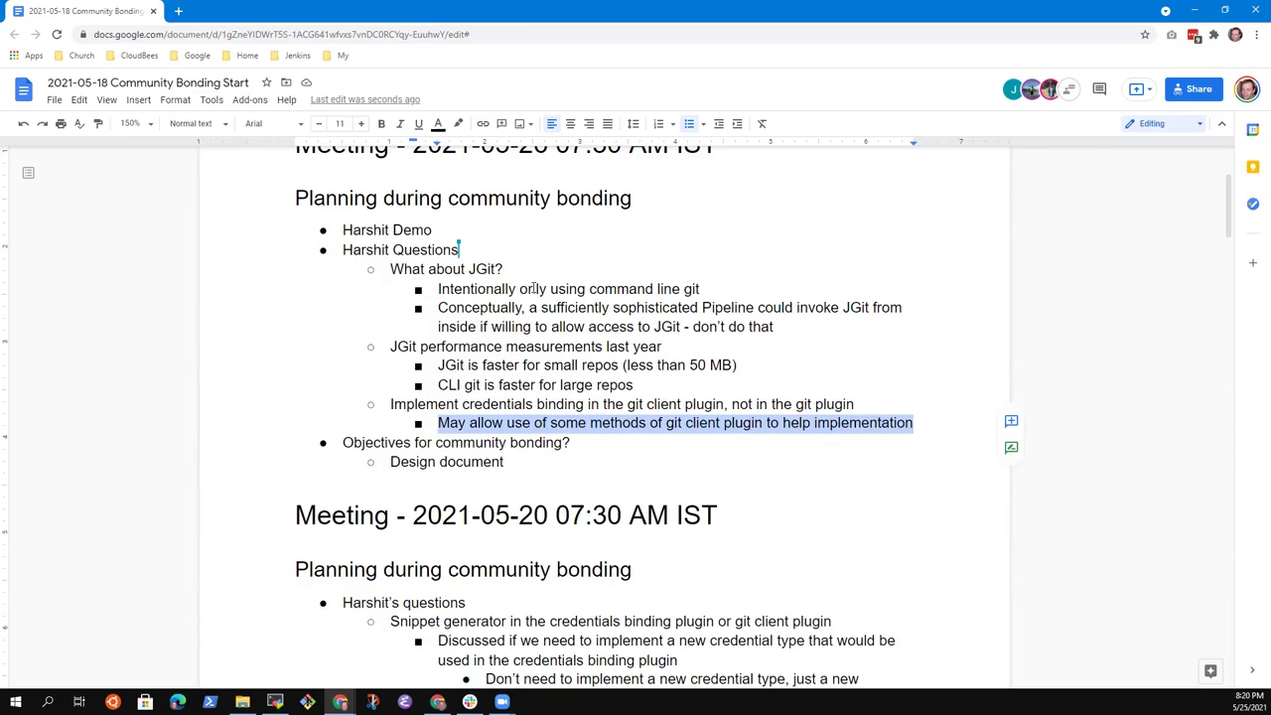
pyautogui.press('End')
pyautogui.press('Return')
# Add the sub-bullet "Username / password prototype working on Debian Linux" under the demo bullet.
pyautogui.press('Up')
pyautogui.press('Up')
pyautogui.press('Up')
pyautogui.press('Up')
pyautogui.press('Up')
pyautogui.press('Up')
pyautogui.press('Up')
pyautogui.press('Up')
pyautogui.press('Up')
pyautogui.press('Up')
pyautogui.press('Up')
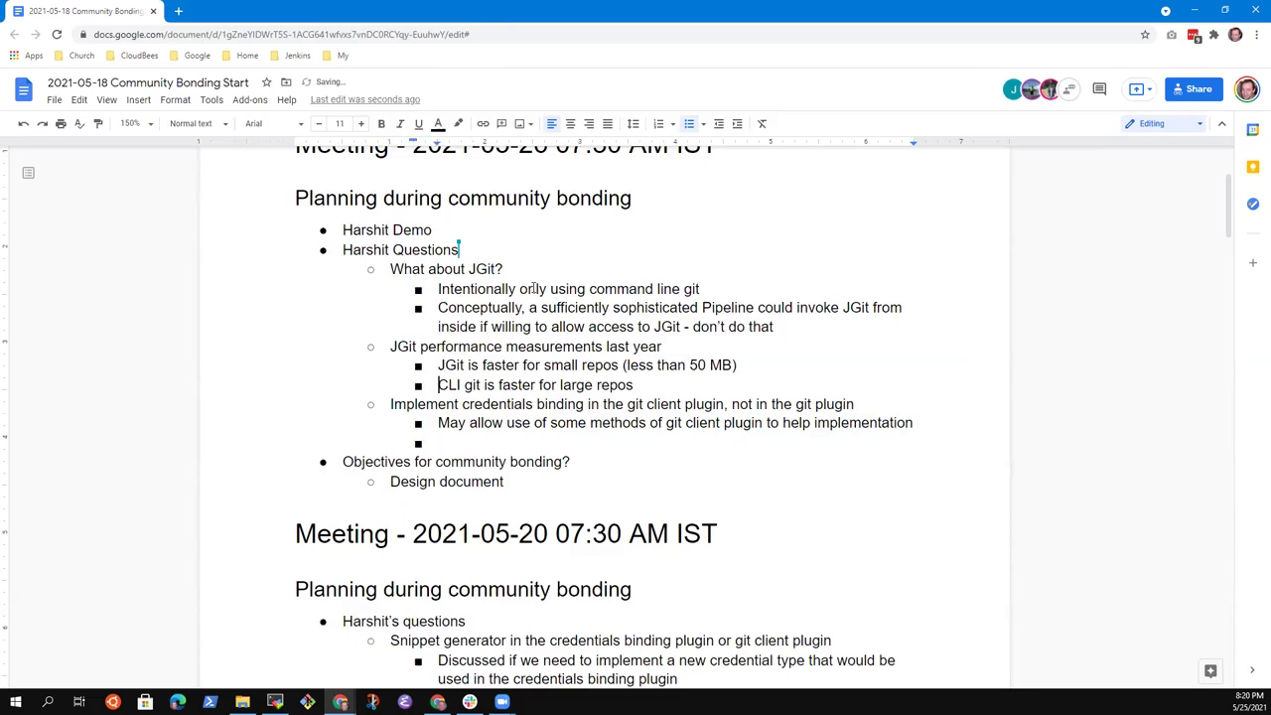
pyautogui.press('Return')
pyautogui.press('Tab')
pyautogui.write('Username / pa')
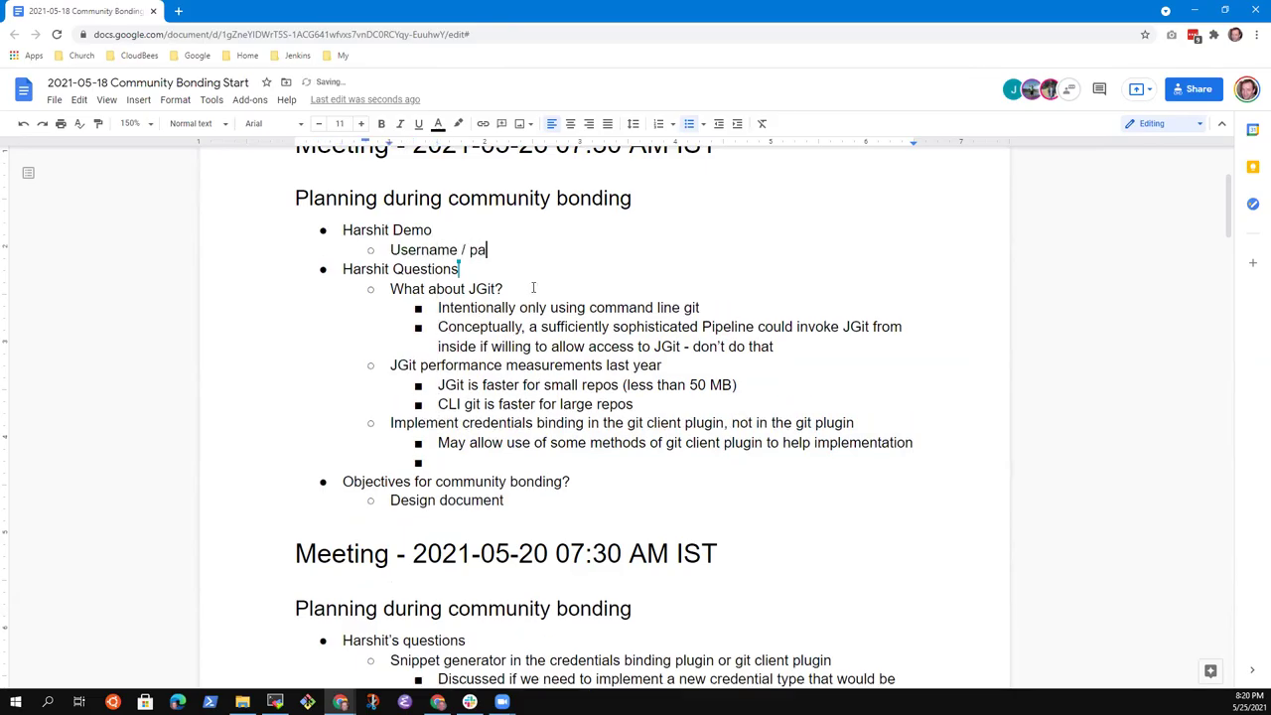
pyautogui.write('ssword prototype ')
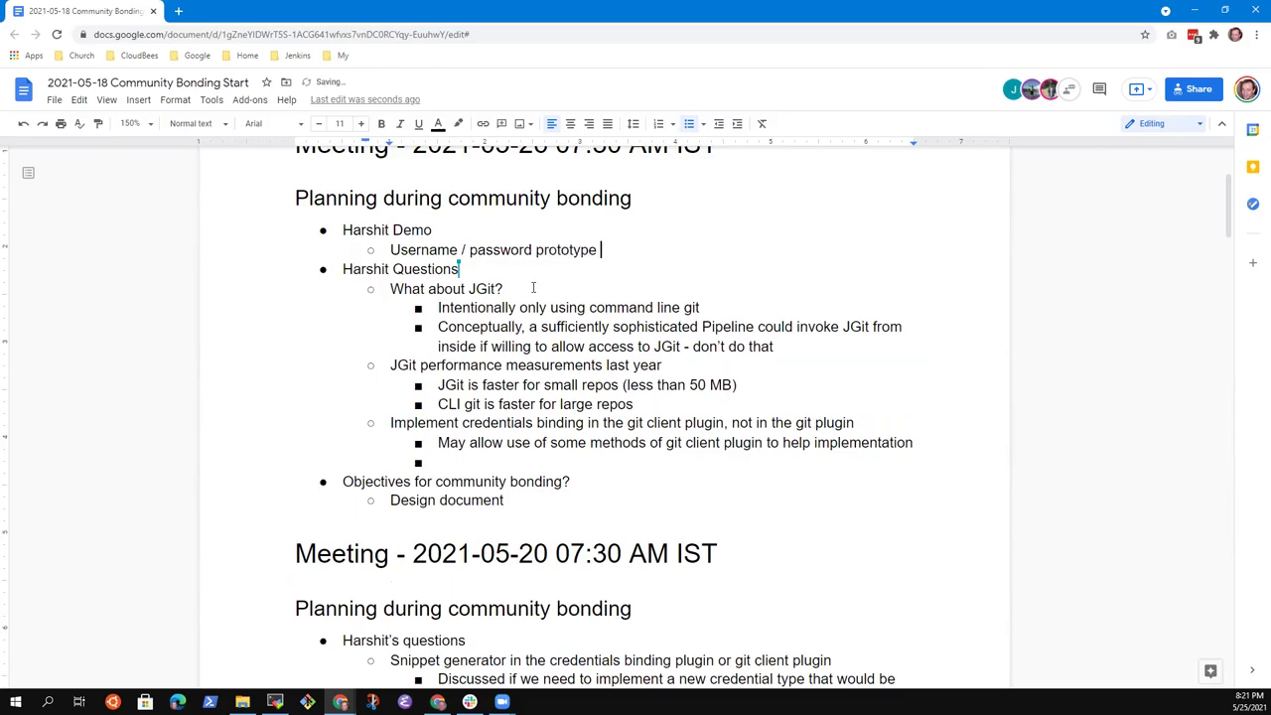
pyautogui.write('working on Linux')
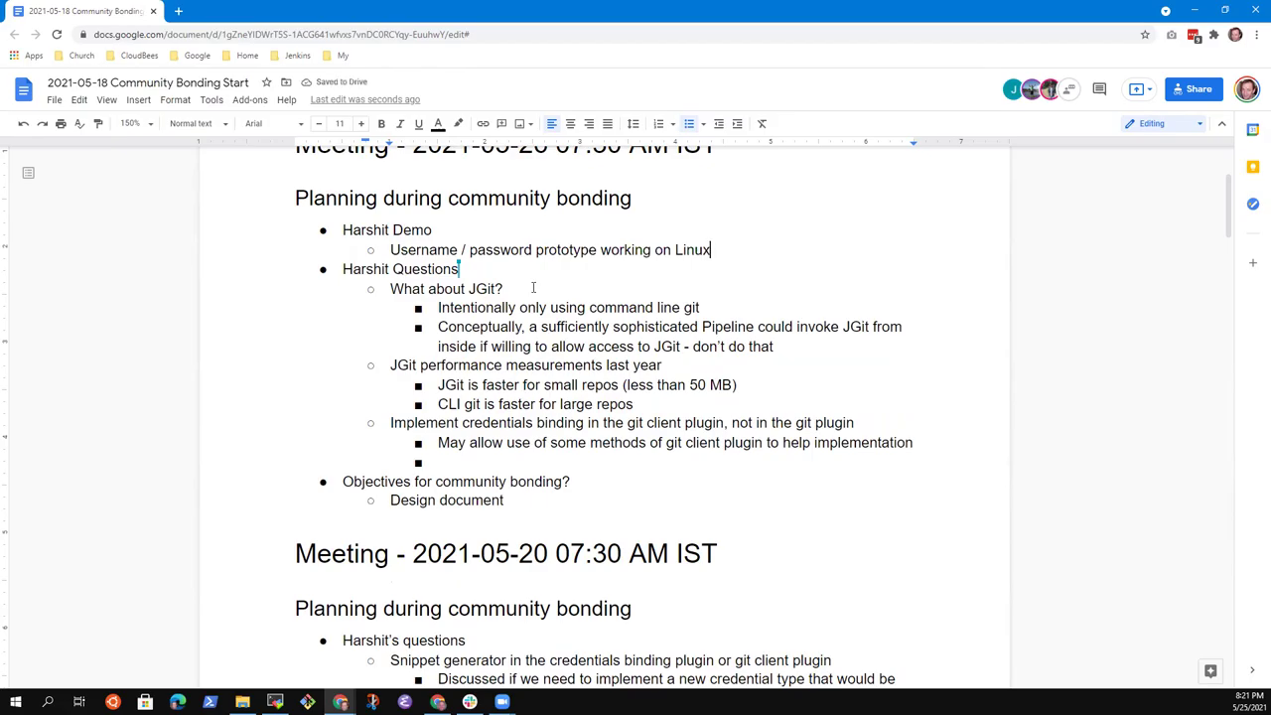
pyautogui.write('Debian')
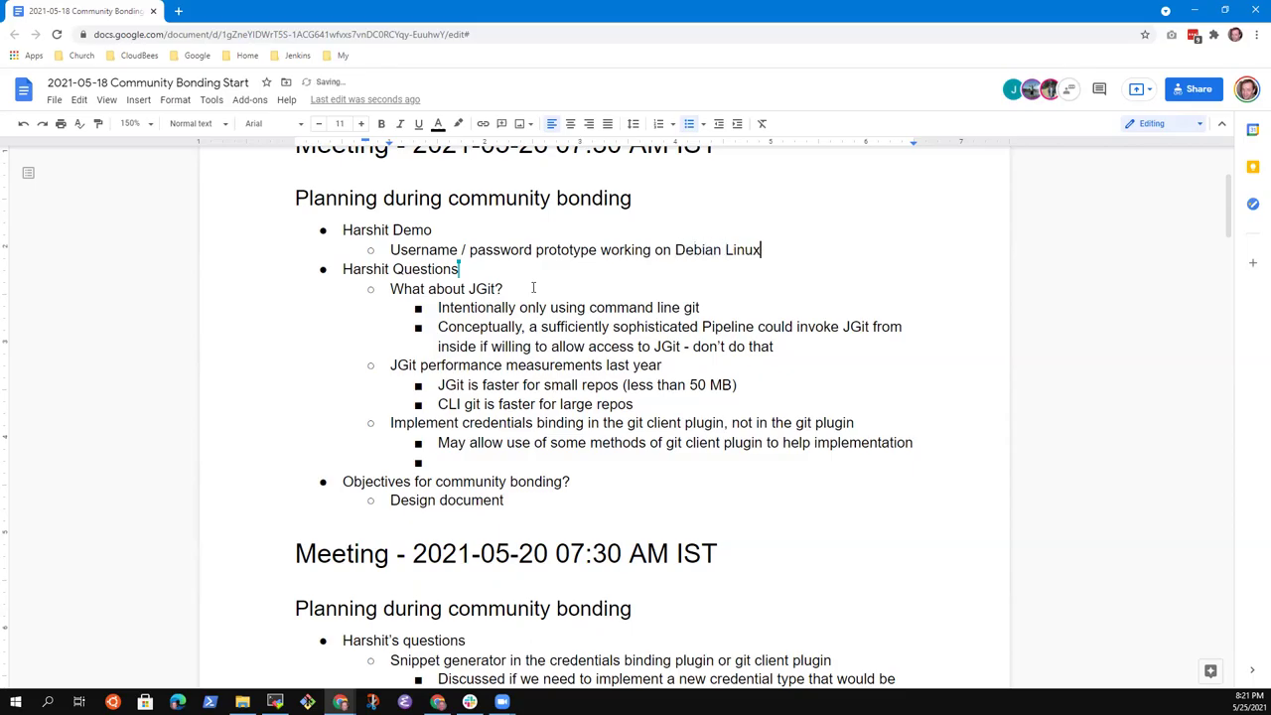
# Below the prototype bullet, add the note "Not yet checked on Windows" indented one level deeper.
pyautogui.press('End')
pyautogui.press('Return')
pyautogui.write('No')
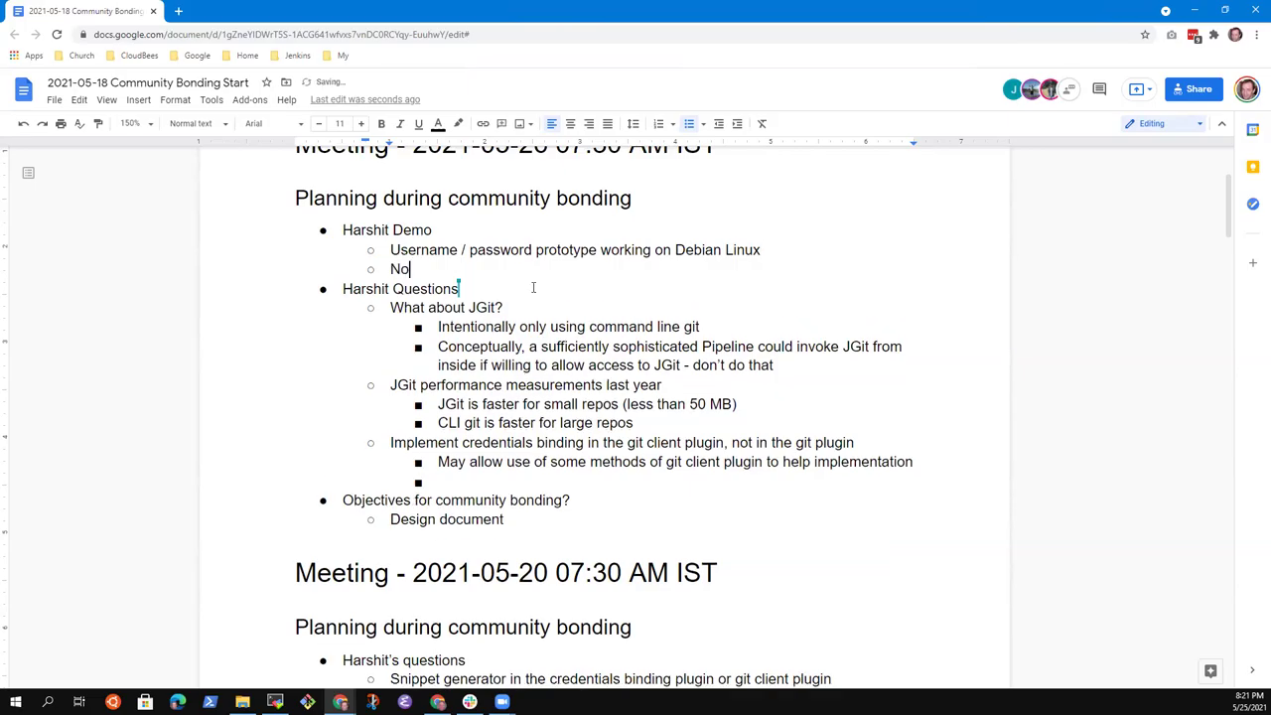
pyautogui.write('t yet checked on Windows')
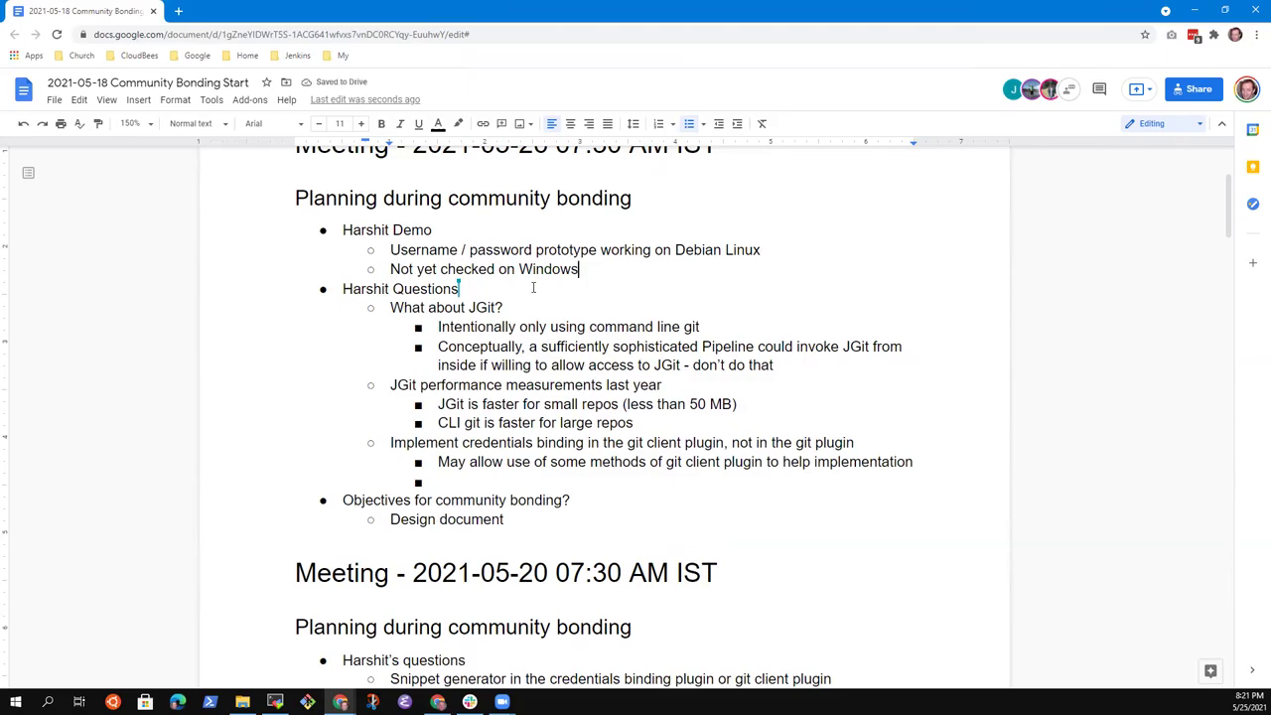
pyautogui.press('Home')
pyautogui.press('Tab')
pyautogui.press('End')
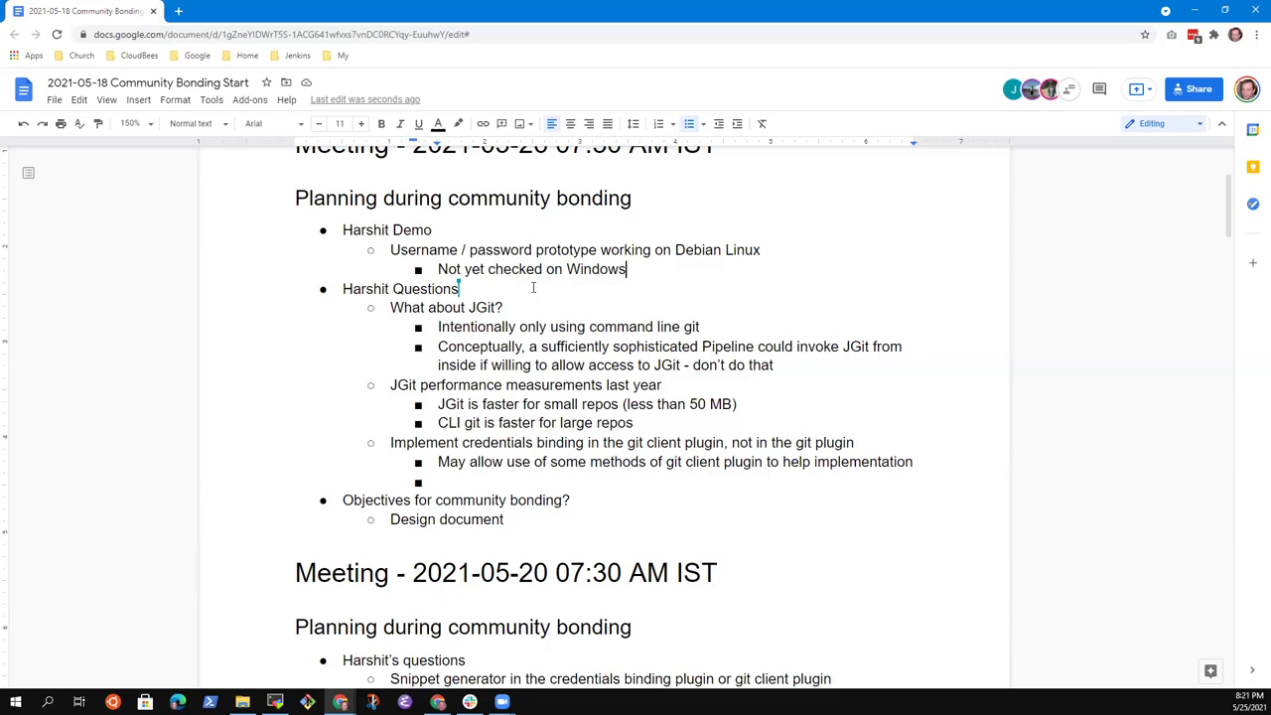
# Add a bullet one level up: "If you're willing to use ci.jenkins.io, has Windows and Linux both available".
pyautogui.press('Return')
pyautogui.hotkey('shift', 'Tab')
pyautogui.write('If ')
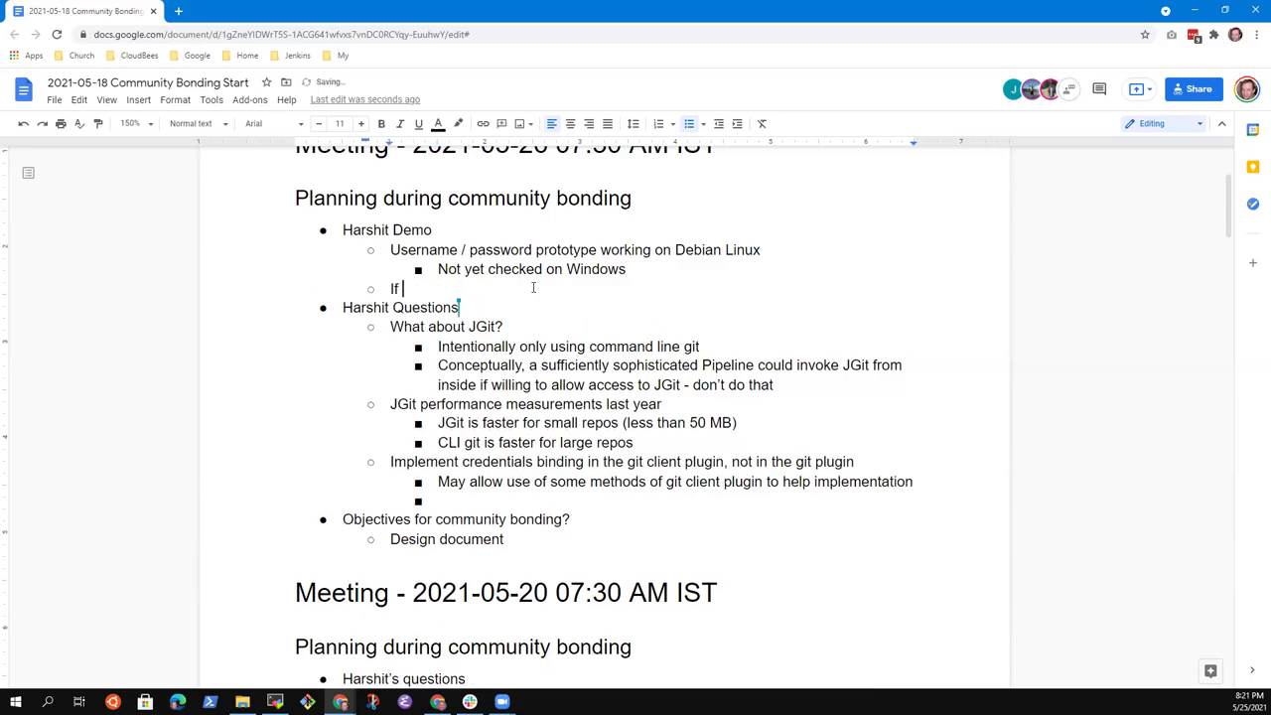
pyautogui.write("you're willing to use ci.jenkinss.i")
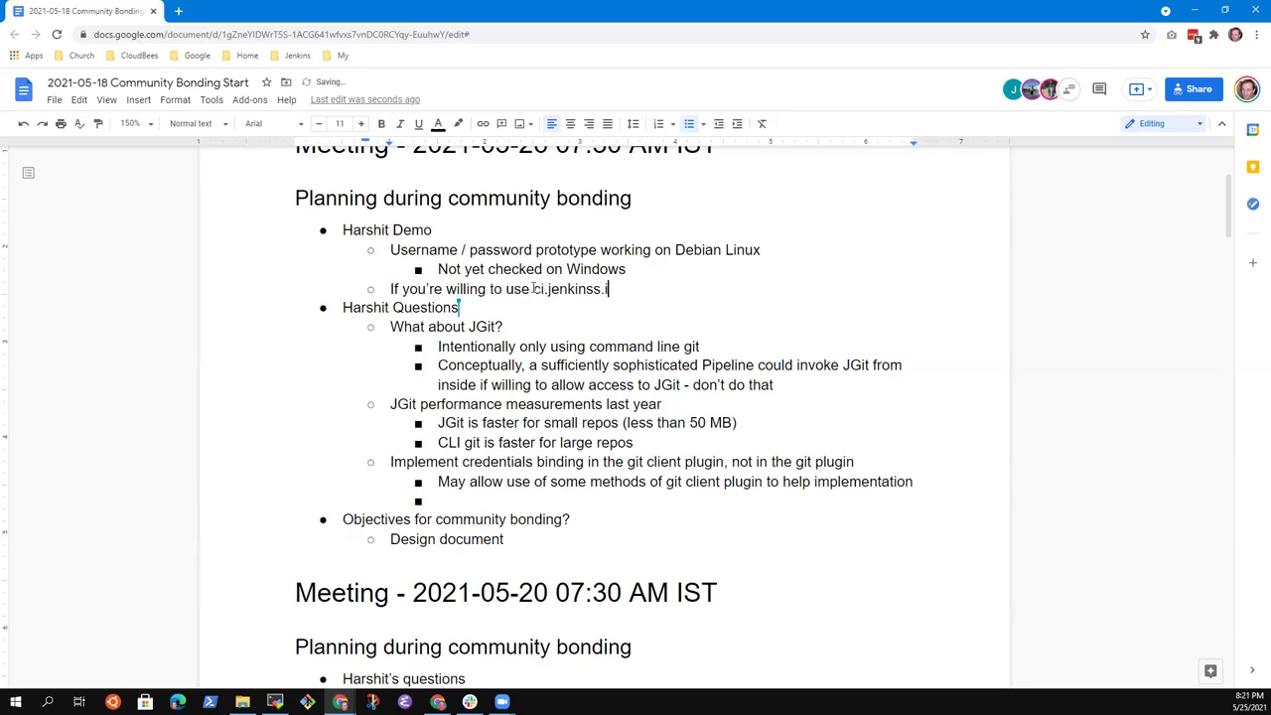
pyautogui.press('BackSpace')
pyautogui.press('BackSpace')
pyautogui.press('BackSpace')
pyautogui.write('.io, has Windows and Linux')
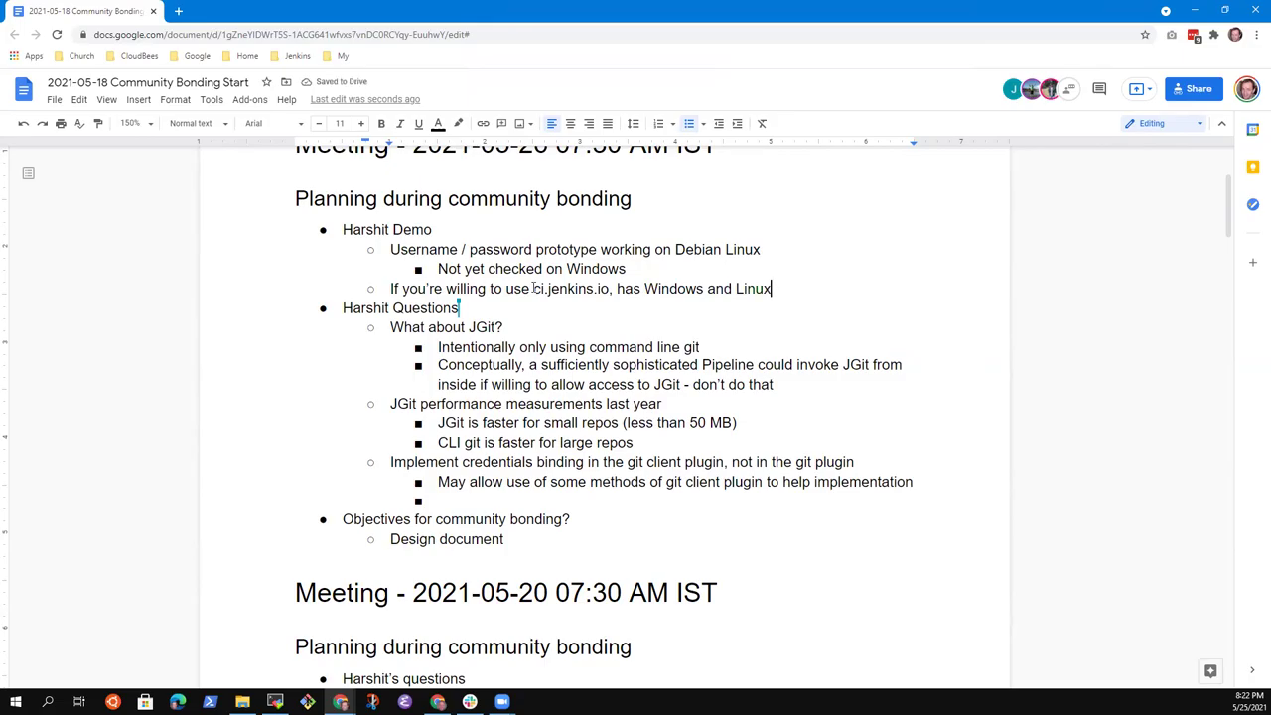
pyautogui.write(' both available')
# Add the bullet "If you want access to a wider range of operating systems and versions" below the ci.jenkins.io bullet.
pyautogui.press('Return')
pyautogui.write('If ')
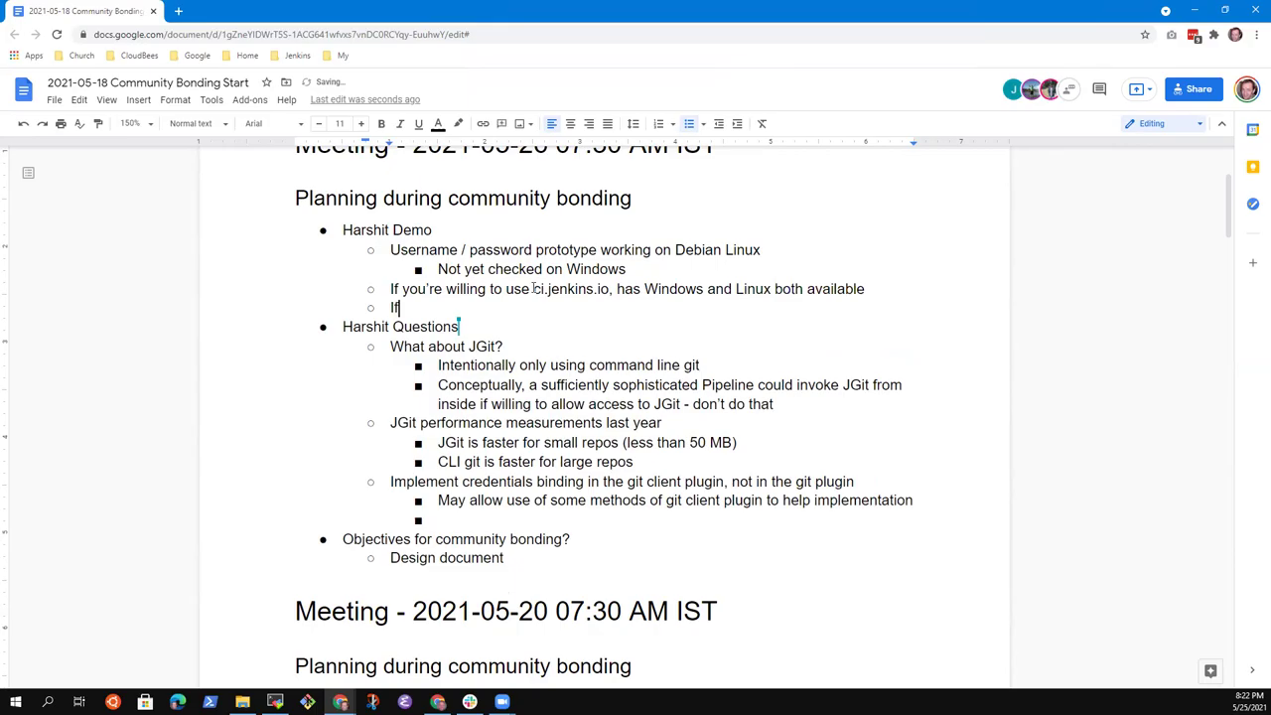
pyautogui.write("you'd")
pyautogui.press('BackSpace')
pyautogui.press('BackSpace')
pyautogui.press('BackSpace')
pyautogui.press('BackSpace')
pyautogui.press('BackSpace')
pyautogui.press('BackSpace')
pyautogui.write('you want access to wa')
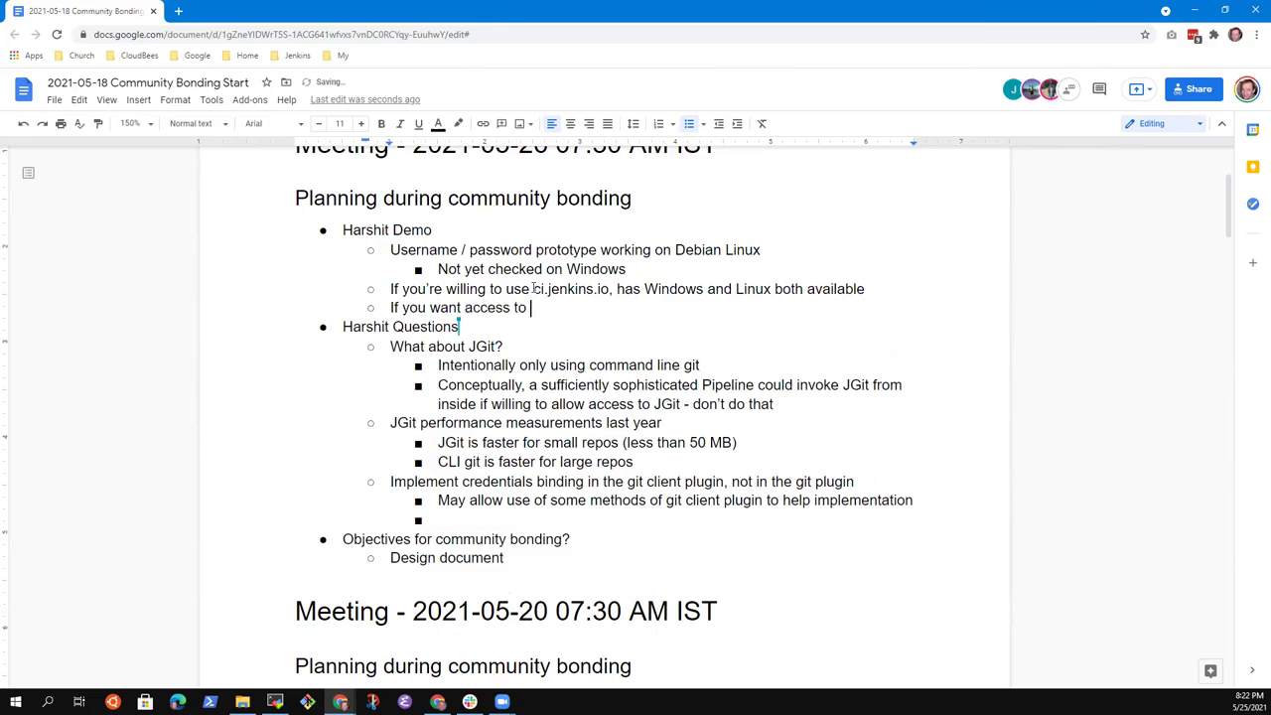
pyautogui.press('BackSpace')
pyautogui.press('BackSpace')
pyautogui.write('a wider range of ')
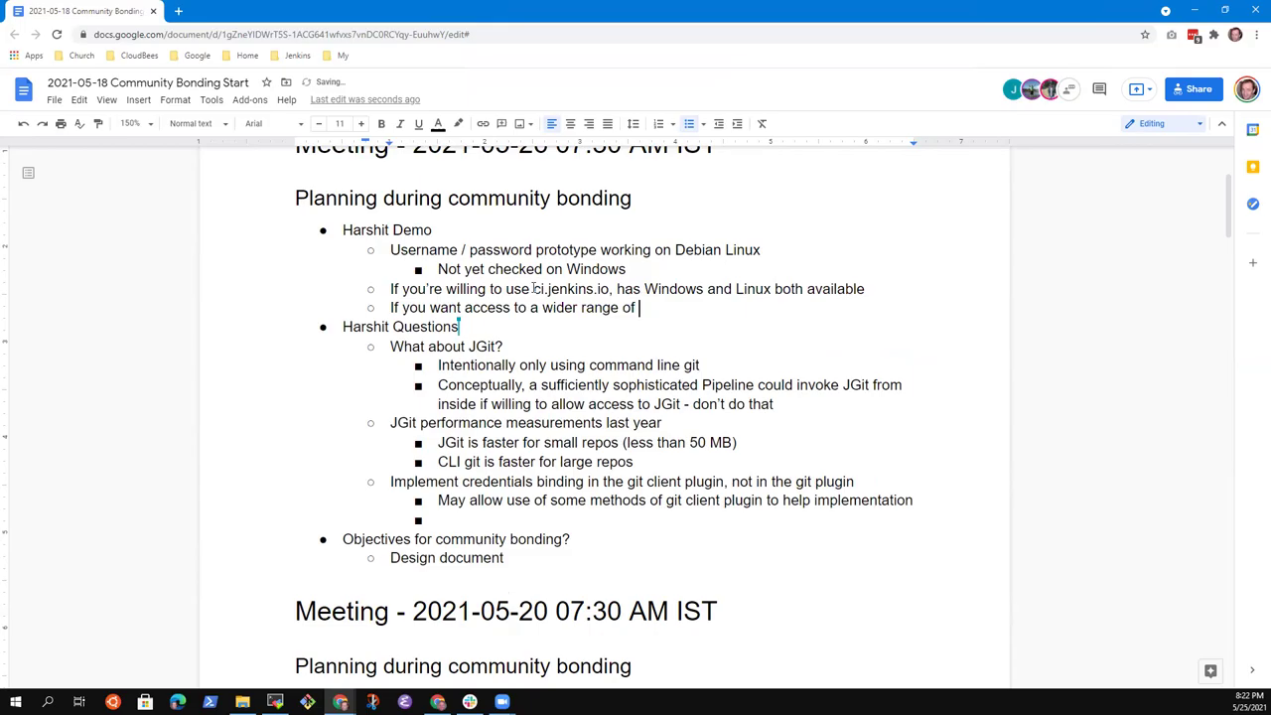
pyautogui.write('oeprat')
pyautogui.hotkey('ctrl', 'BackSpace')
pyautogui.write('operating systems and versions')
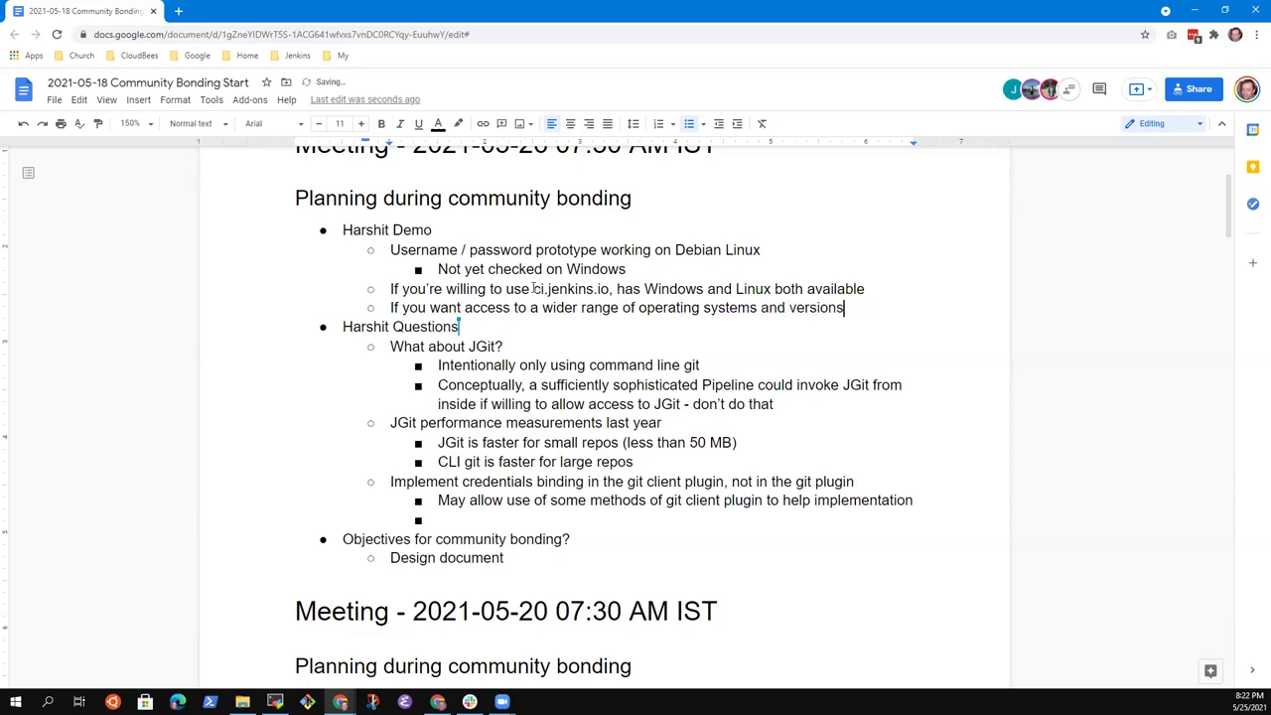
# Under the operating systems bullet, add a sub-bullet with the cluster owner's first name followed by "has a cluster with many different OS'es and versions".
pyautogui.press('Return')
pyautogui.press('Tab')
pyautogui.write('Mark ')
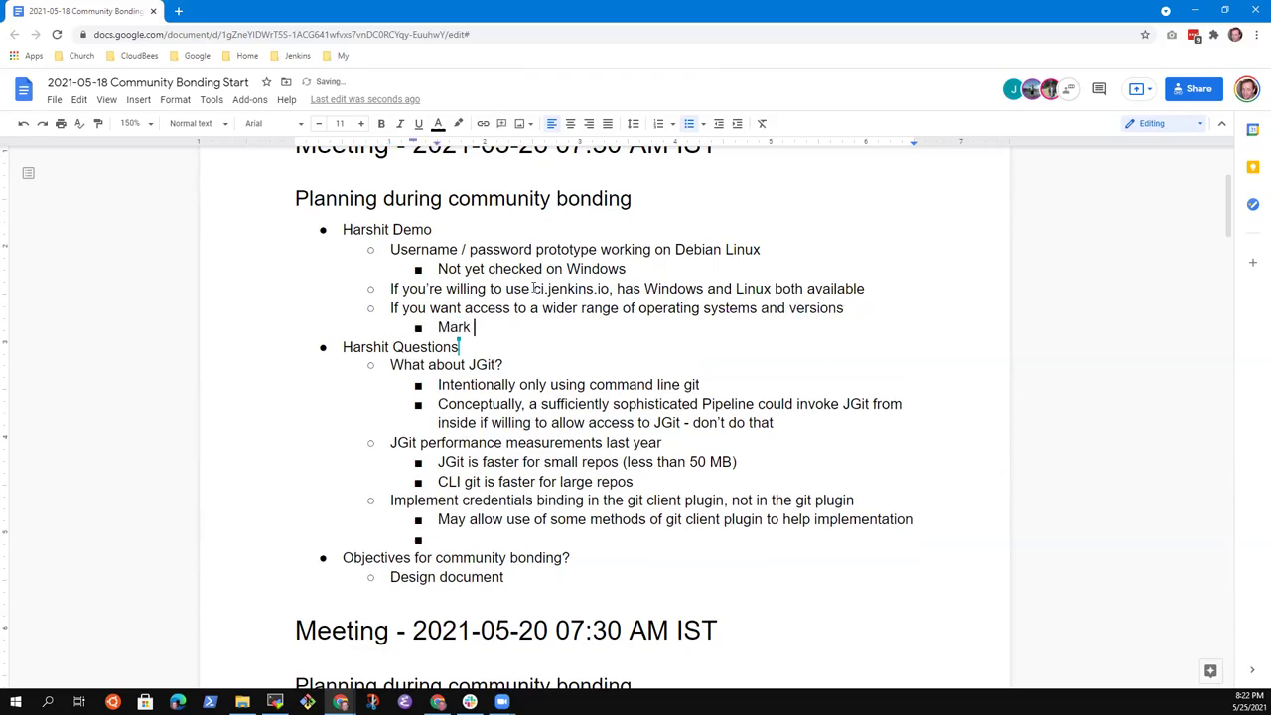
pyautogui.write('has a cluster with many')
pyautogui.write(' different OS')
pyautogui.write("'s")
pyautogui.press('BackSpace')
pyautogui.write('es and versions')
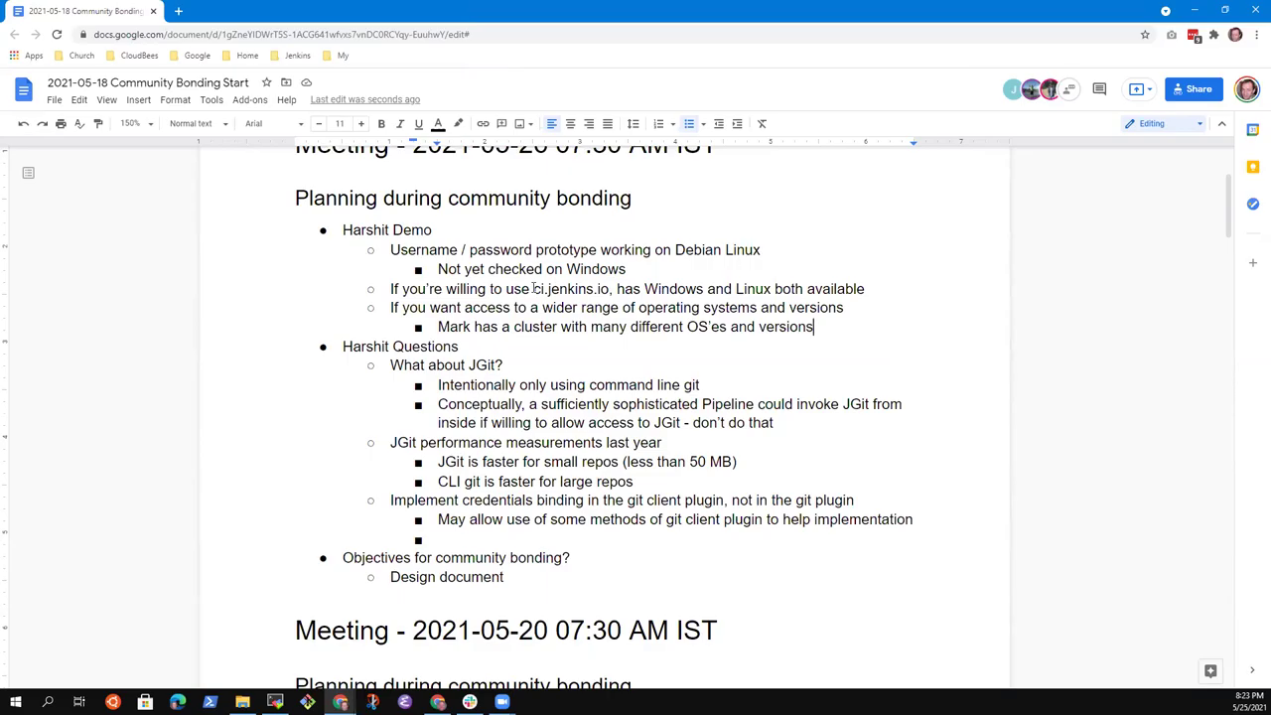
# Add the sub-bullet "Has Windows and Ubuntu available" directly below "Not yet checked on Windows".
pyautogui.press('Up')
pyautogui.press('Up')
pyautogui.press('Home')
pyautogui.hotkey('shift', 'End')
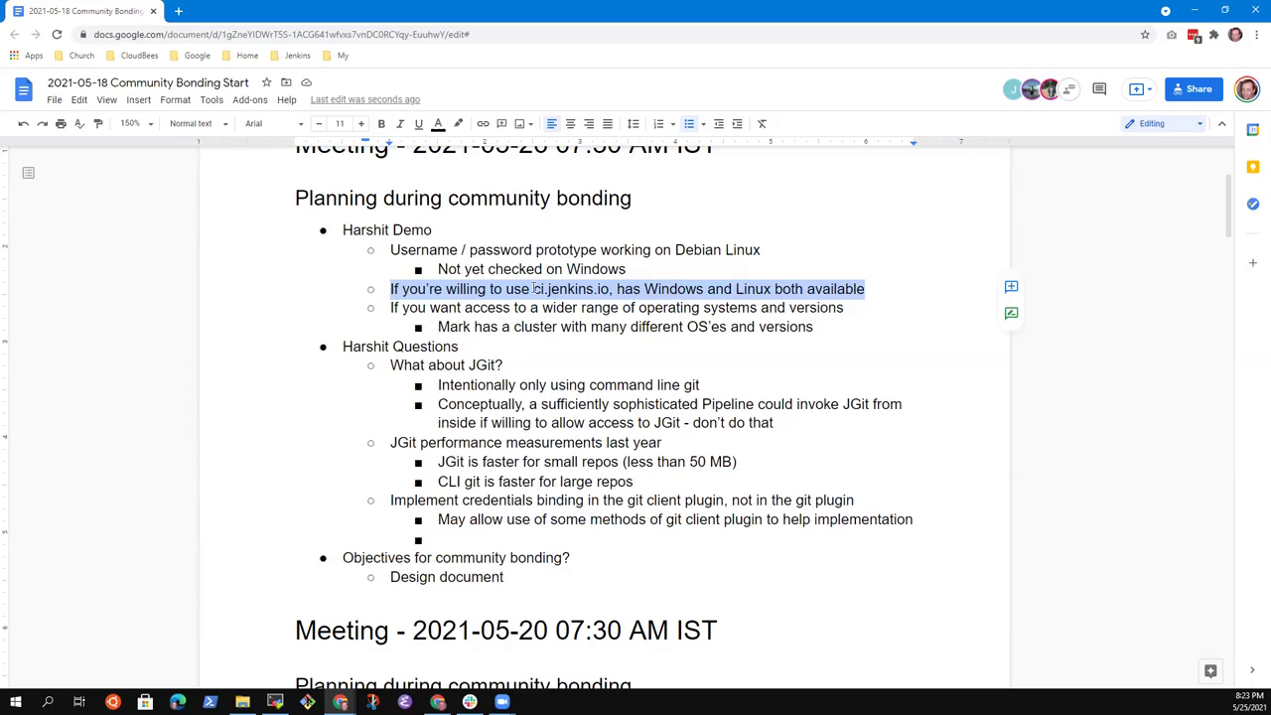
pyautogui.press('Up')
pyautogui.hotkey('shift', 'End')
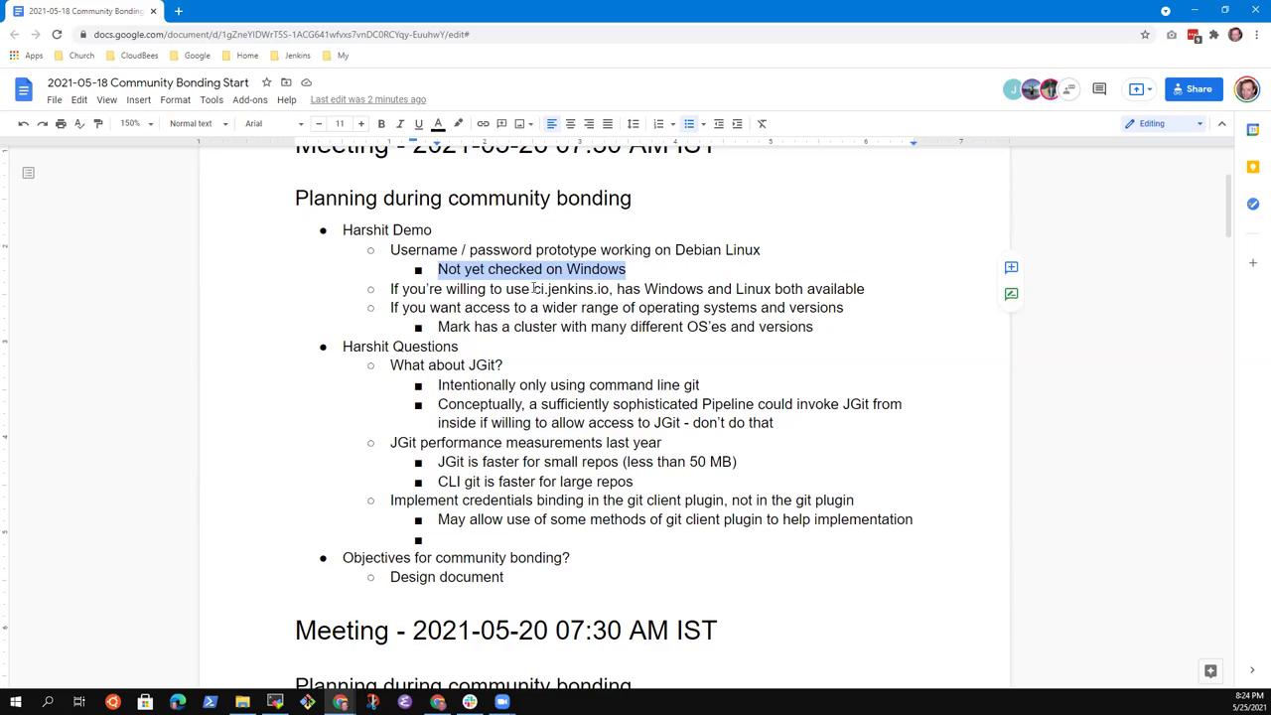
pyautogui.press('End')
pyautogui.press('Return')
pyautogui.write('Has Windows and Ubun')
pyautogui.press('BackSpace')
pyautogui.write('untu availabel')
pyautogui.press('BackSpace')
pyautogui.press('BackSpace')
pyautogui.write('le')
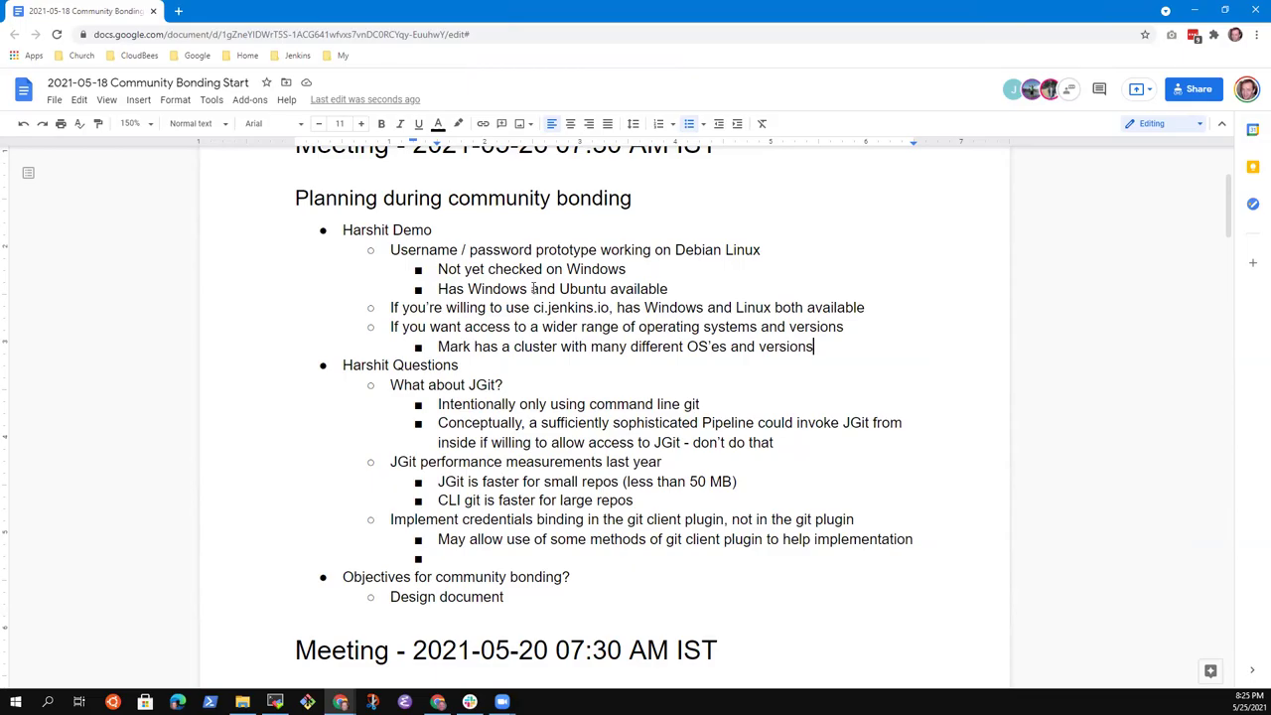
# Under the cluster sub-bullet, add a nested bullet listing the architectures "AMD64, ARM32, ARM64, ppc64le, s390x".
pyautogui.press('Return')
pyautogui.press('Tab')
pyautogui.write('ARM')
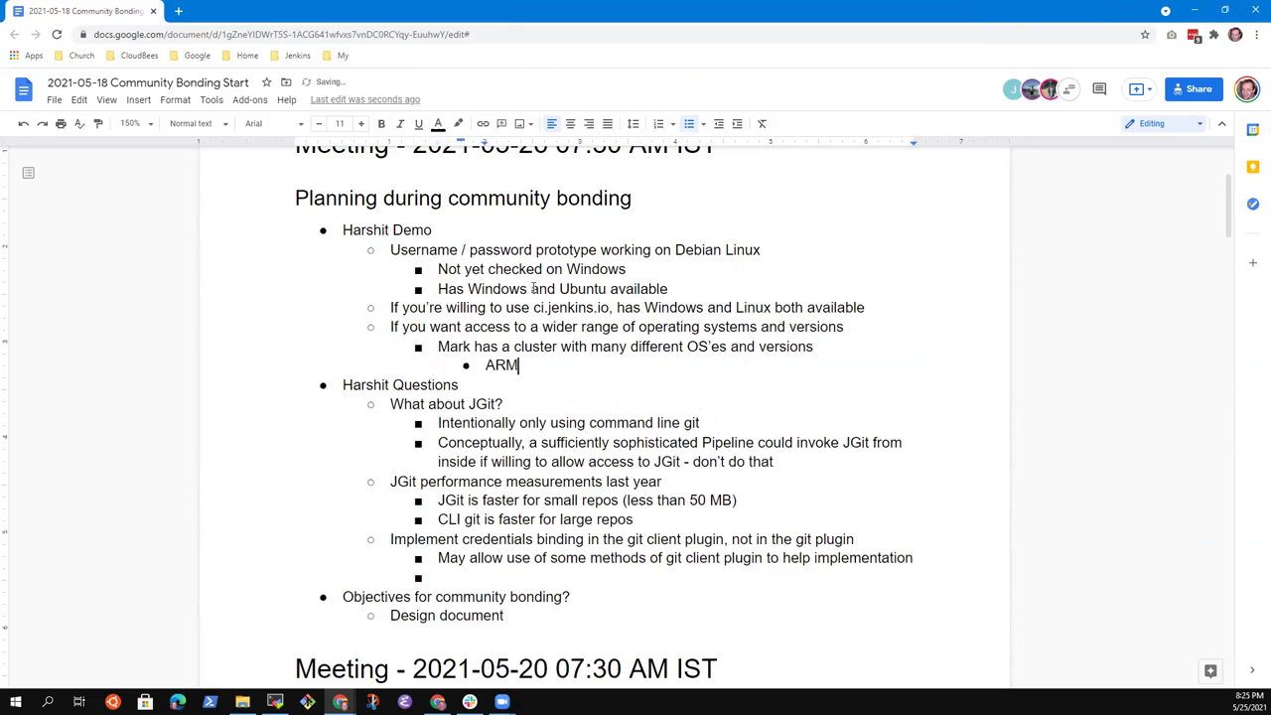
pyautogui.press('BackSpace')
pyautogui.press('BackSpace')
pyautogui.press('BackSpace')
pyautogui.write('AMD64, ARM32, AMR')
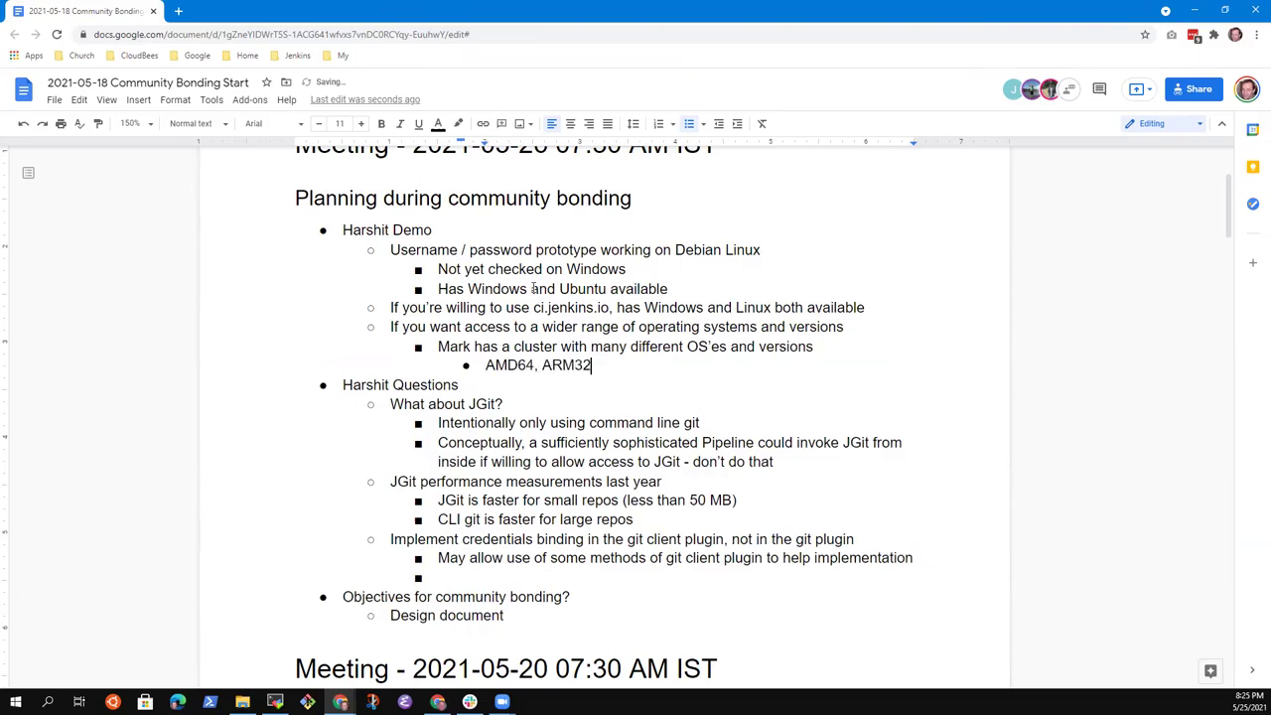
pyautogui.press('BackSpace')
pyautogui.press('BackSpace')
pyautogui.write('RM64, ppc64l')
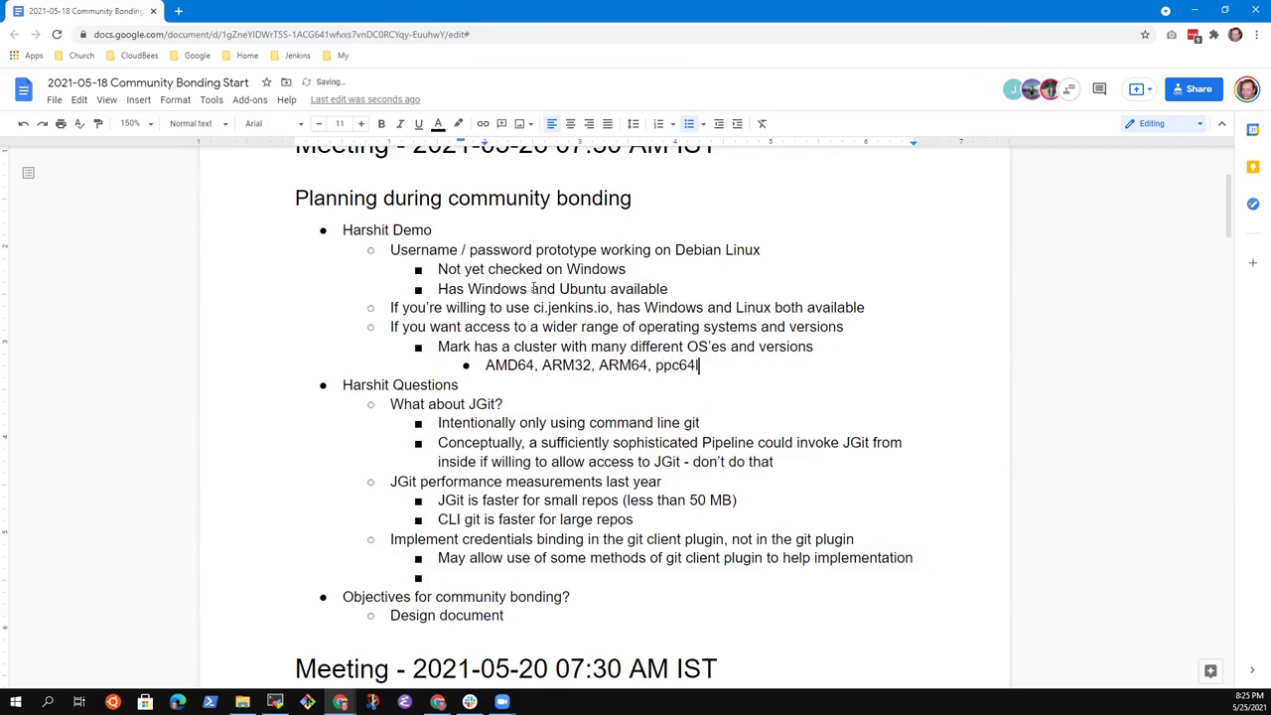
pyautogui.write('e. s390x')
# Below the architectures bullet, add a nested bullet listing "CentOS, Debian, FreeBSD, OpenBSD, Windows, Ubuntu".
pyautogui.press('Return')
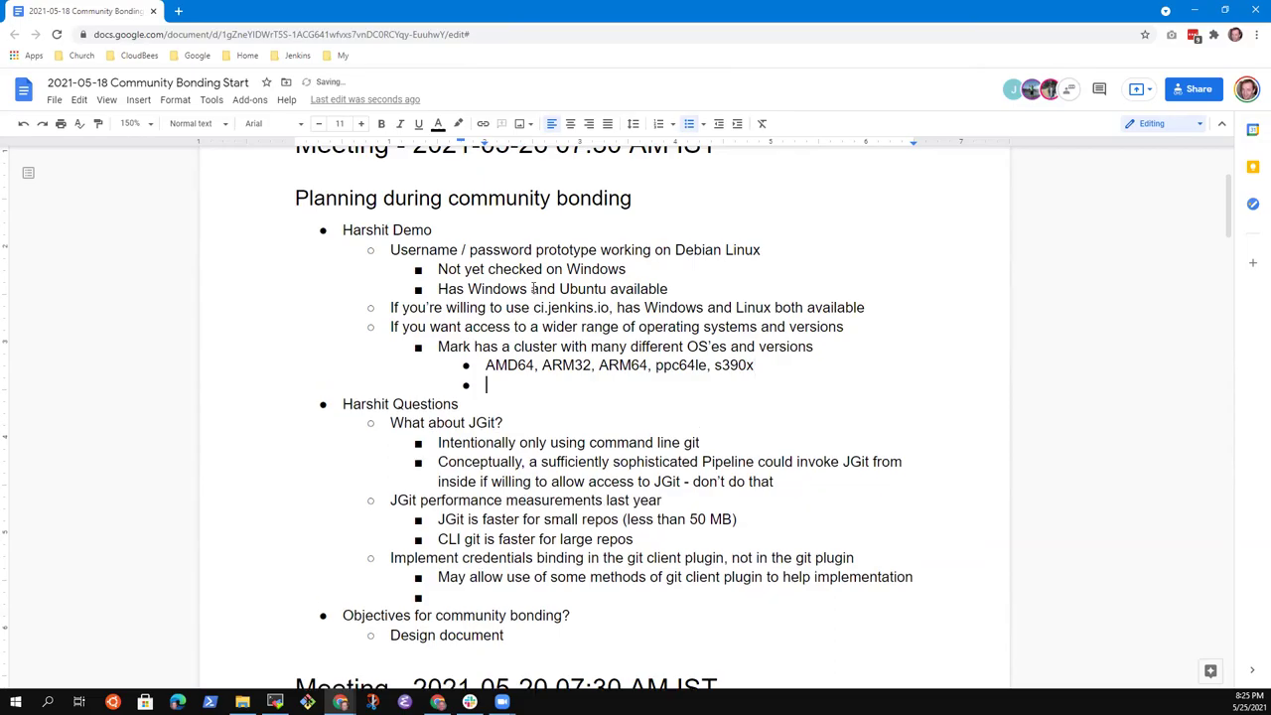
pyautogui.write('CentOS, Debian, Free')
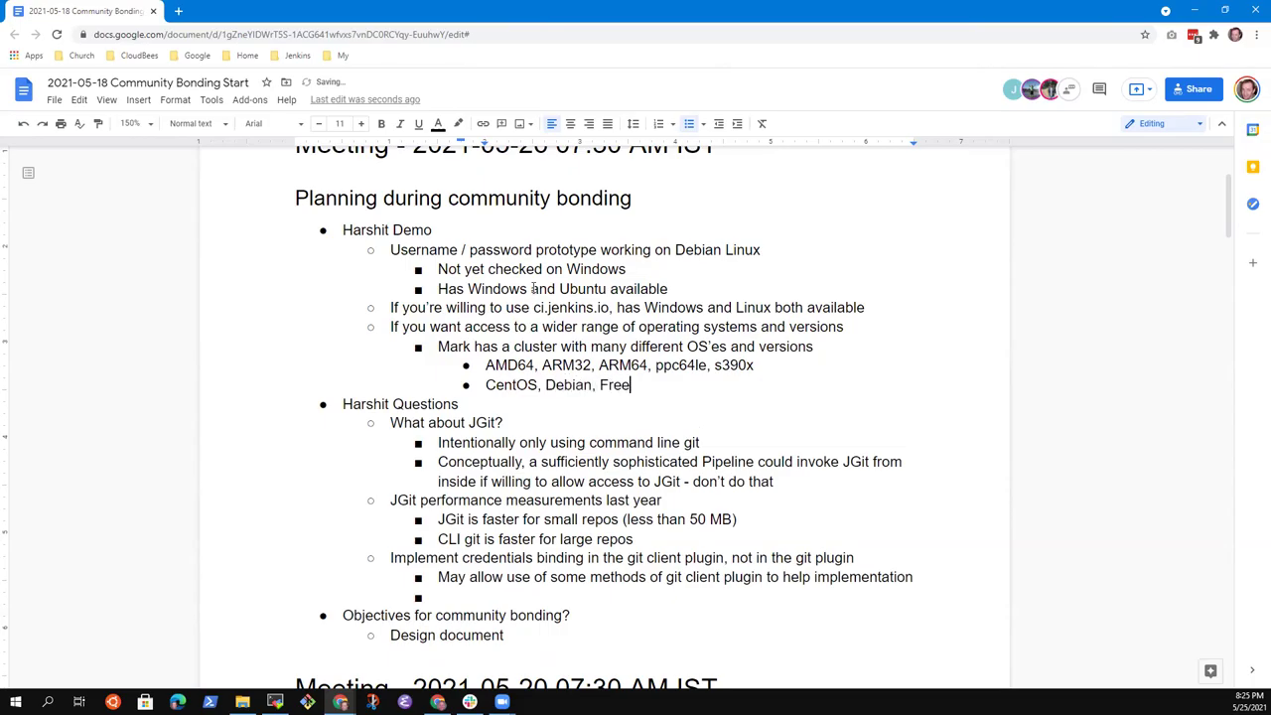
pyautogui.write('BSD, OpenBSD, ')
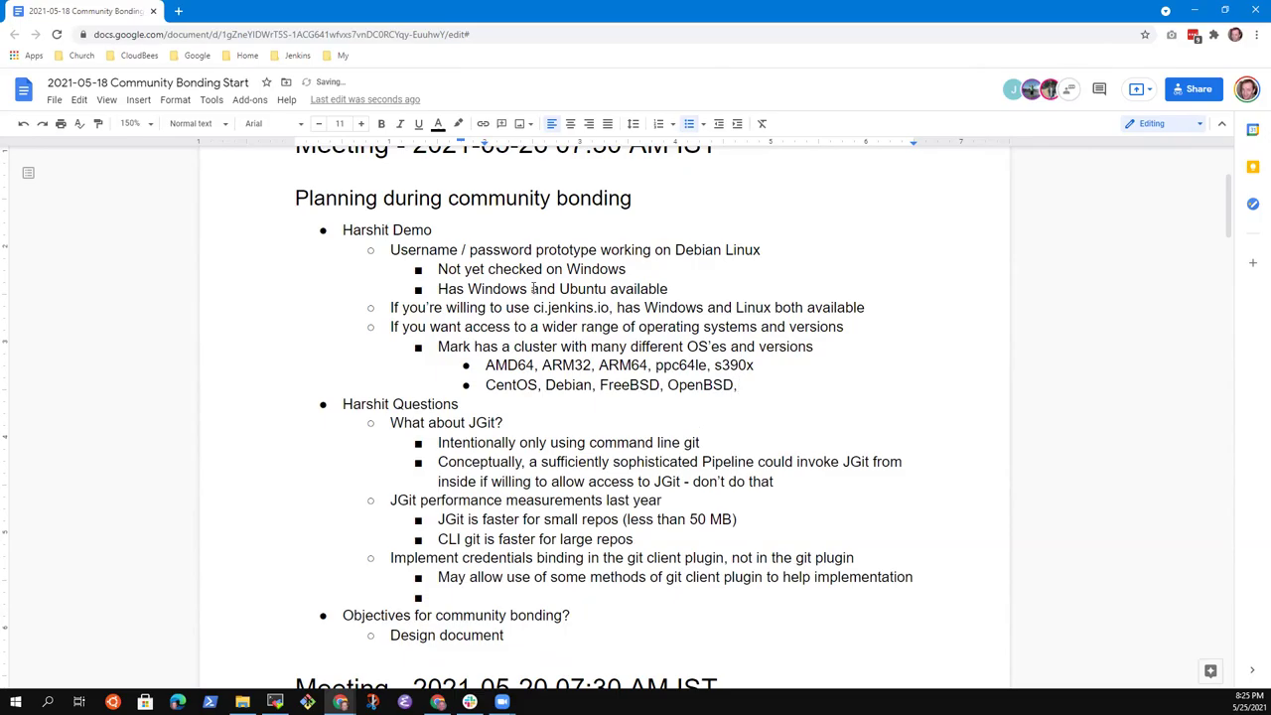
pyautogui.write('Windows, Ubuntu')
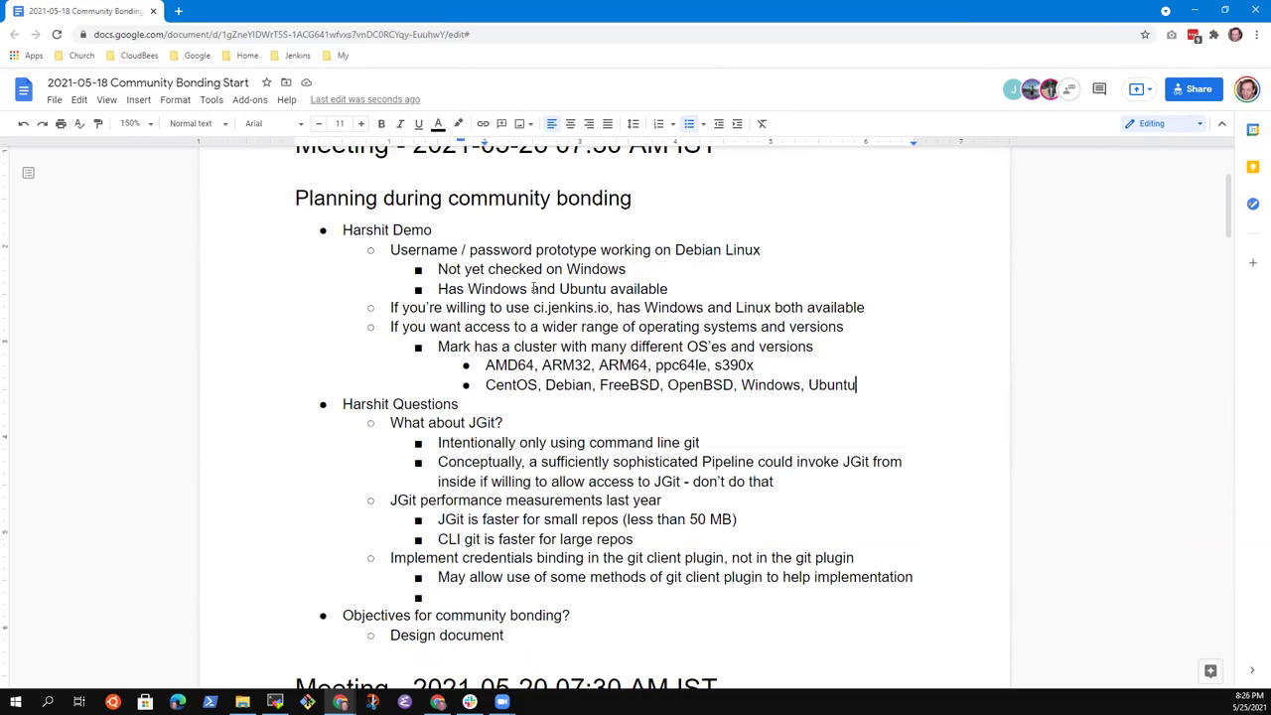
# Review the cluster sub-bullet and its nested lists of architectures and operating systems, highlighting them line by line.
pyautogui.hotkey('ctrl', 'Left')
pyautogui.press('End')
pyautogui.hotkey('ctrl', 'Left')
pyautogui.press('Up')
pyautogui.press('Home')
pyautogui.press('End')
pyautogui.press('Home')
pyautogui.hotkey('shift', 'End')
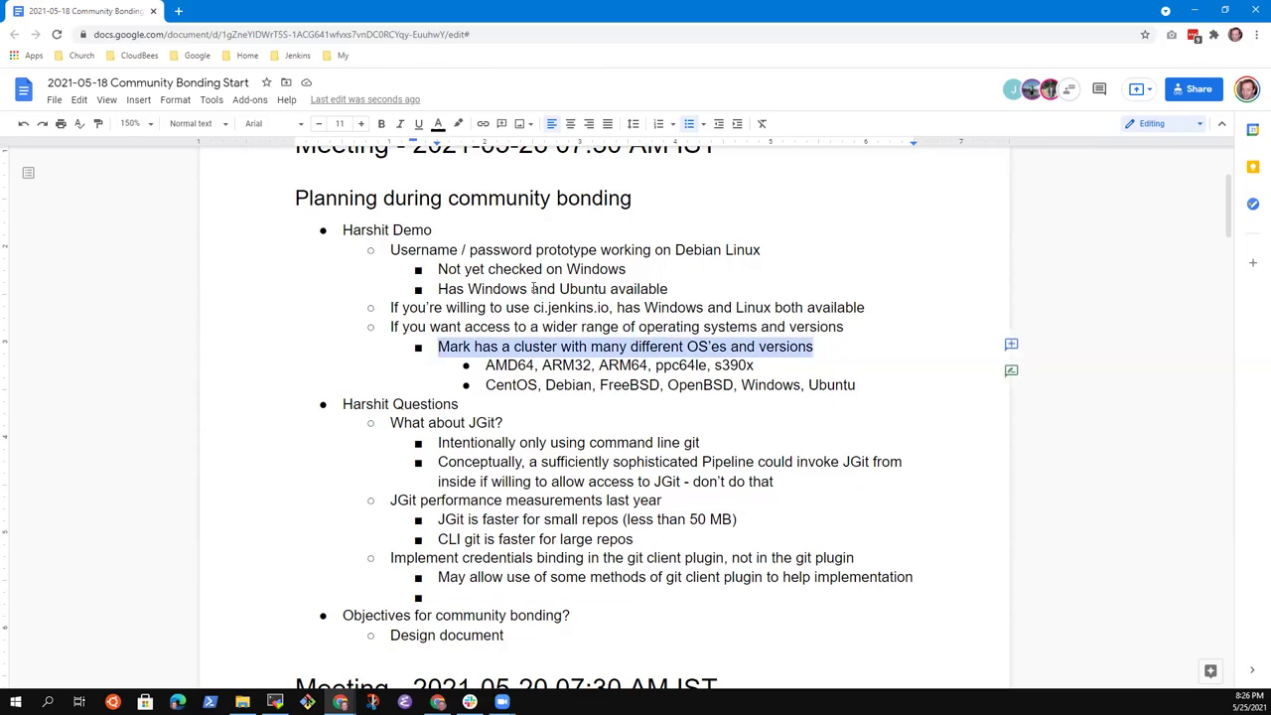
pyautogui.press('Down')
pyautogui.press('Home')
pyautogui.hotkey('shift', 'End')
pyautogui.press('Down')
pyautogui.press('Home')
pyautogui.hotkey('shift', 'End')
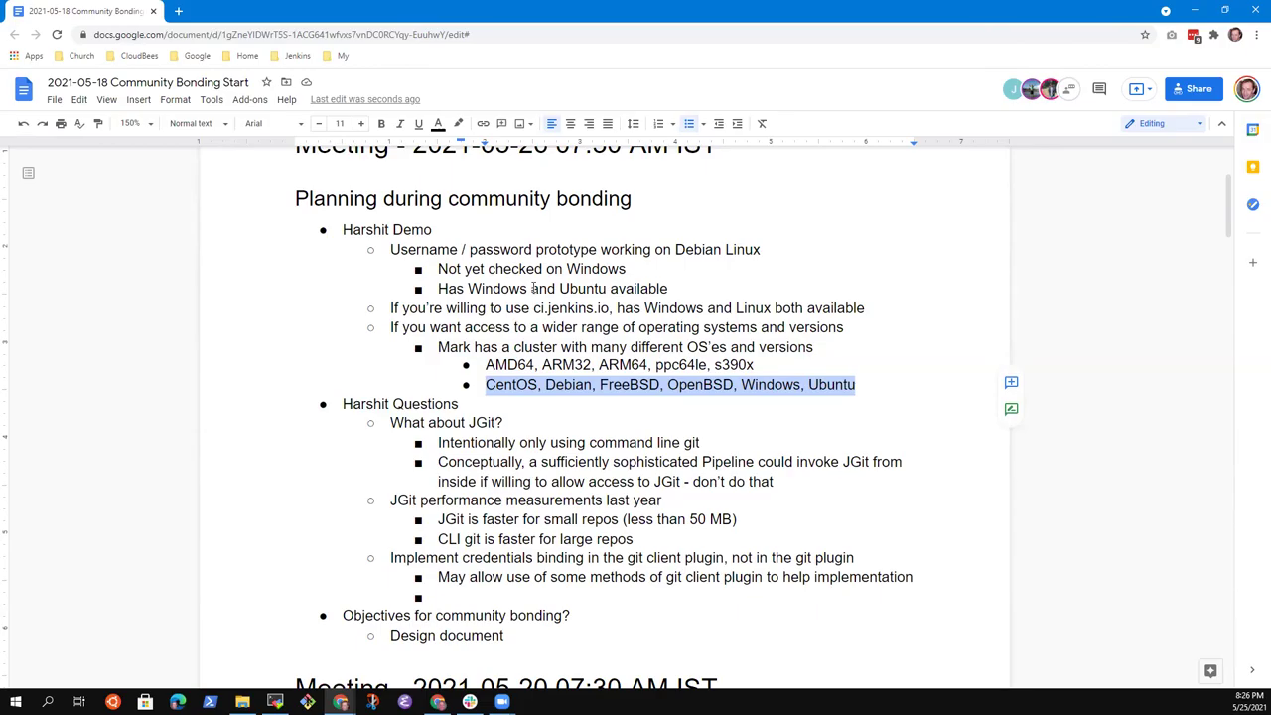
pyautogui.press('Up')
pyautogui.press('Up')
pyautogui.press('Home')
pyautogui.hotkey('shift', 'End')
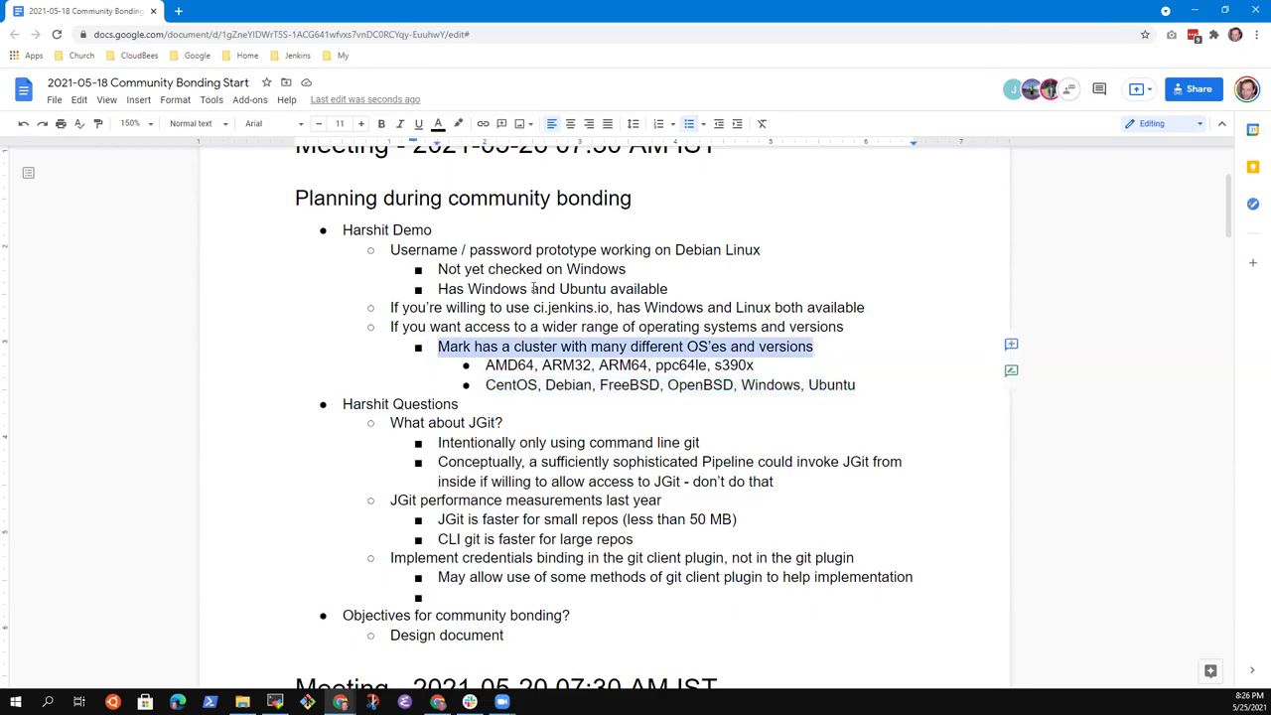
pyautogui.press('Down')
pyautogui.press('Home')
pyautogui.press('End')
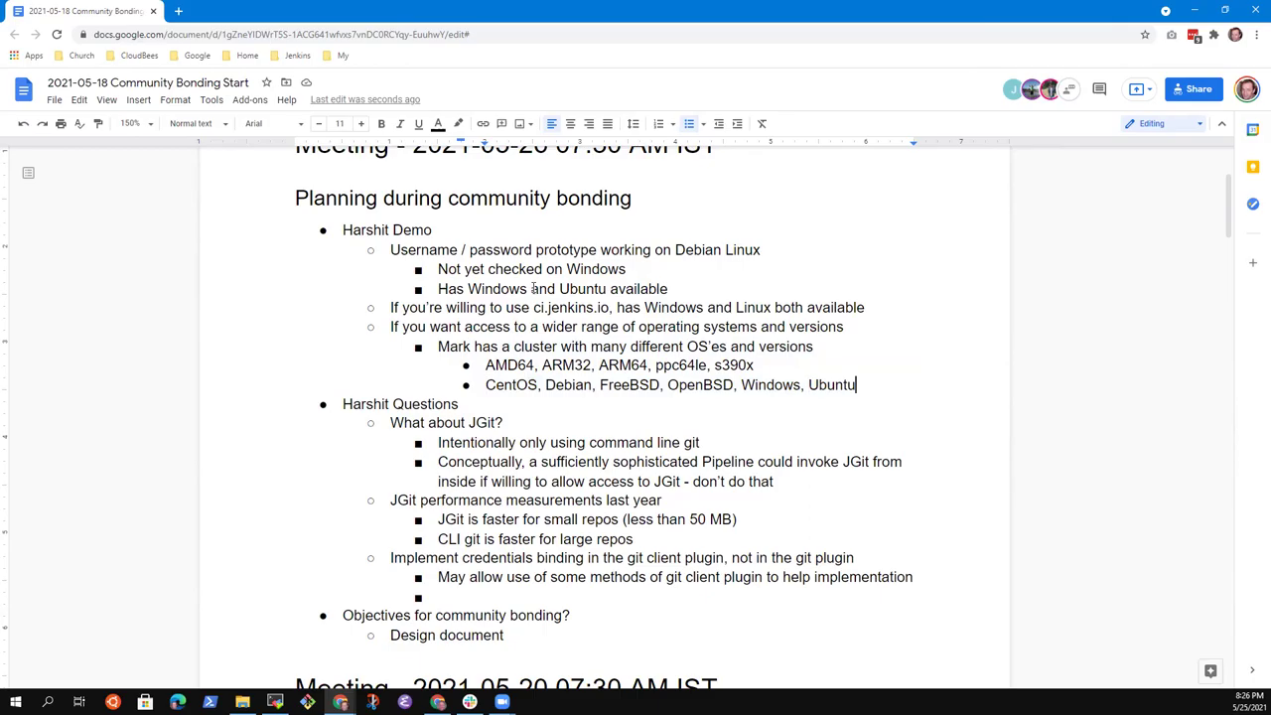
pyautogui.press('Left')
pyautogui.press('Left')
pyautogui.press('Left')
pyautogui.press('Left')
pyautogui.press('Left')
pyautogui.press('Left')
pyautogui.press('Left')
pyautogui.press('Left')
pyautogui.press('Left')
pyautogui.press('Left')
pyautogui.press('Left')
pyautogui.press('Left')
pyautogui.press('Left')
pyautogui.press('Left')
pyautogui.press('Left')
pyautogui.press('End')
# Review the username / password prototype bullet and its Windows sub-bullets, highlighting the prototype and "Not yet checked on Windows" lines.
pyautogui.press('Up')
pyautogui.press('Up')
pyautogui.press('Up')
pyautogui.press('Up')
pyautogui.press('Up')
pyautogui.press('Up')
pyautogui.press('Home')
pyautogui.hotkey('shift', 'End')
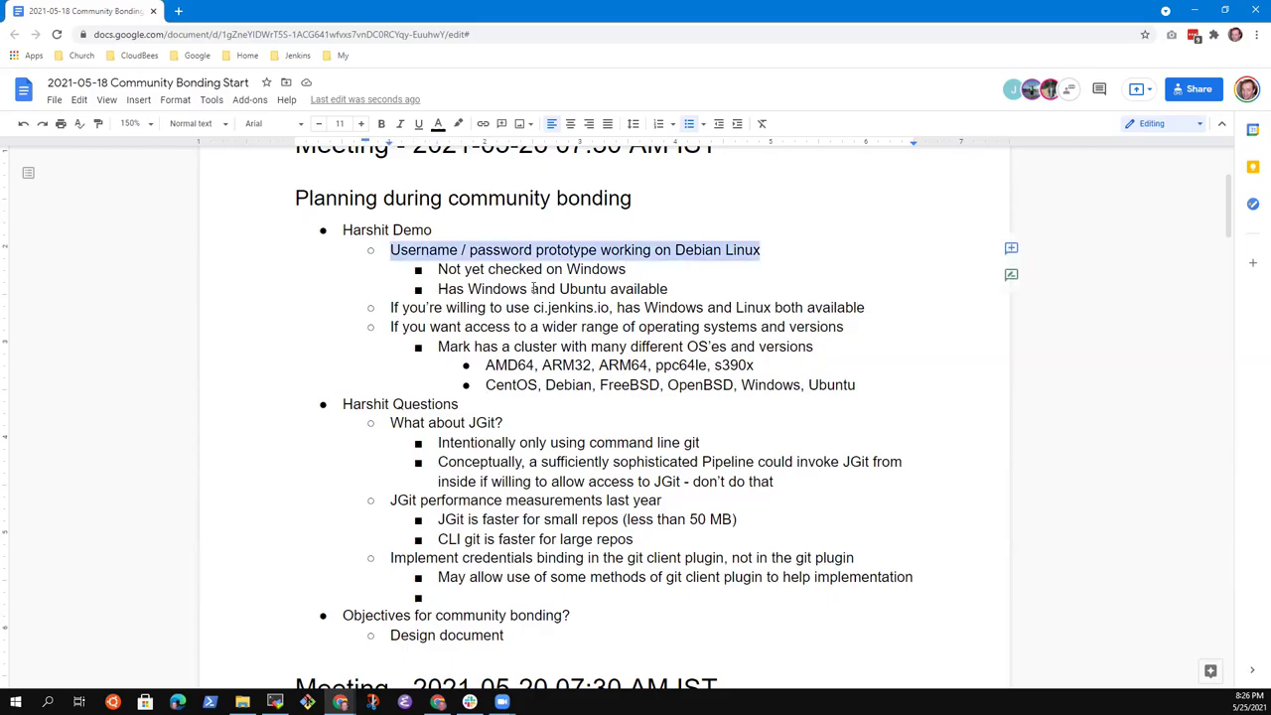
pyautogui.press('Down')
pyautogui.press('Home')
pyautogui.hotkey('shift', 'End')
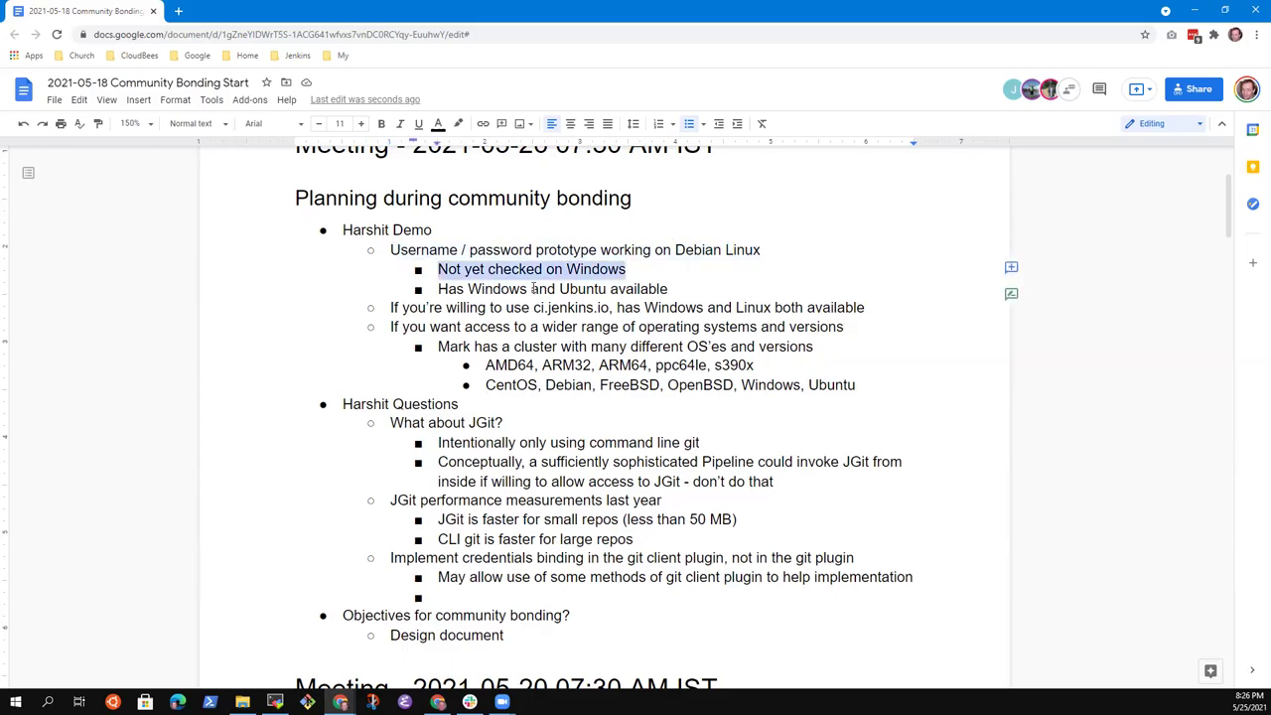
pyautogui.press('Up')
pyautogui.press('Up')
pyautogui.press('Home')
pyautogui.hotkey('shift', 'End')
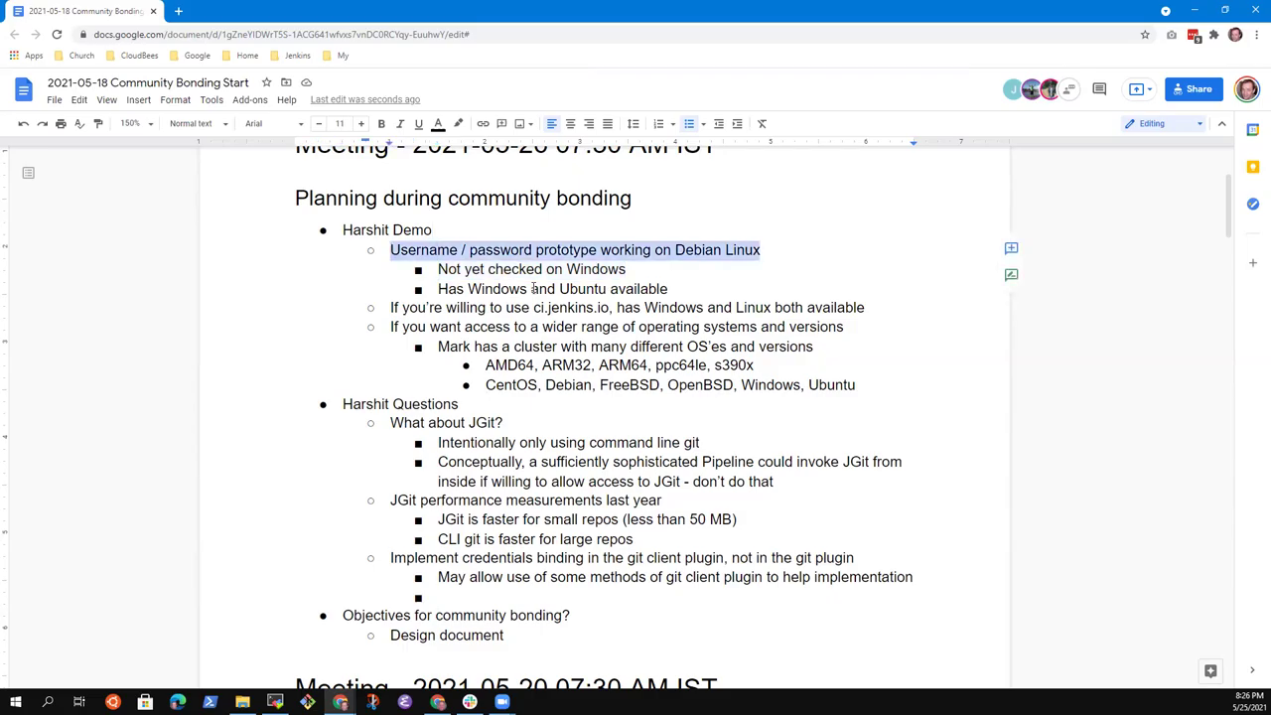
pyautogui.press('Down')
pyautogui.press('Down')
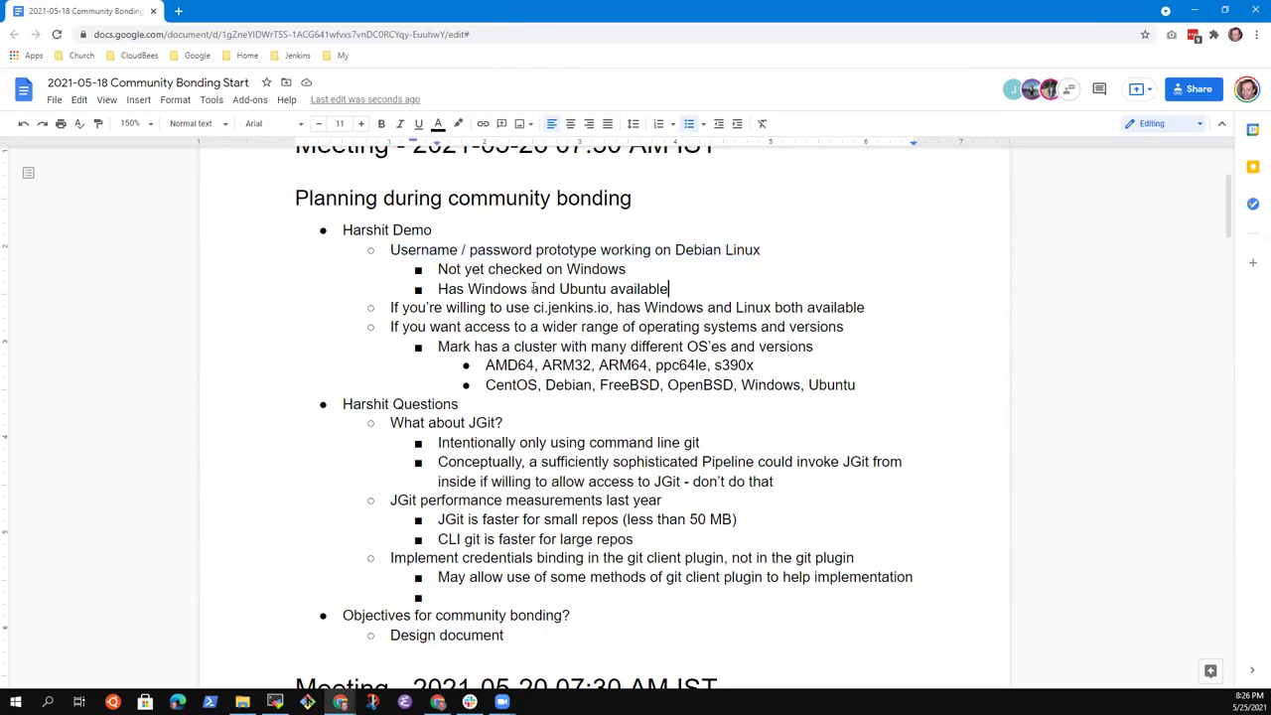
# Under "Design document", add the sub-bullet "One more time through the prototype, then ready to add to design doc".
pyautogui.press('Down')
pyautogui.press('Down')
pyautogui.press('Down')
pyautogui.press('End')
pyautogui.press('Return')
pyautogui.press('Tab')
pyautogui.write('Ready to desd')
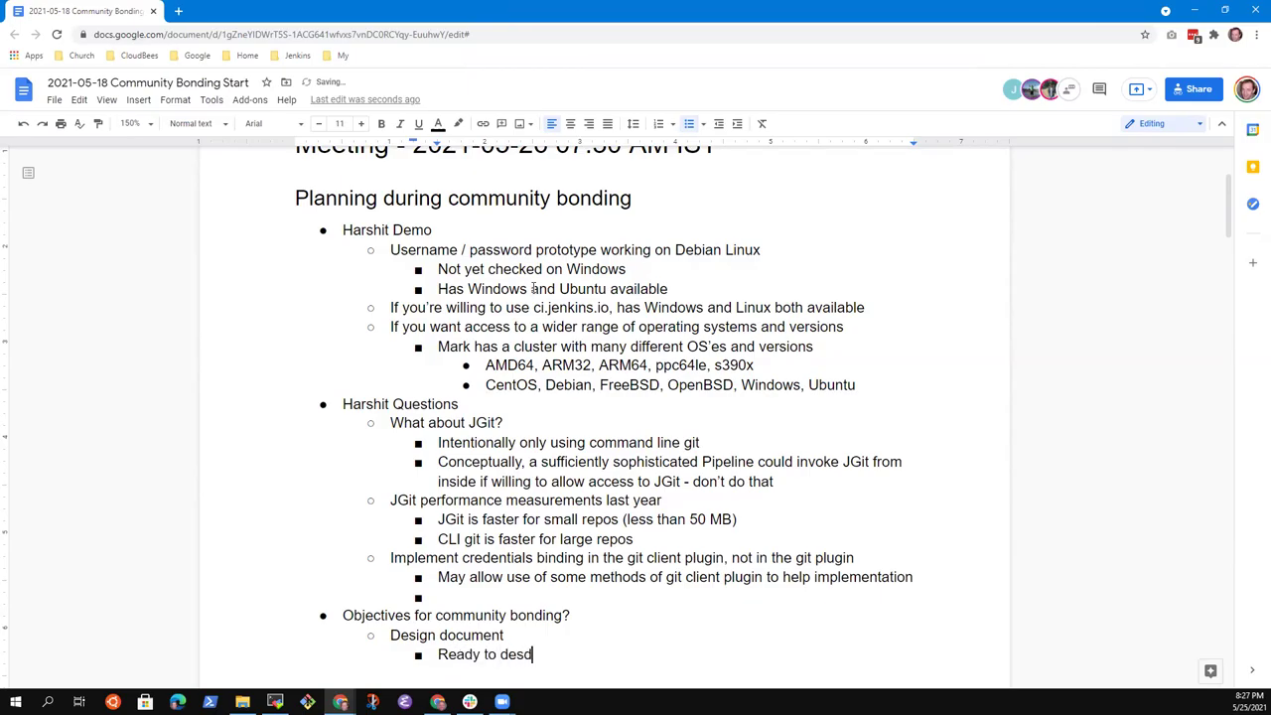
pyautogui.press('BackSpace')
pyautogui.write('cribe')
pyautogui.hotkey('shift', 'Home')
pyautogui.write('One more time through t')
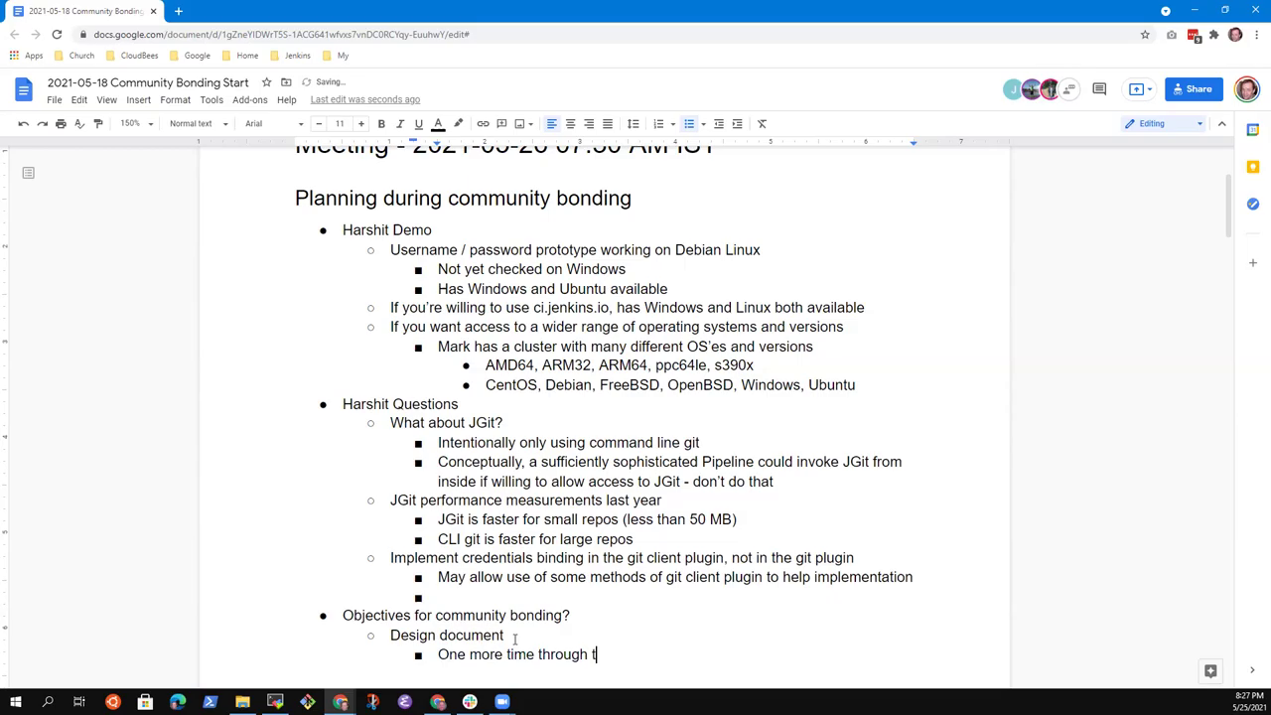
pyautogui.write('he prototype, then ready to add to design doc')
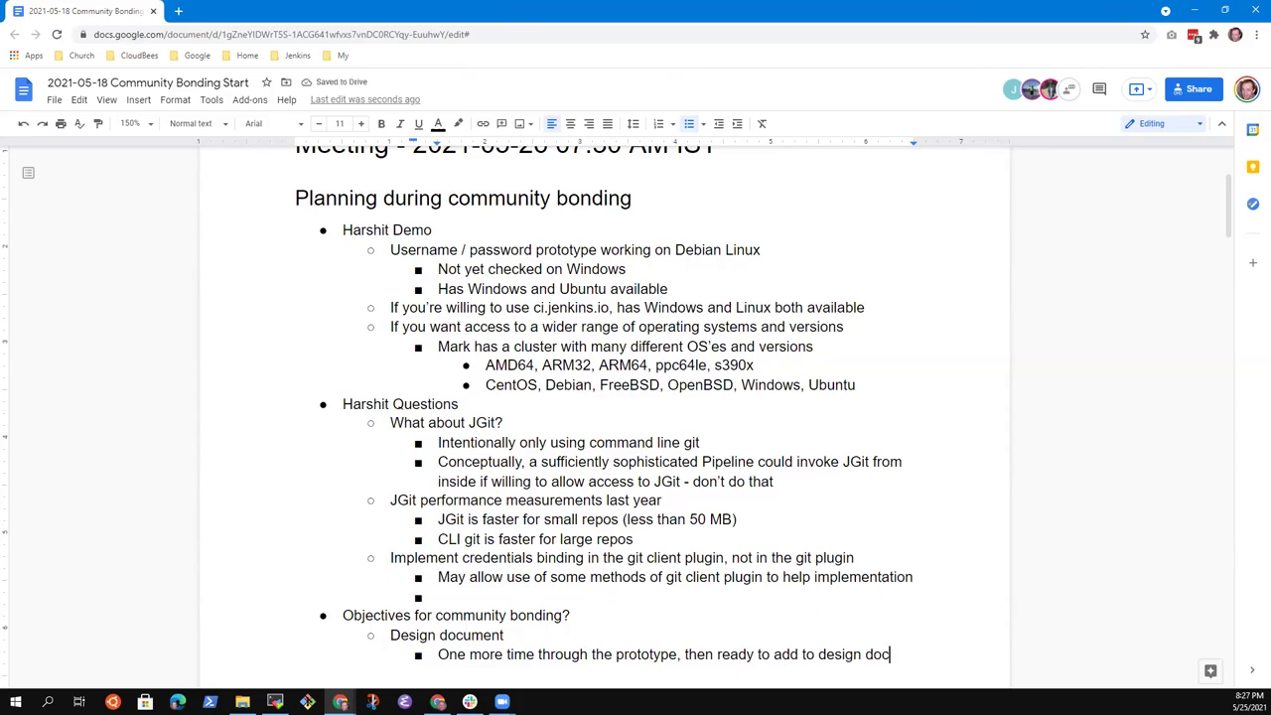
# Review the previous meeting's notes through to the emailed notes, highlighting the sentence about Credentials Binding in a Freestyle job.
pyautogui.scroll(-6, 507, 547)
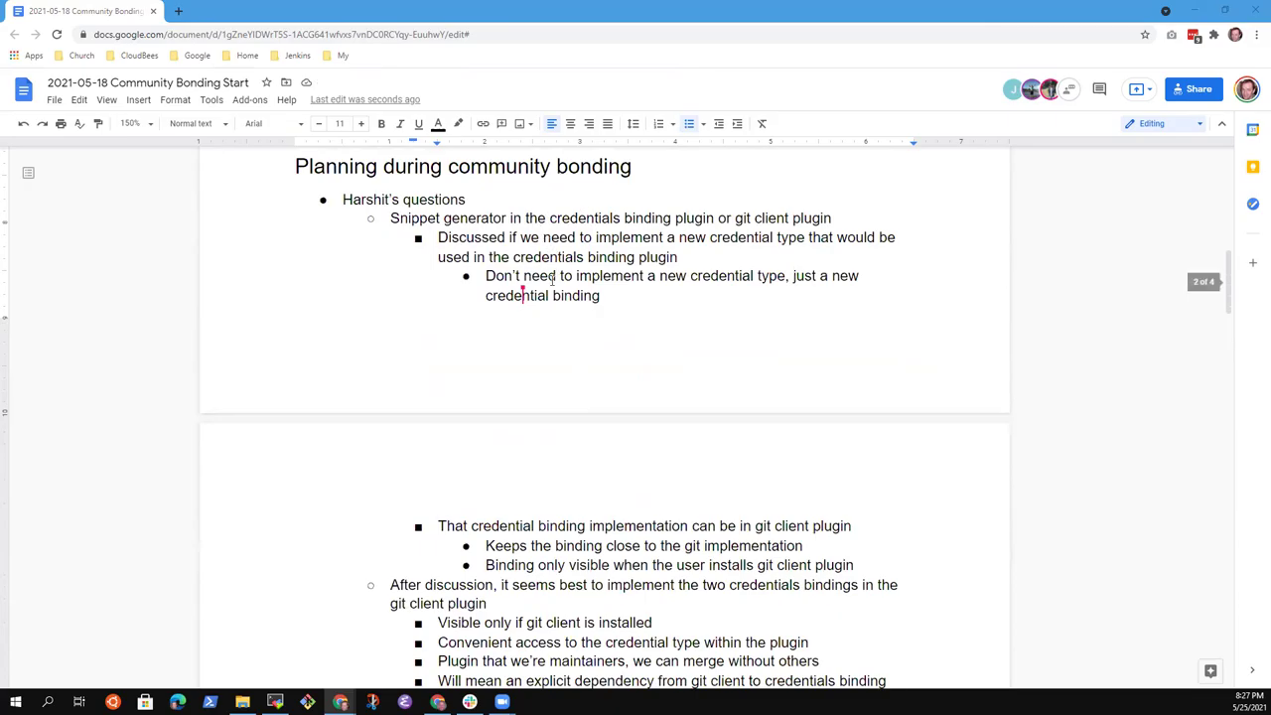
pyautogui.scroll(-2, 549, 293)
pyautogui.scroll(-1, 555, 301)
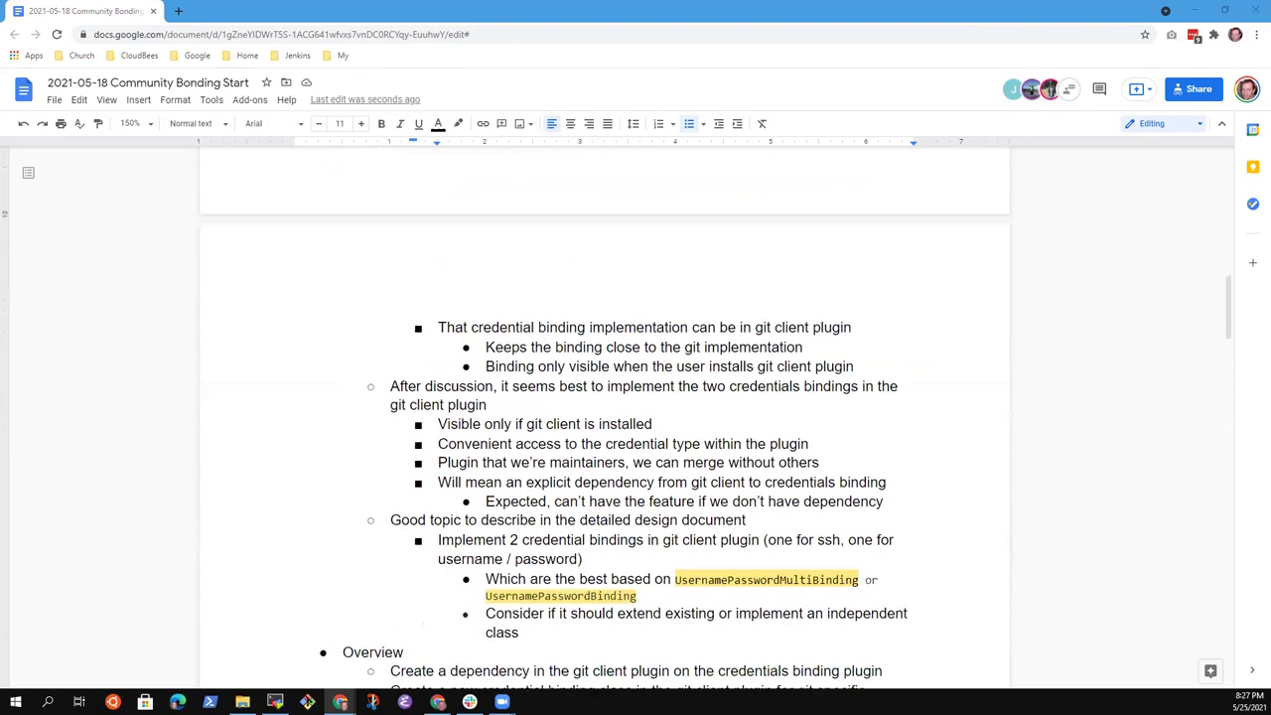
pyautogui.scroll(-1, 629, 332)
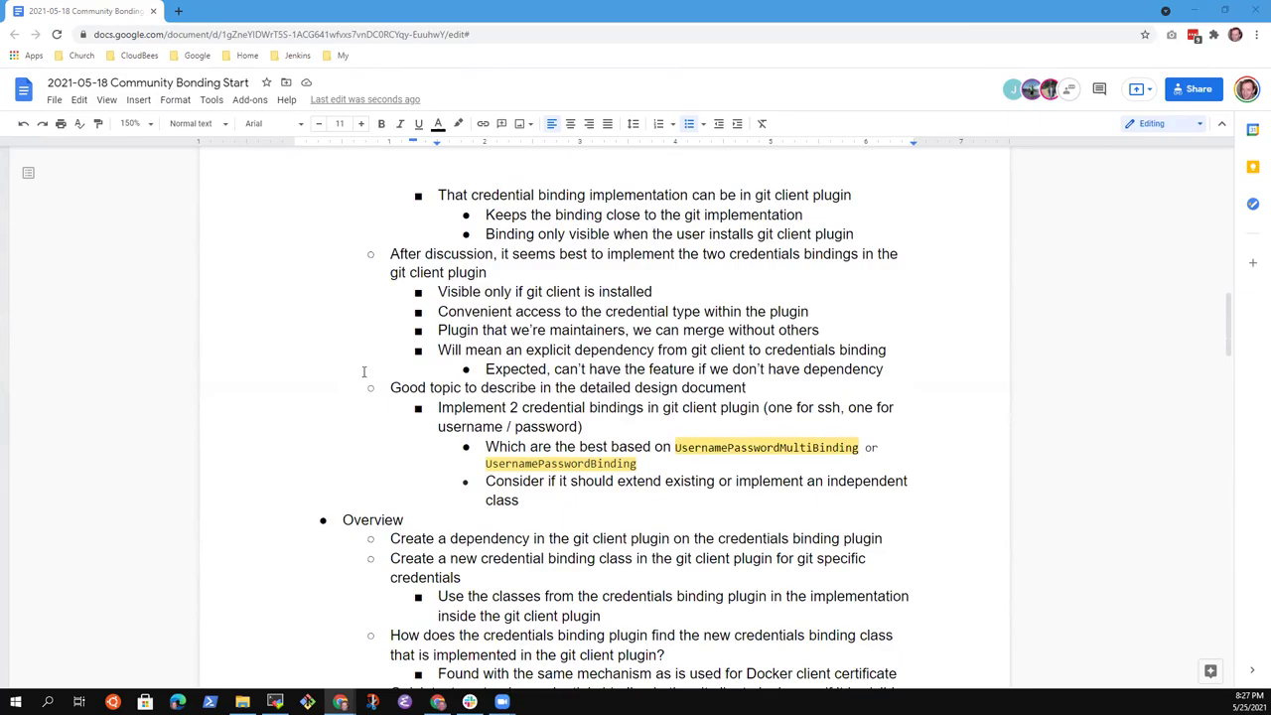
pyautogui.scroll(-1, 411, 368)
pyautogui.scroll(-1, 474, 334)
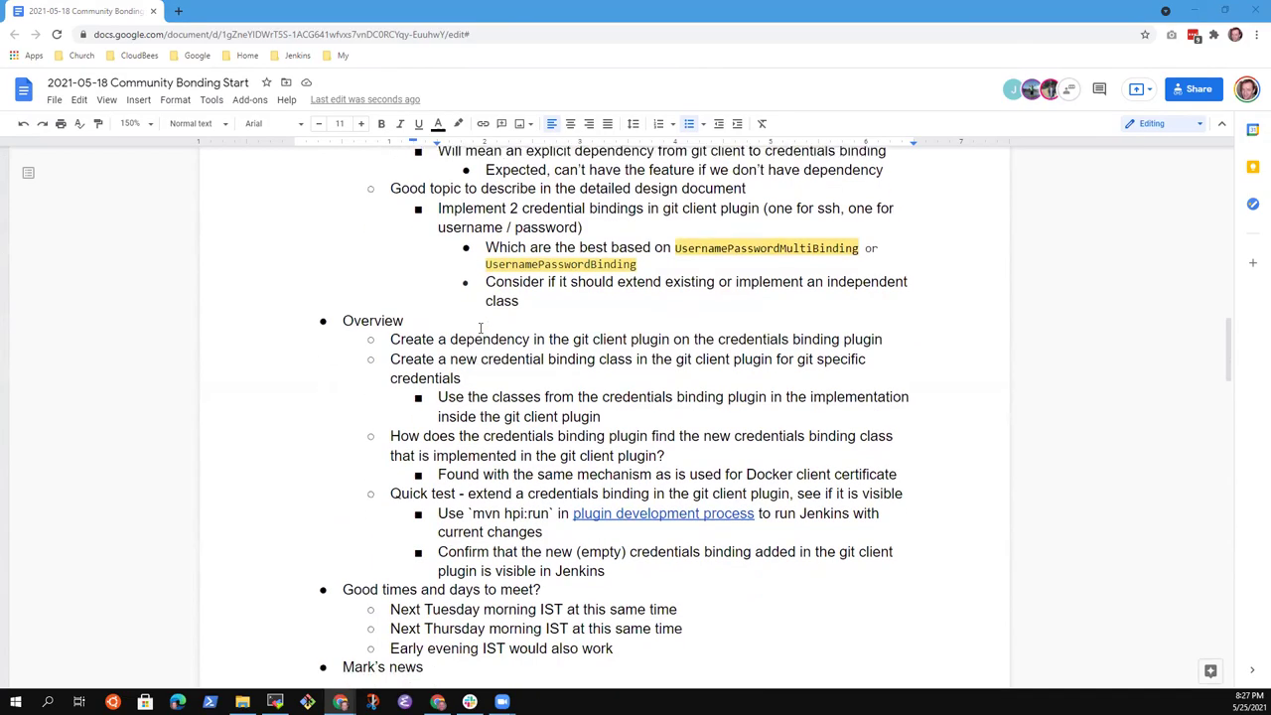
pyautogui.scroll(-1, 491, 331)
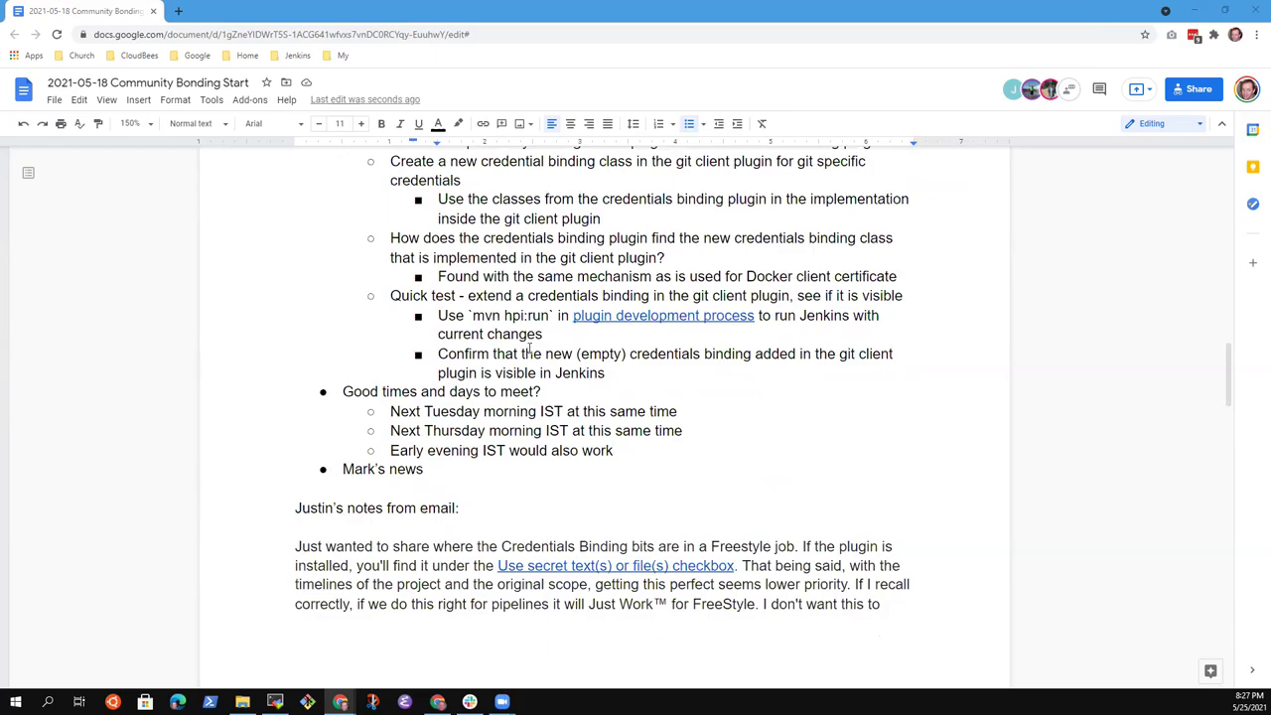
pyautogui.scroll(1, 530, 349)
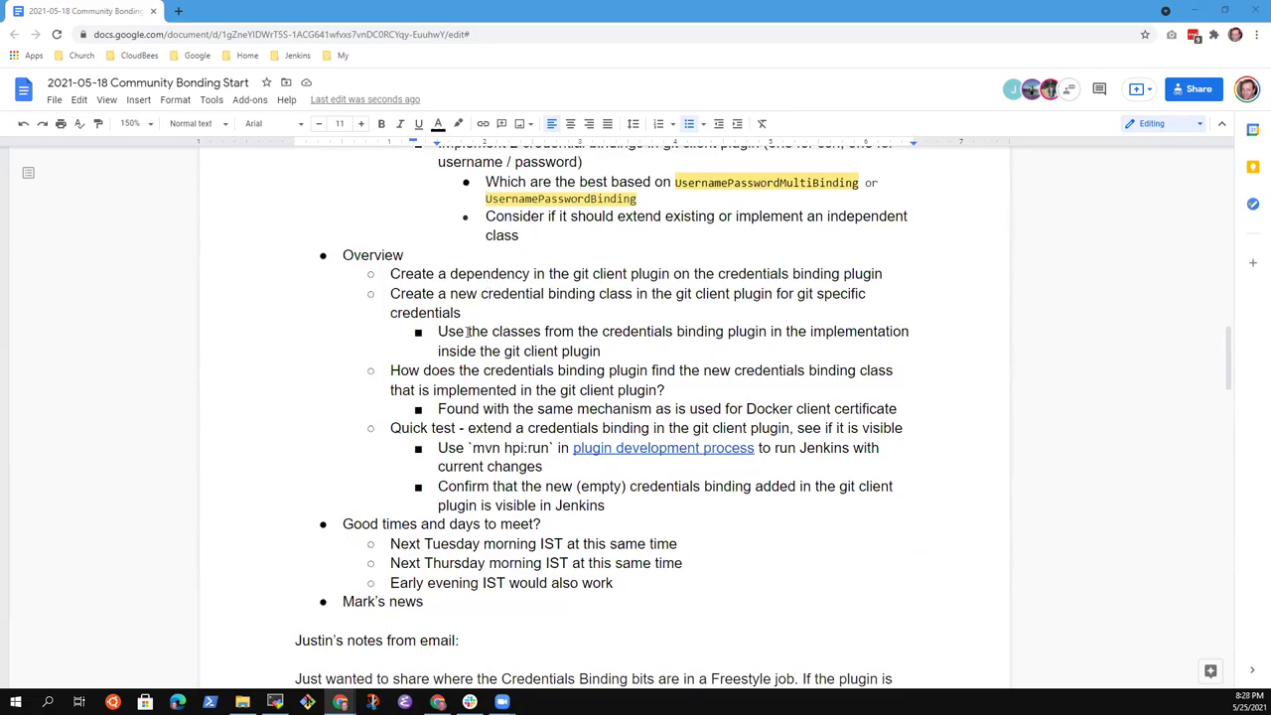
pyautogui.scroll(-2, 468, 331)
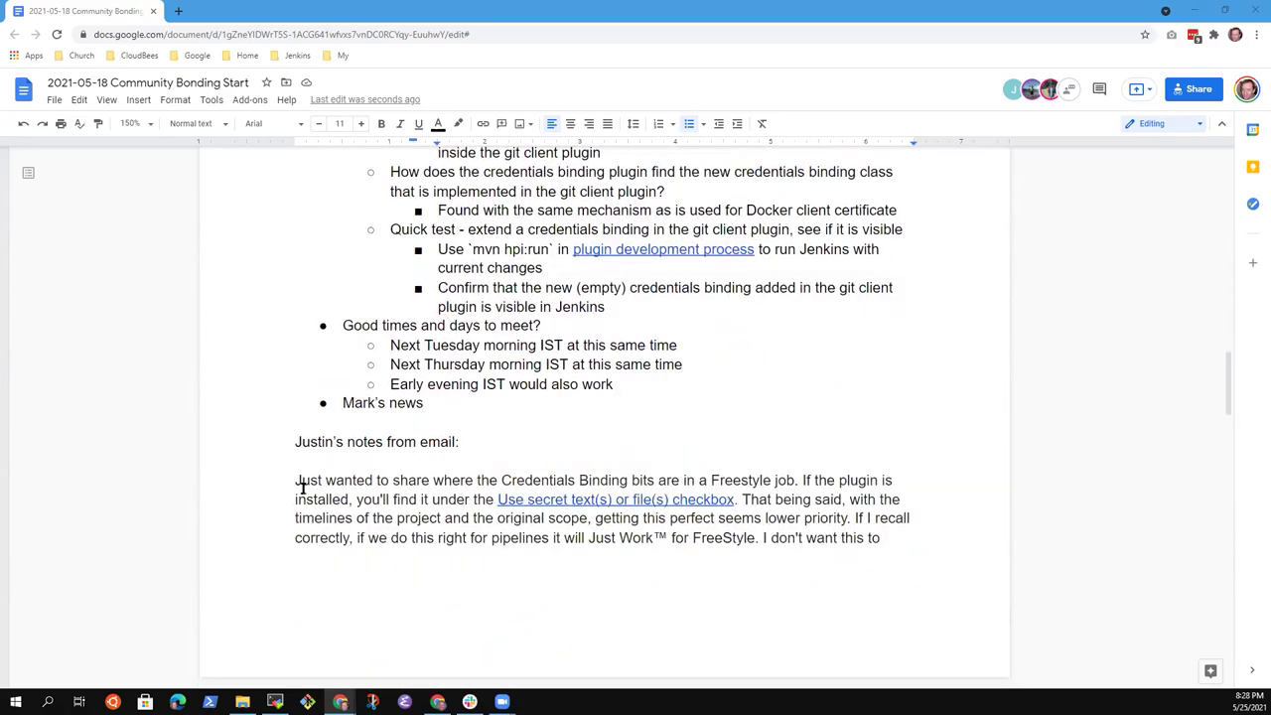
pyautogui.moveTo(294, 481); pyautogui.dragTo(797, 480)
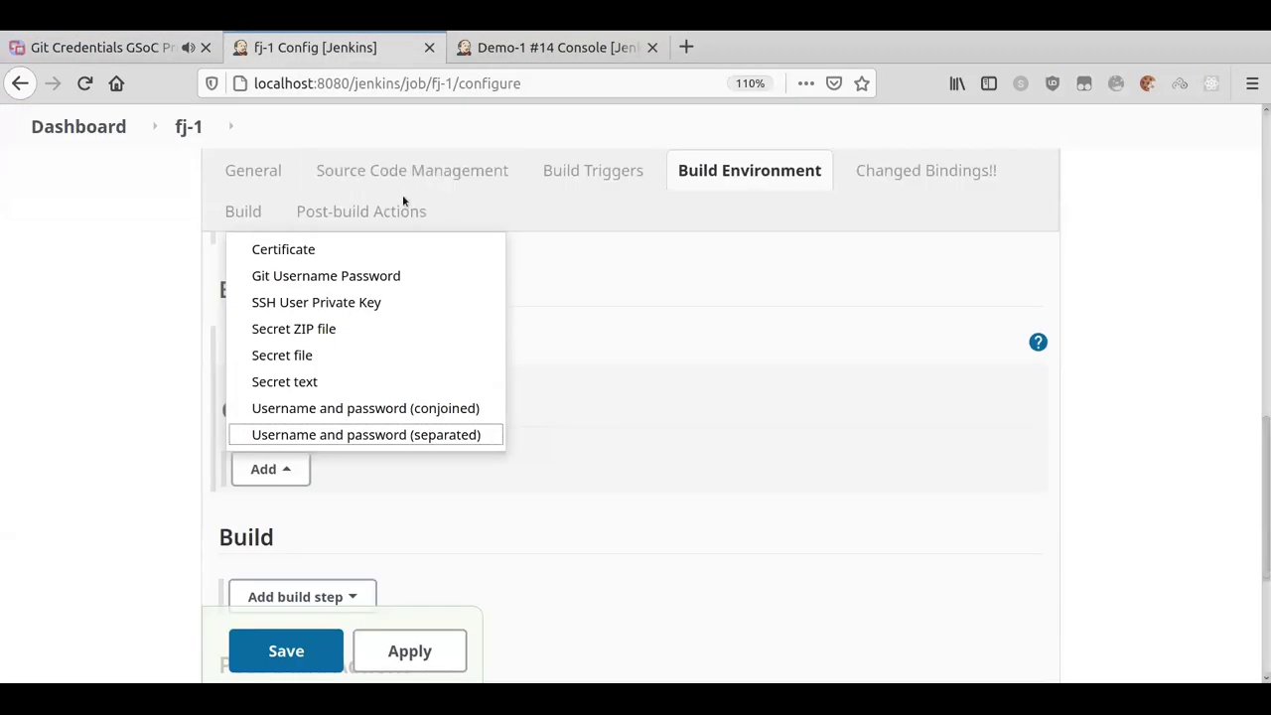
# In the Jenkins configuration of job fj-1, add a Git Username Password binding under Changed Bindings!! in the build environment.
pyautogui.click(115, 224)
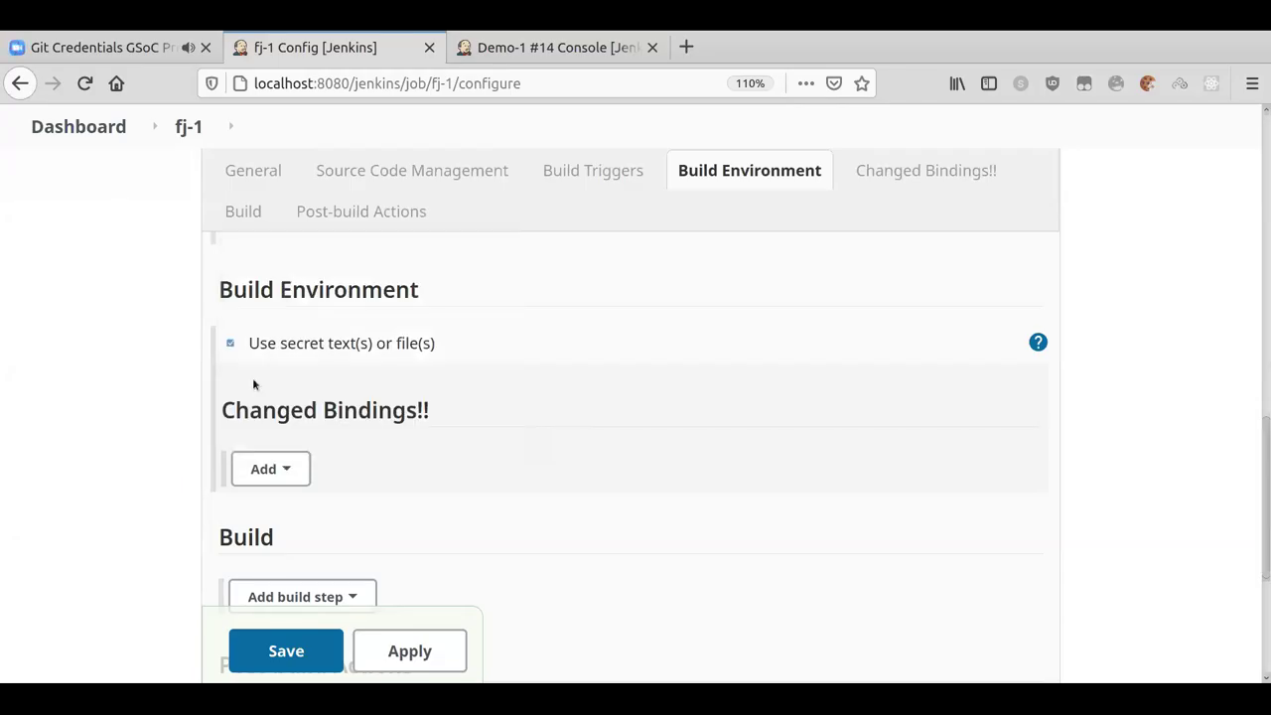
pyautogui.click(266, 469)
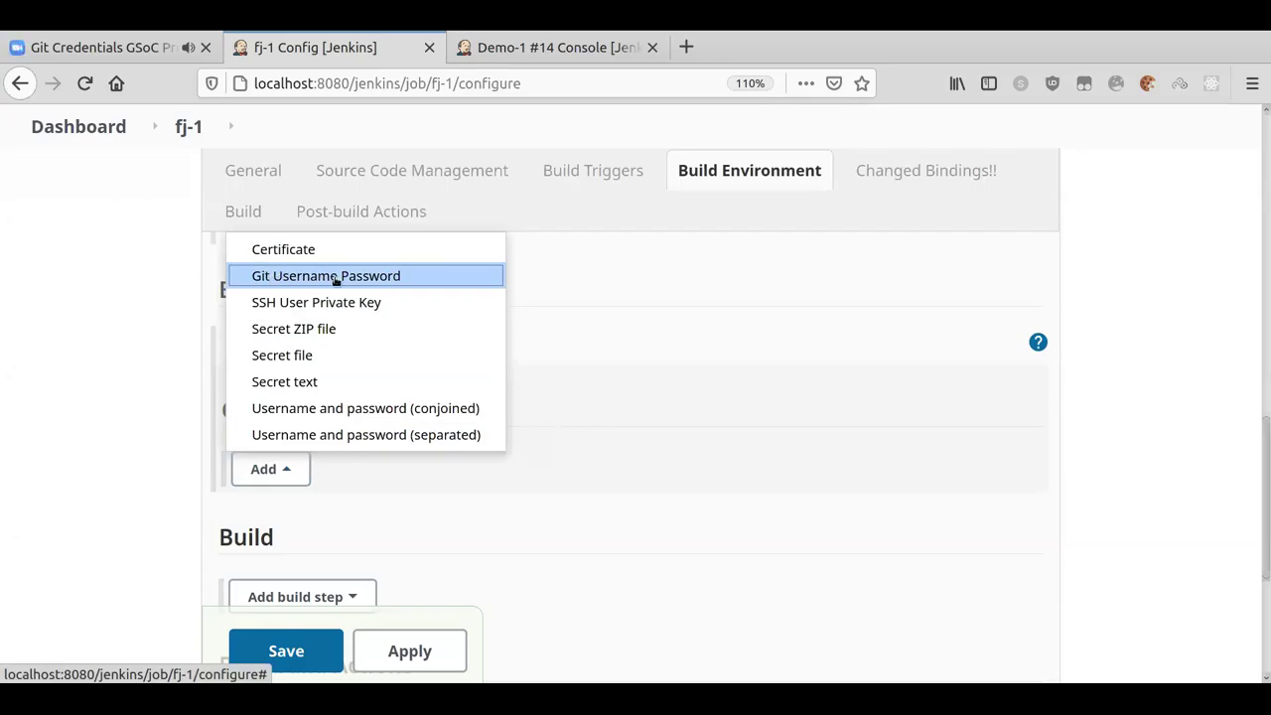
pyautogui.click(374, 278)
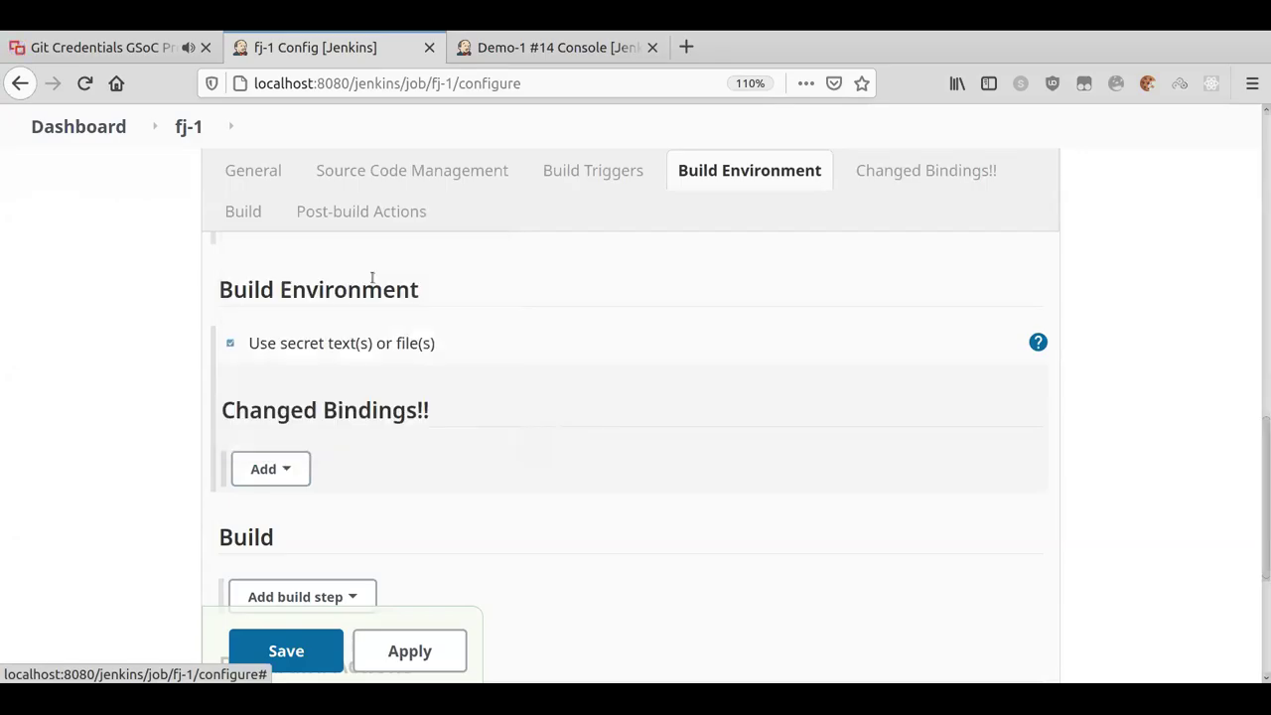
pyautogui.scroll(-2, 407, 432)
pyautogui.scroll(-3, 408, 432)
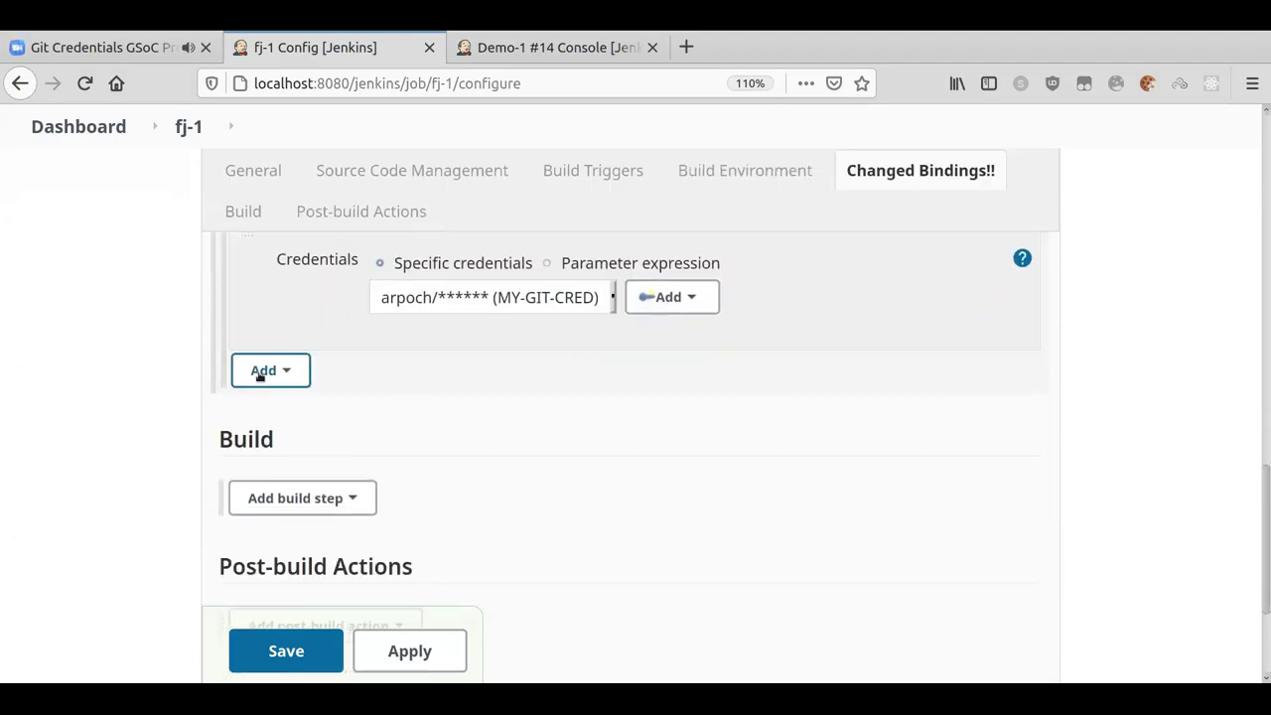
pyautogui.scroll(1, 446, 365)
pyautogui.scroll(1, 446, 369)
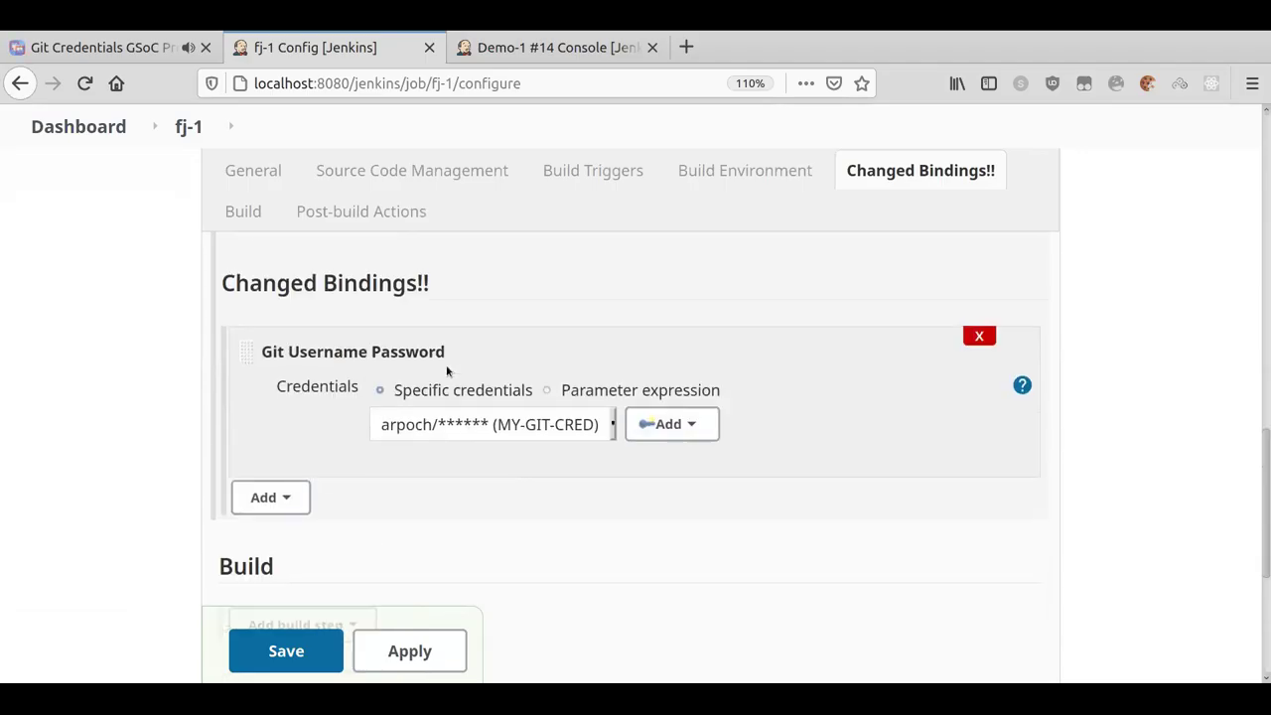
pyautogui.scroll(1, 446, 370)
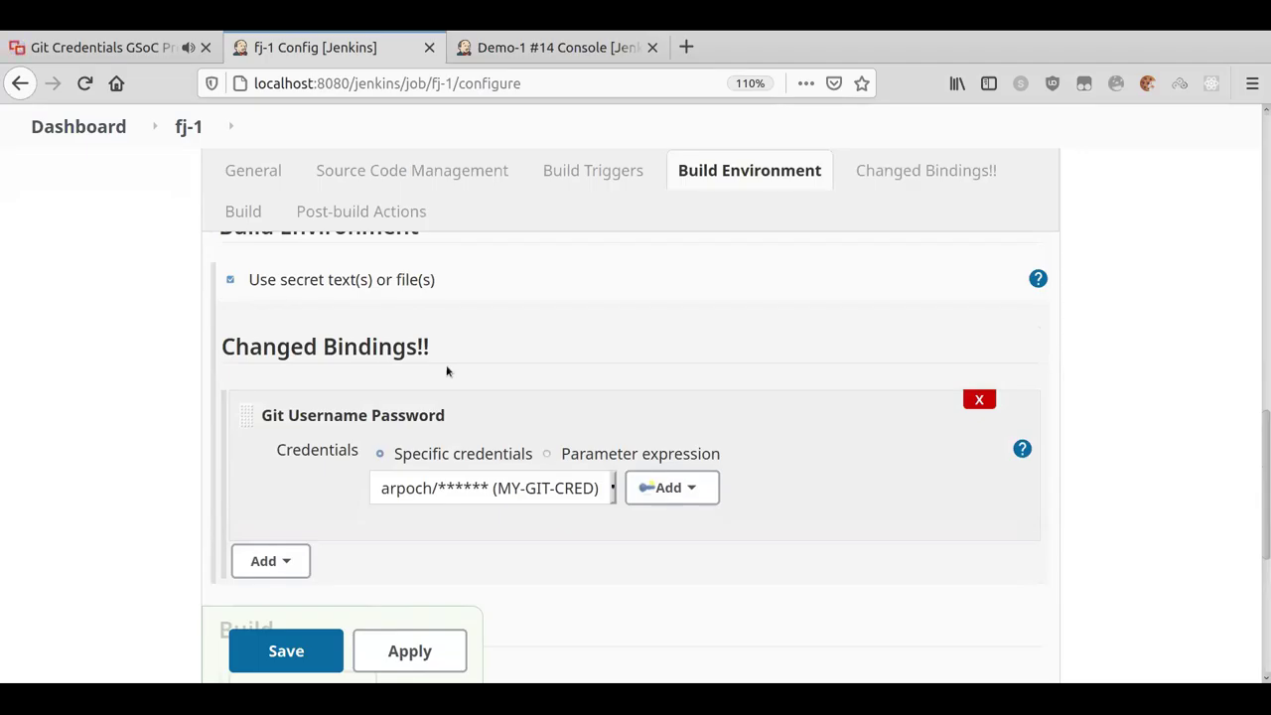
# Remove the Git Username Password binding from job fj-1, add it again and examine its credentials settings.
pyautogui.click(980, 400)
pyautogui.scroll(3, 737, 371)
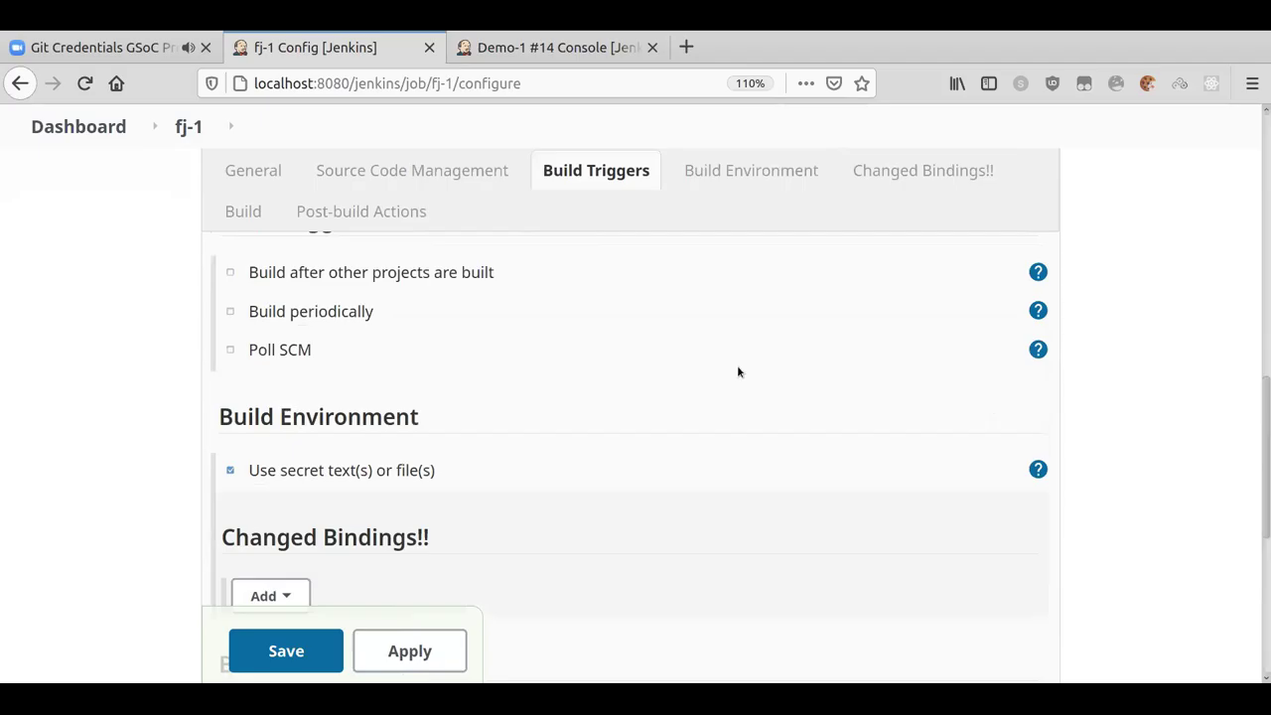
pyautogui.scroll(-2, 724, 367)
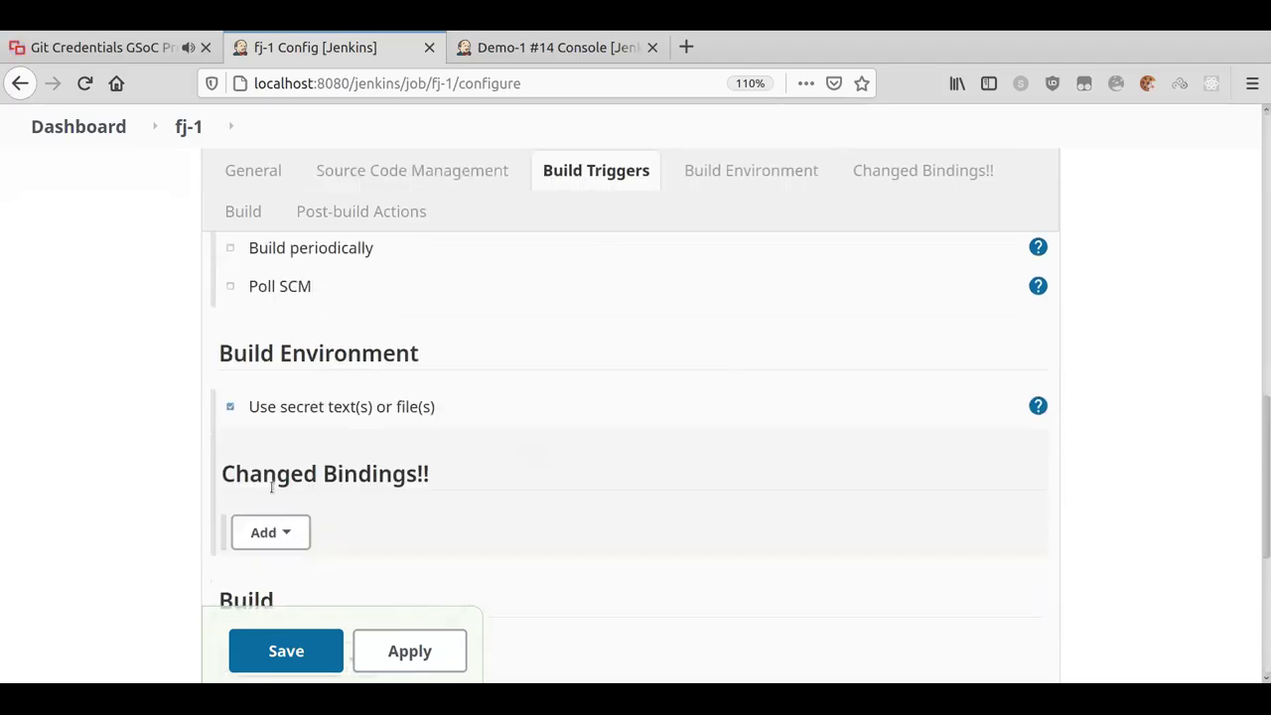
pyautogui.click(301, 533)
pyautogui.click(275, 338)
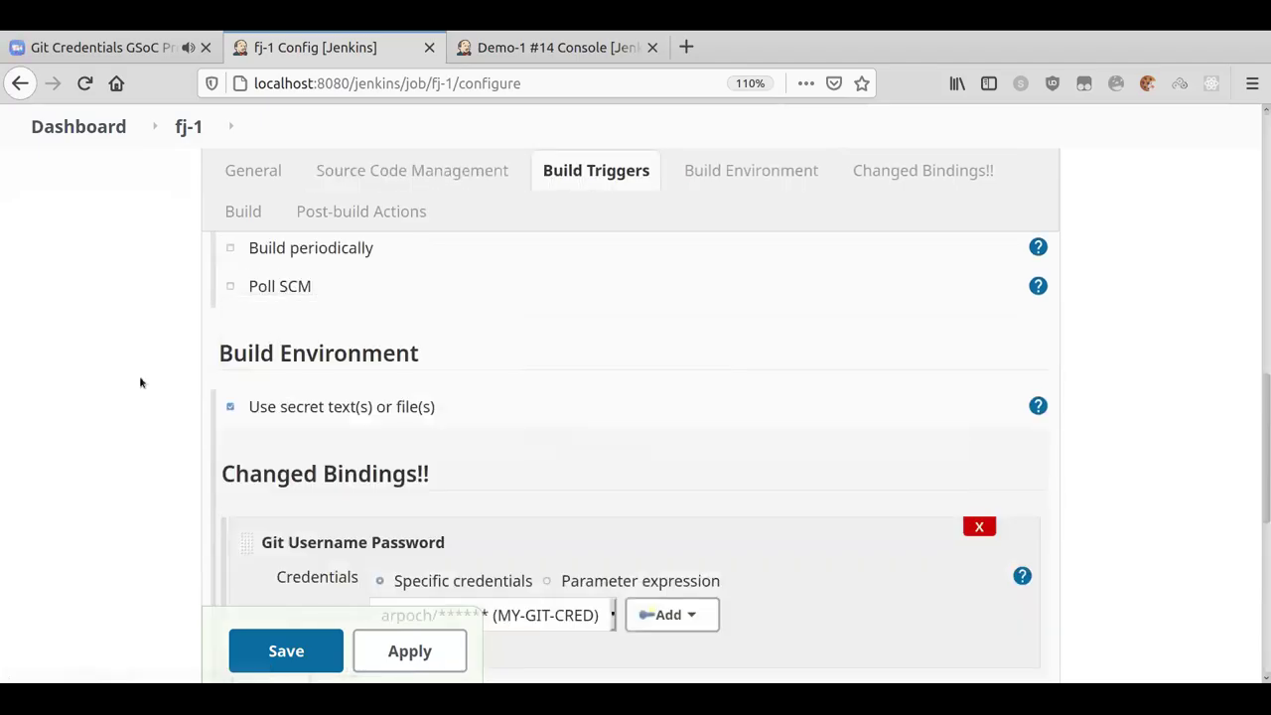
pyautogui.scroll(-4, 139, 377)
pyautogui.scroll(3, 139, 385)
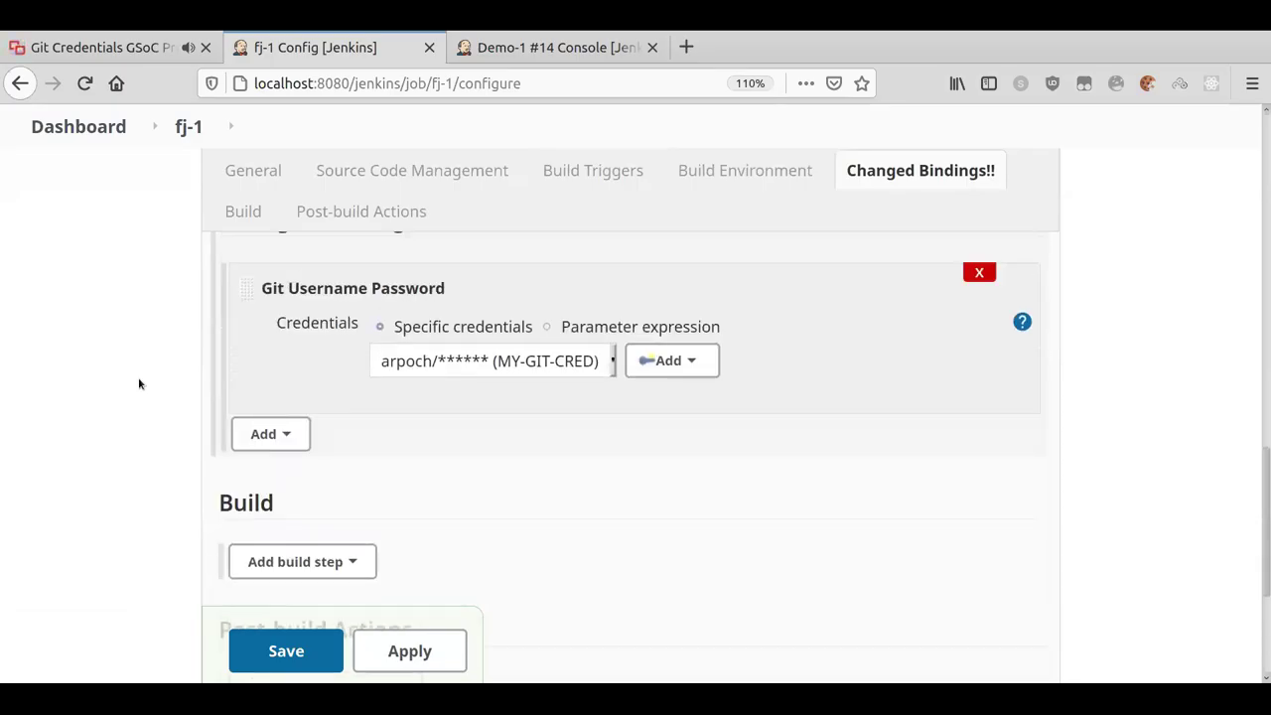
pyautogui.scroll(1, 139, 384)
pyautogui.scroll(-4, 139, 384)
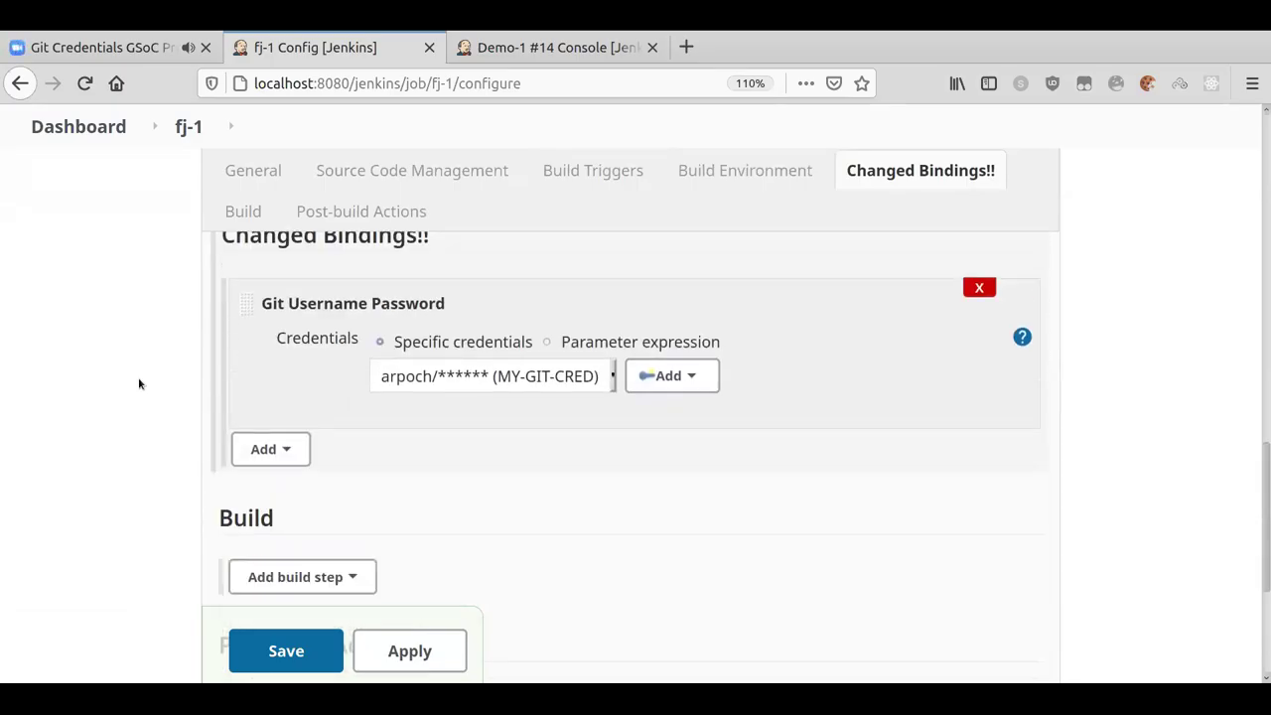
pyautogui.scroll(3, 139, 385)
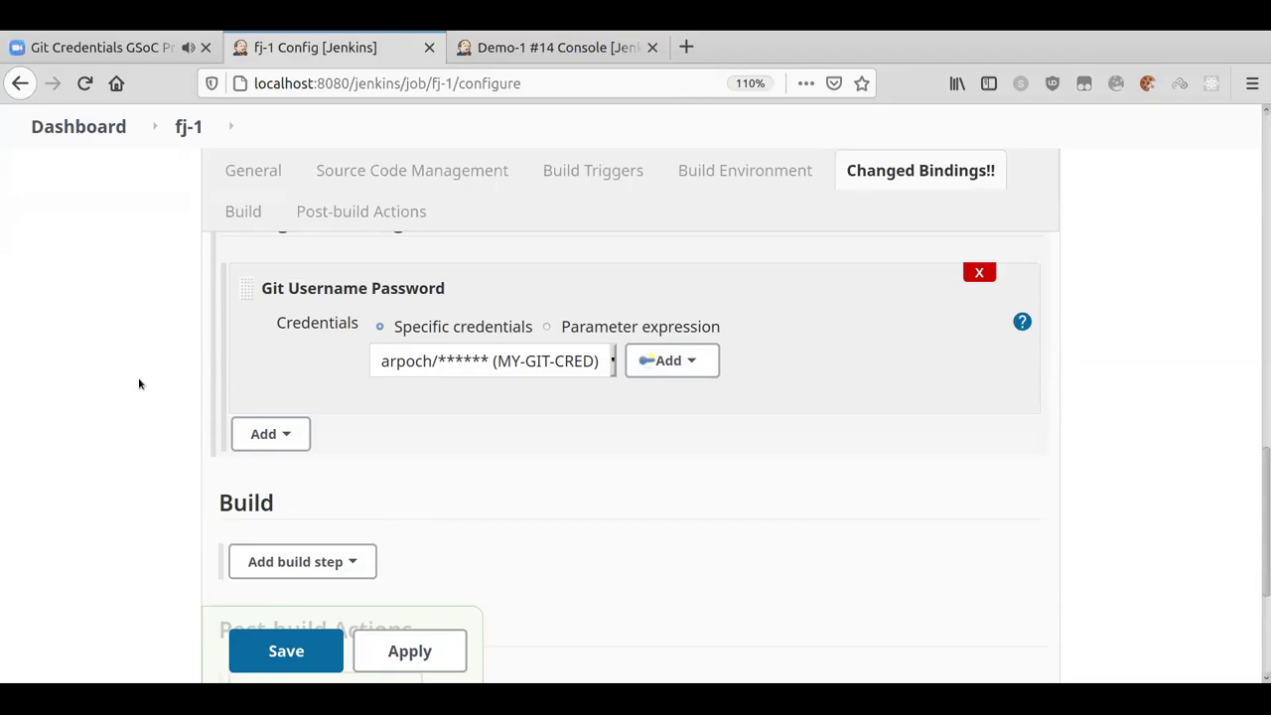
# Examine the Git Username Password binding along with the Build and Post-build Actions sections of job fj-1.
pyautogui.scroll(-2, 139, 384)
pyautogui.scroll(-2, 139, 385)
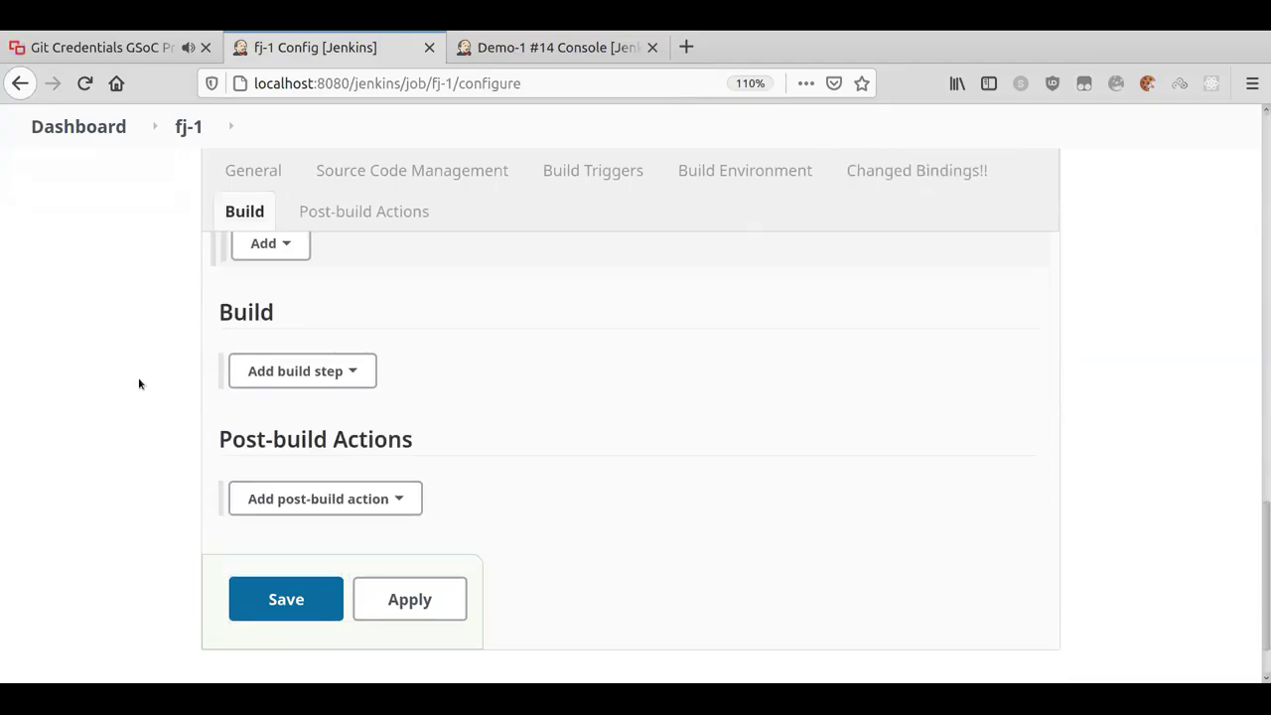
pyautogui.scroll(4, 139, 385)
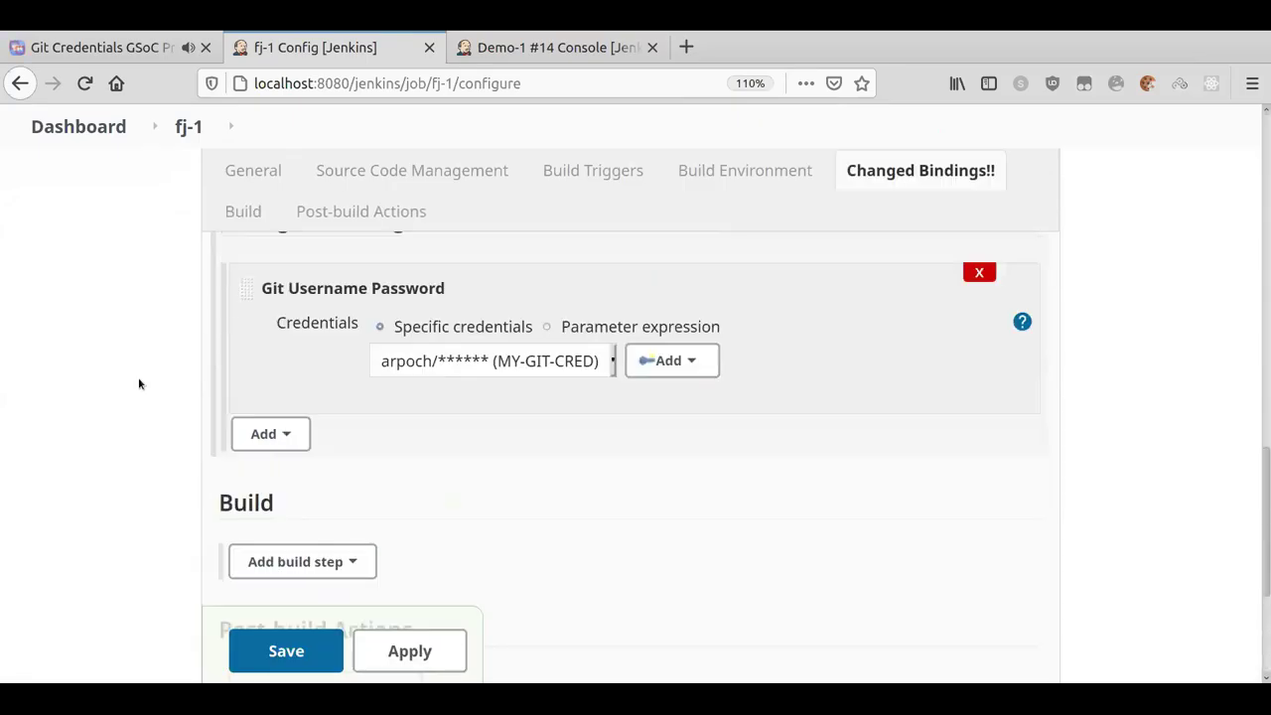
pyautogui.scroll(1, 139, 384)
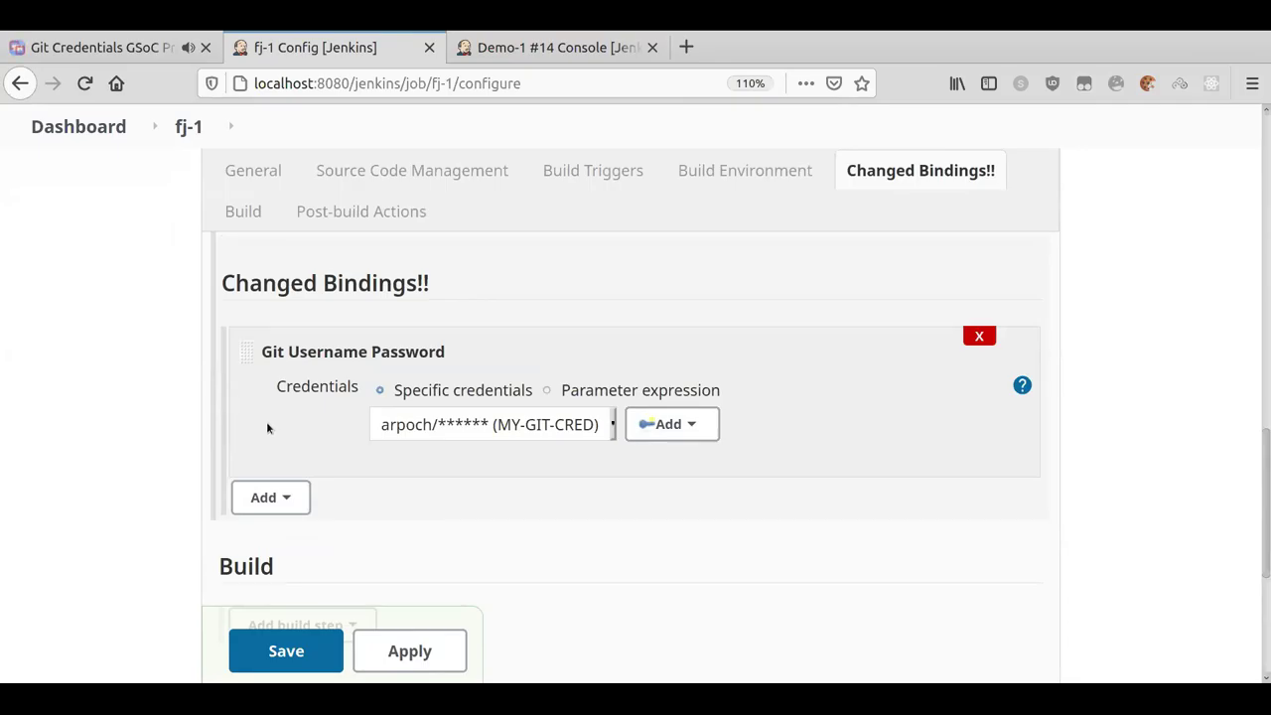
pyautogui.scroll(-3, 267, 427)
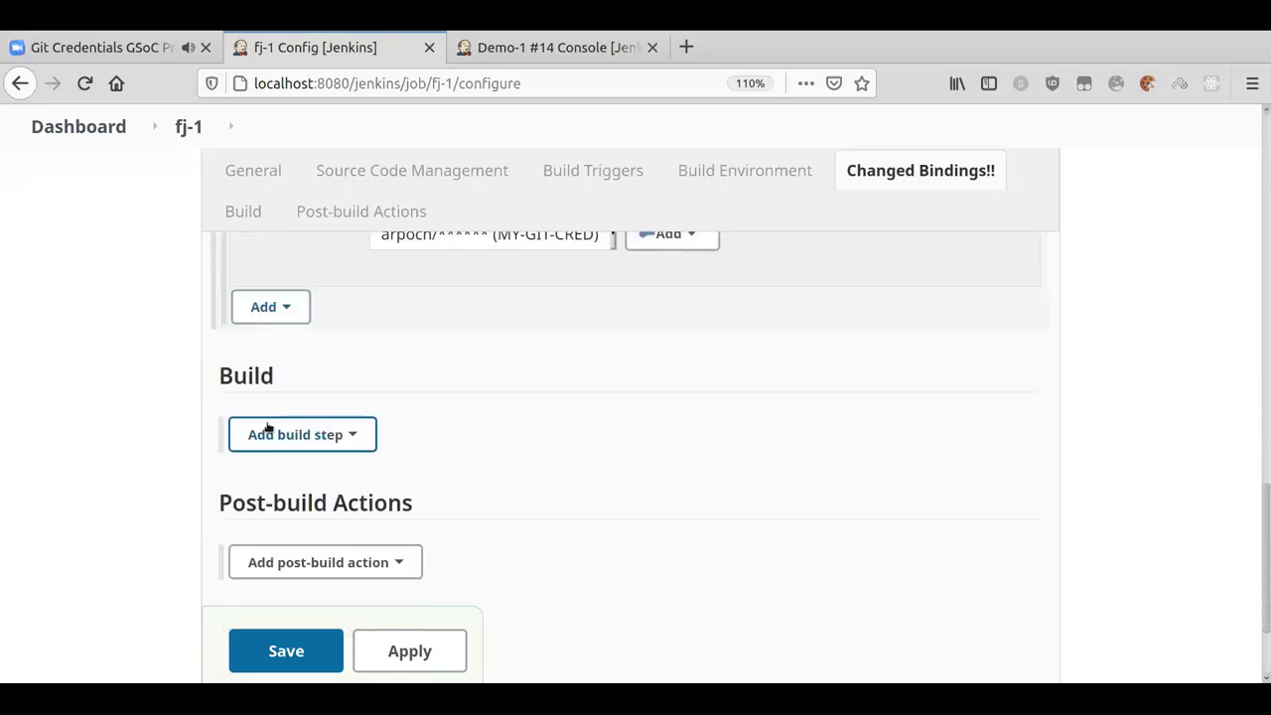
pyautogui.scroll(3, 266, 427)
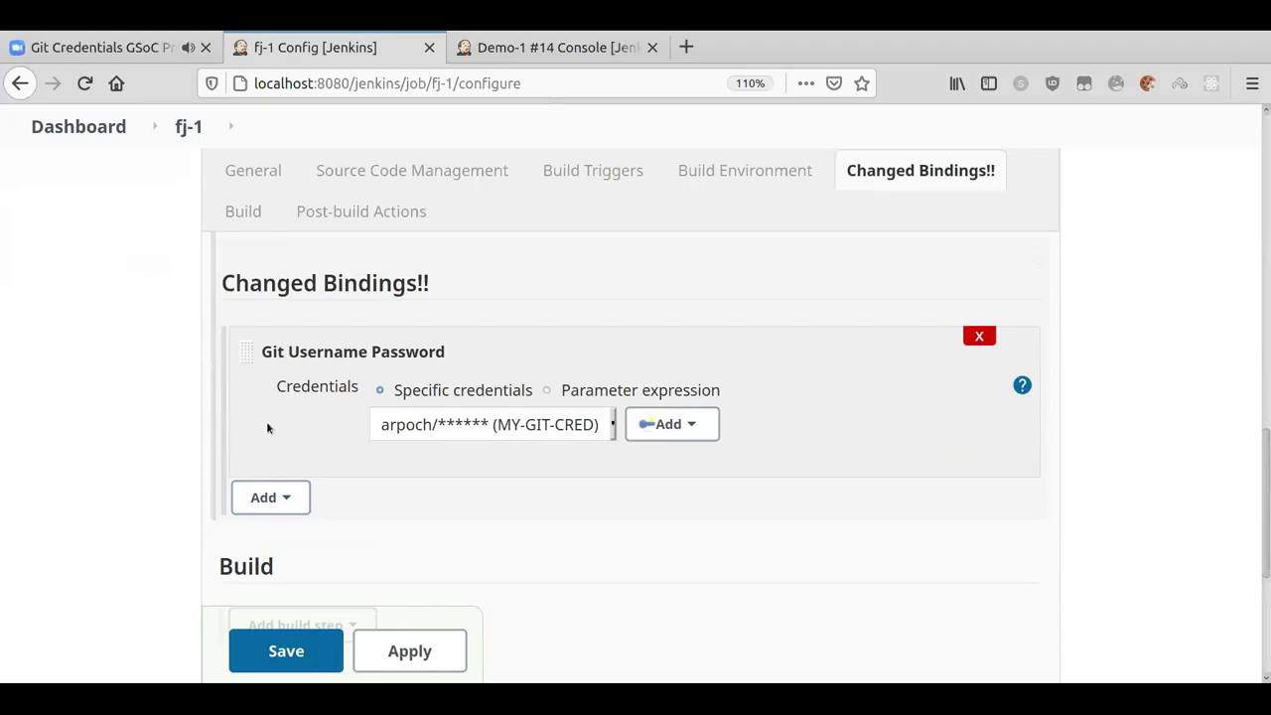
pyautogui.scroll(-1, 266, 428)
pyautogui.scroll(5, 266, 427)
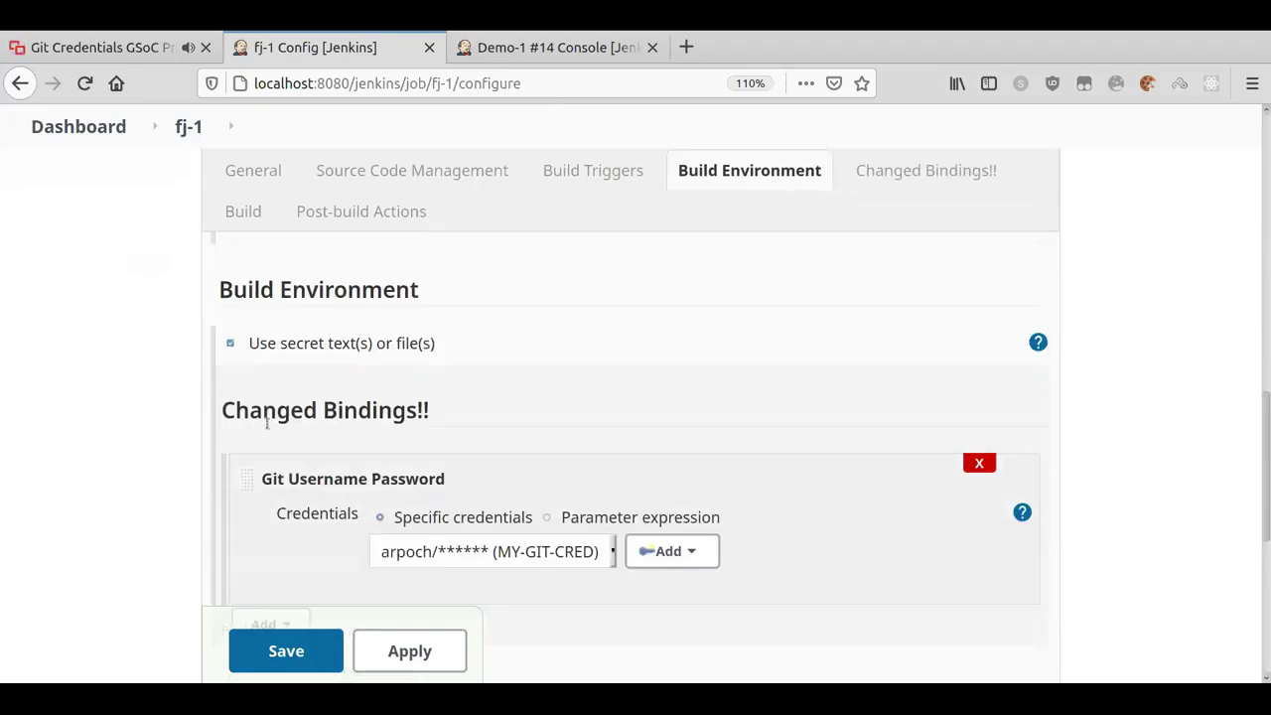
pyautogui.scroll(-6, 266, 427)
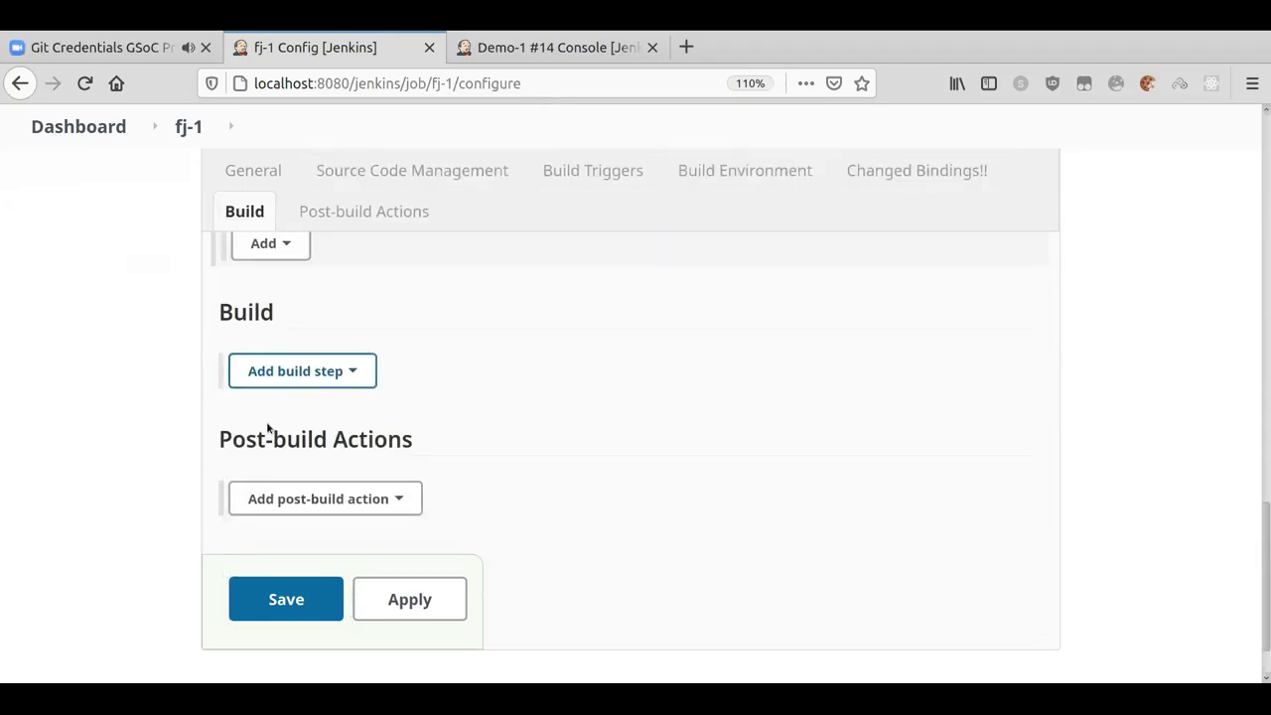
pyautogui.click(305, 310)
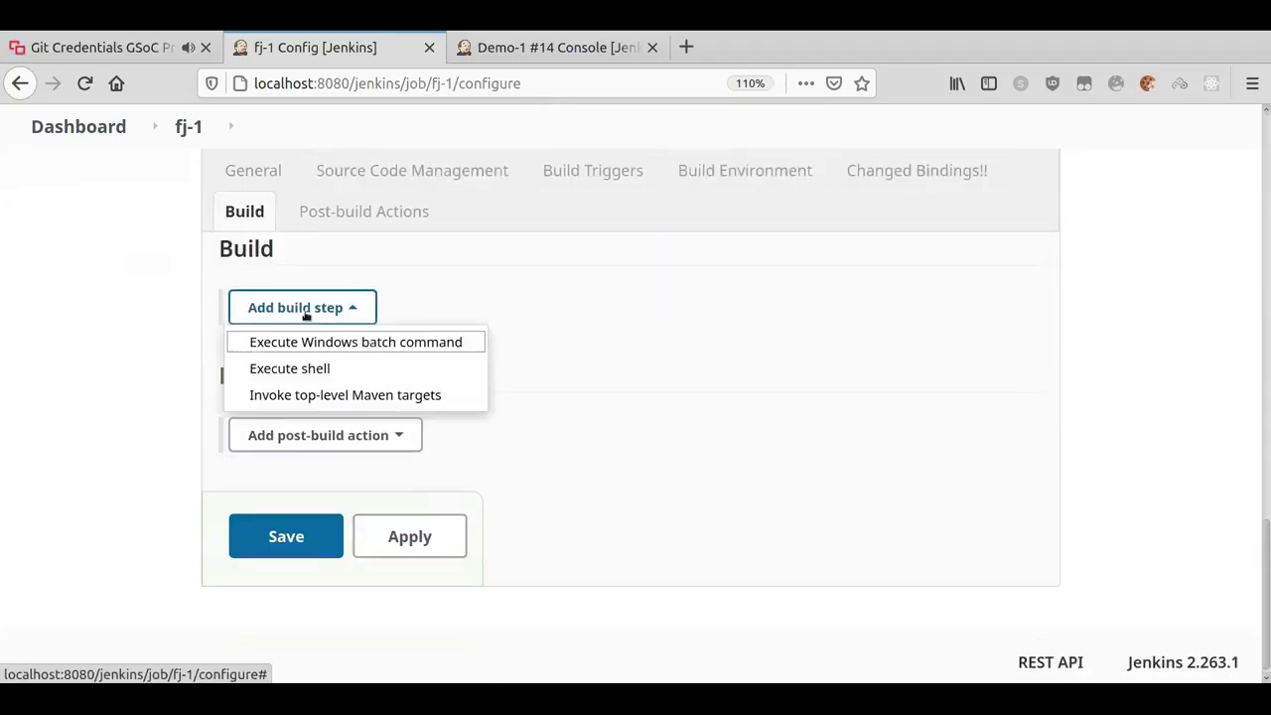
pyautogui.click(298, 369)
pyautogui.scroll(1, 293, 308)
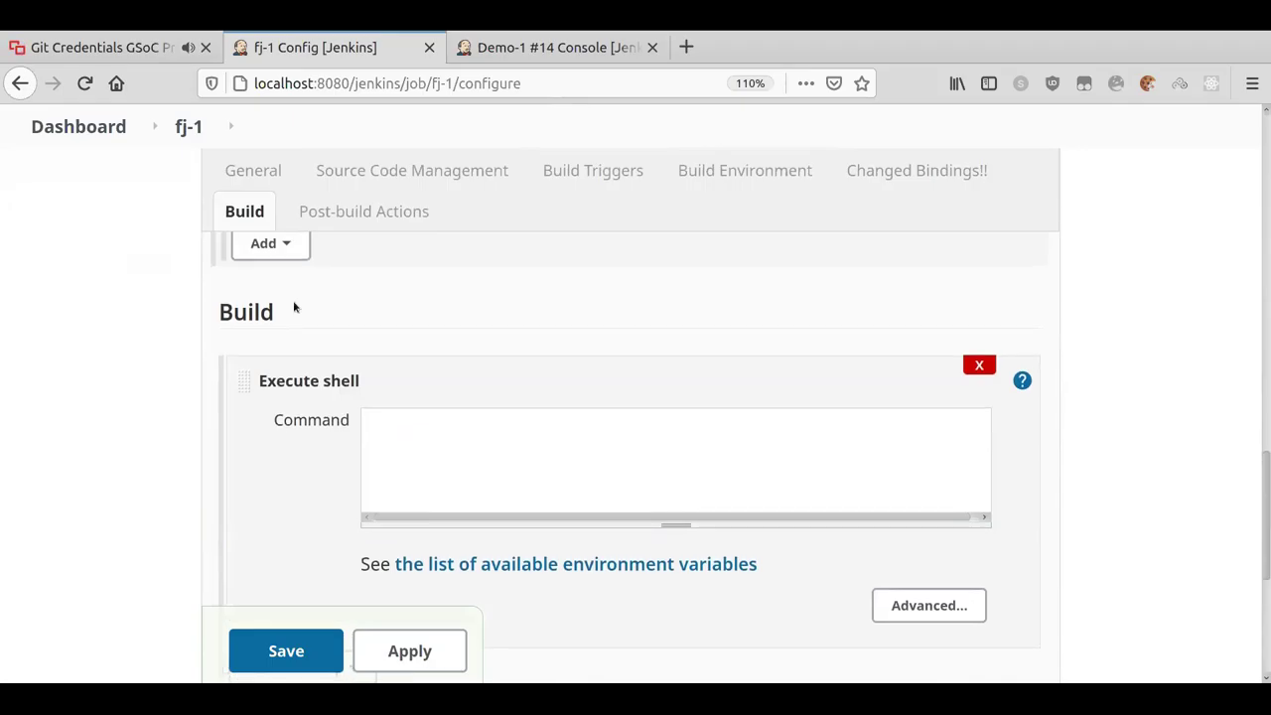
pyautogui.click(979, 364)
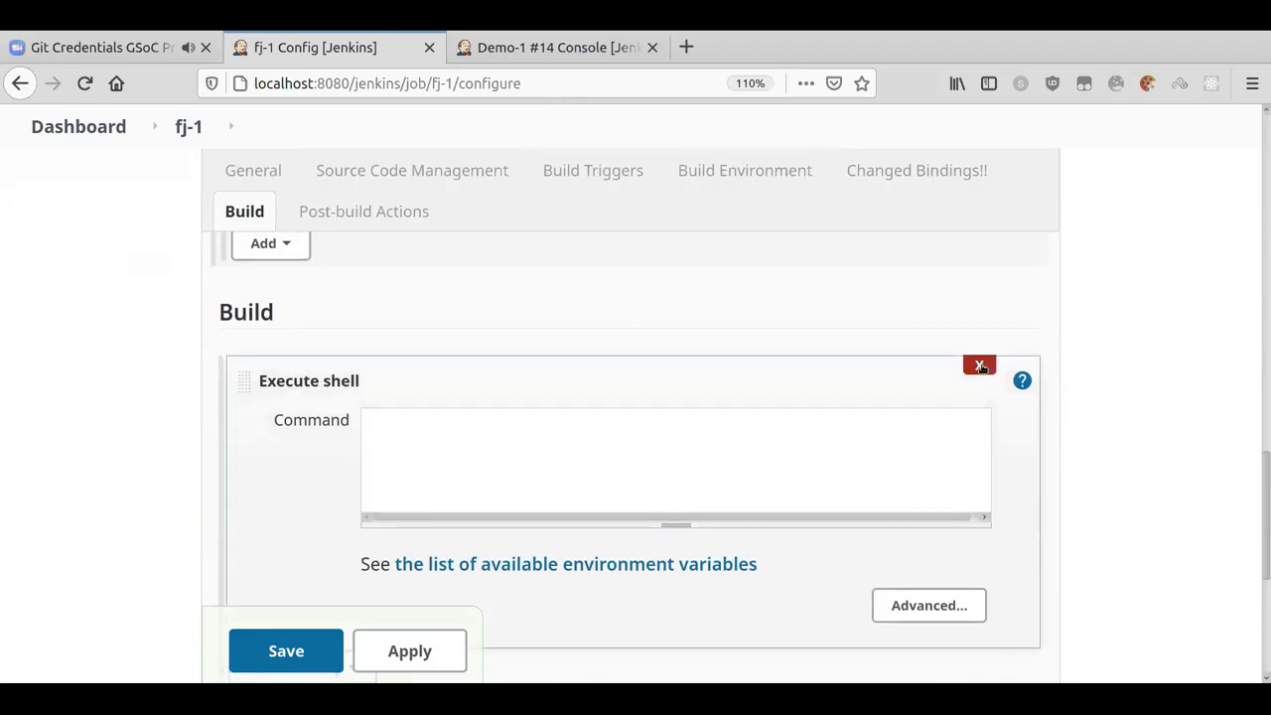
# Add an Execute Windows batch command build step to job fj-1, leaving its command empty.
pyautogui.click(307, 371)
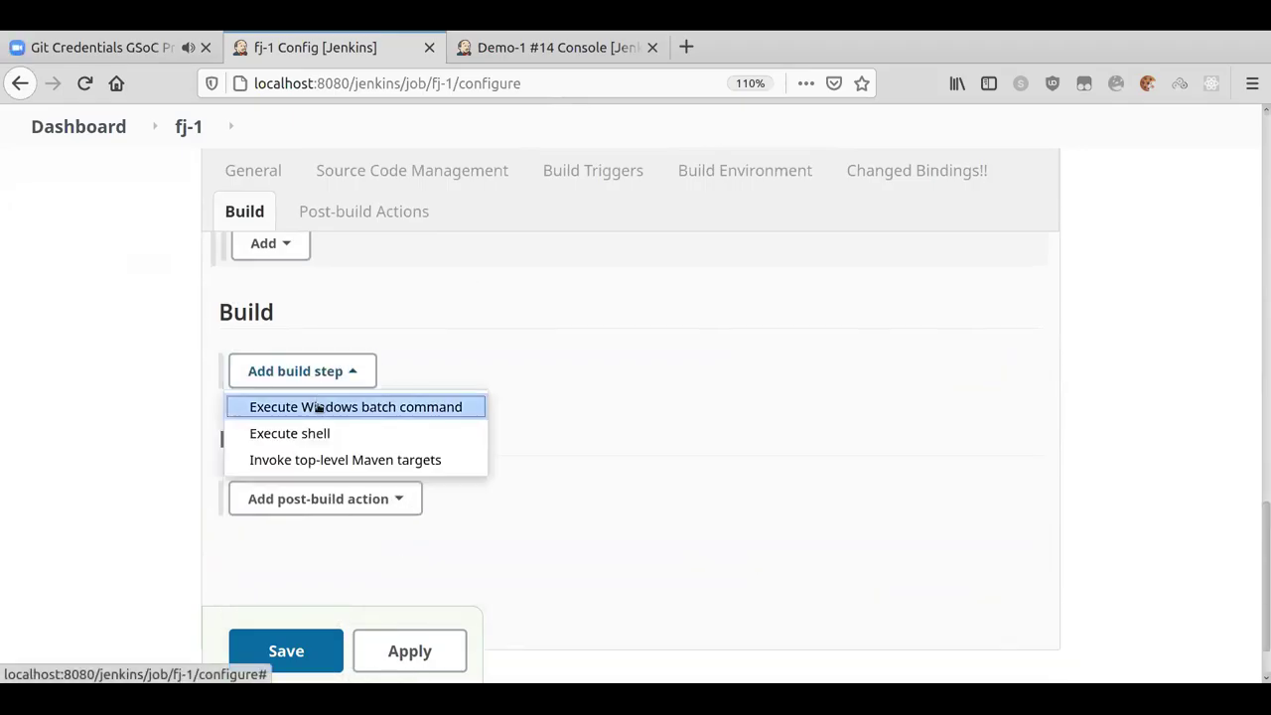
pyautogui.click(318, 407)
pyautogui.click(459, 423)
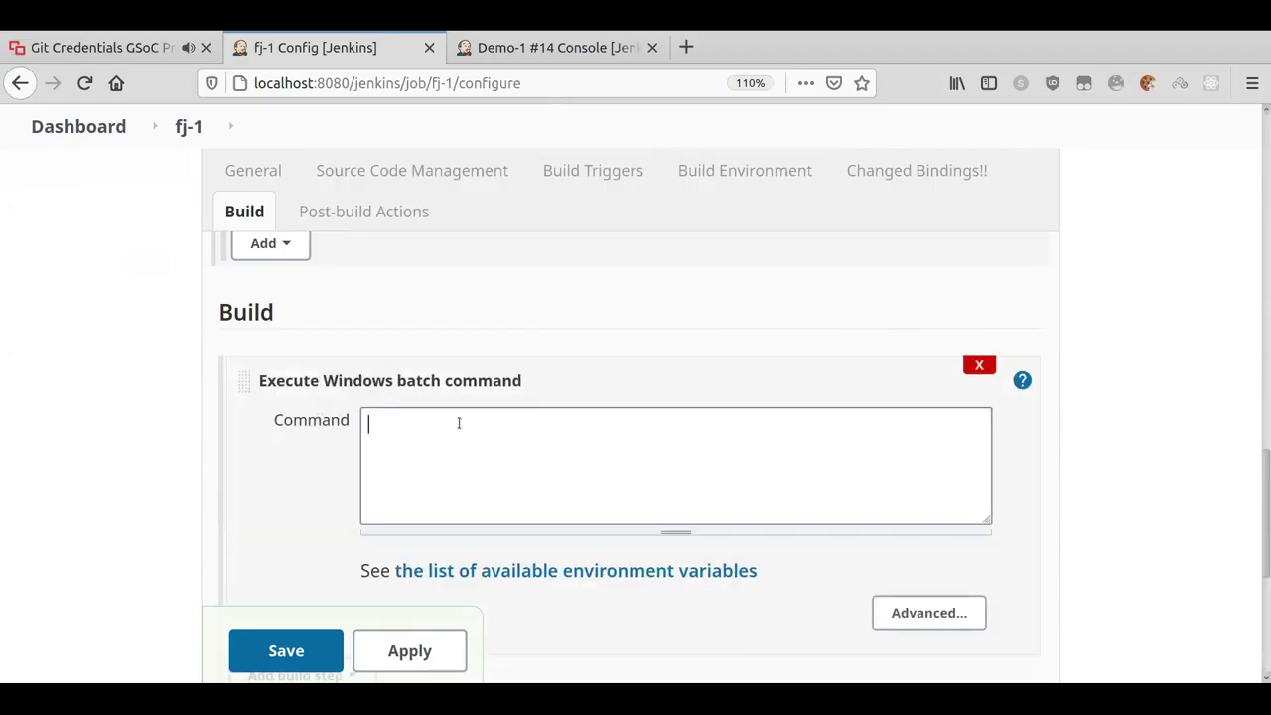
pyautogui.scroll(2, 459, 423)
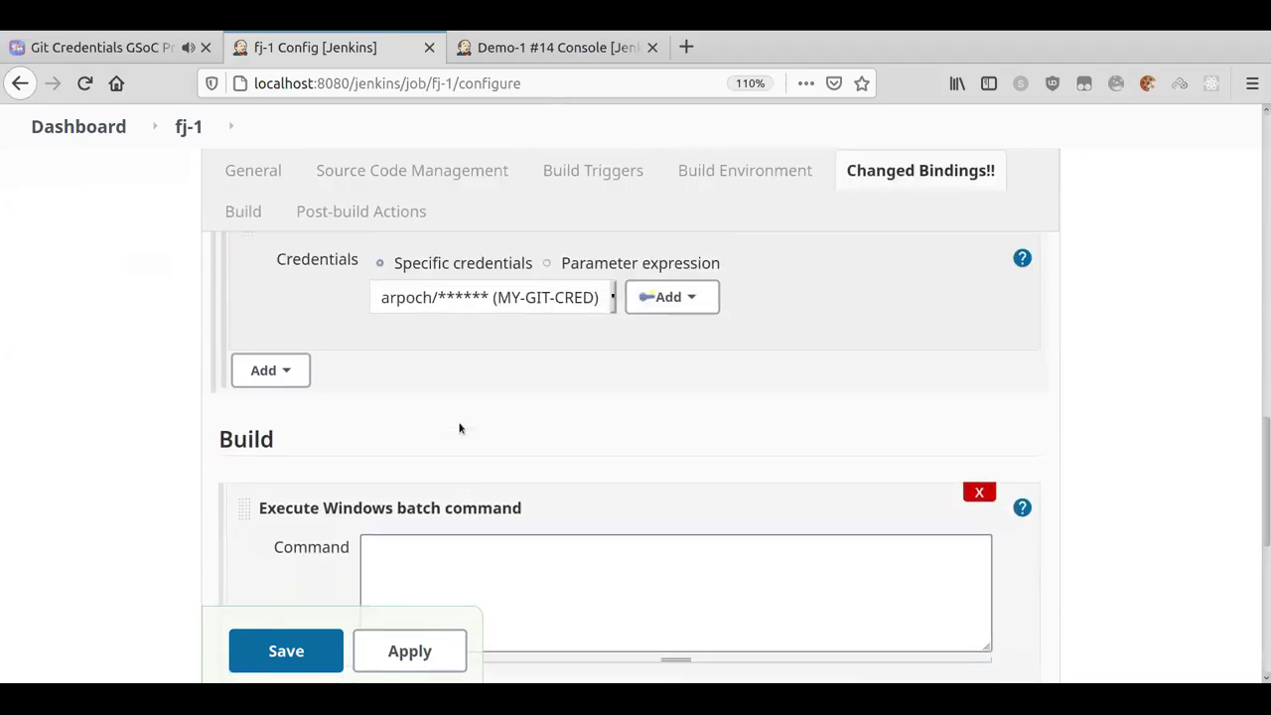
pyautogui.scroll(-2, 459, 428)
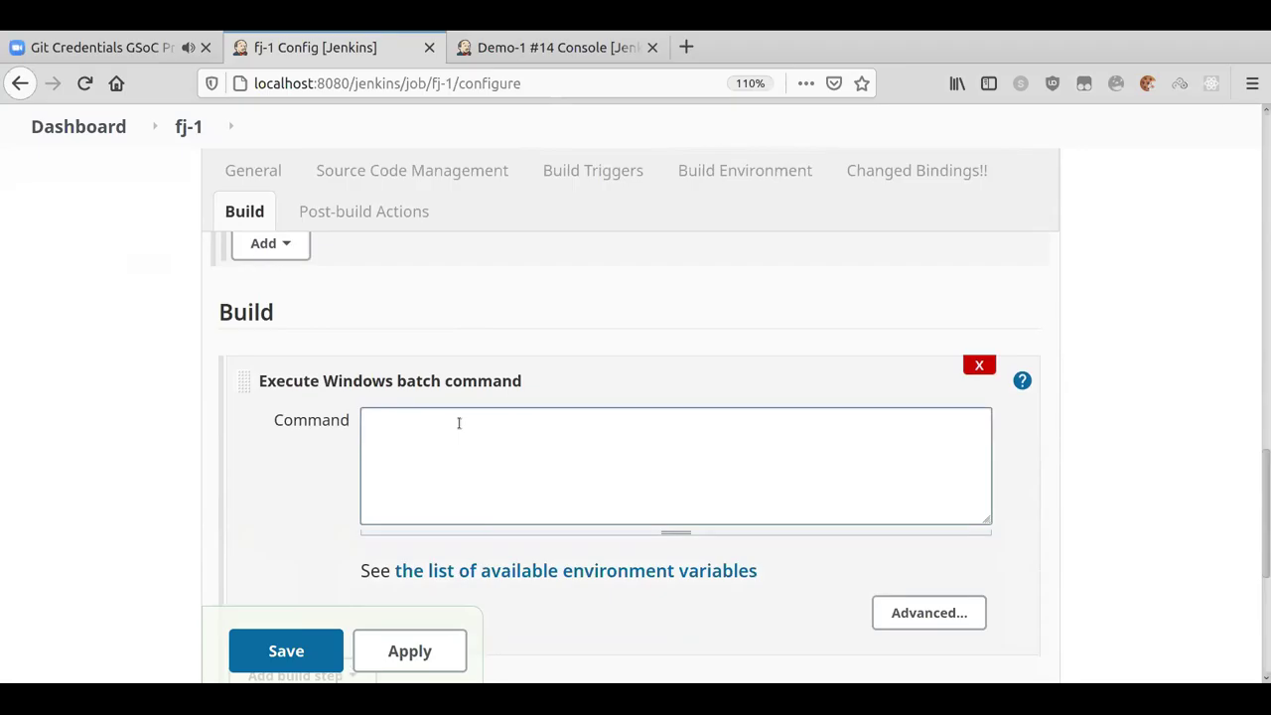
pyautogui.scroll(2, 459, 423)
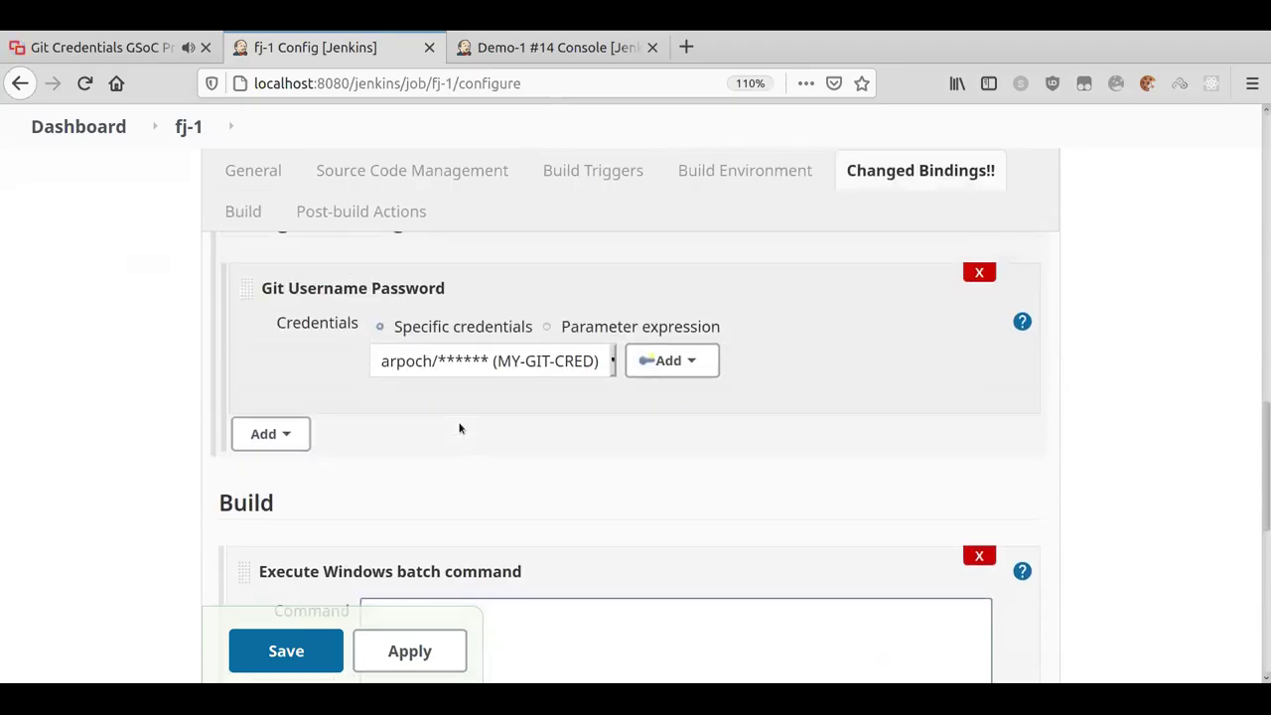
# Open the list of available environment variables from the batch command build step and examine it through to the Git variables.
pyautogui.scroll(-2, 459, 428)
pyautogui.scroll(-3, 459, 429)
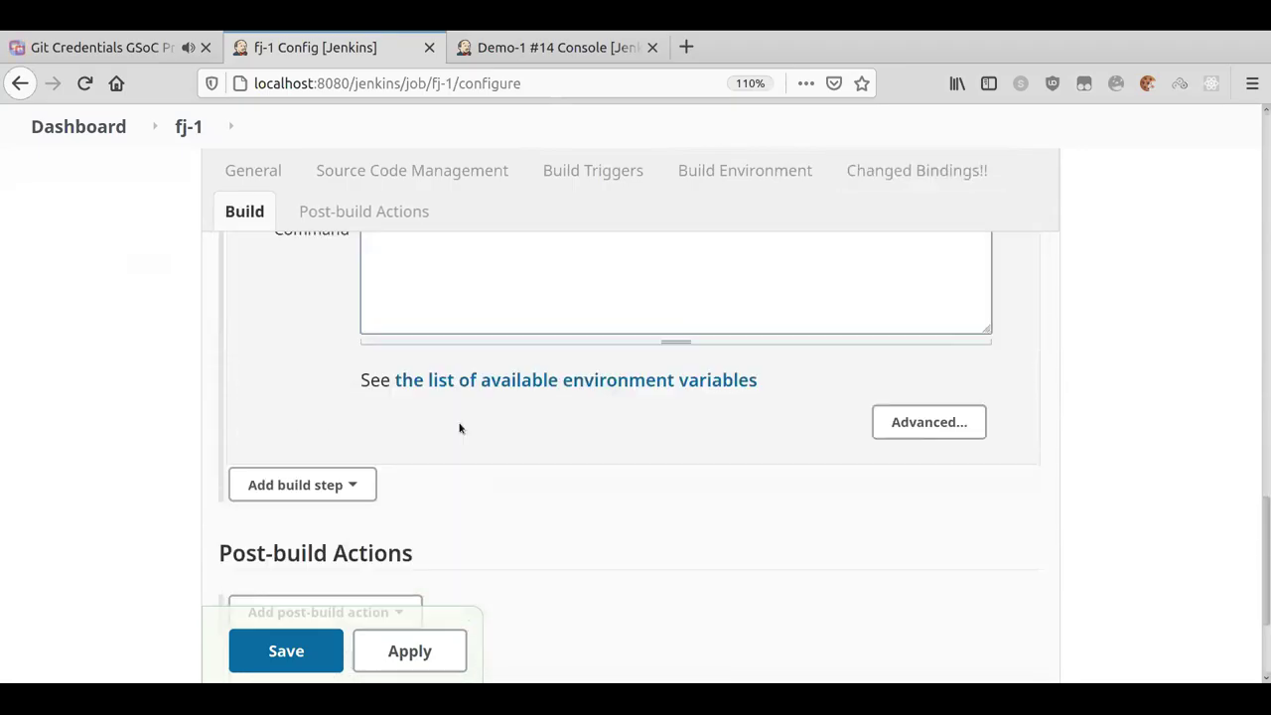
pyautogui.click(505, 381)
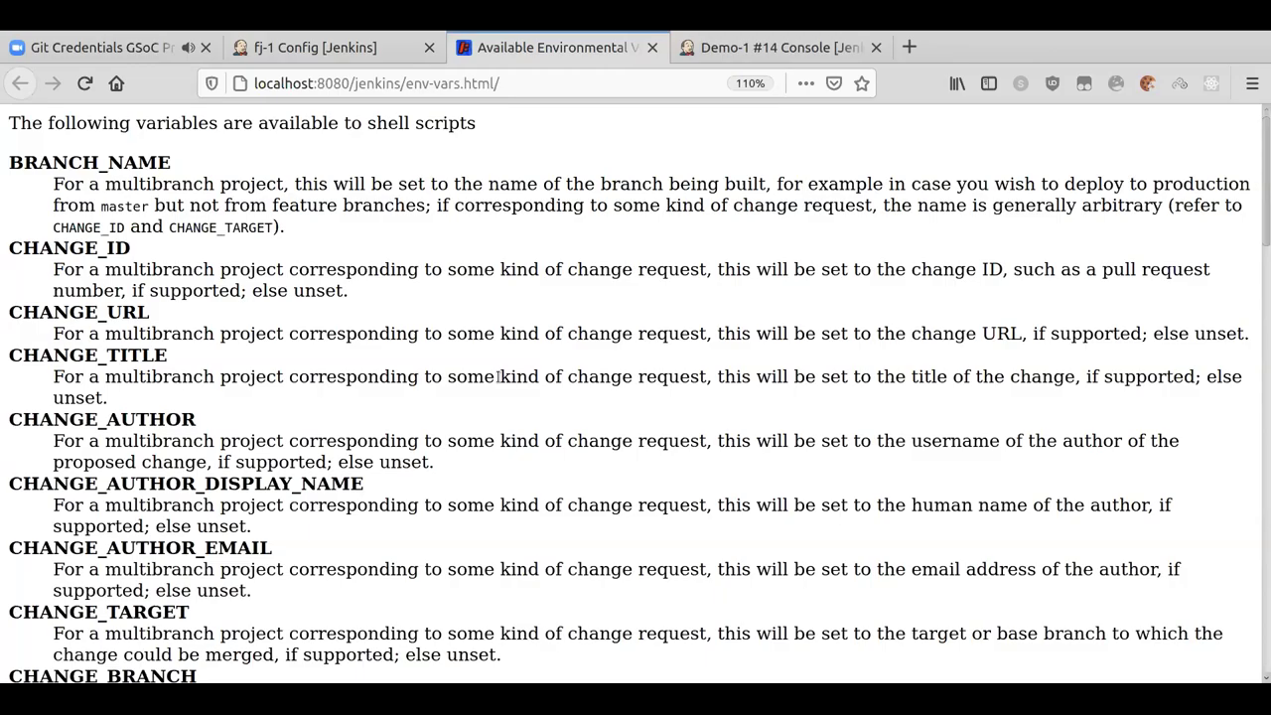
pyautogui.scroll(-2, 499, 376)
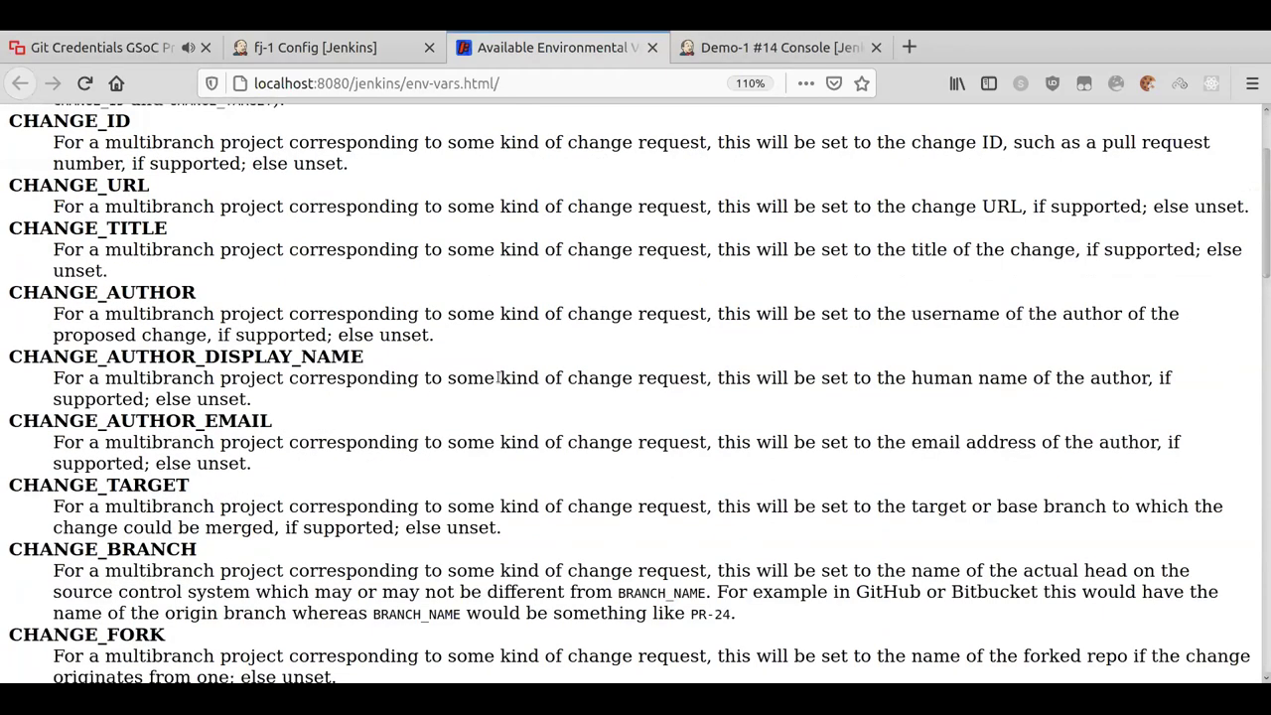
pyautogui.scroll(-1, 500, 376)
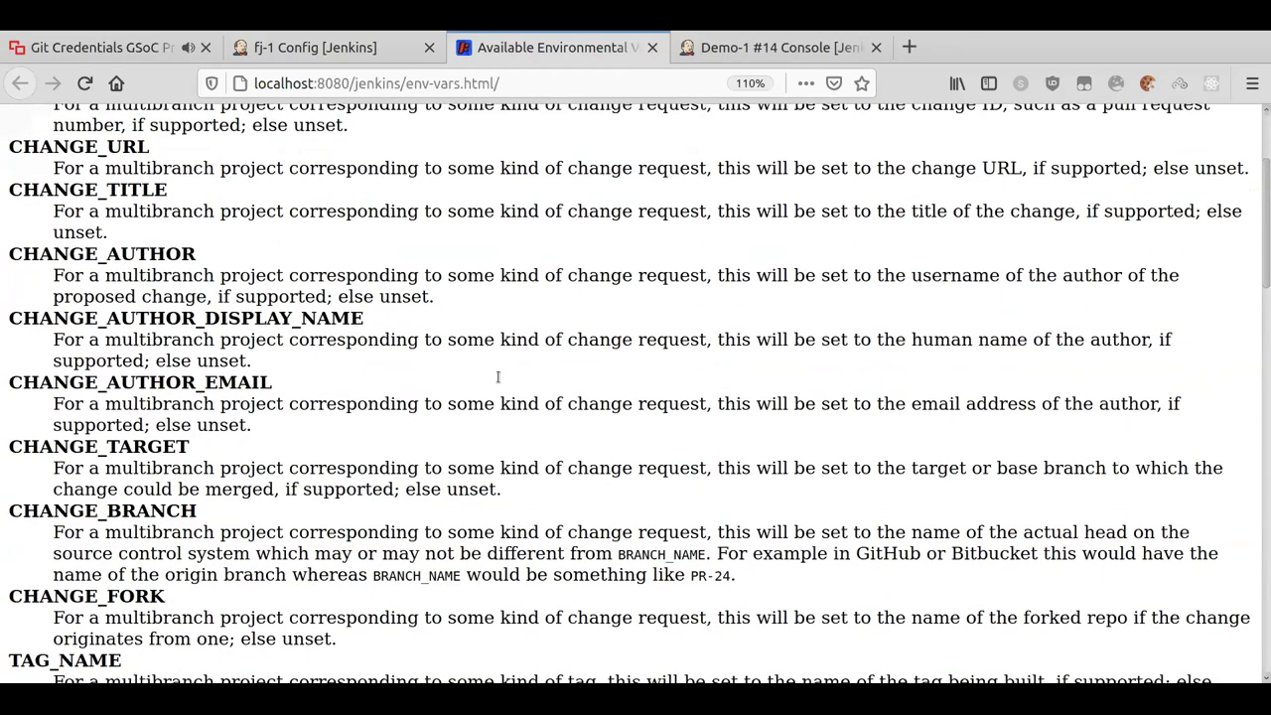
pyautogui.scroll(-3, 498, 376)
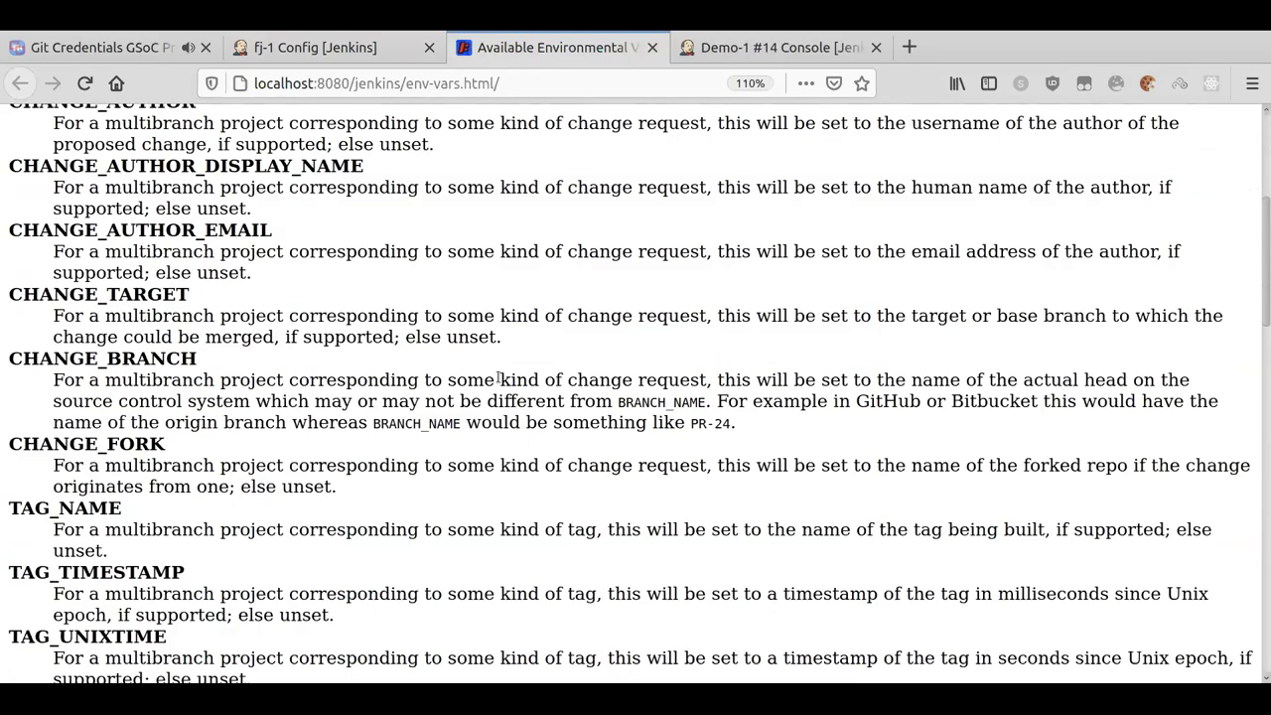
pyautogui.scroll(-3, 499, 378)
pyautogui.scroll(-2, 499, 381)
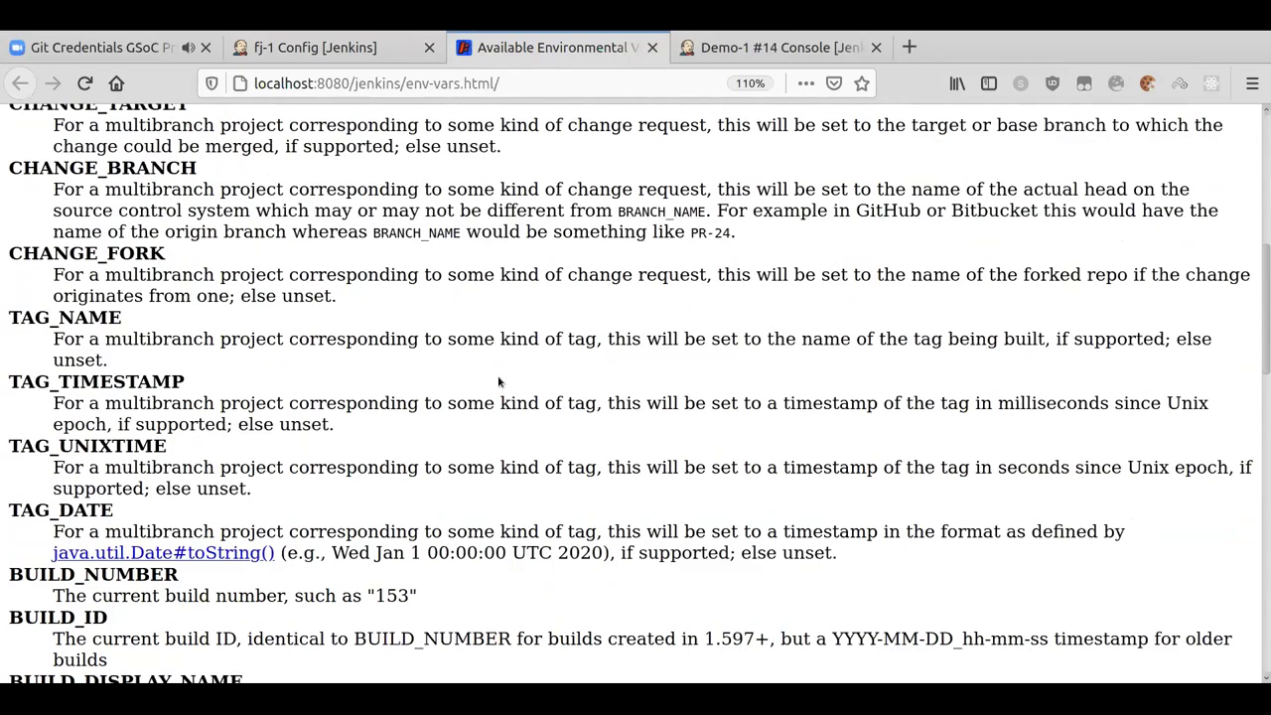
pyautogui.scroll(-1, 499, 381)
pyautogui.scroll(-5, 498, 381)
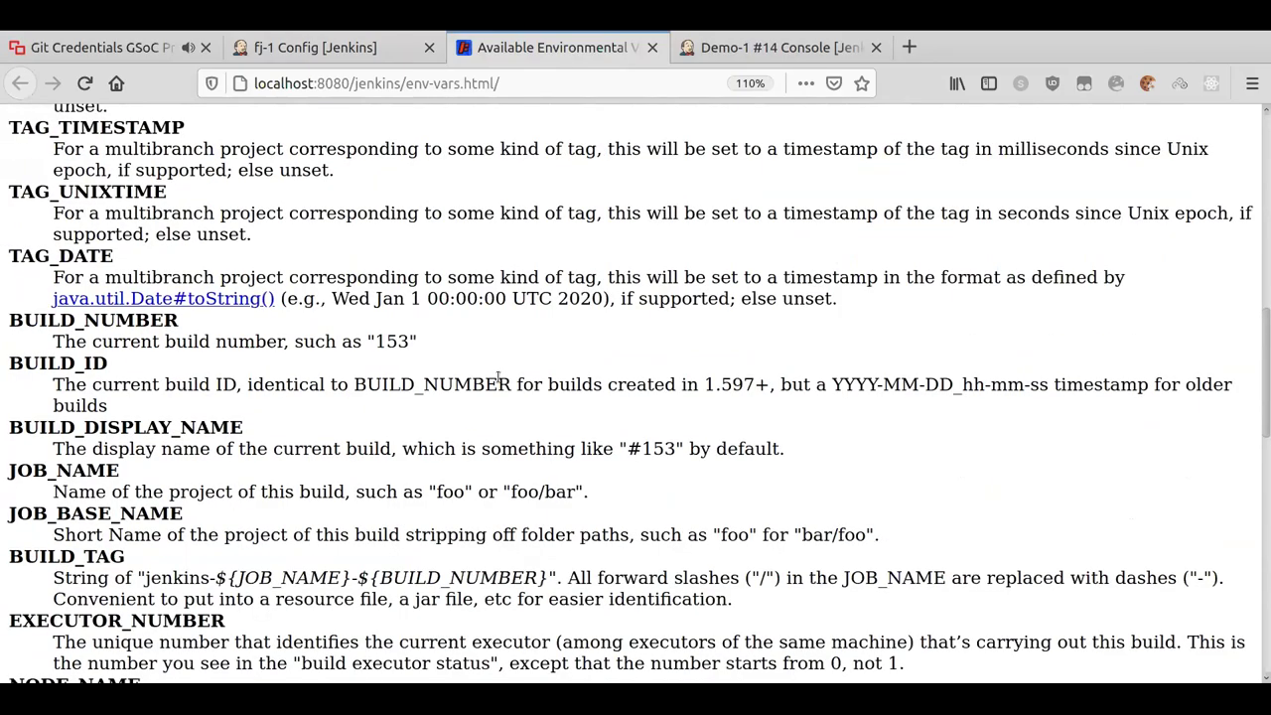
pyautogui.scroll(-20, 499, 378)
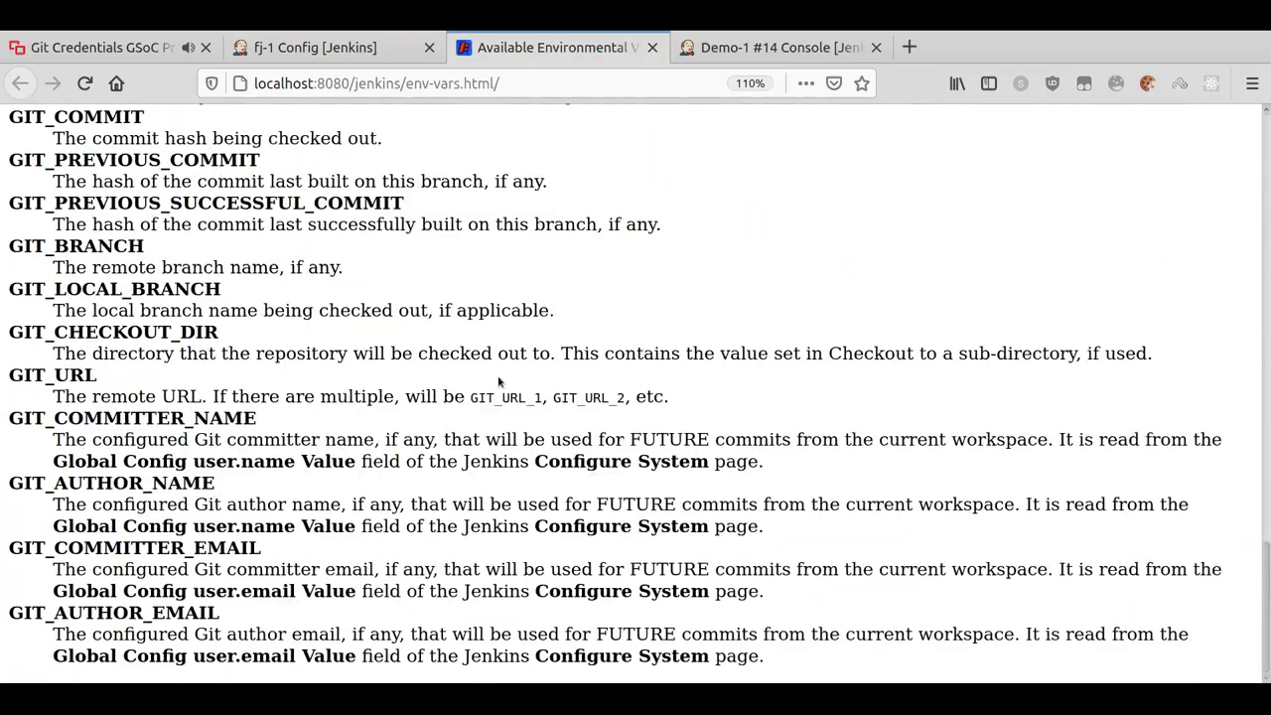
pyautogui.scroll(1, 498, 382)
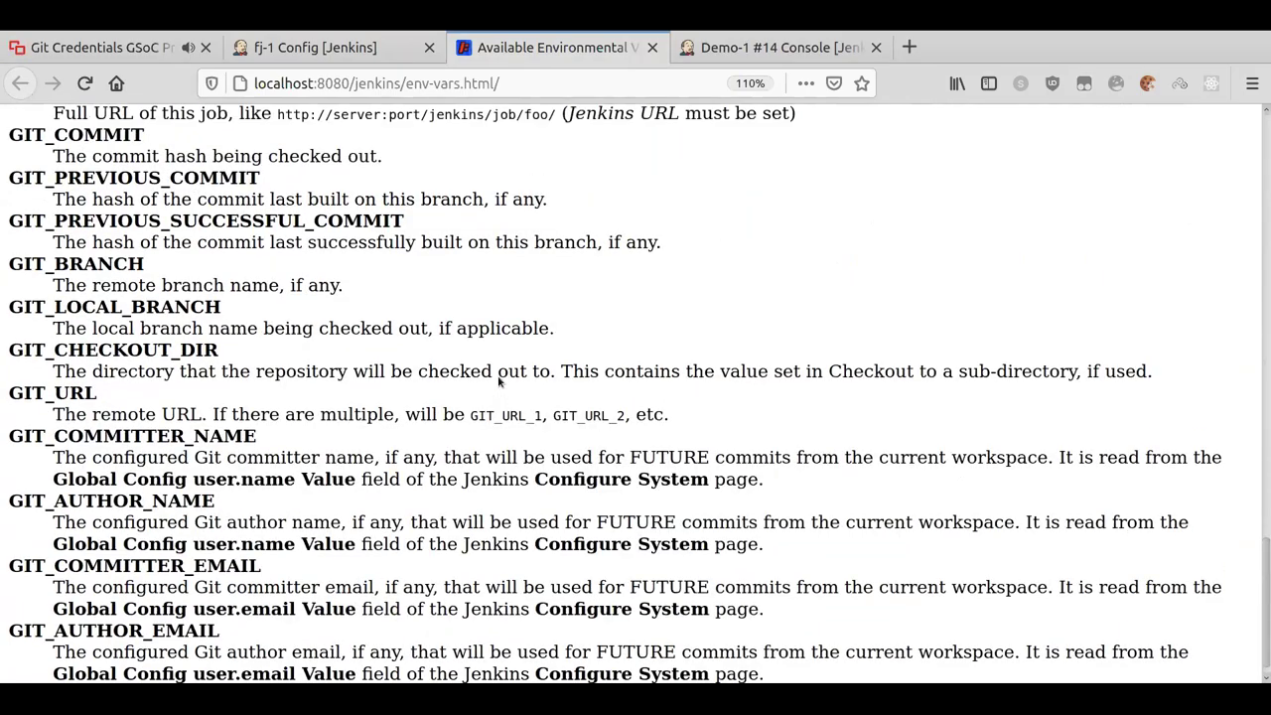
pyautogui.scroll(20, 499, 382)
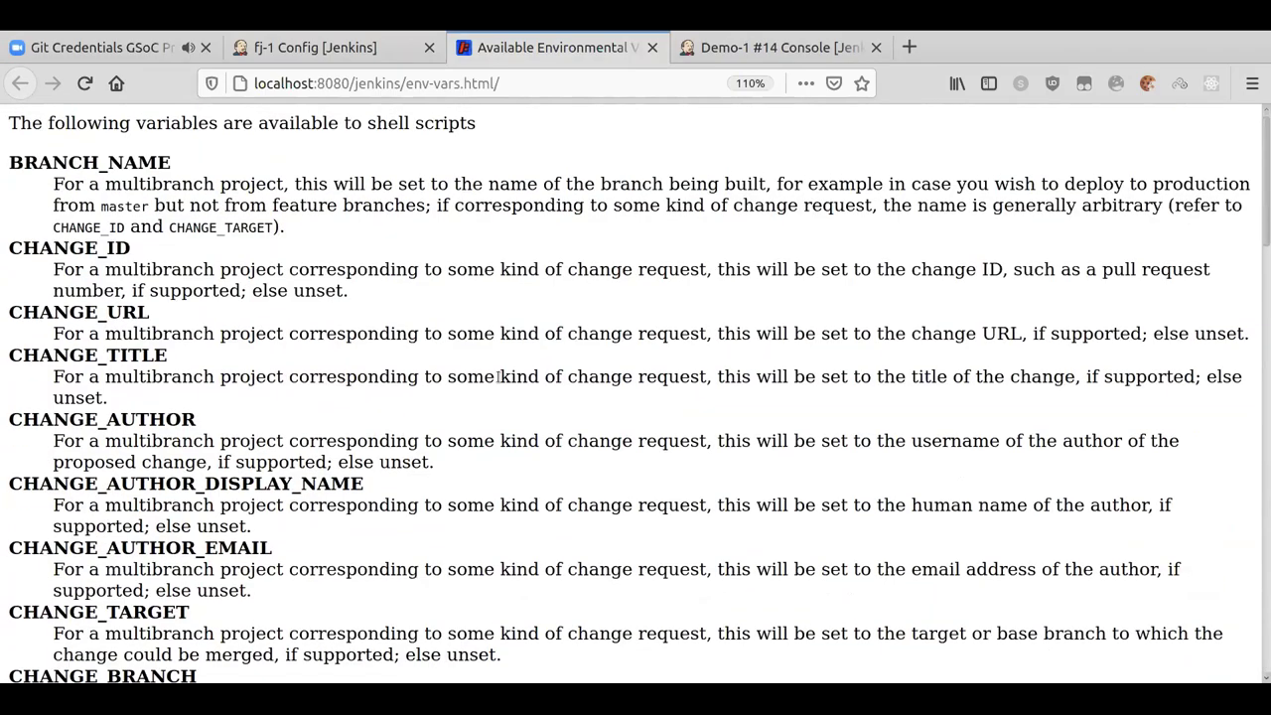
pyautogui.scroll(-8, 499, 377)
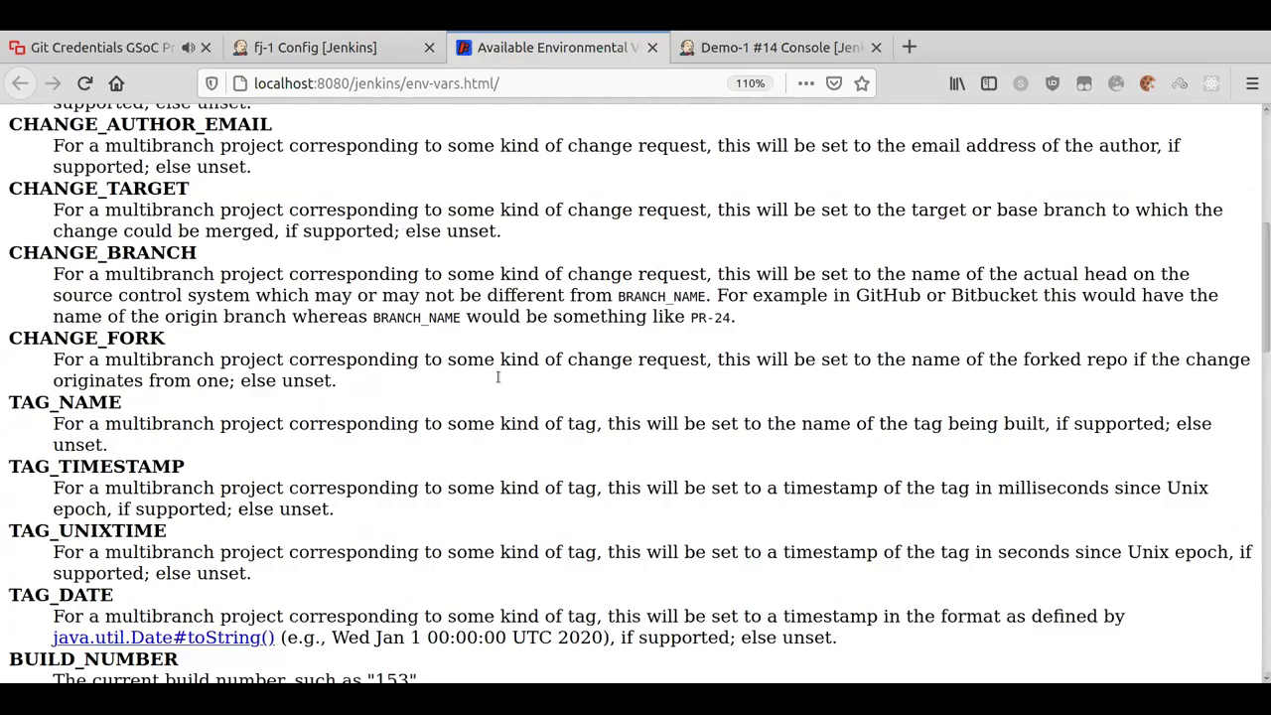
pyautogui.scroll(-20, 499, 377)
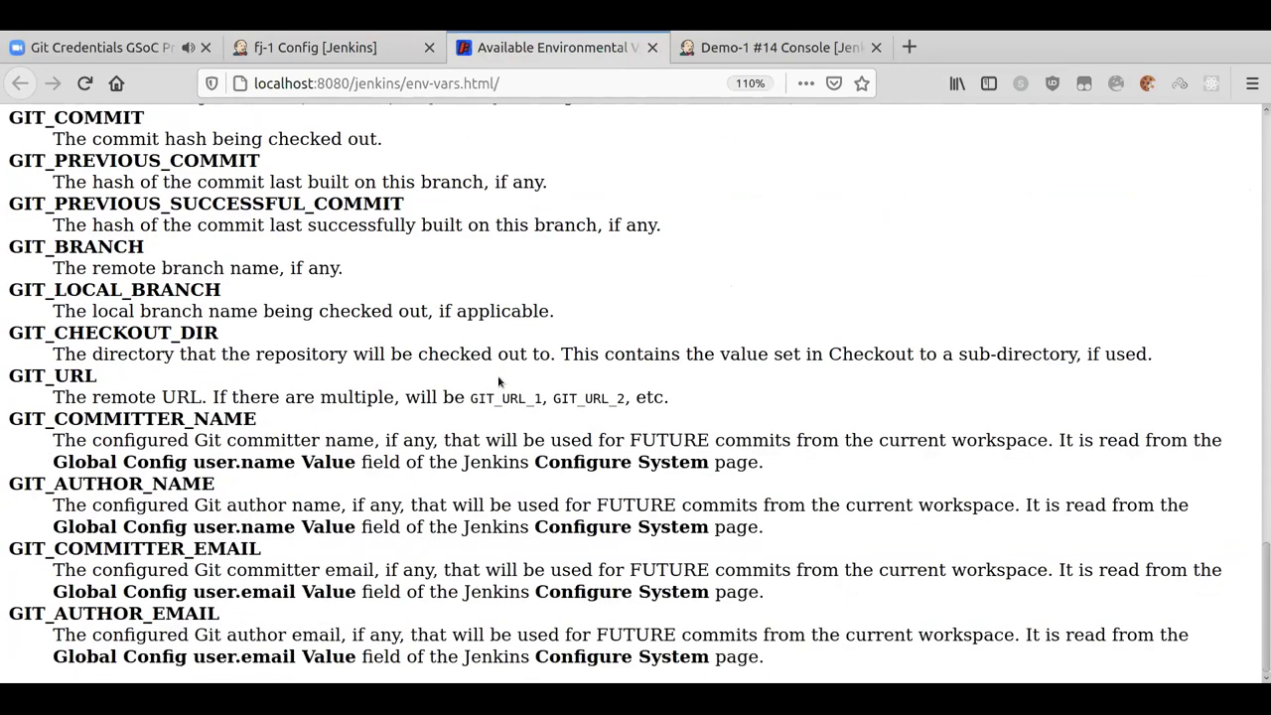
pyautogui.scroll(20, 498, 382)
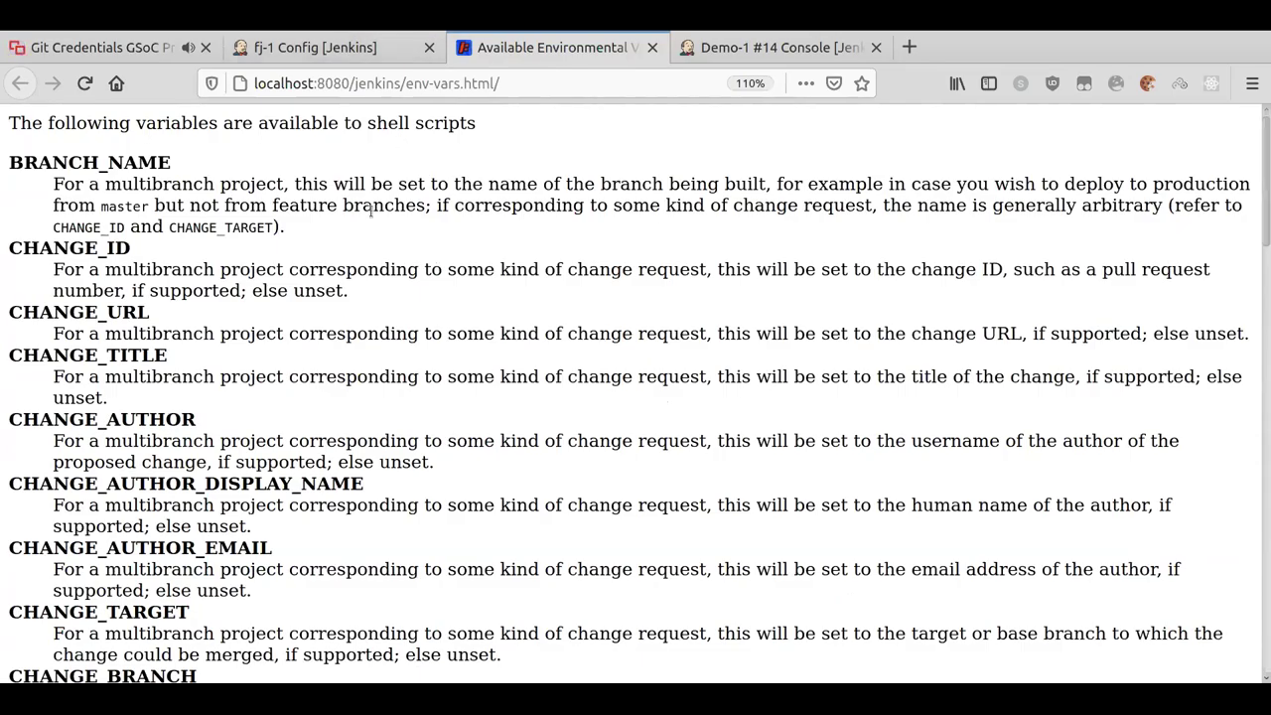
pyautogui.scroll(-1, 371, 210)
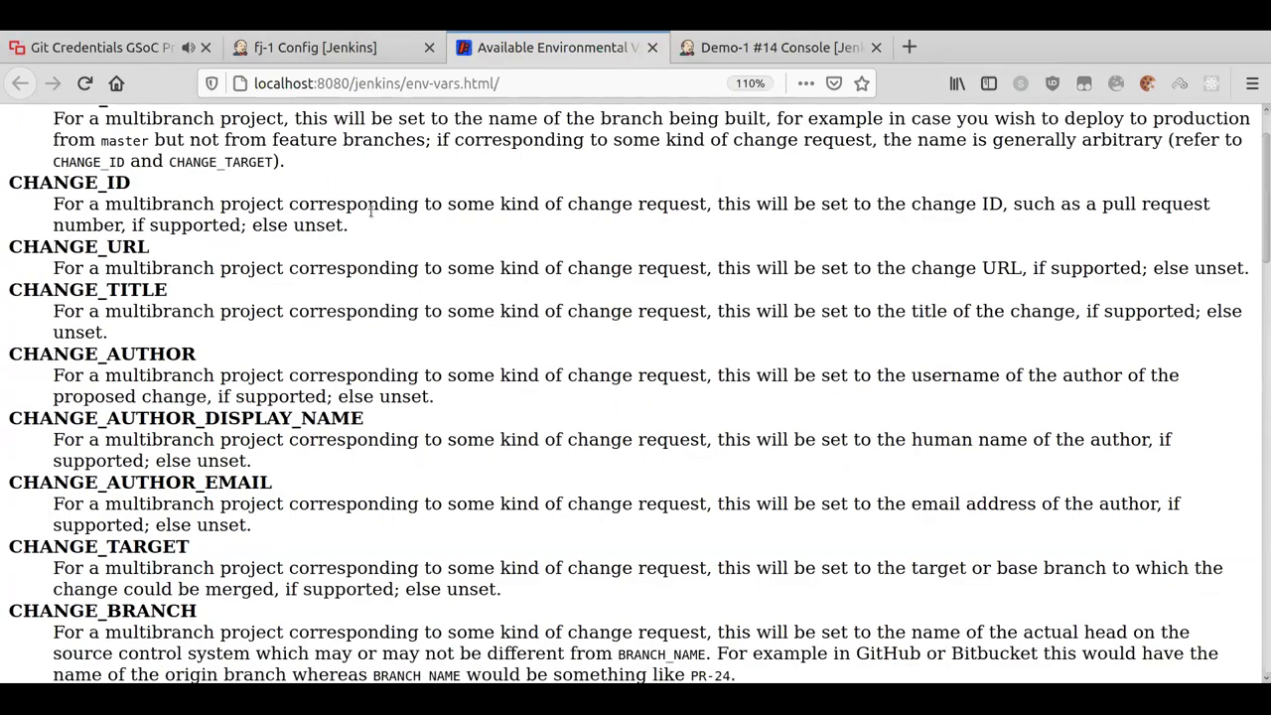
pyautogui.scroll(-2, 372, 210)
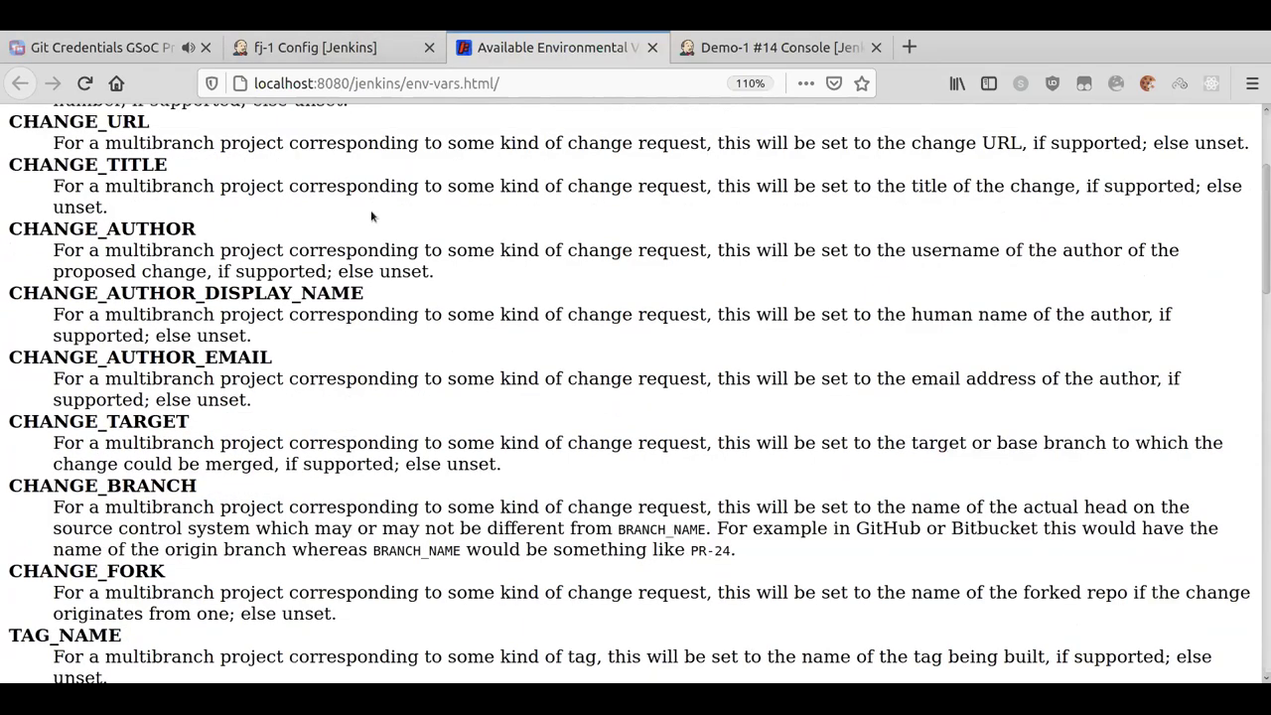
# Return to the fj-1 configuration and review the Windows batch command build step below the bindings.
pyautogui.click(331, 50)
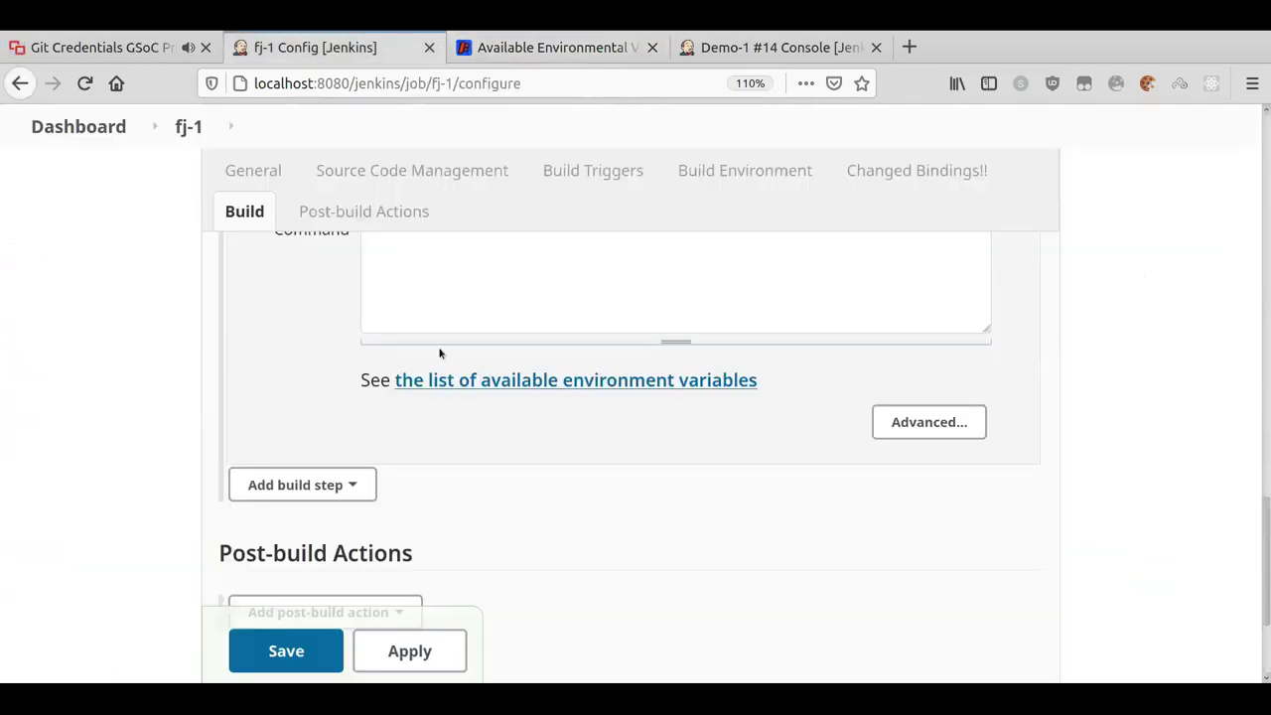
pyautogui.scroll(3, 323, 342)
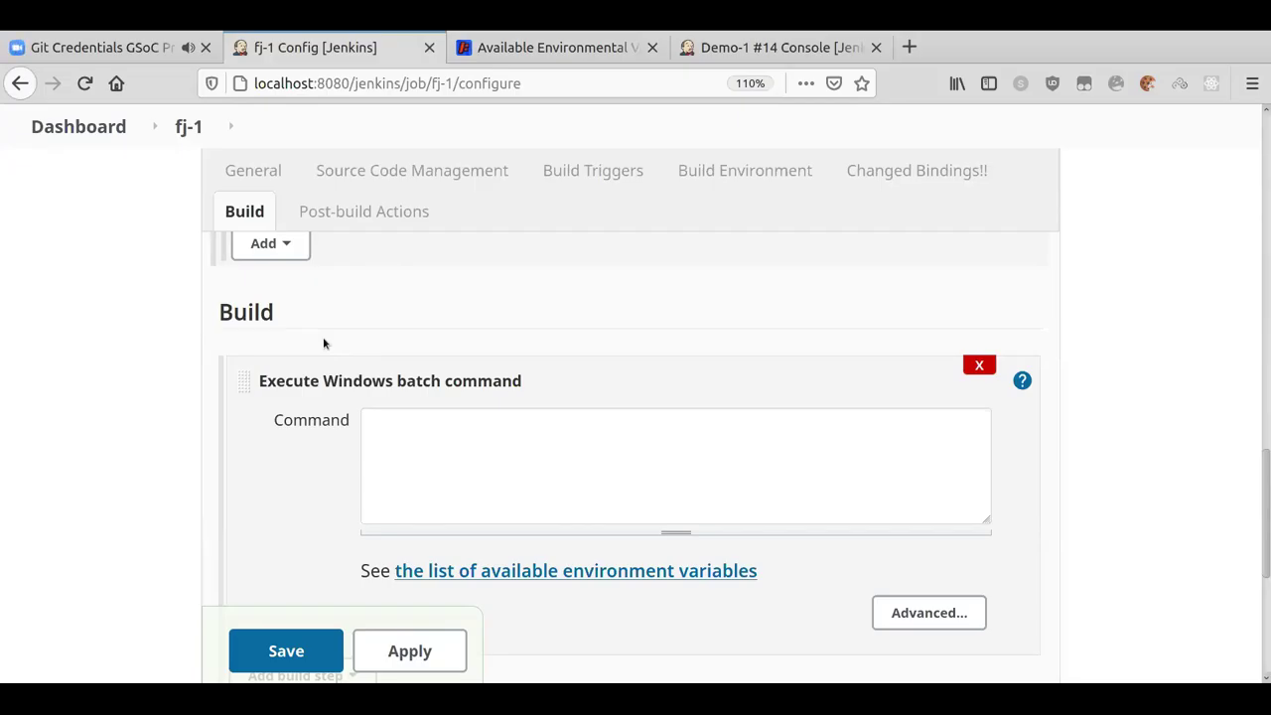
pyautogui.scroll(2, 323, 343)
pyautogui.scroll(-1, 323, 343)
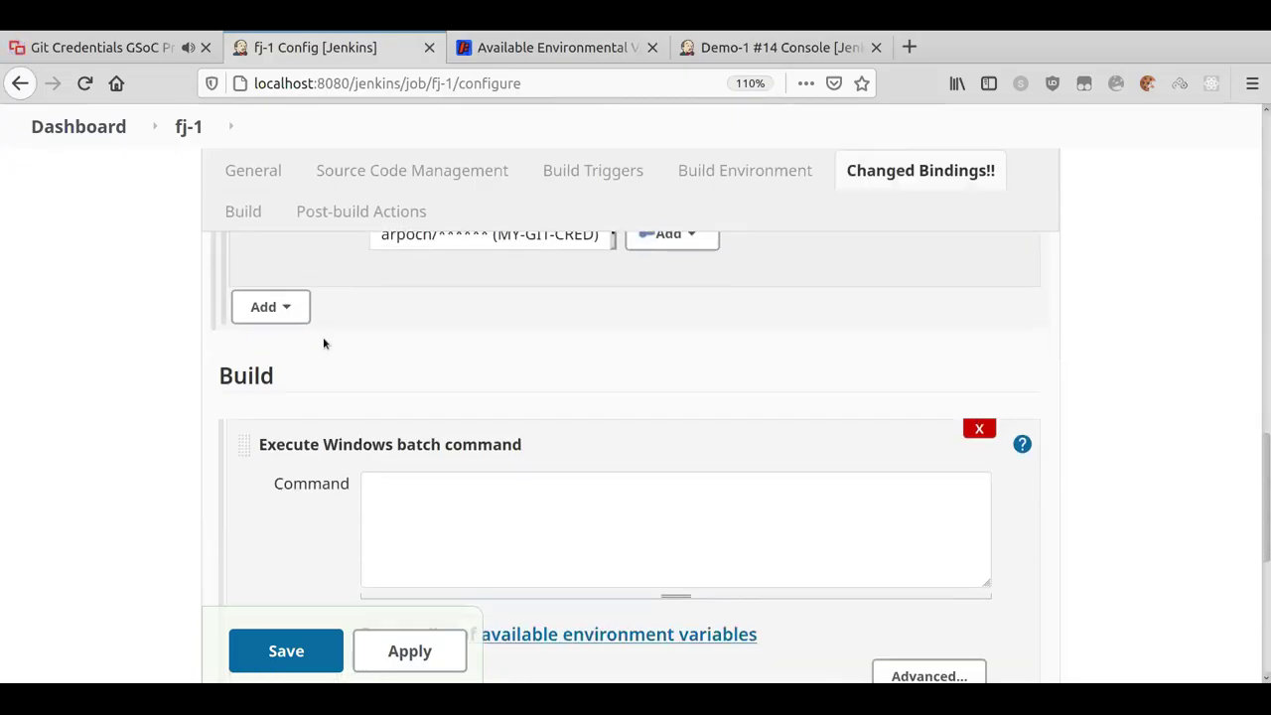
pyautogui.scroll(-1, 323, 343)
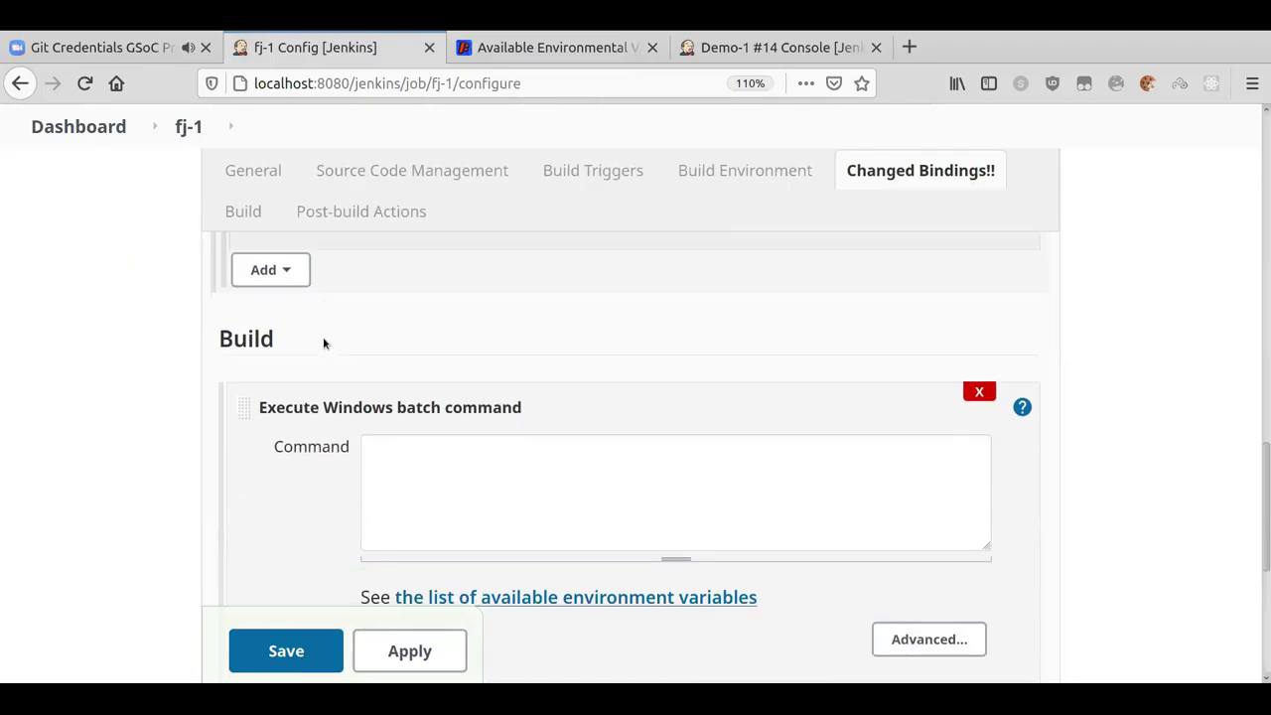
pyautogui.scroll(-1, 323, 342)
pyautogui.scroll(1, 323, 343)
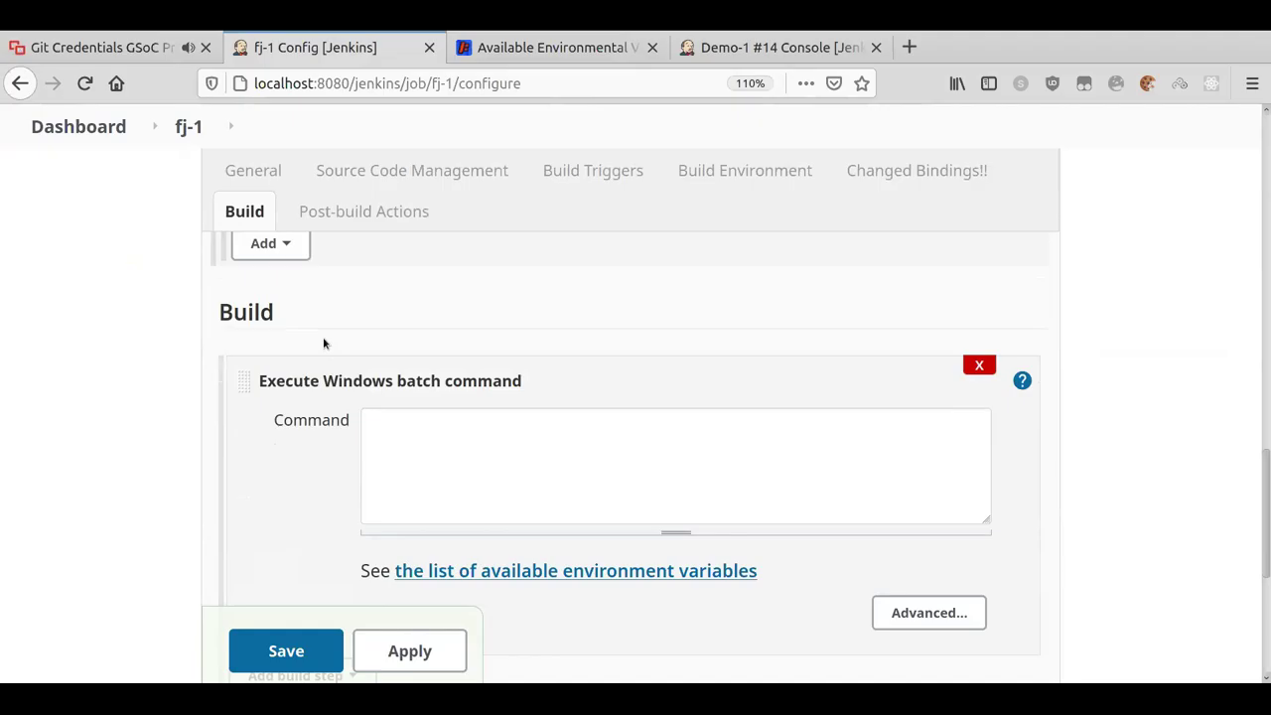
# Try the Parameter expression option for the Git Username Password binding's credentials, highlight its format hint, and restore Specific credentials.
pyautogui.scroll(4, 323, 343)
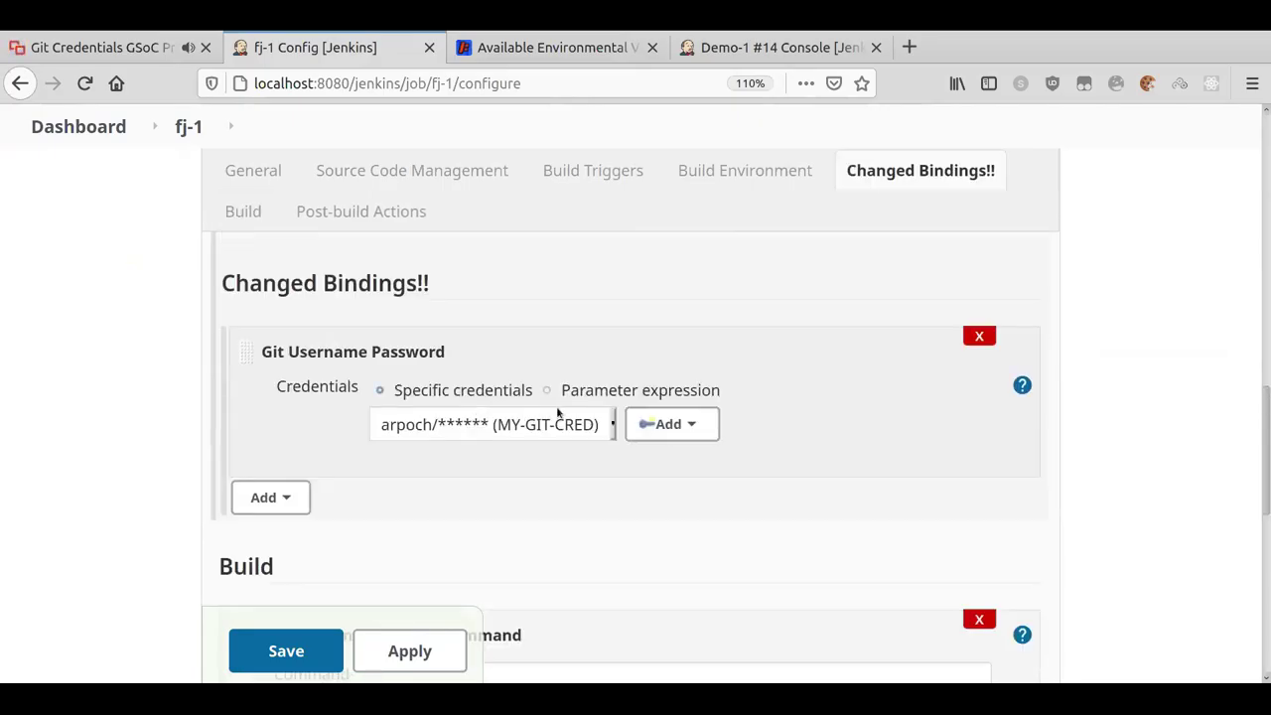
pyautogui.click(587, 394)
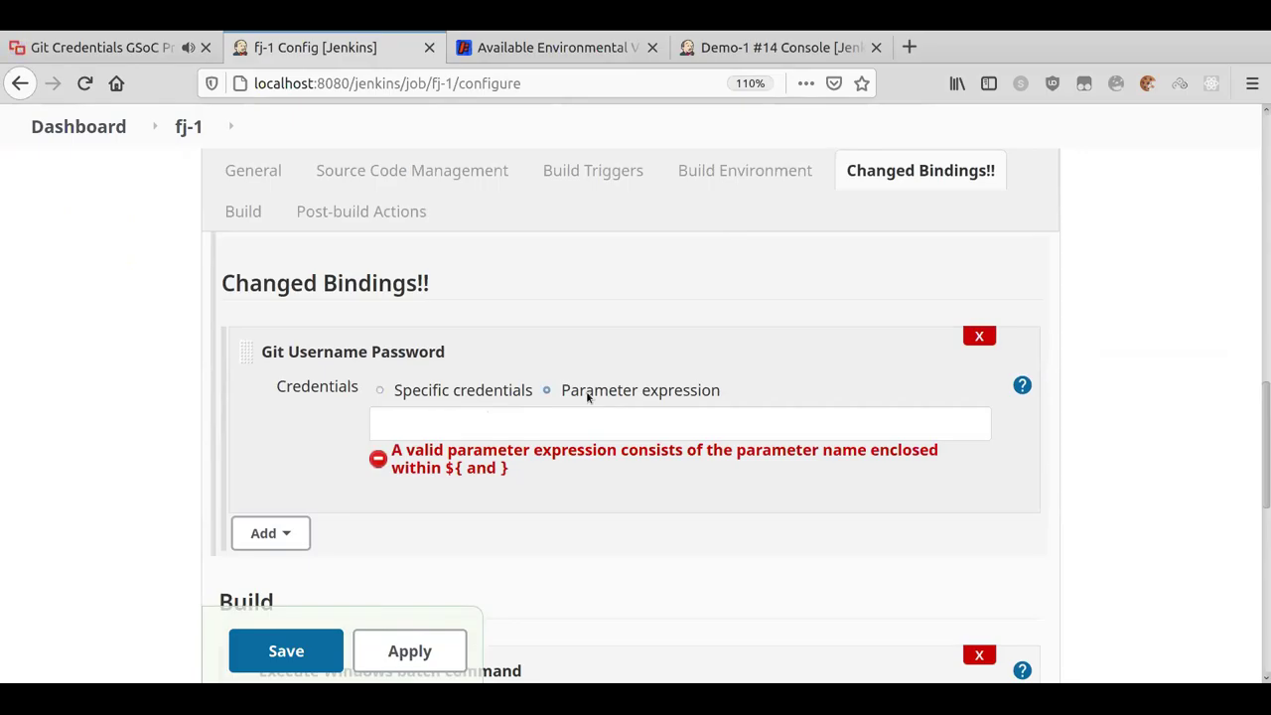
pyautogui.moveTo(476, 467); pyautogui.dragTo(437, 493)
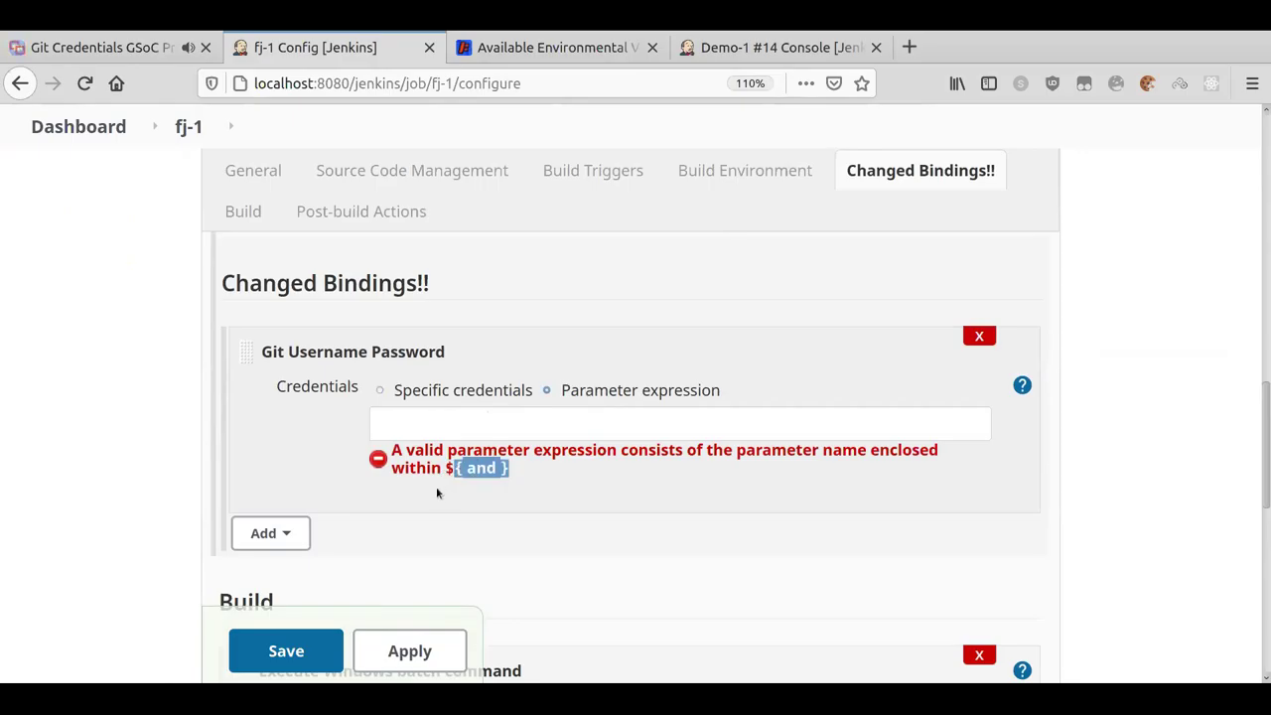
pyautogui.click(437, 493)
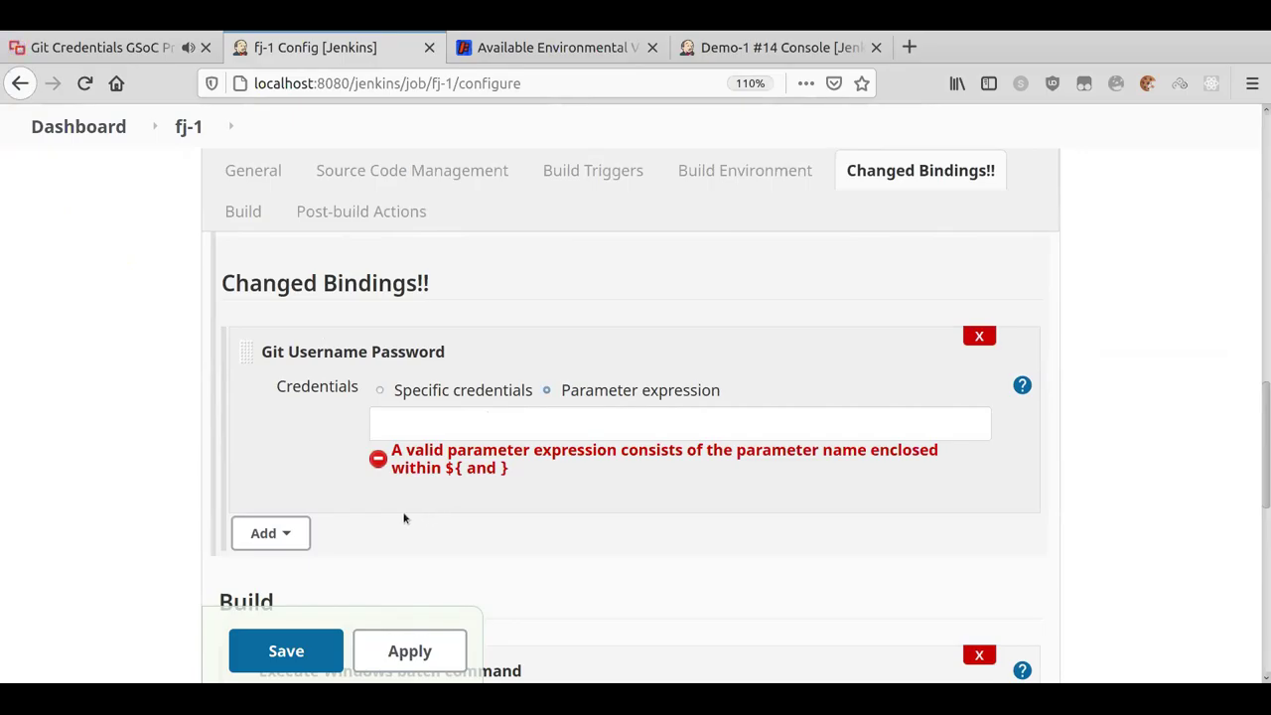
pyautogui.click(379, 390)
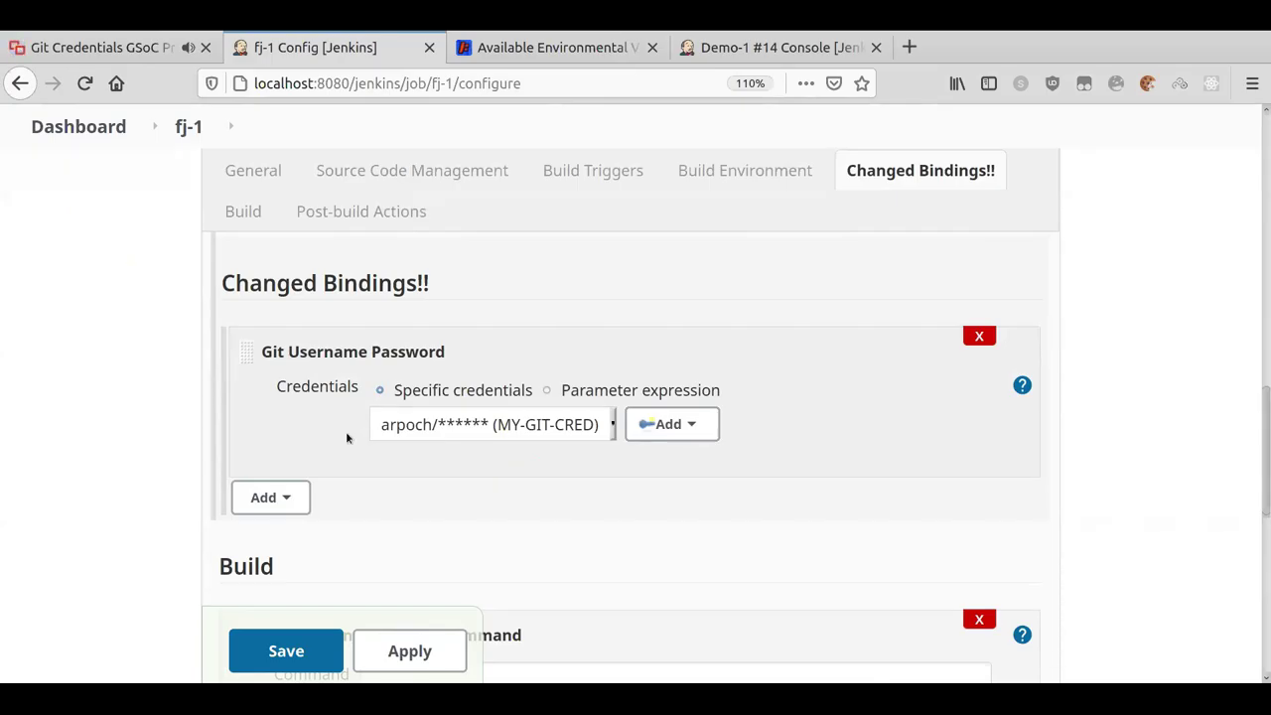
pyautogui.scroll(-1, 346, 438)
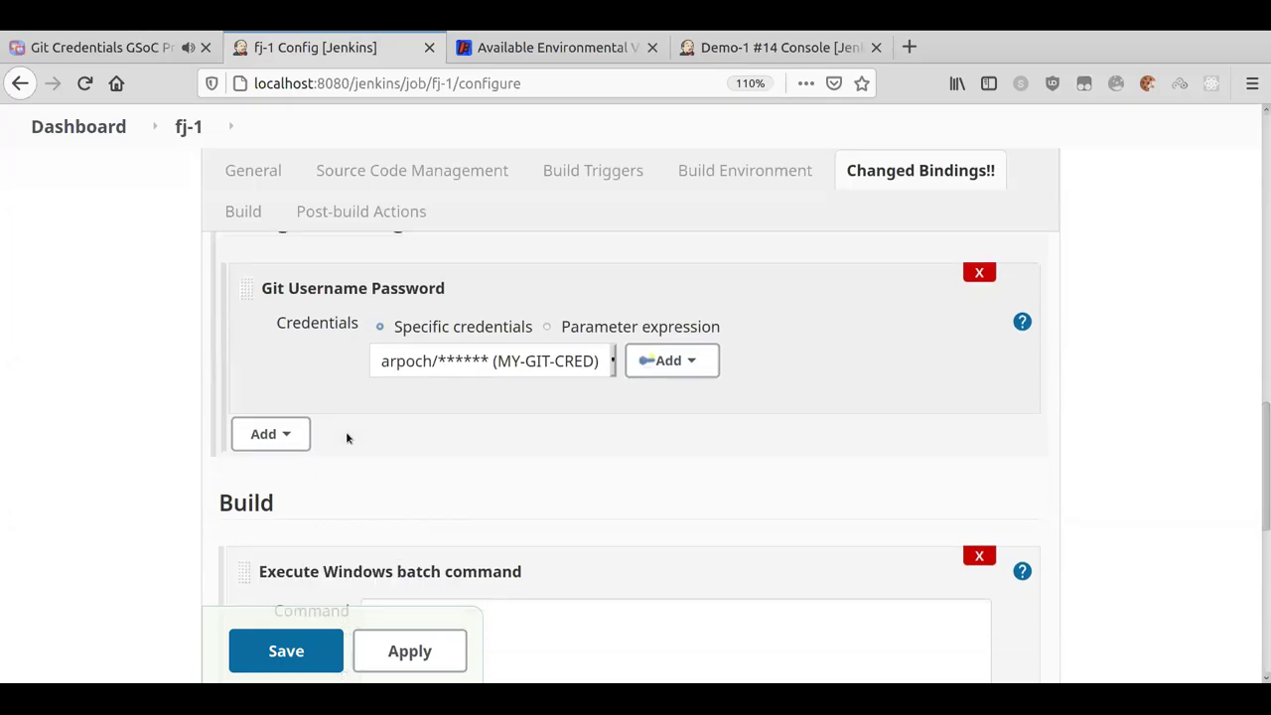
pyautogui.scroll(-1, 347, 438)
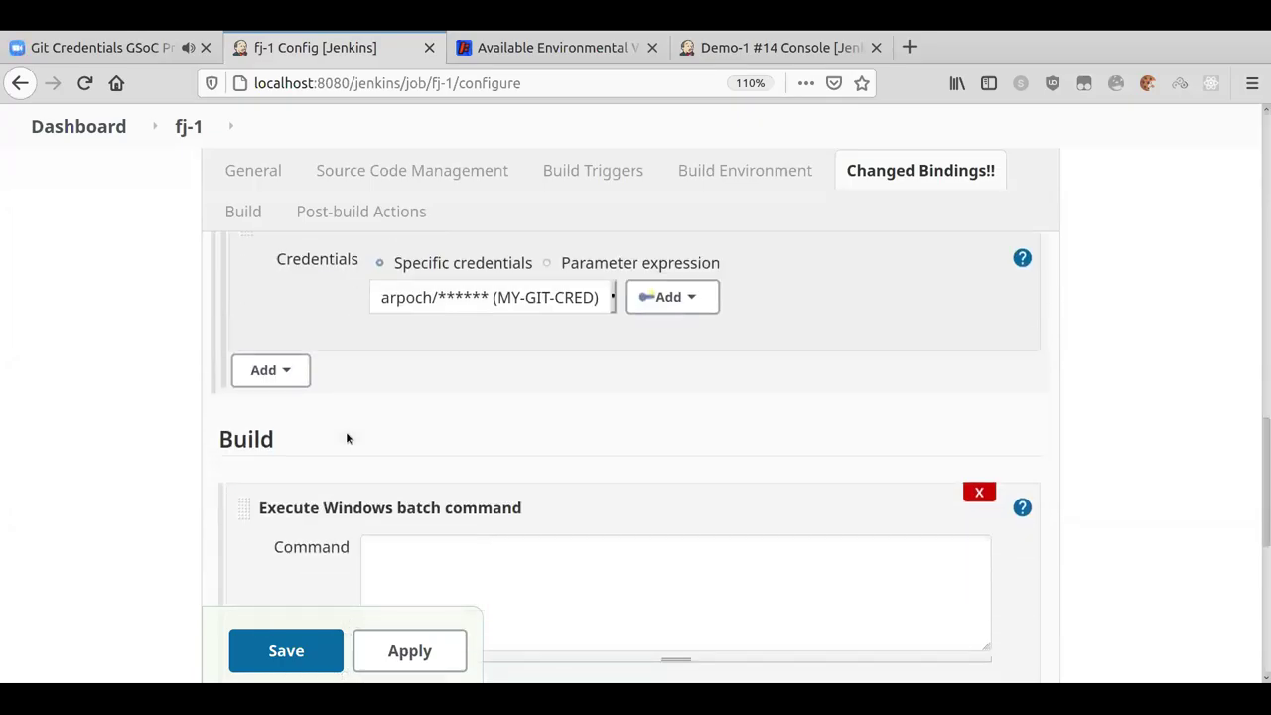
pyautogui.scroll(-1, 347, 438)
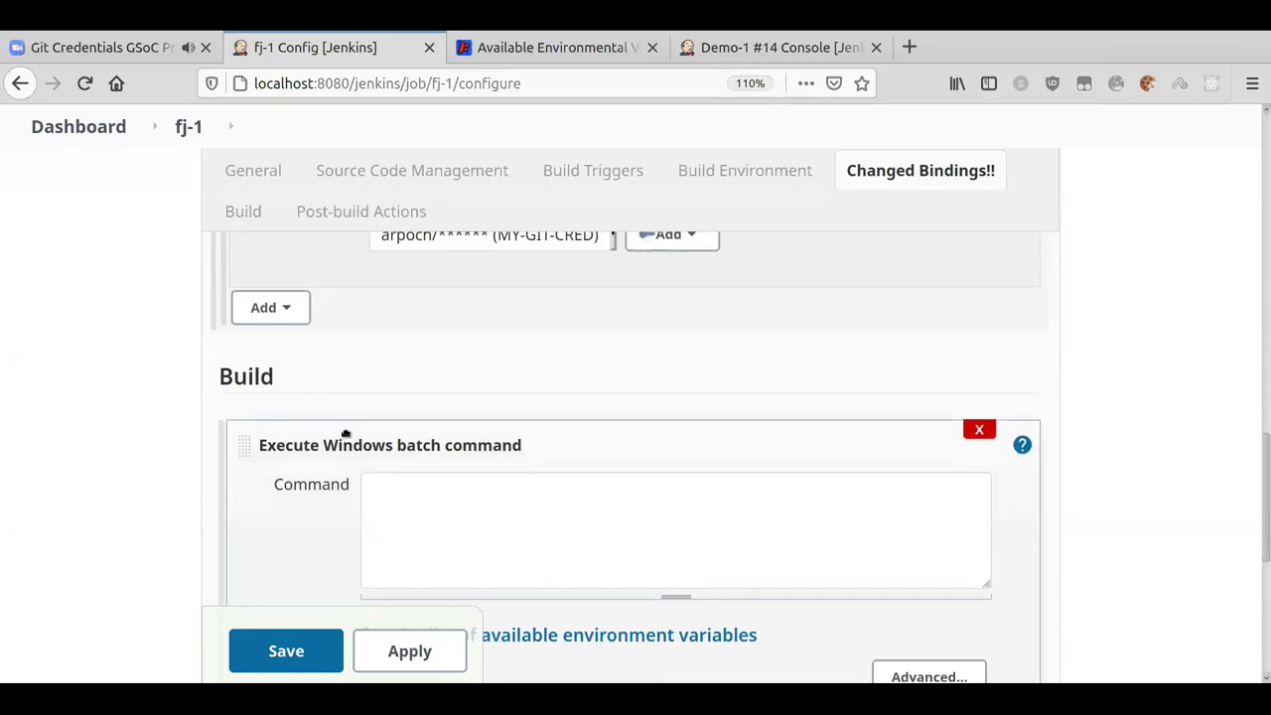
pyautogui.scroll(2, 355, 374)
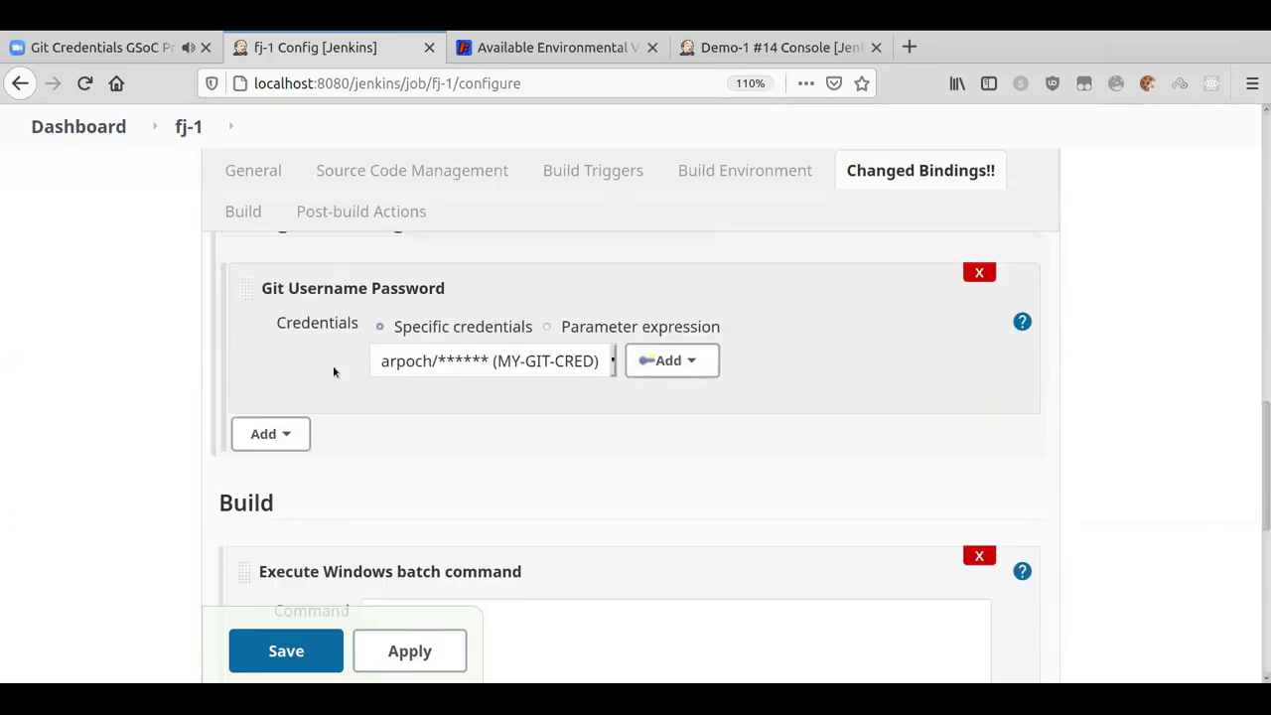
pyautogui.doubleClick(383, 487)
pyautogui.click(383, 488)
pyautogui.doubleClick(383, 488)
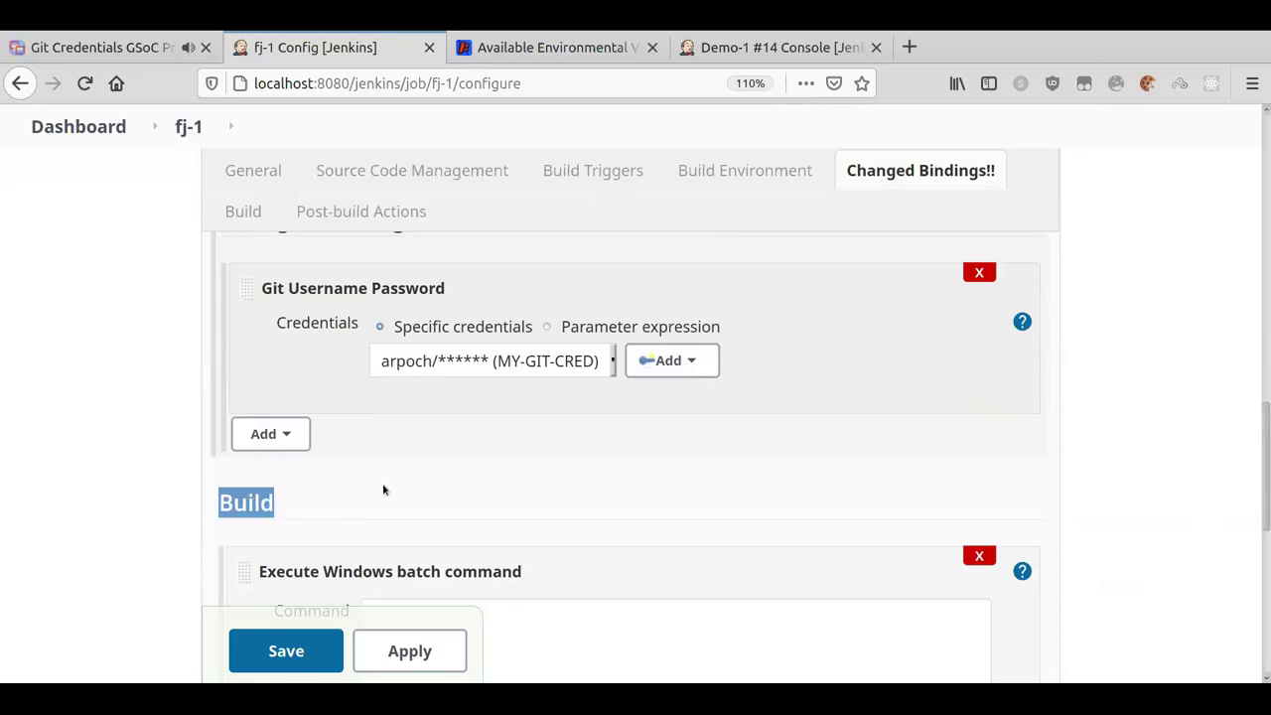
pyautogui.click(383, 487)
pyautogui.doubleClick(383, 488)
# Replace the Execute Windows batch command build step of job fj-1 with an Execute shell build step.
pyautogui.click(979, 555)
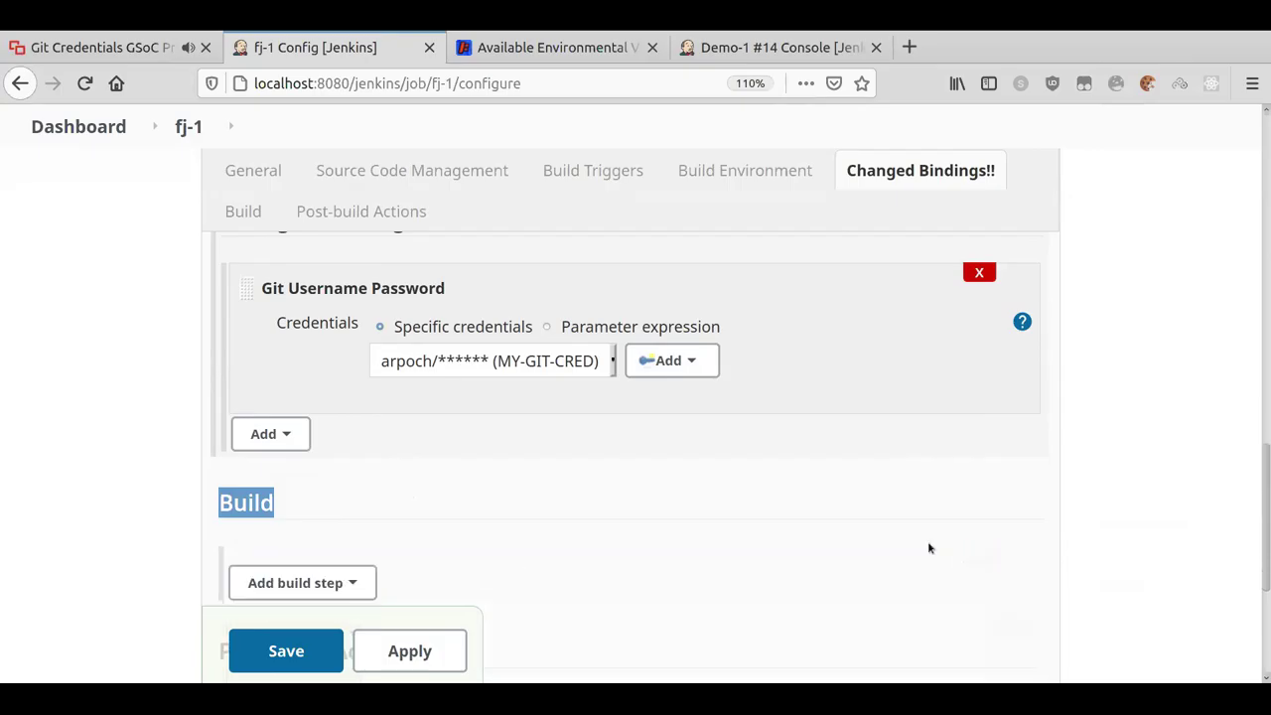
pyautogui.click(338, 562)
pyautogui.click(314, 627)
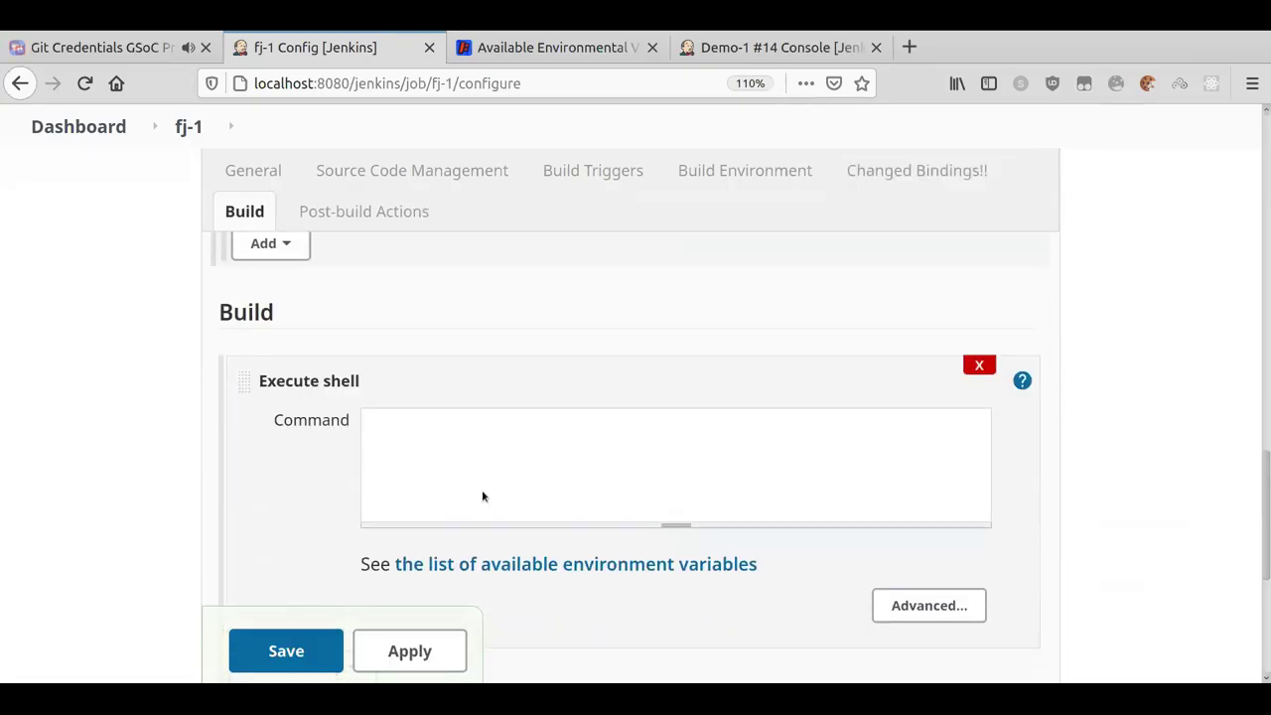
# Enter "env | sort" as the shell build step's command and save the fj-1 configuration.
pyautogui.click(484, 475)
pyautogui.write('env | sort')
pyautogui.scroll(-5, 622, 432)
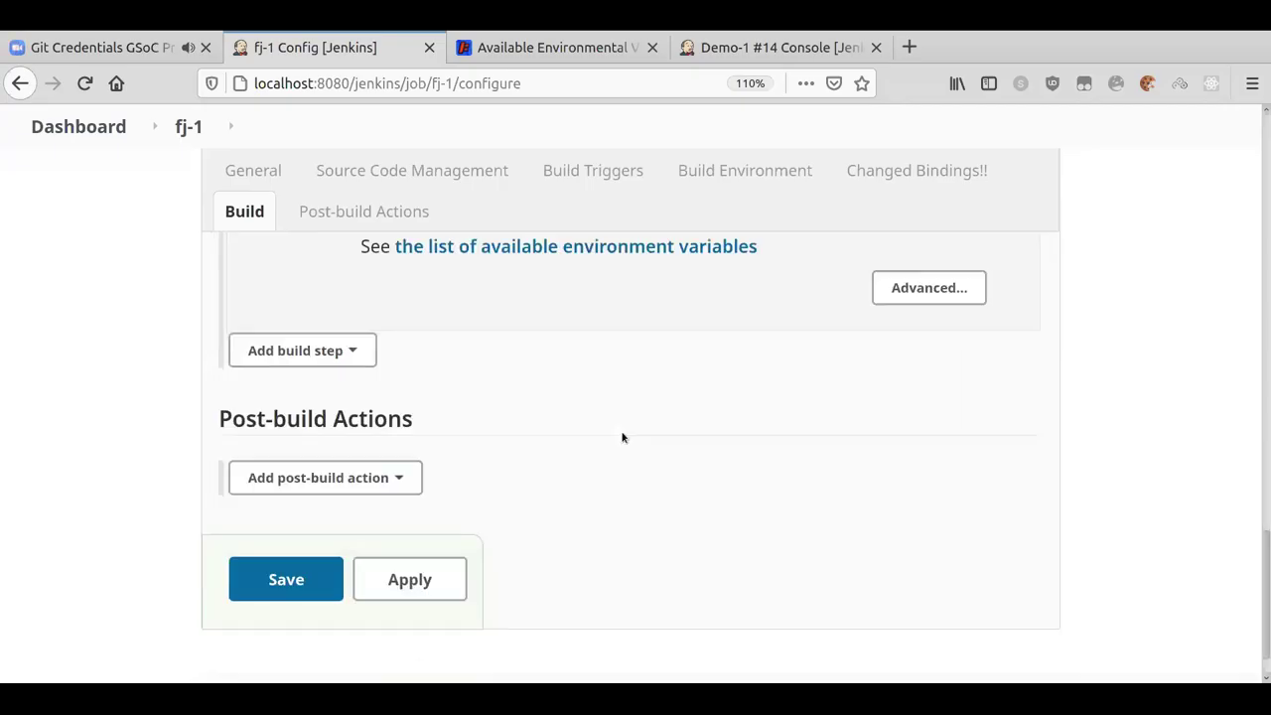
pyautogui.click(315, 595)
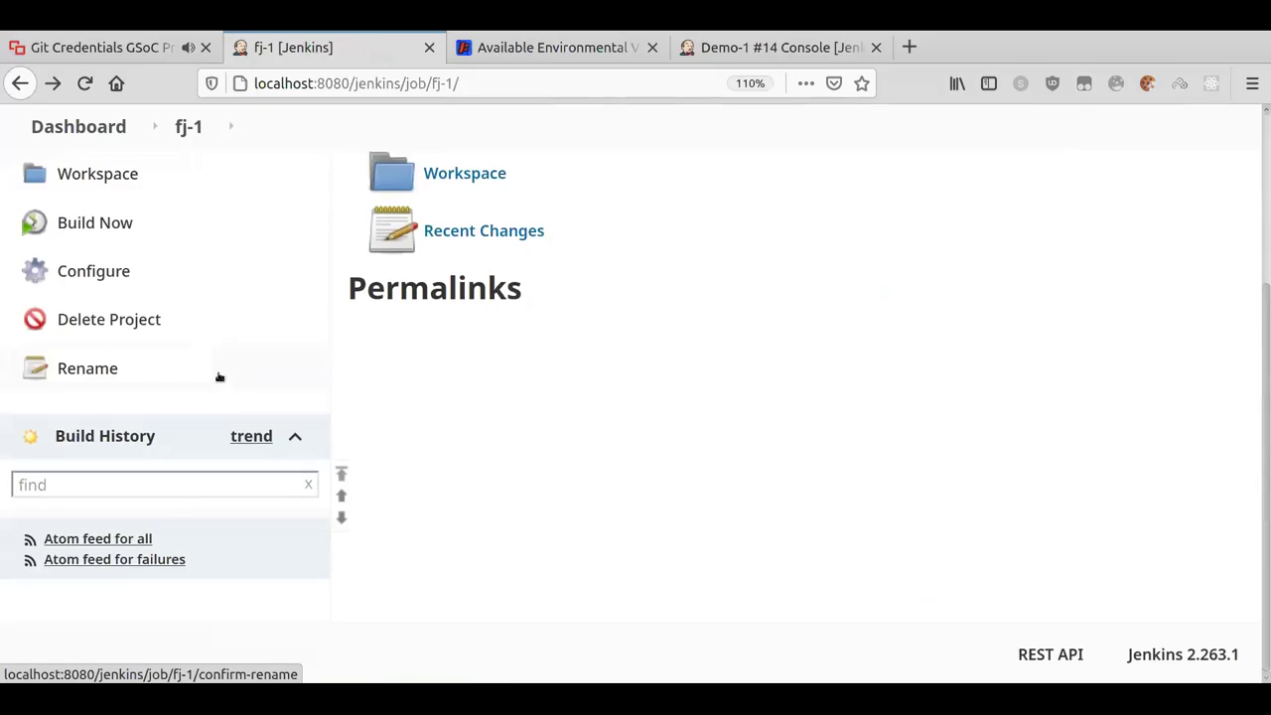
# Run a build of project fj-1 and open the console output of build #1.
pyautogui.scroll(2, 199, 397)
pyautogui.click(133, 421)
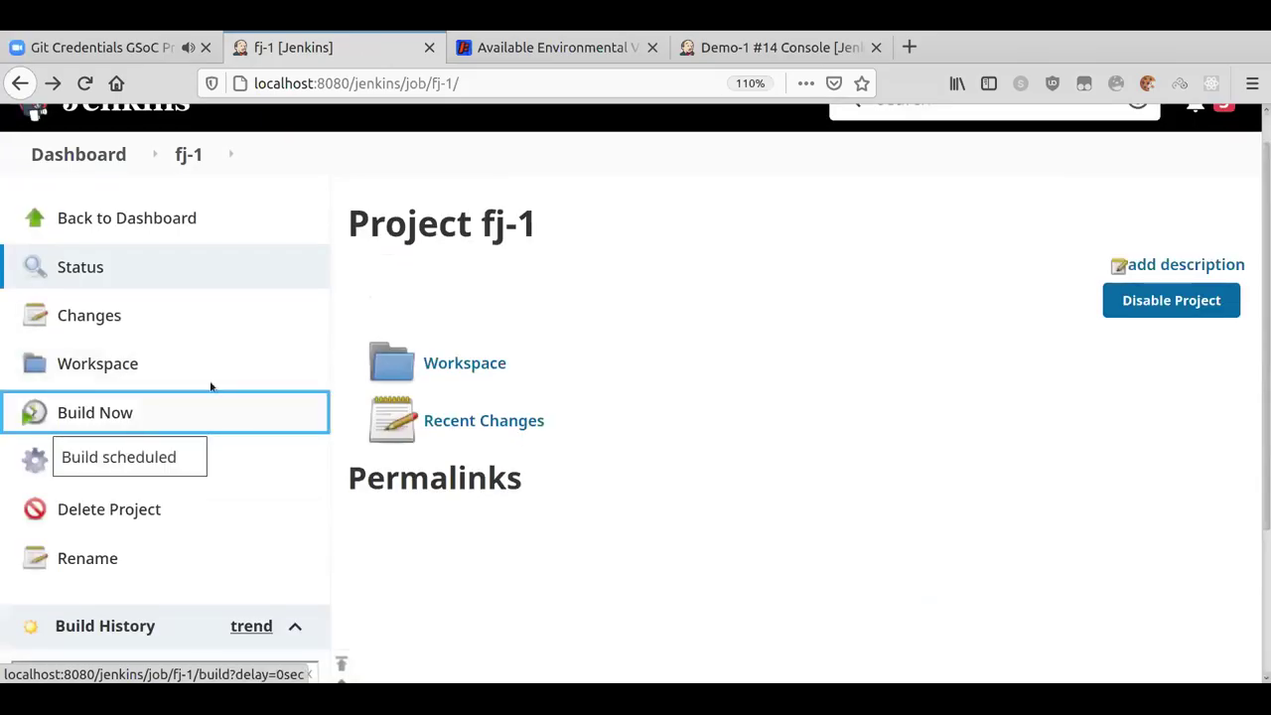
pyautogui.scroll(-1, 493, 291)
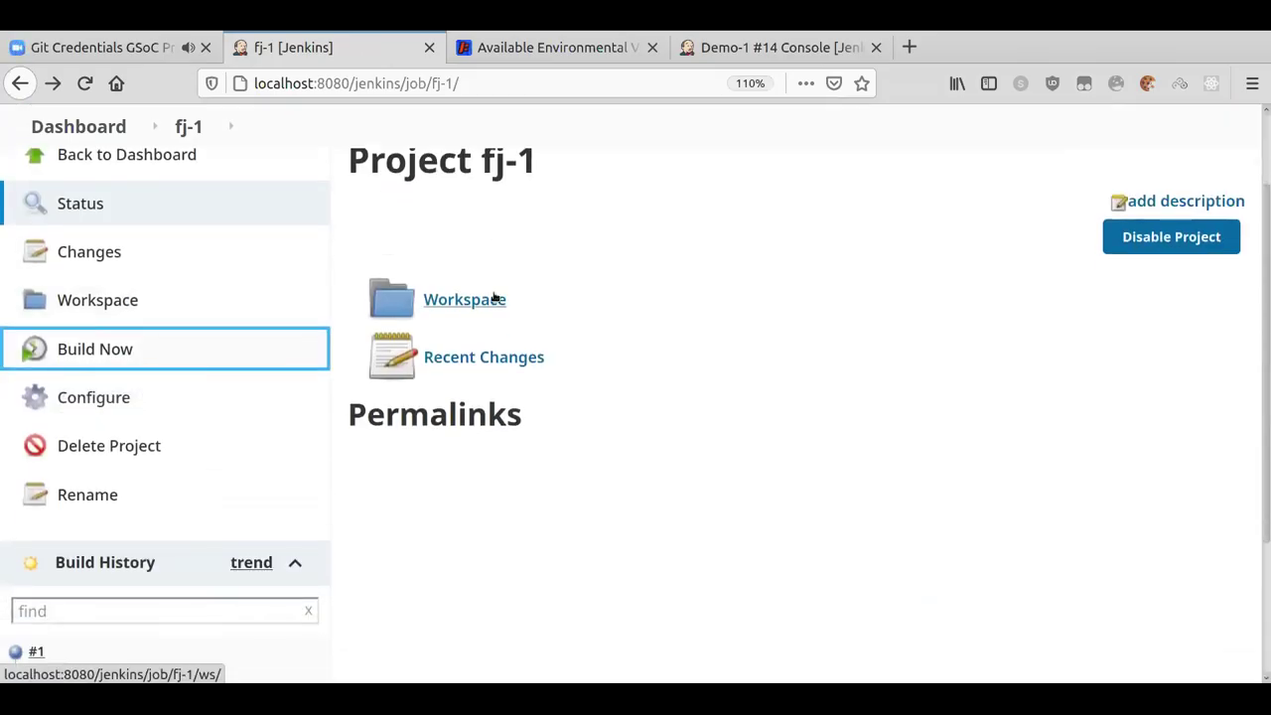
pyautogui.scroll(-2, 573, 288)
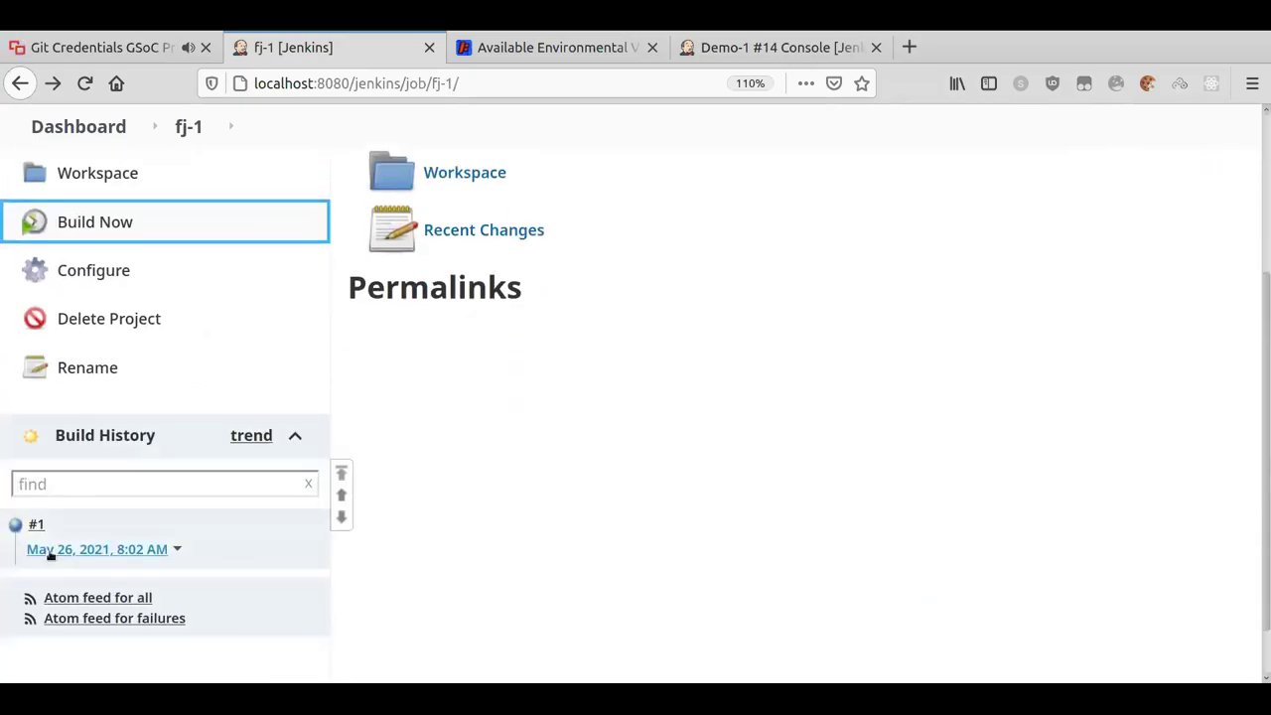
pyautogui.click(37, 525)
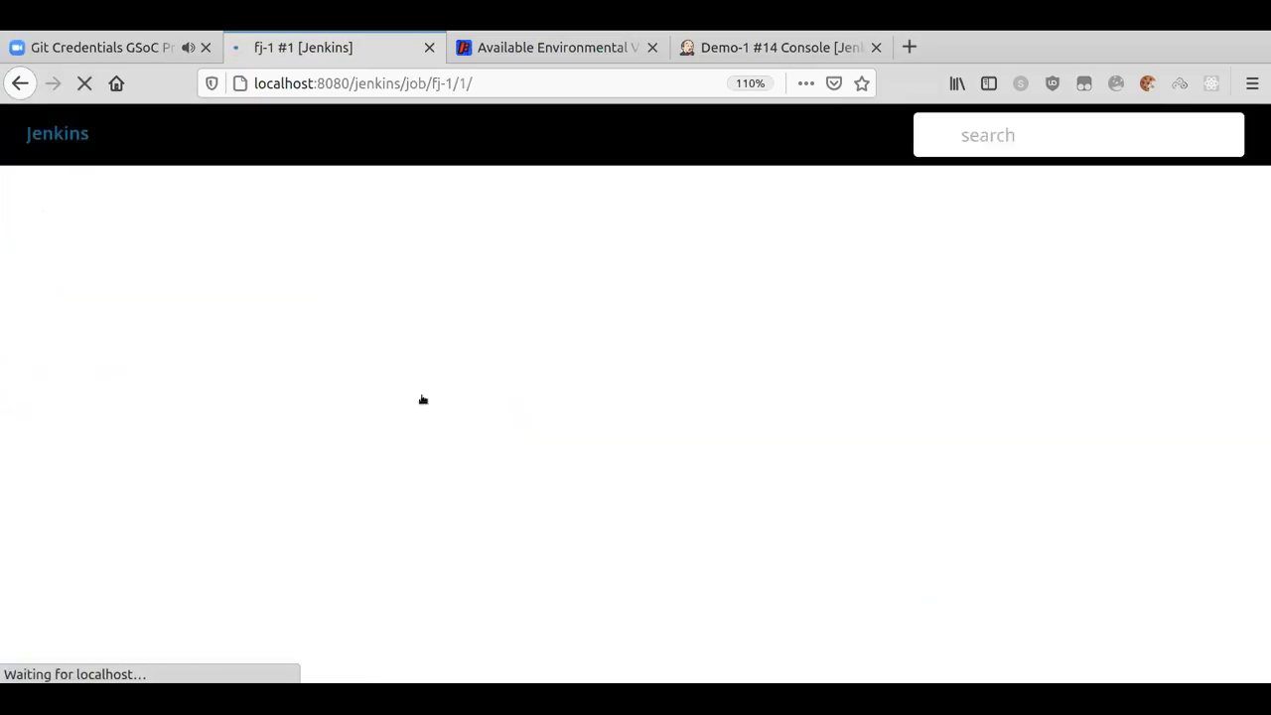
pyautogui.click(196, 399)
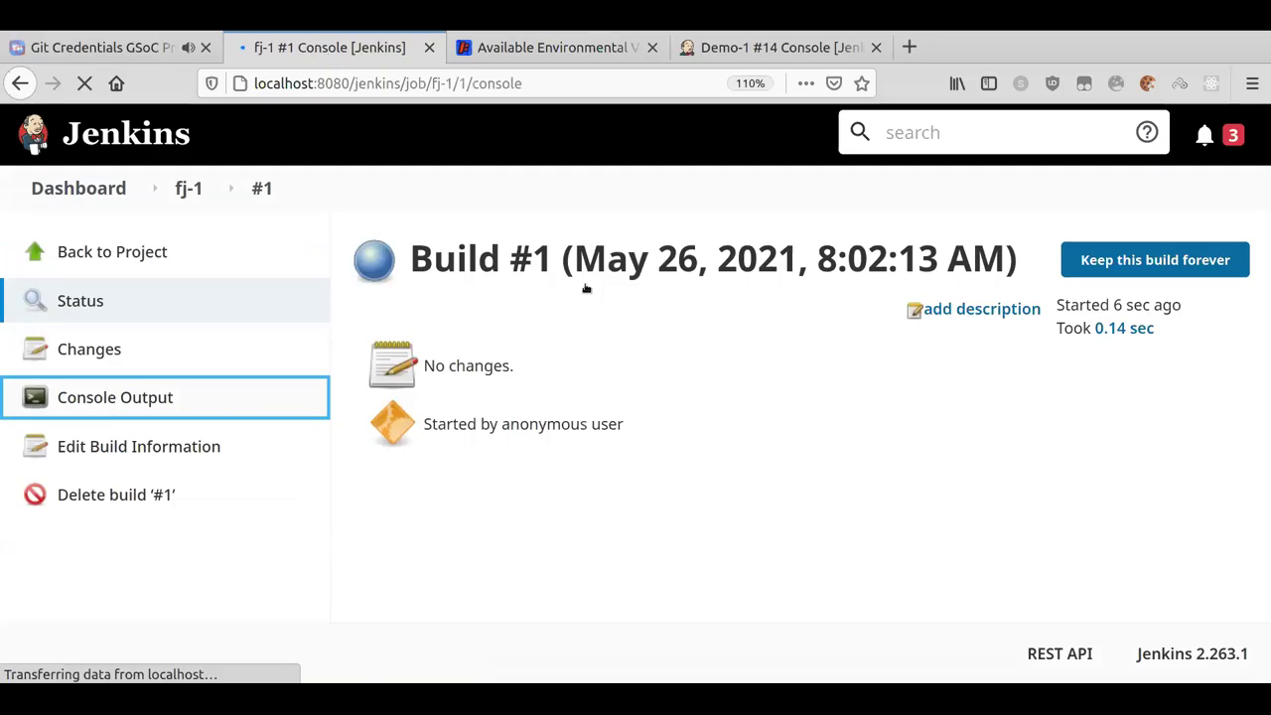
# Examine the first environment variables in the console output and highlight the GIT_ASKPASS name and its masked value.
pyautogui.scroll(-3, 586, 288)
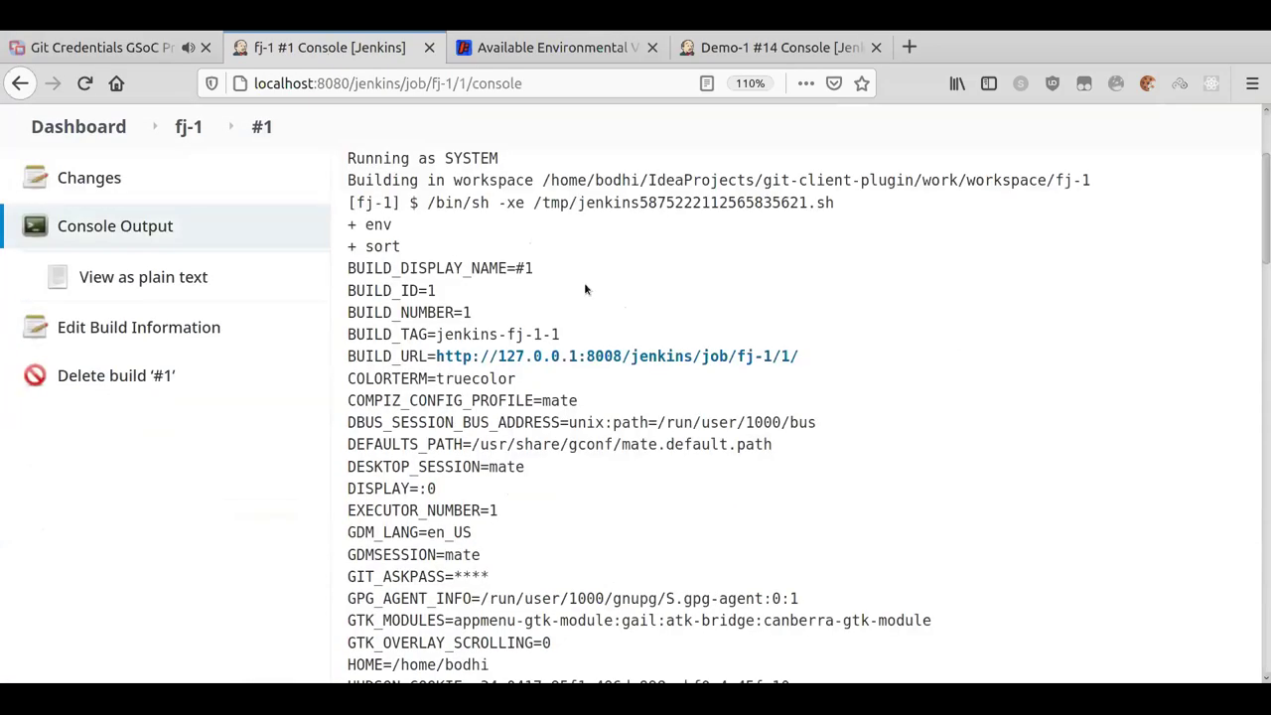
pyautogui.scroll(-1, 586, 289)
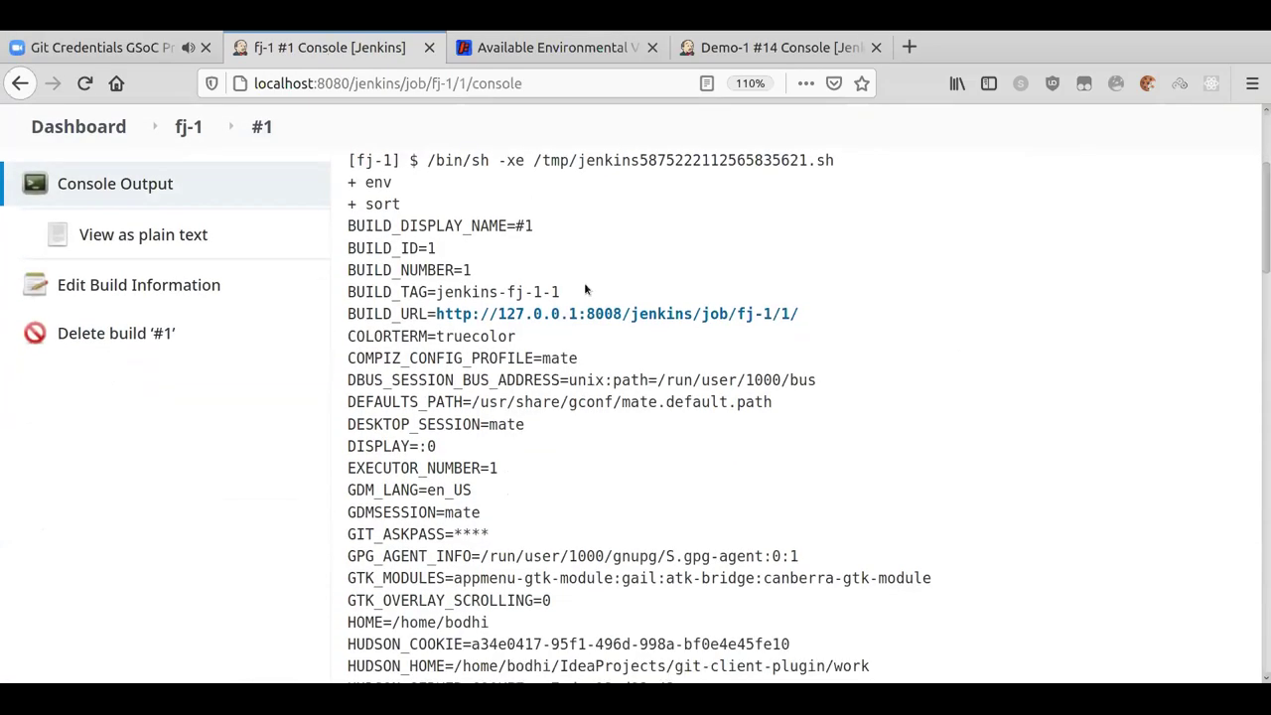
pyautogui.scroll(-5, 585, 289)
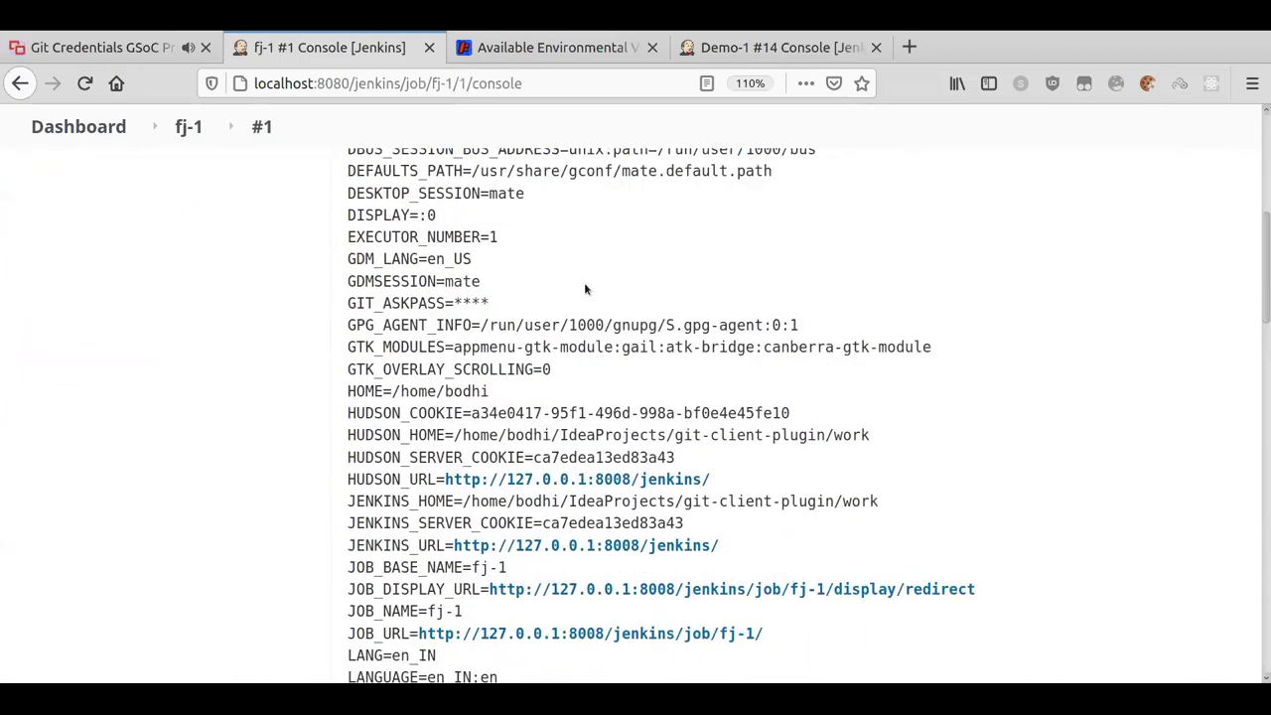
pyautogui.doubleClick(350, 309)
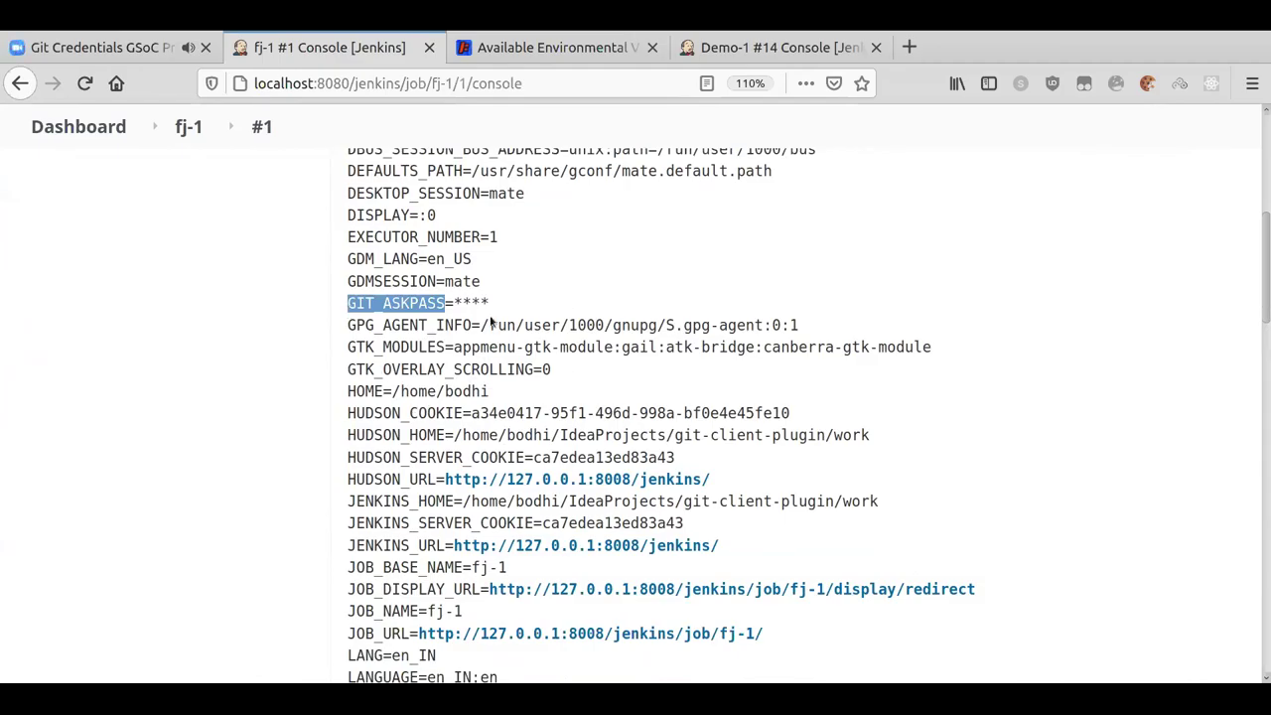
pyautogui.moveTo(492, 303); pyautogui.dragTo(454, 304)
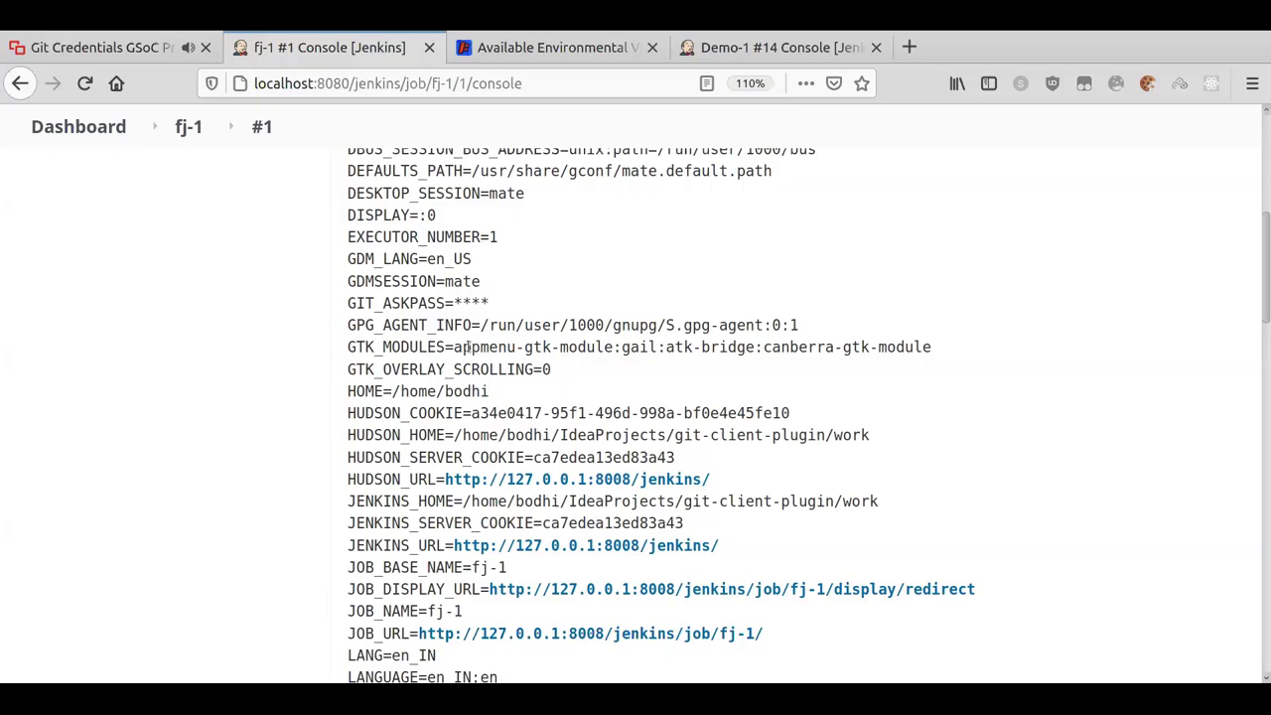
# Examine the remaining environment variables to the end of the console output and back up to the Maven and path entries.
pyautogui.scroll(-1, 467, 346)
pyautogui.scroll(-2, 469, 346)
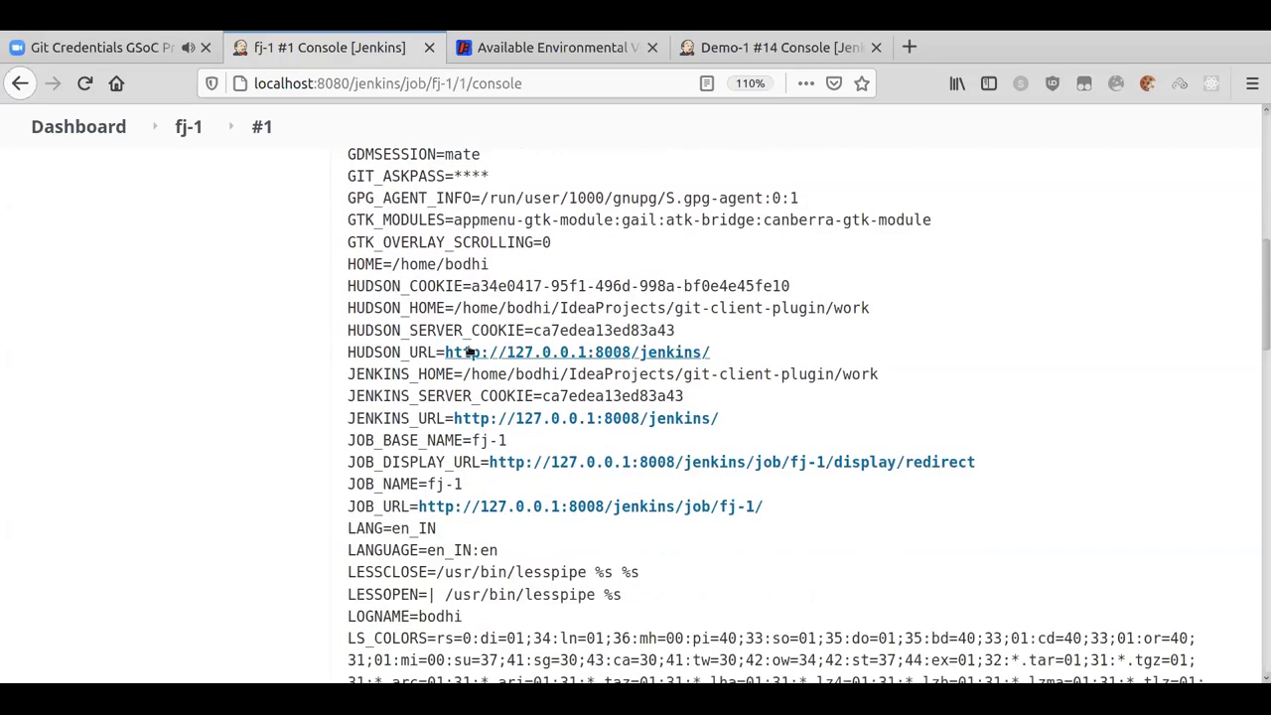
pyautogui.scroll(-4, 469, 352)
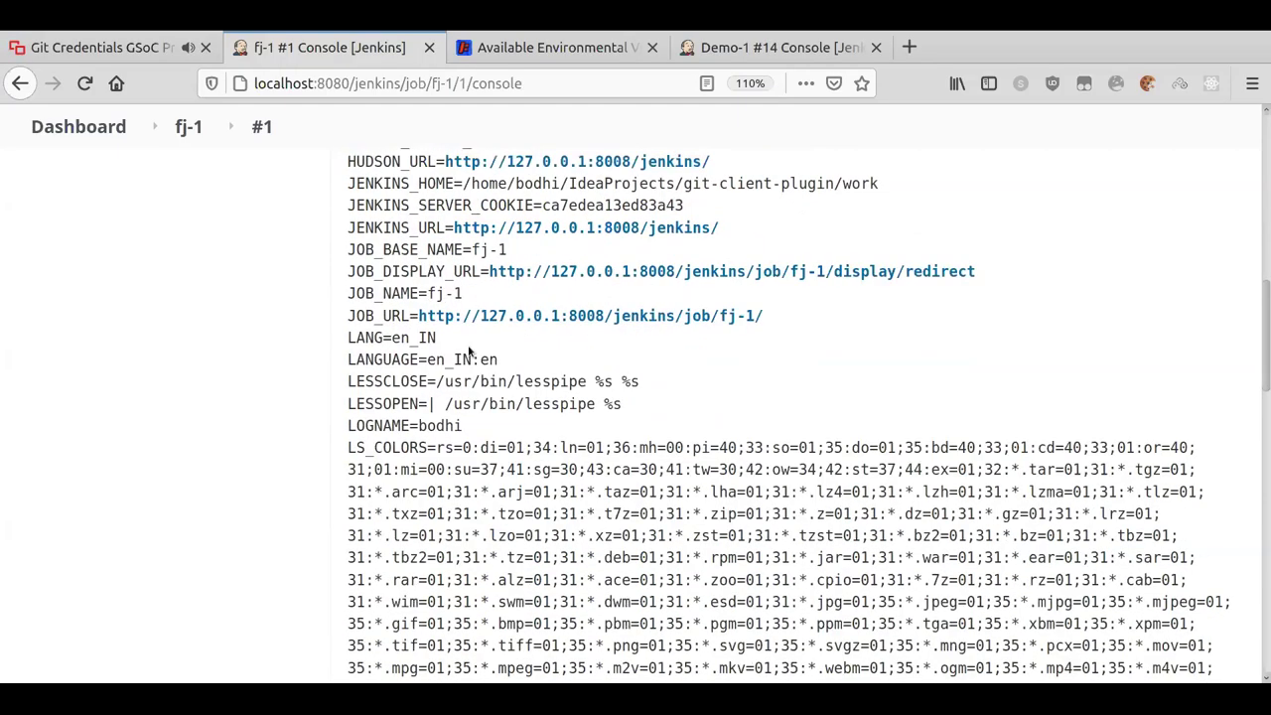
pyautogui.scroll(-3, 469, 352)
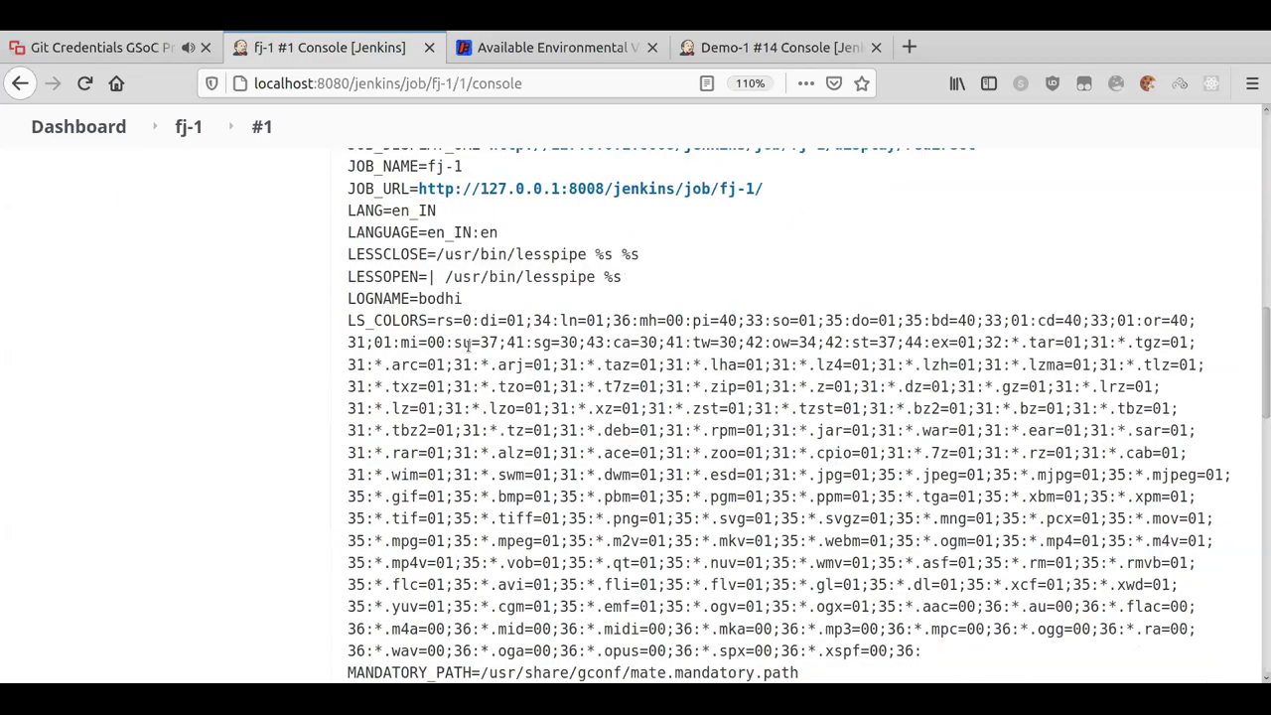
pyautogui.scroll(-5, 469, 344)
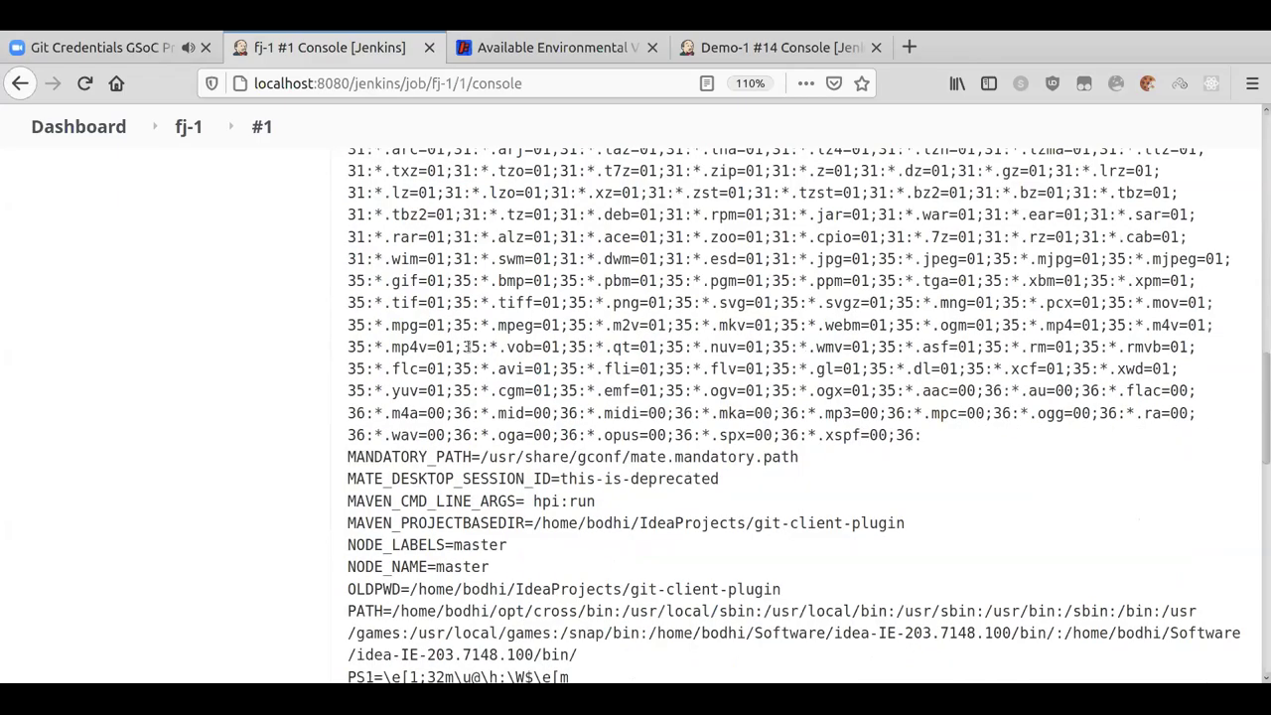
pyautogui.scroll(-8, 467, 345)
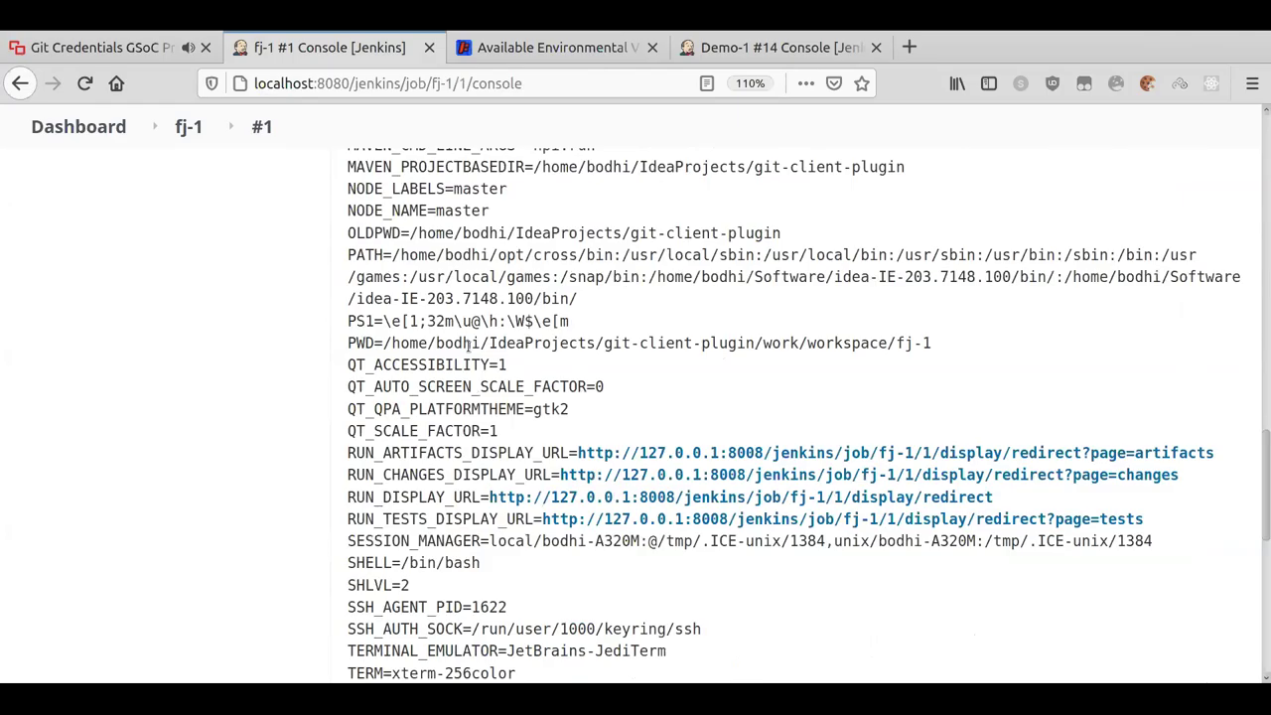
pyautogui.scroll(-3, 468, 345)
pyautogui.scroll(-11, 468, 347)
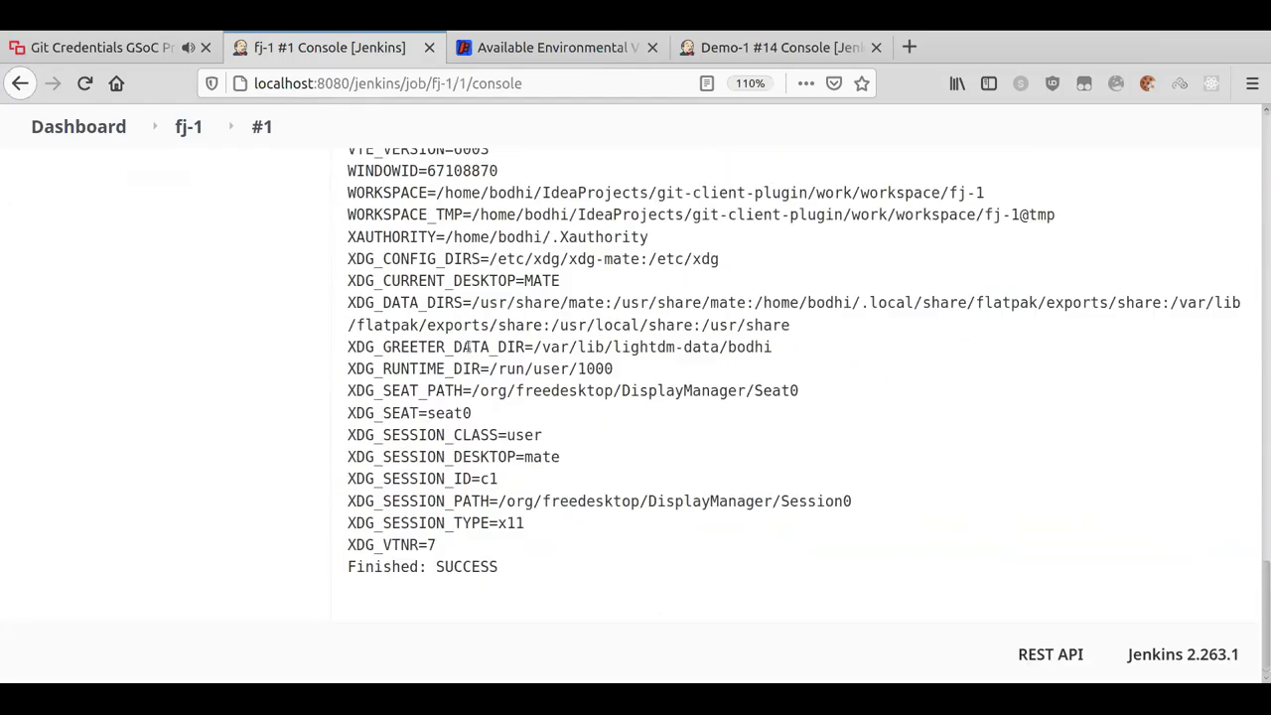
pyautogui.scroll(1, 468, 346)
pyautogui.scroll(4, 468, 347)
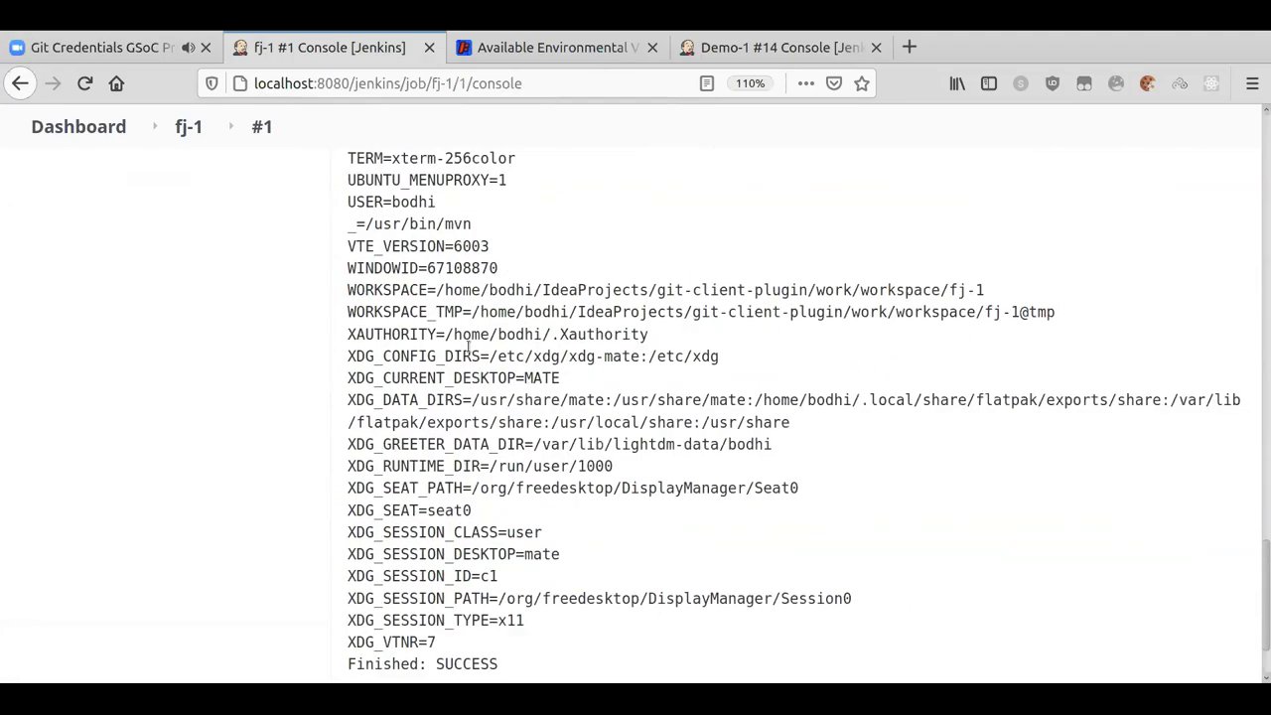
pyautogui.scroll(2, 470, 350)
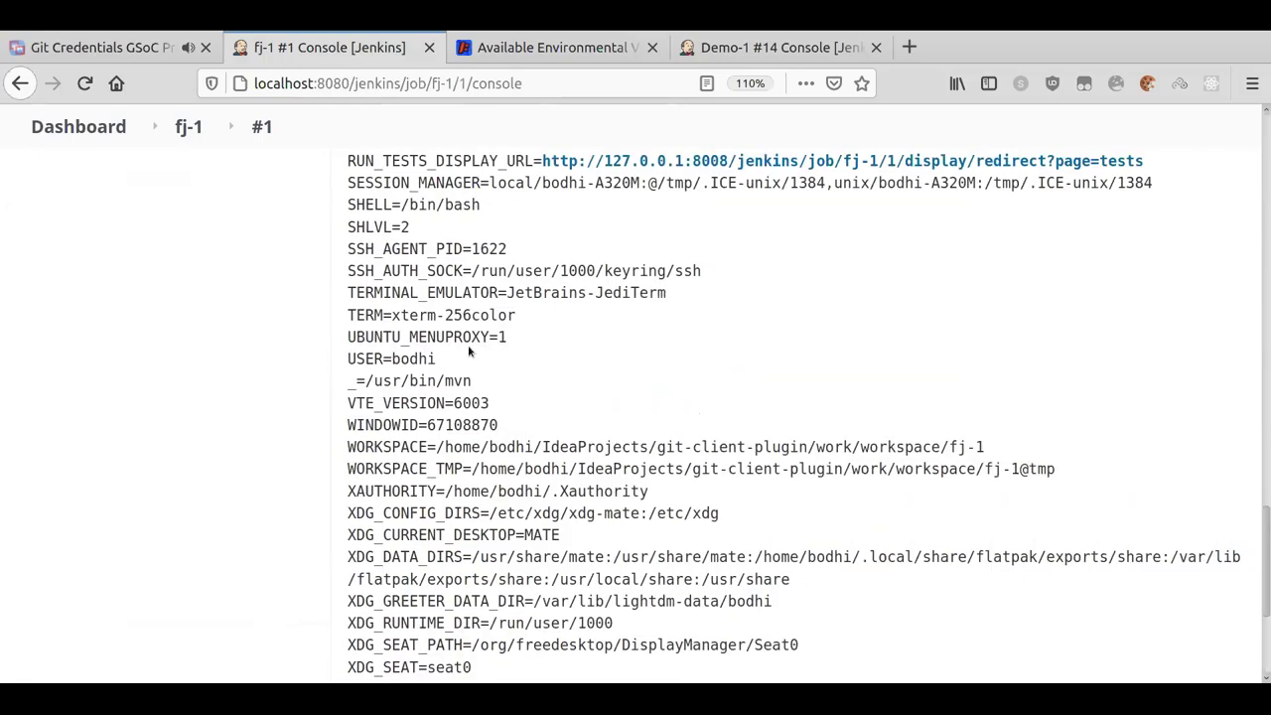
pyautogui.scroll(3, 470, 350)
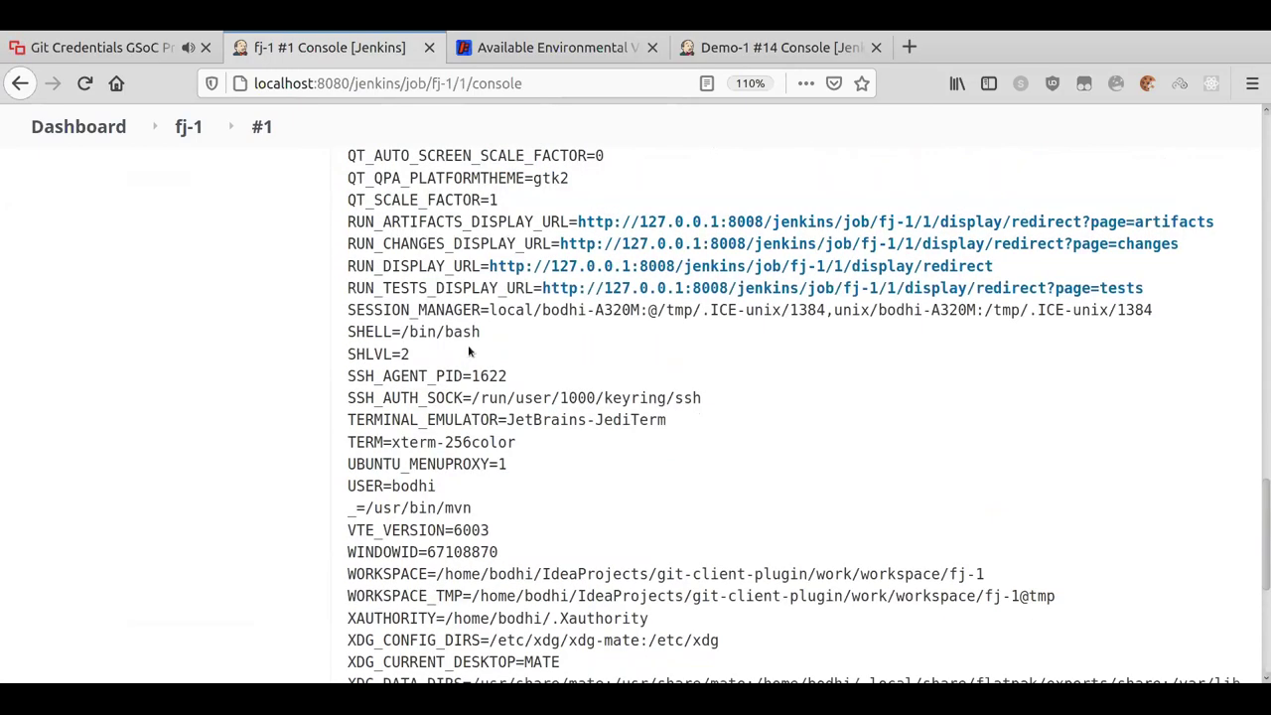
pyautogui.scroll(3, 470, 350)
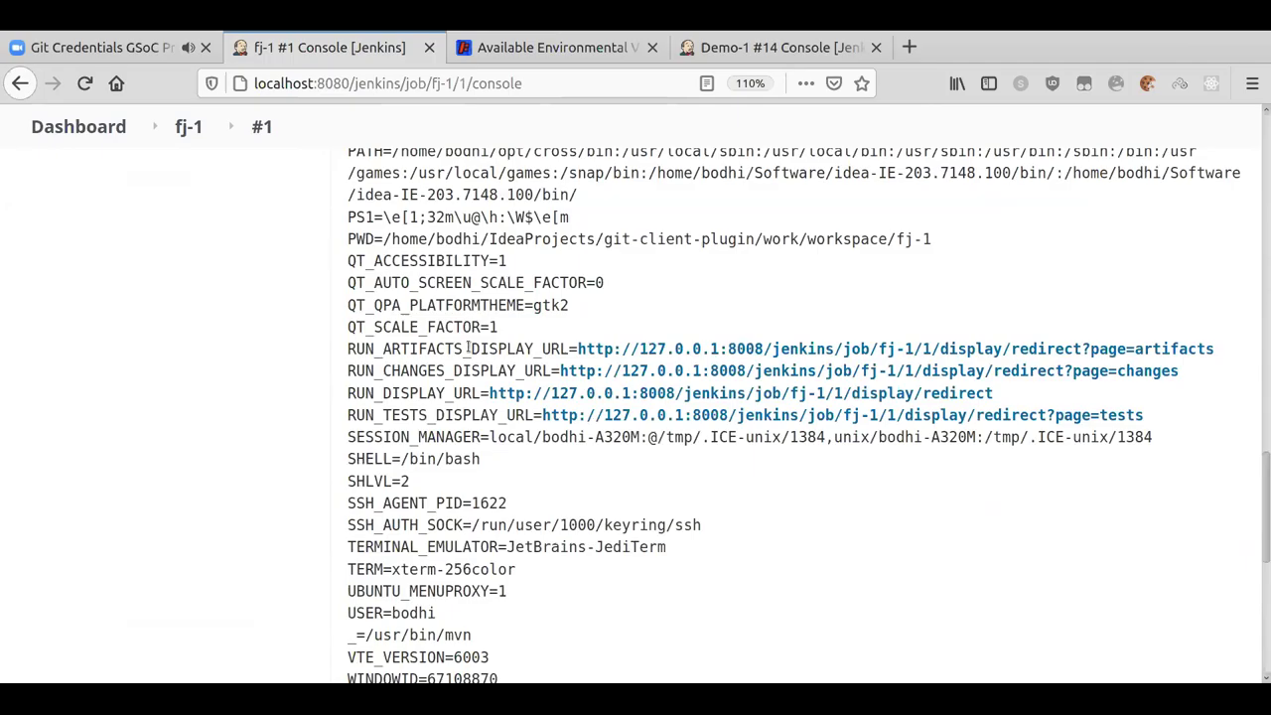
pyautogui.scroll(3, 467, 347)
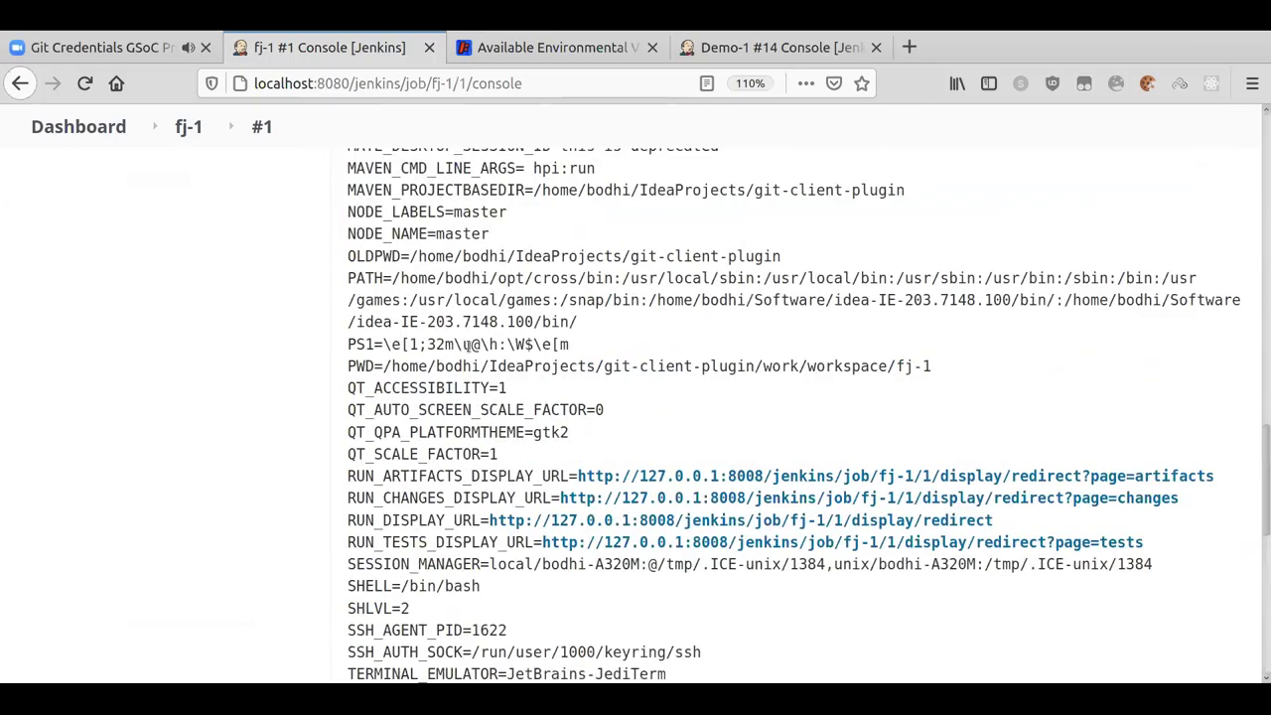
pyautogui.scroll(3, 467, 347)
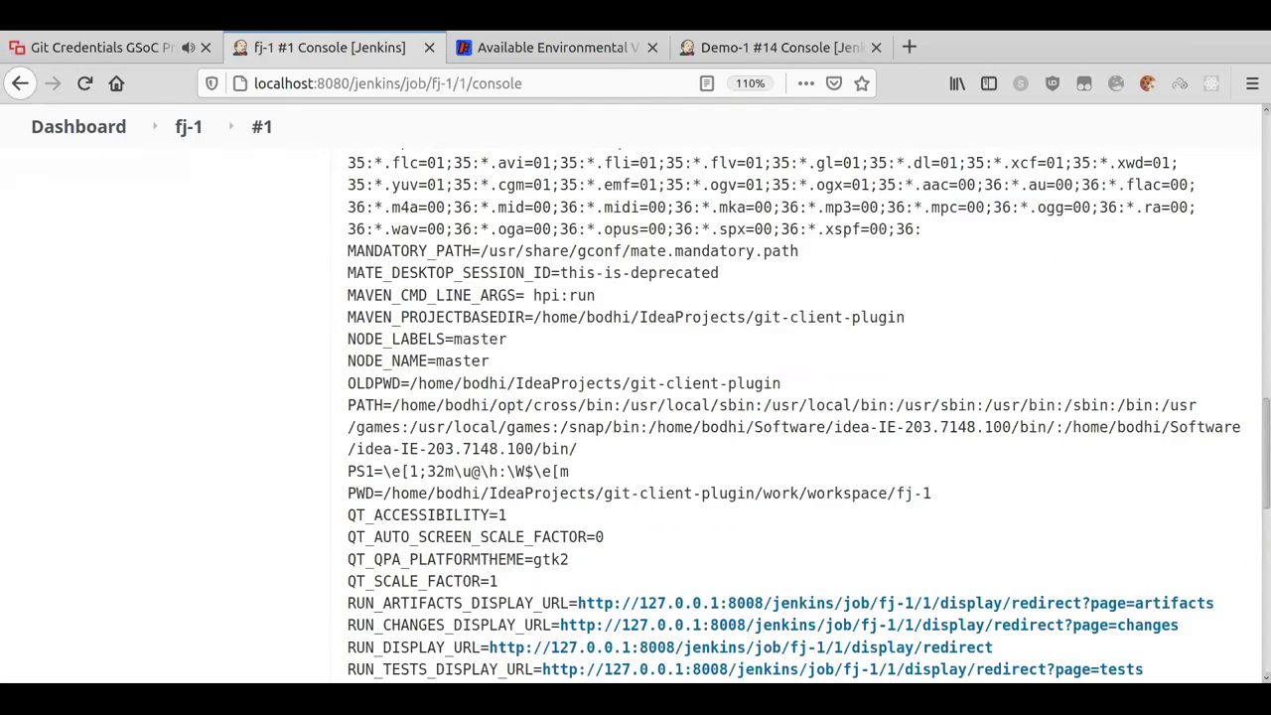
# Switch to the Zoom meeting and stop sharing the screen.
pyautogui.click(45, 48)
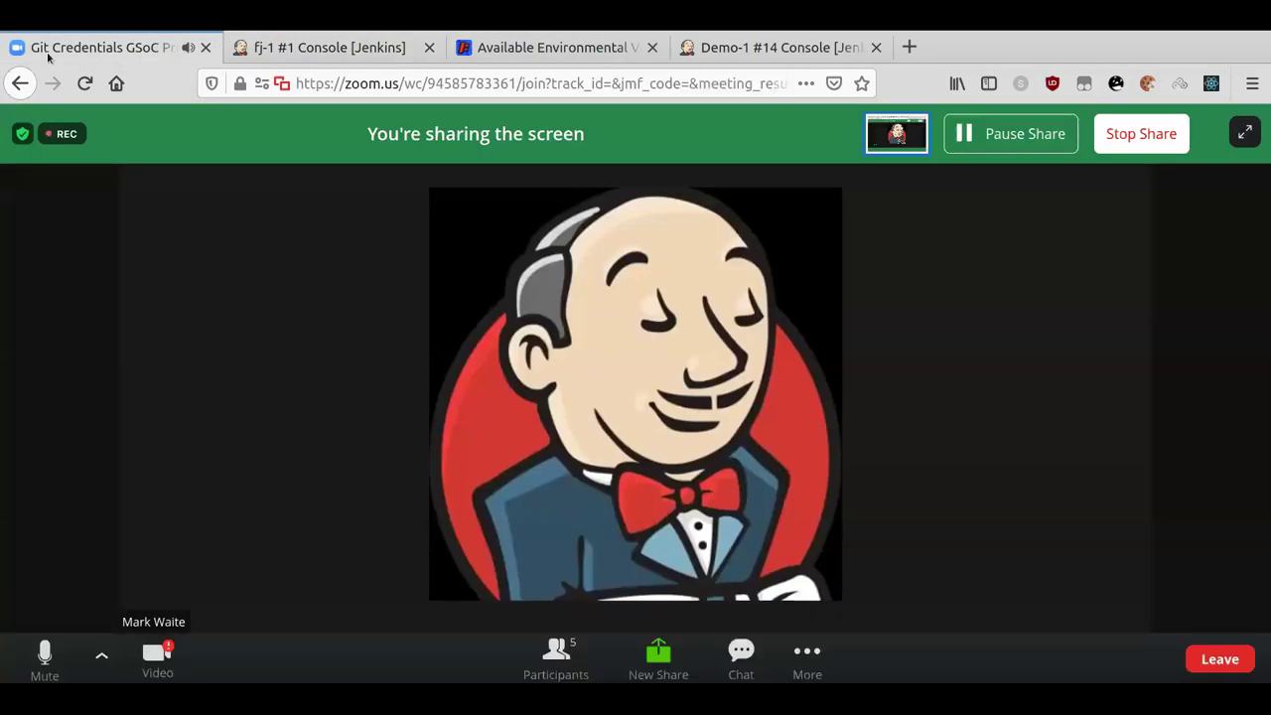
pyautogui.click(1152, 136)
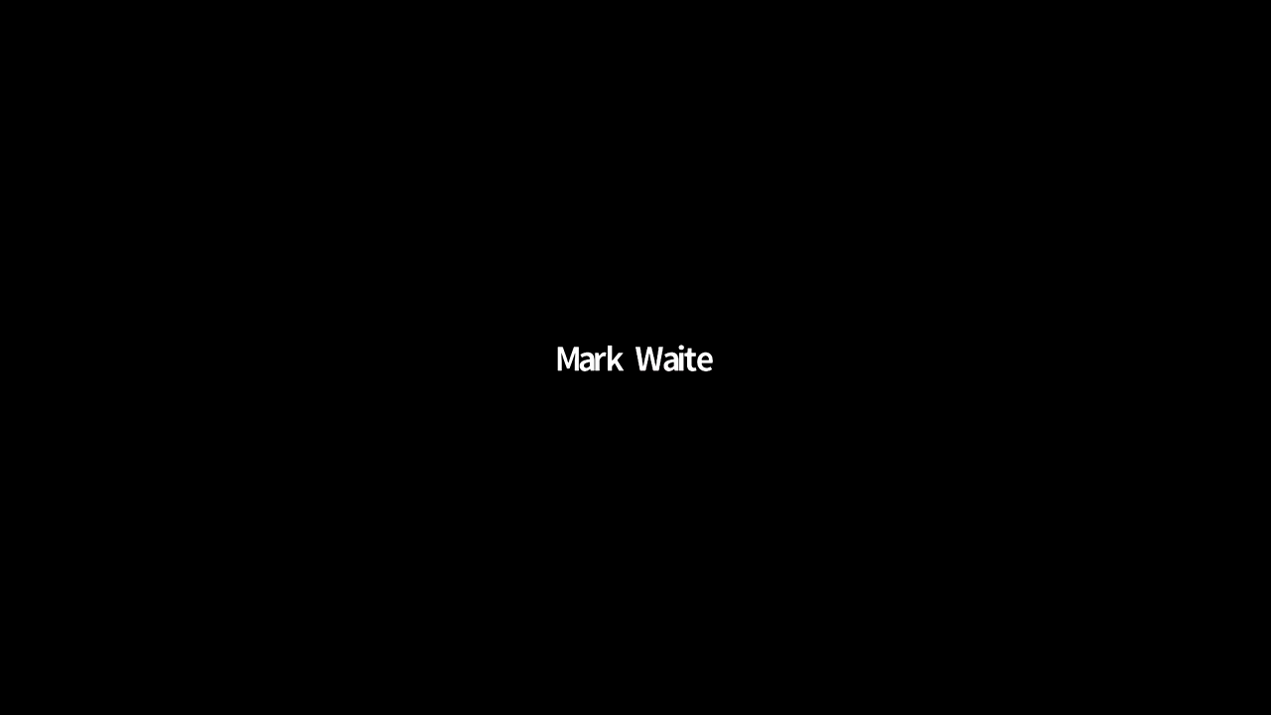